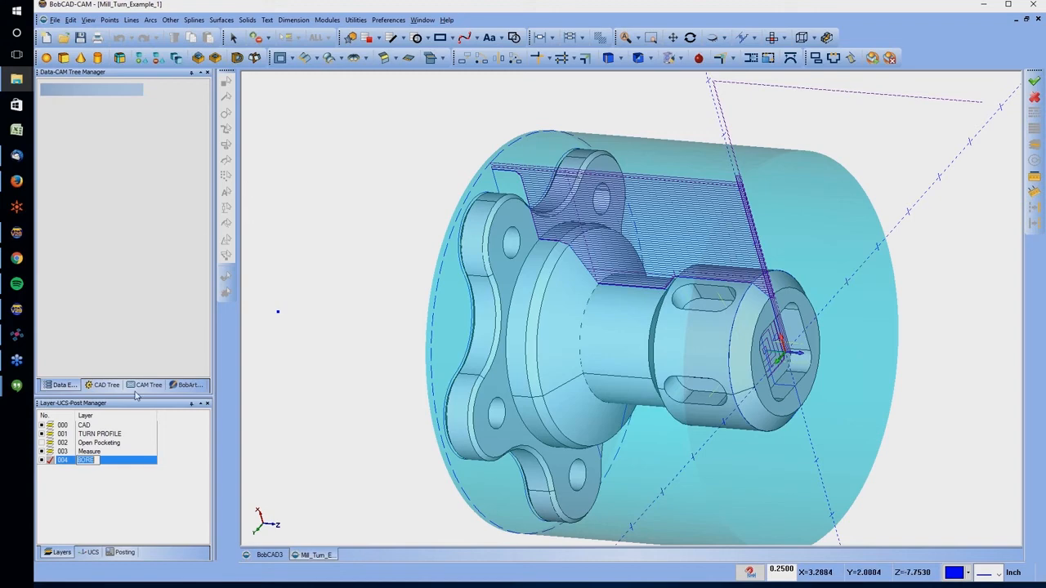
Blank all items of the existing Mill Turn Job in the CAM tree
click(138, 387)
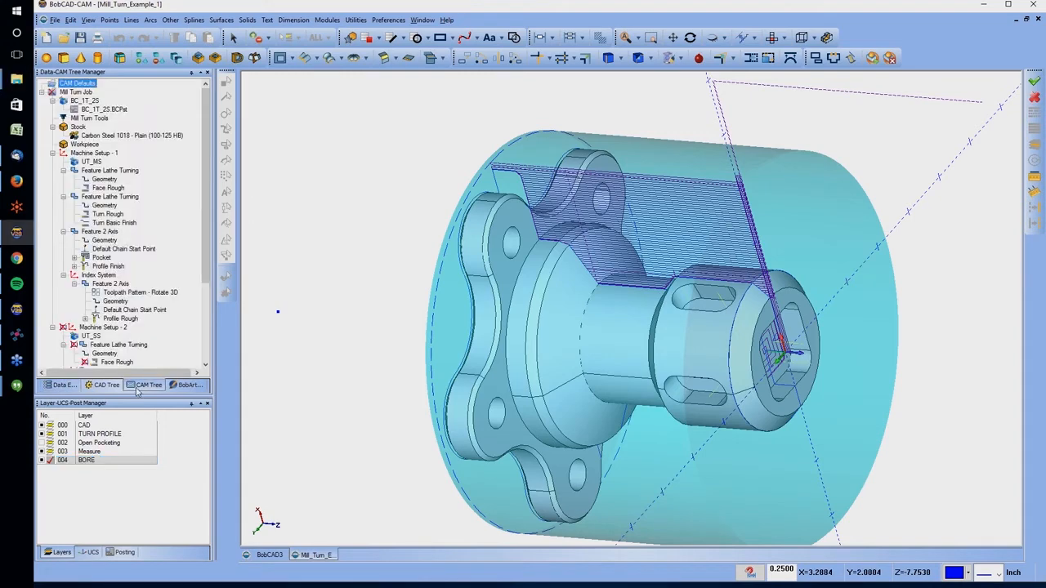
right_click(75, 92)
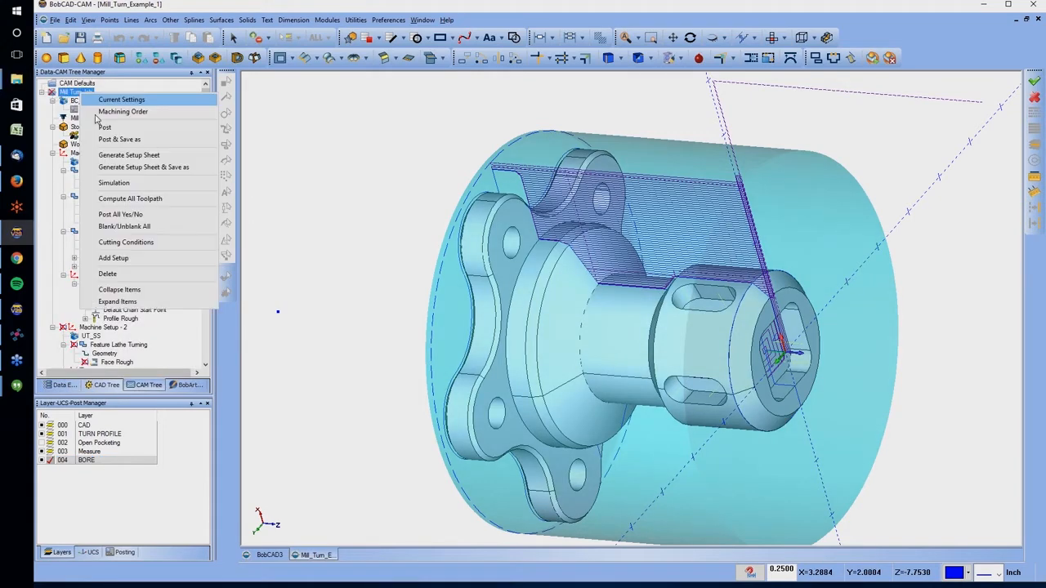
click(125, 226)
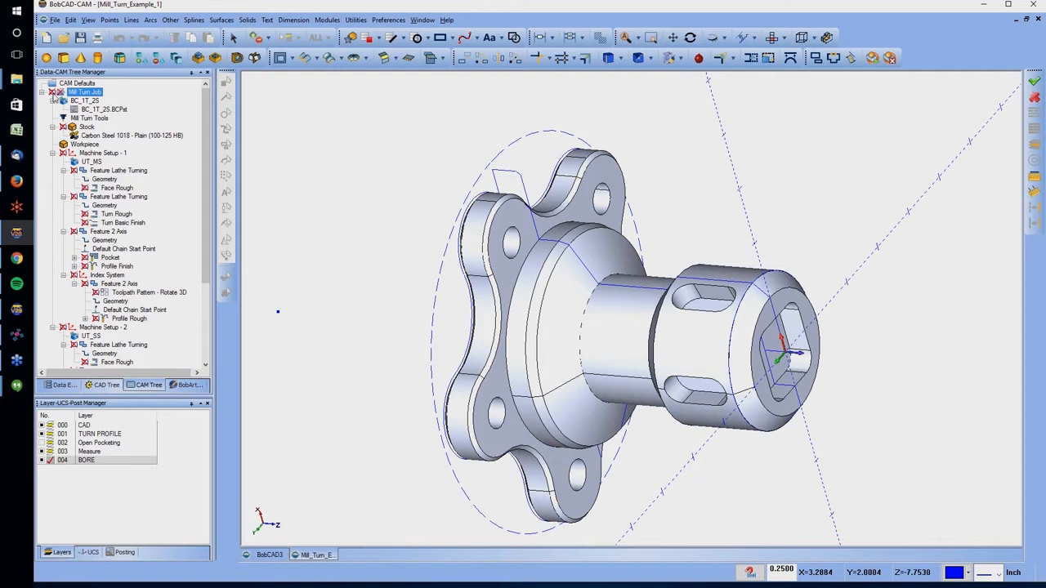
Hide the TURN PROFILE, Measure and BORE layers and collapse the existing Mill Turn Job in the tree
click(41, 434)
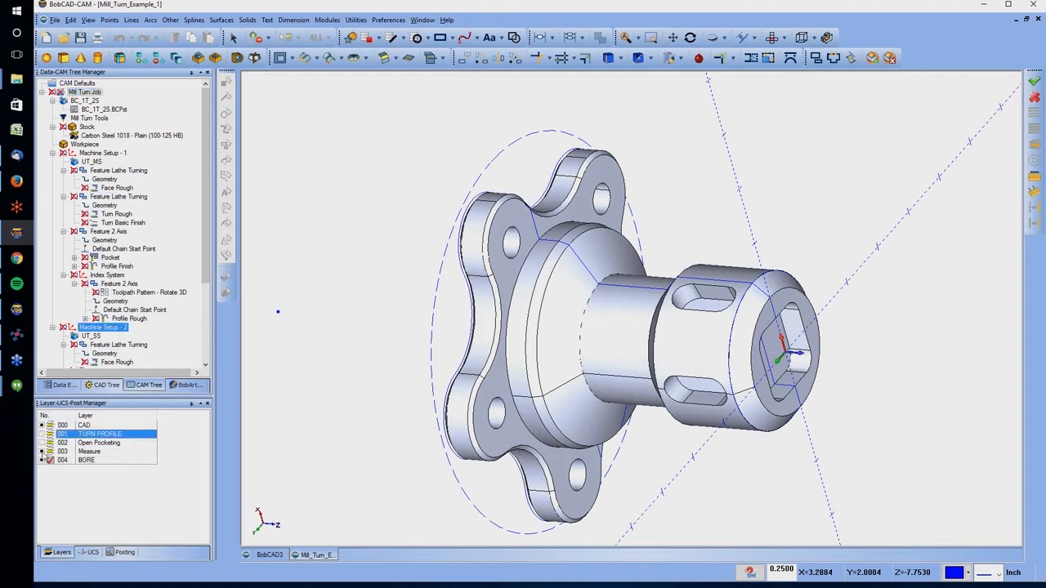
click(42, 451)
click(42, 460)
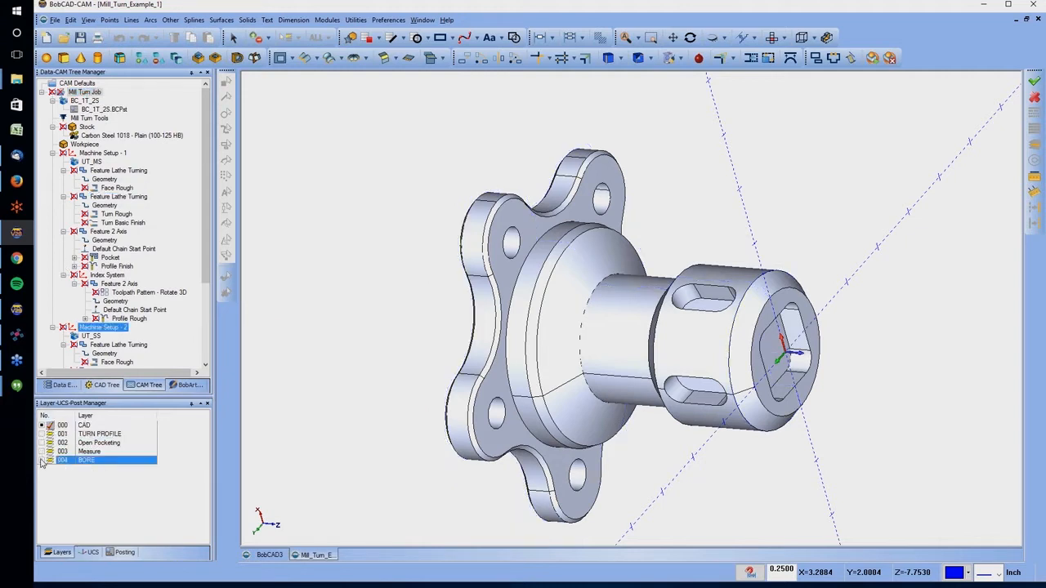
click(46, 80)
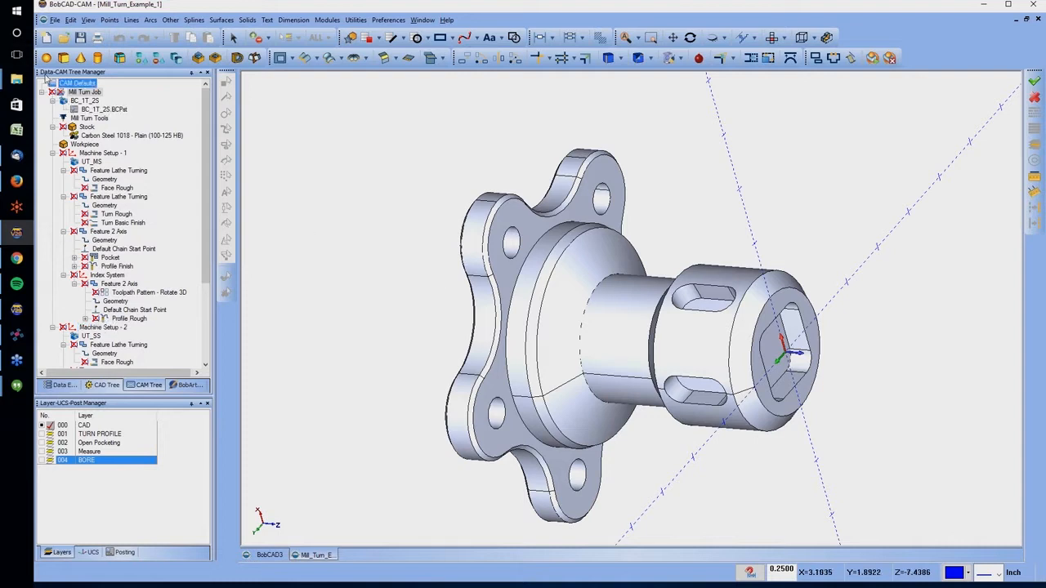
click(41, 93)
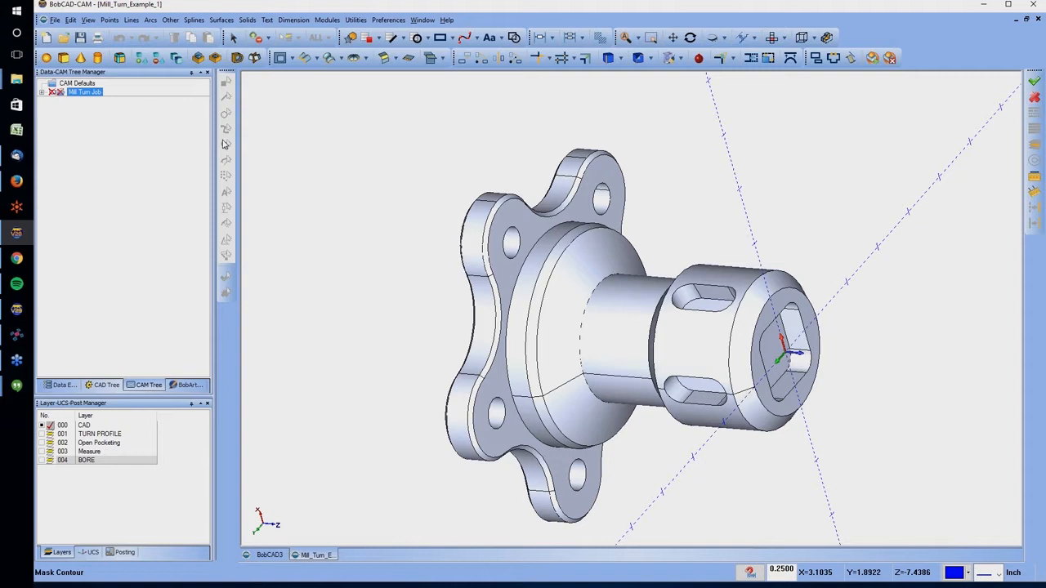
Start a new machining job of type Mill Turn with the BC_1T_2S machine
right_click(66, 81)
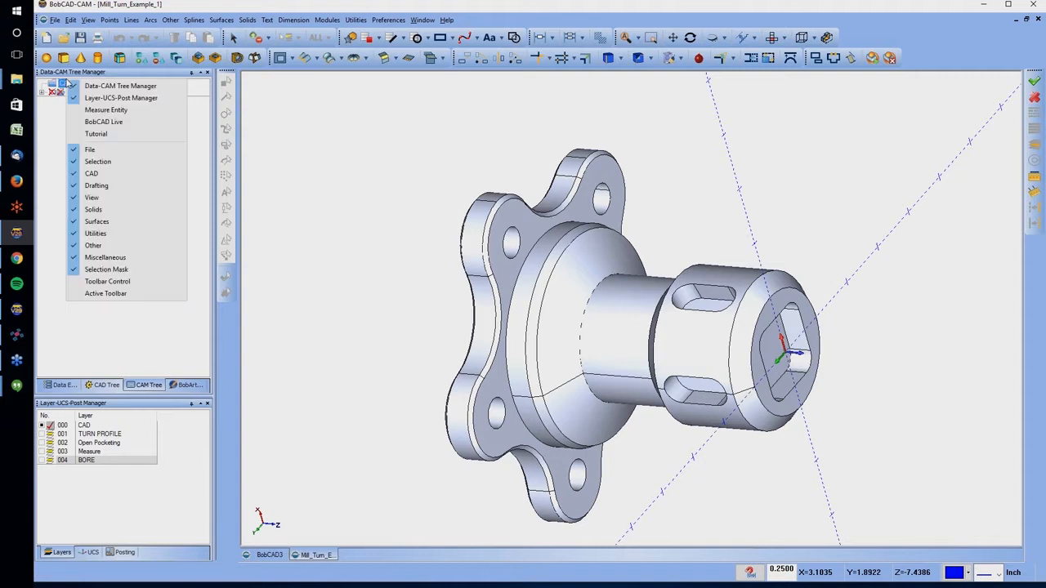
right_click(58, 86)
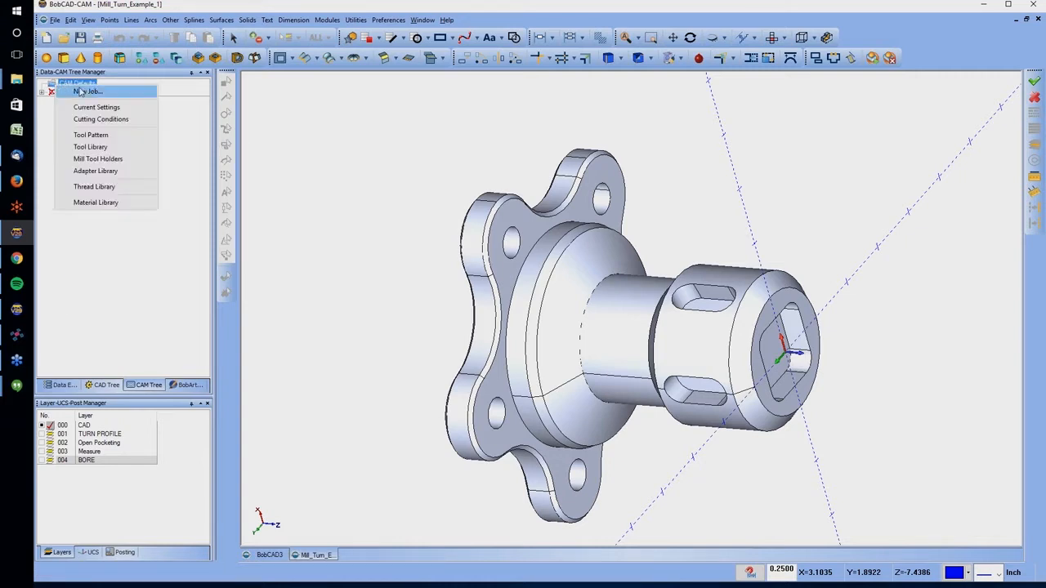
click(81, 91)
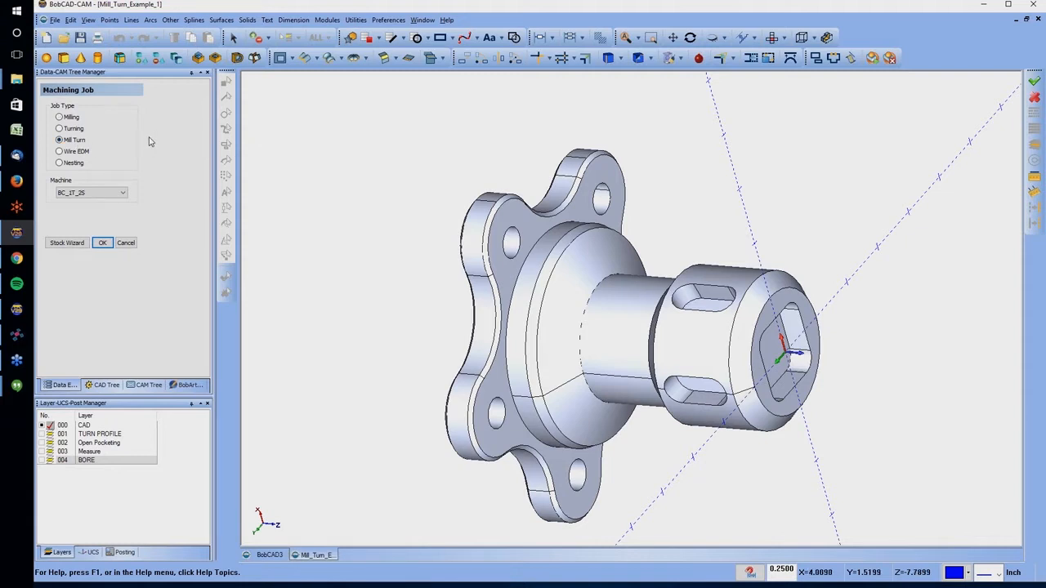
click(106, 199)
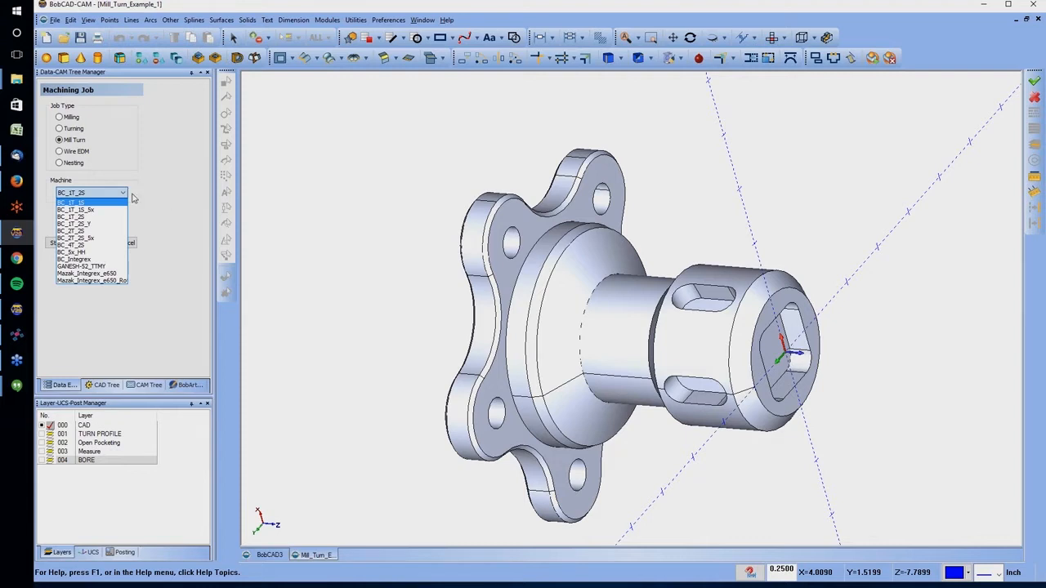
click(168, 193)
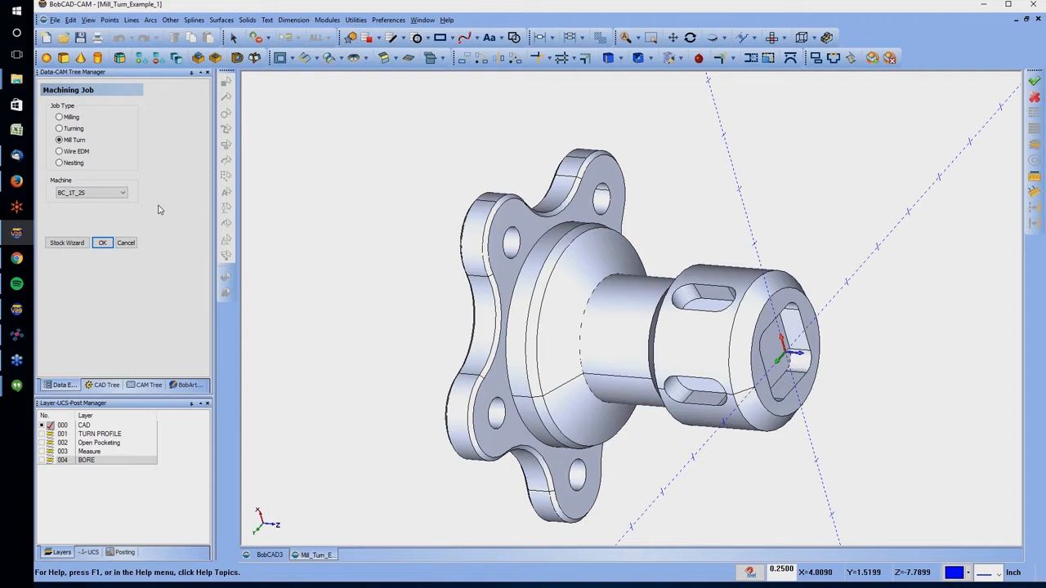
Define the workpiece in the Stock Wizard from the solid model of the flanged part
click(67, 242)
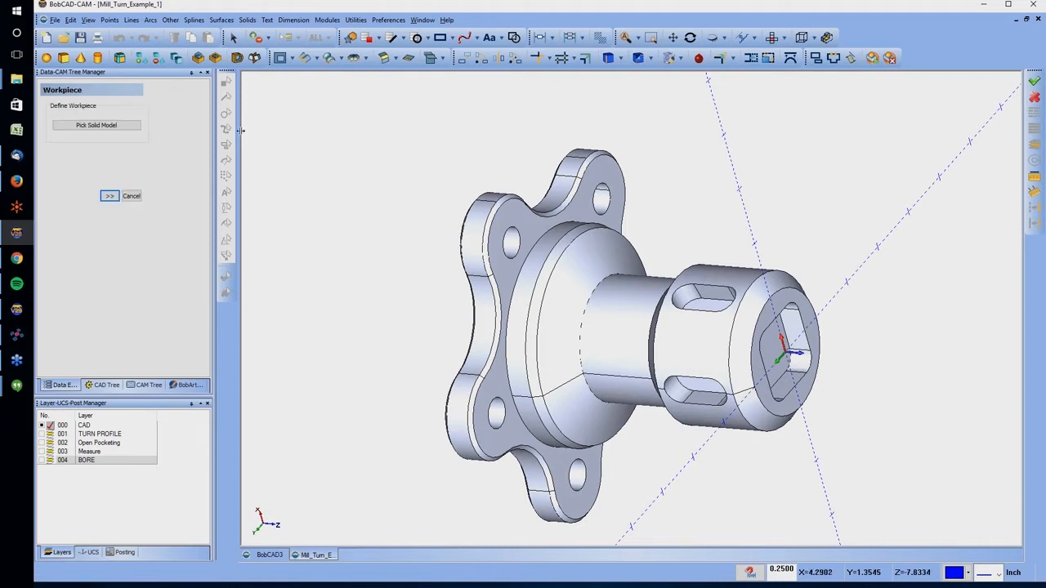
click(96, 124)
click(694, 351)
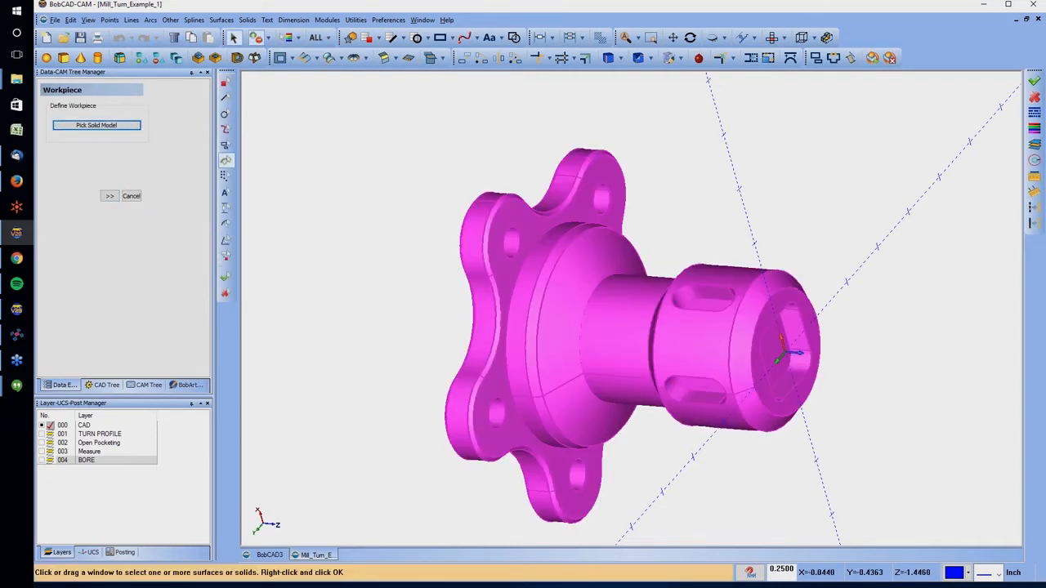
right_click(373, 192)
click(393, 198)
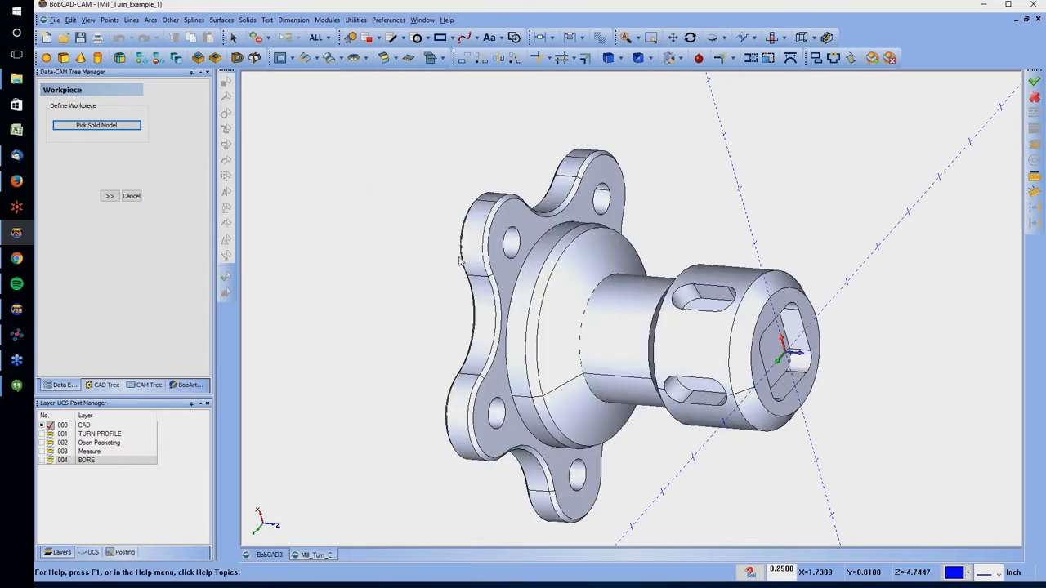
click(110, 196)
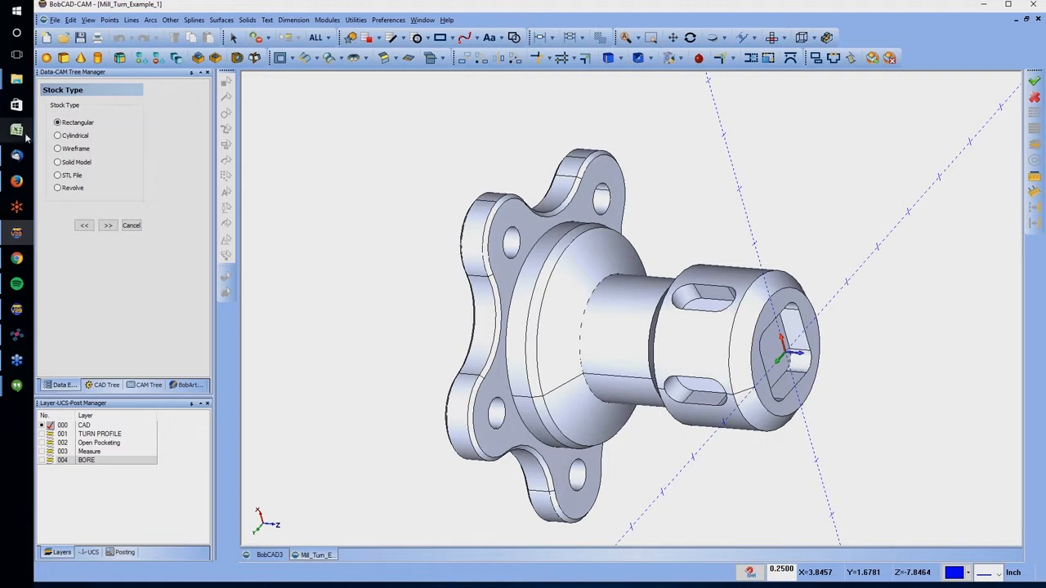
Make the stock cylindrical with manually entered size, and set its origin to X 0, Y 0, Z 0
click(66, 135)
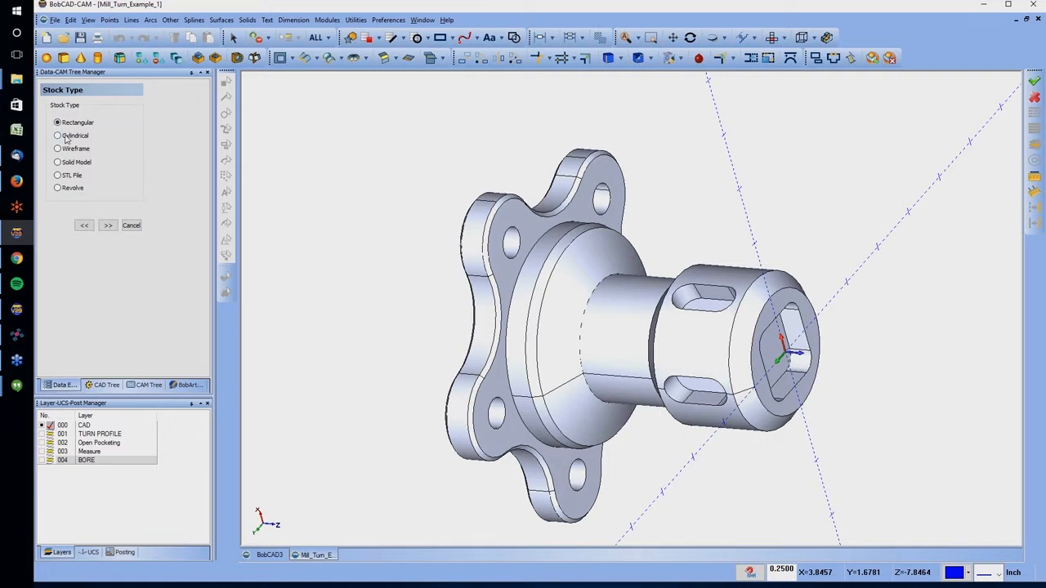
click(108, 225)
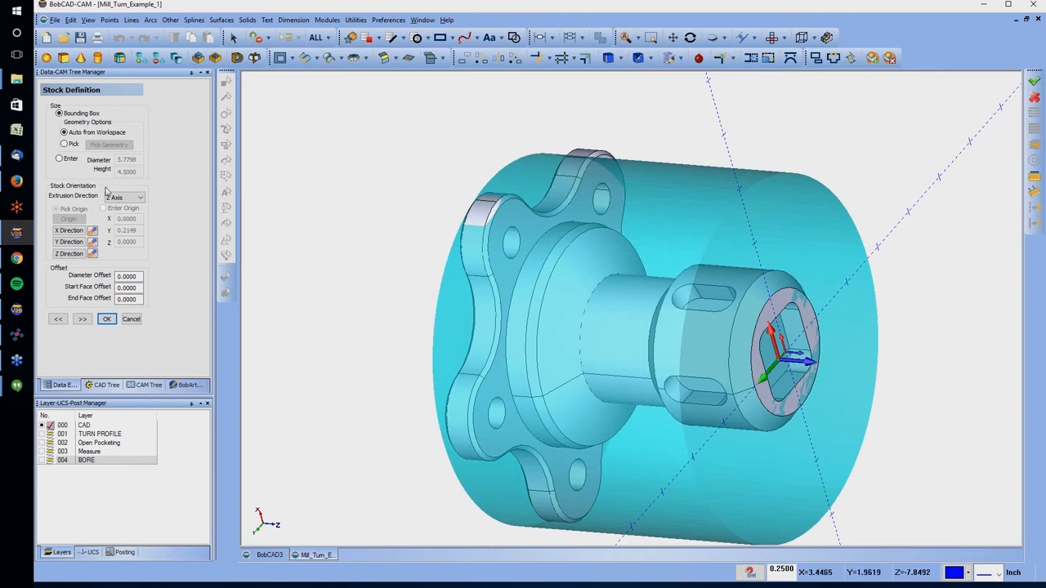
click(59, 159)
click(103, 208)
double_click(127, 230)
text(0)
key(Tab)
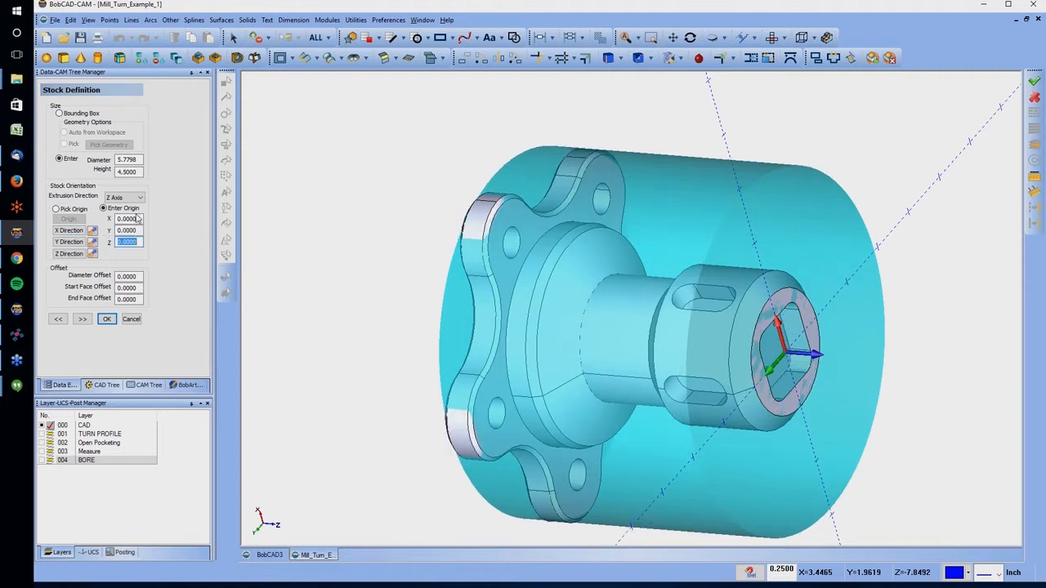
Set the cylindrical stock's diameter to 6 inches
click(128, 159)
text(6)
key(Tab)
middle_drag(518, 305, 382, 297)
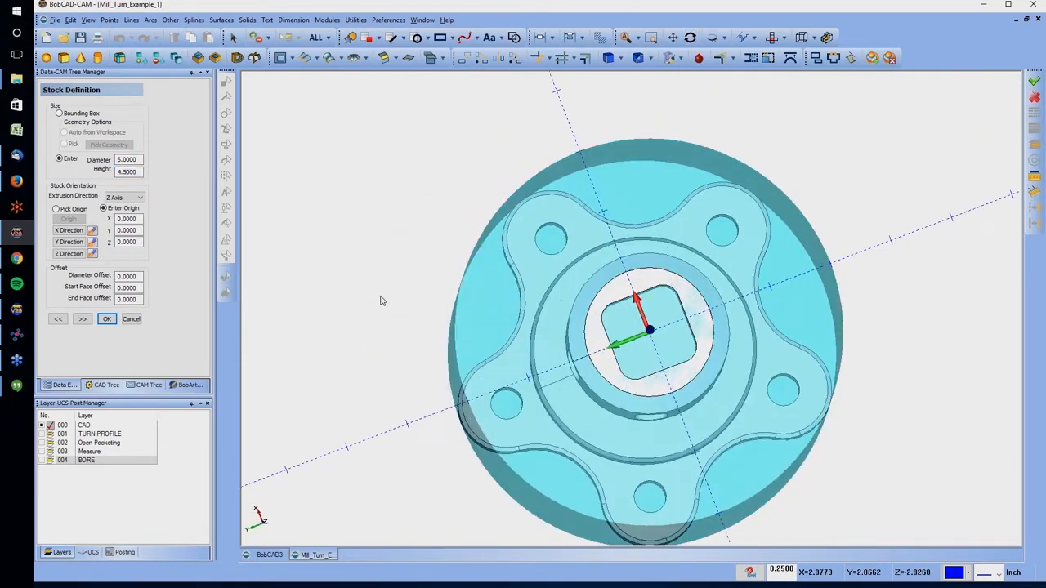
Accept Machine Setup - 1 on the left spindle with its origin on the part's front face and finish creating the job
click(83, 320)
middle_drag(286, 310, 683, 331)
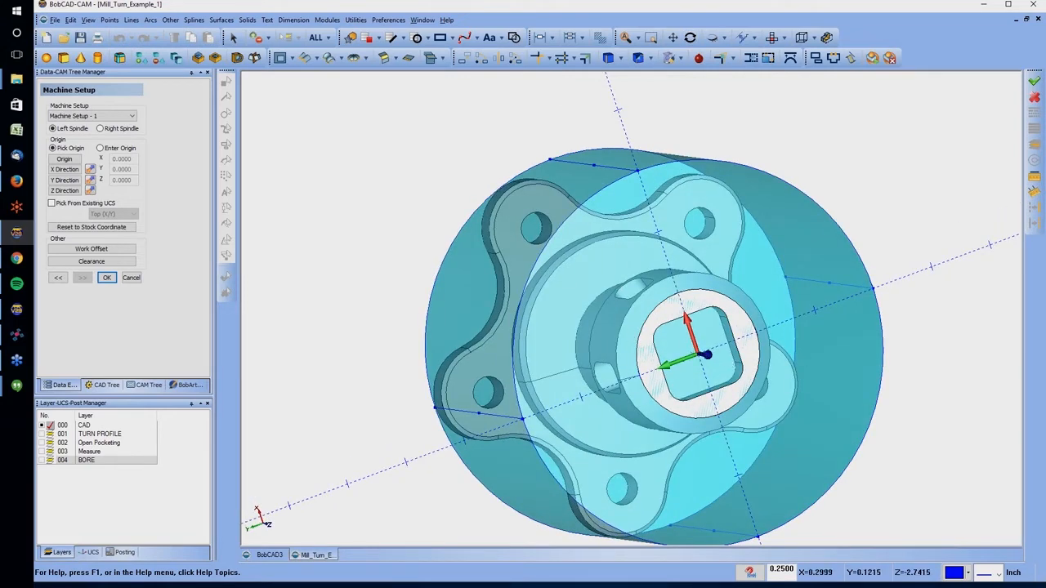
middle_drag(631, 336, 685, 335)
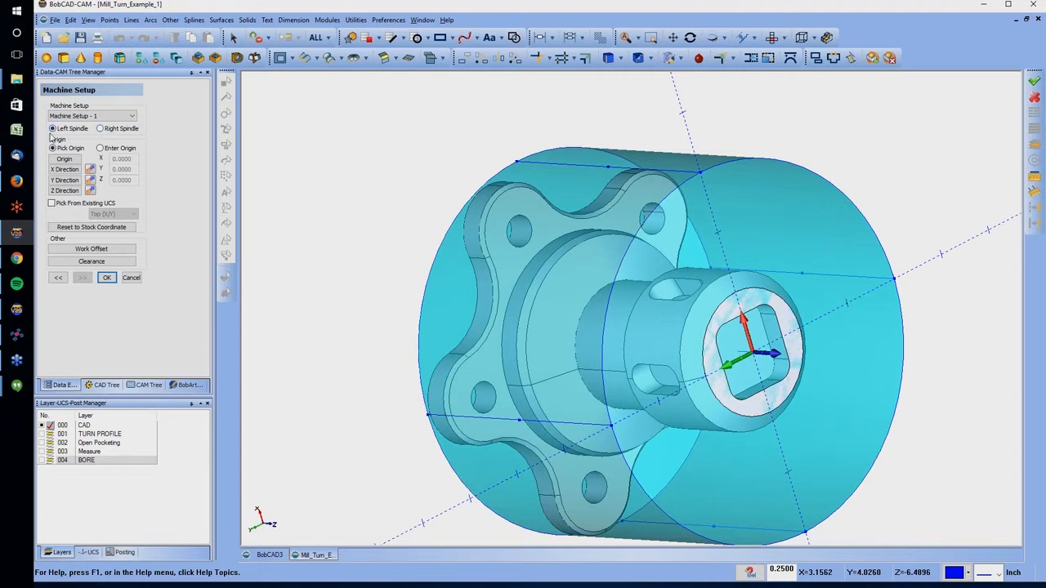
click(108, 278)
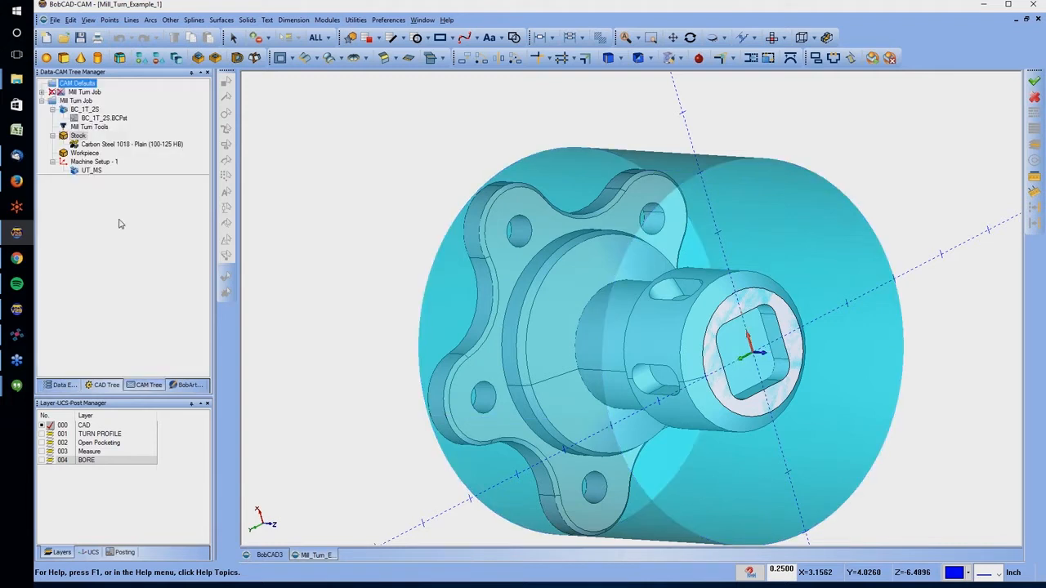
click(71, 127)
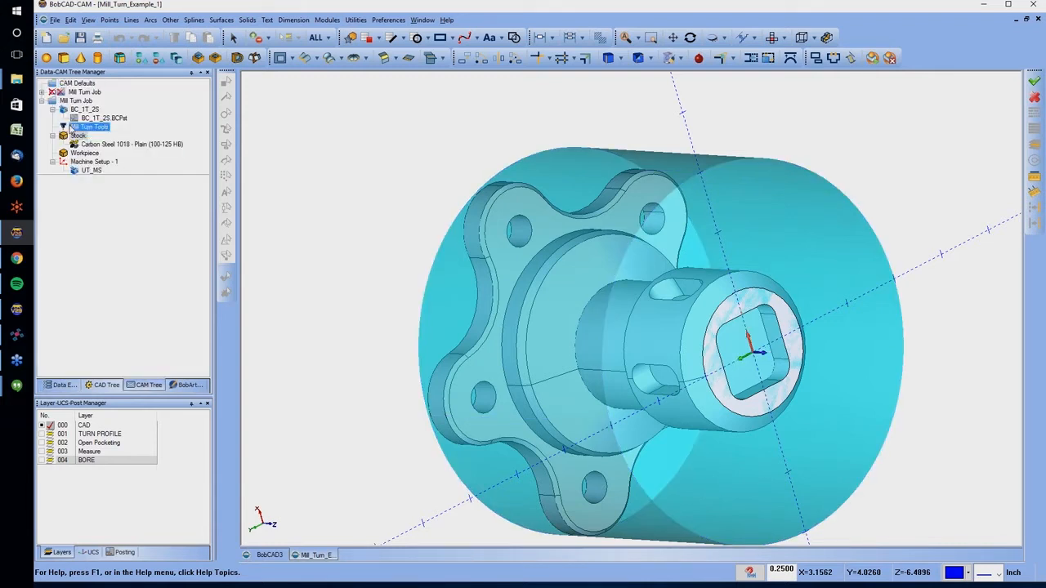
click(55, 102)
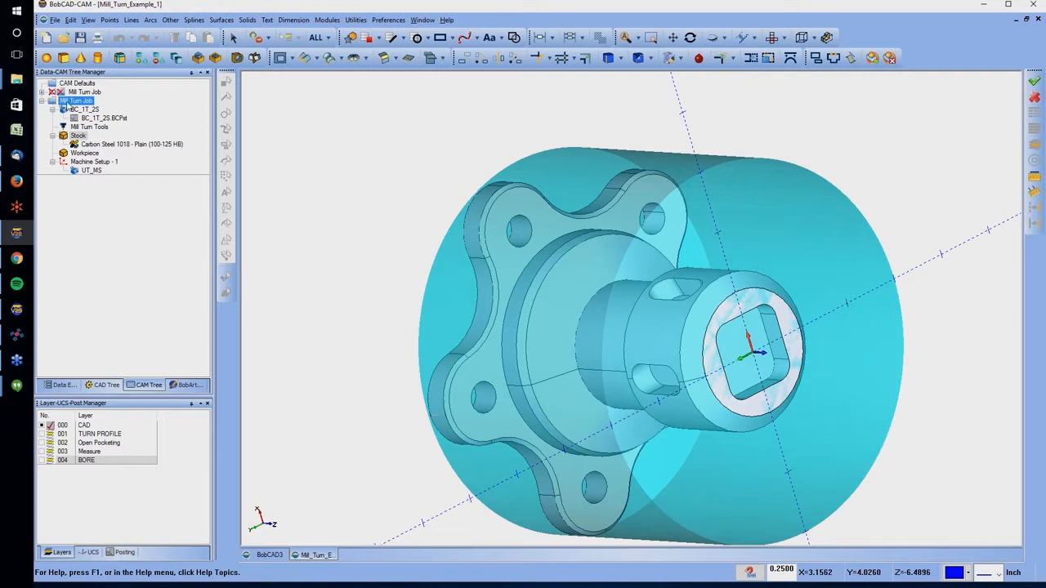
click(88, 144)
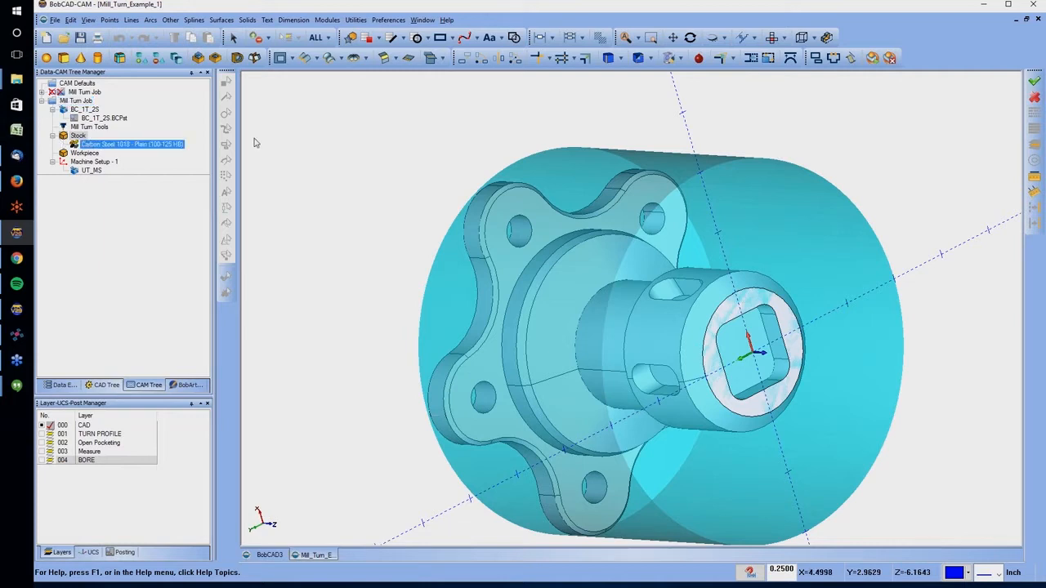
click(86, 110)
Add a machine named Test to the CAM Defaults current settings, with type Mill Turn and User Defined axes
right_click(71, 85)
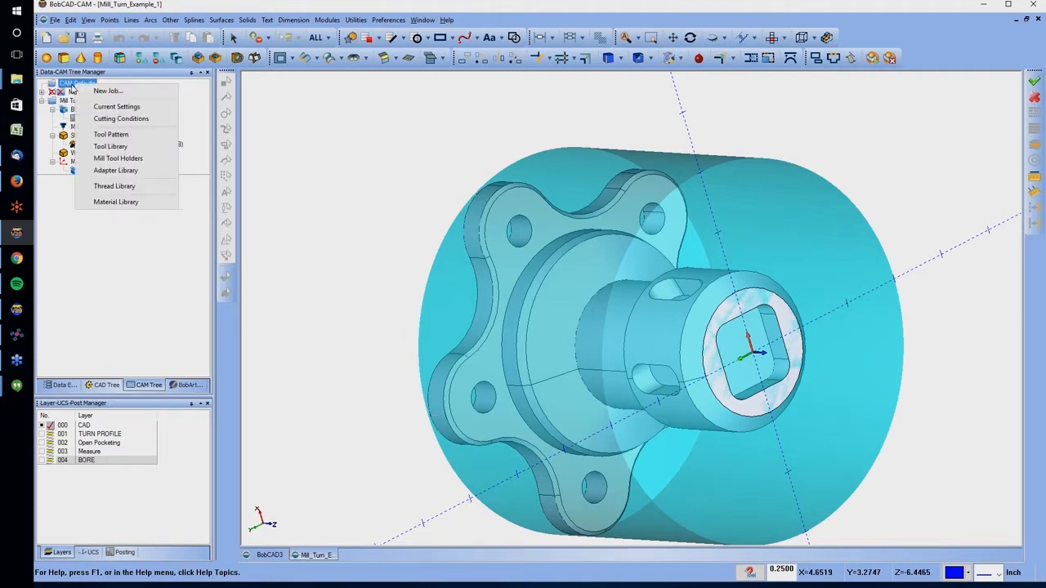
click(123, 107)
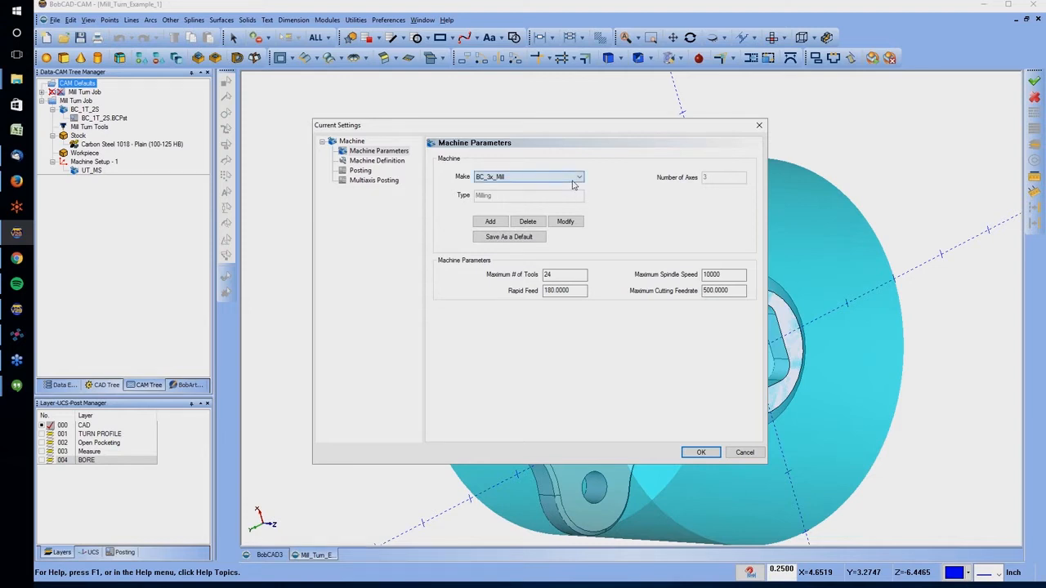
click(573, 180)
click(611, 184)
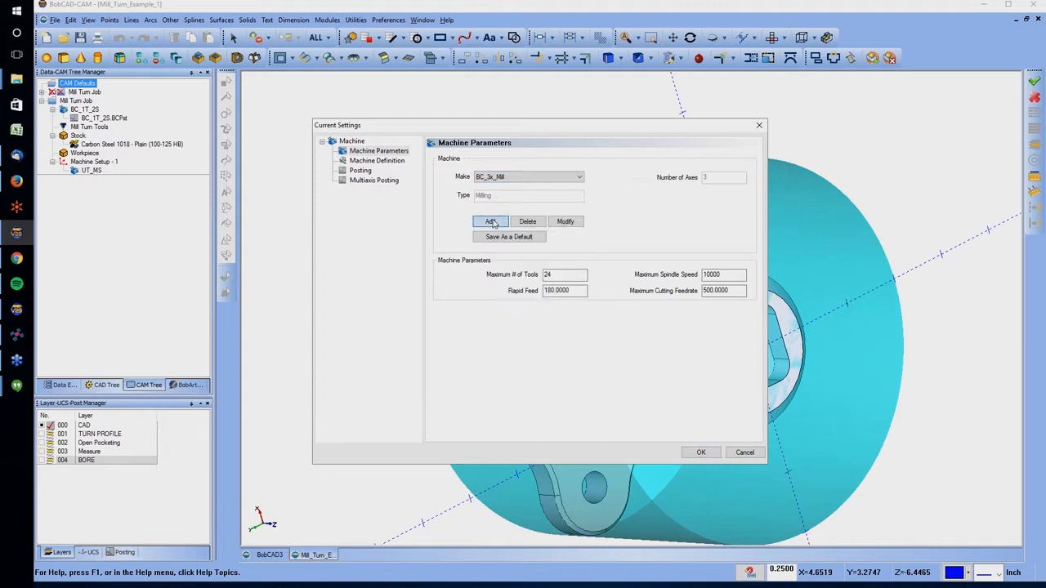
click(491, 222)
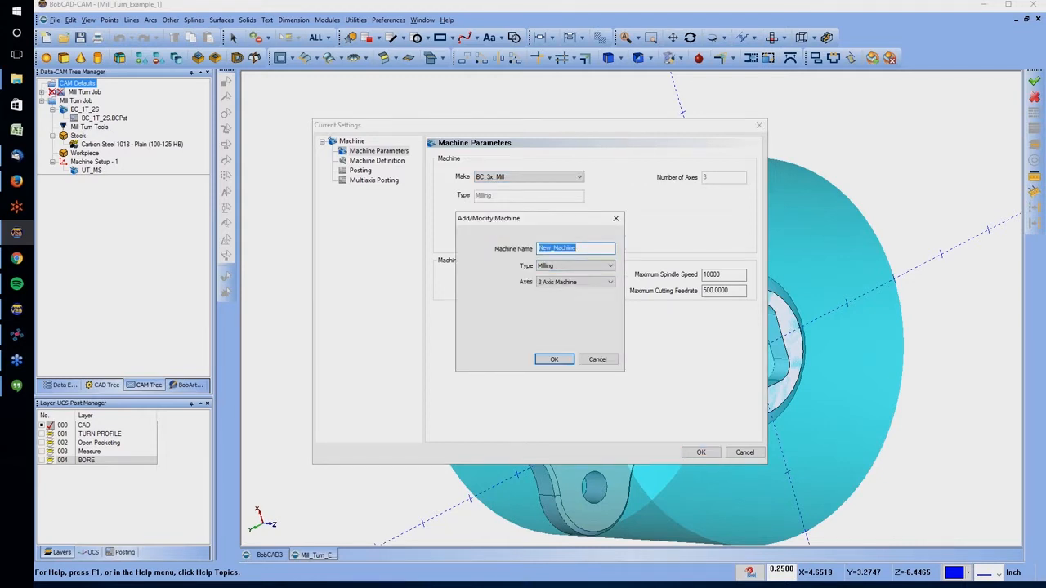
text(Te)
click(609, 266)
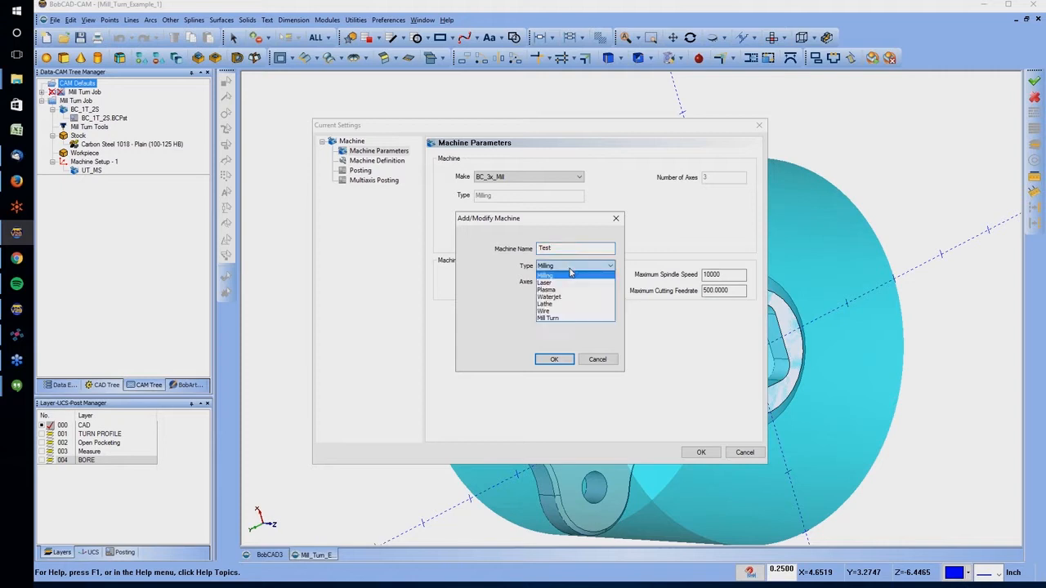
click(553, 320)
click(557, 283)
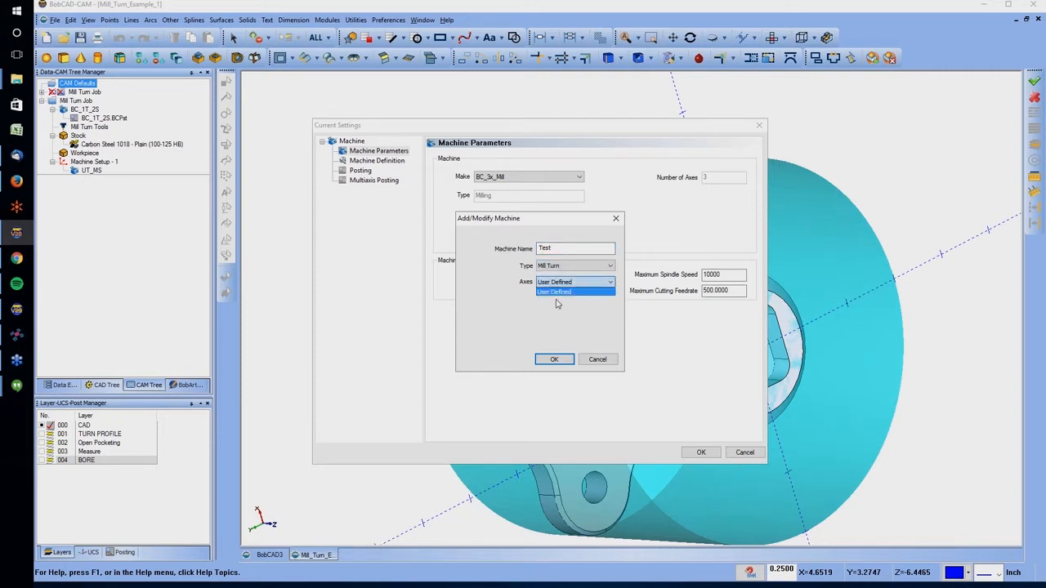
click(549, 294)
click(553, 359)
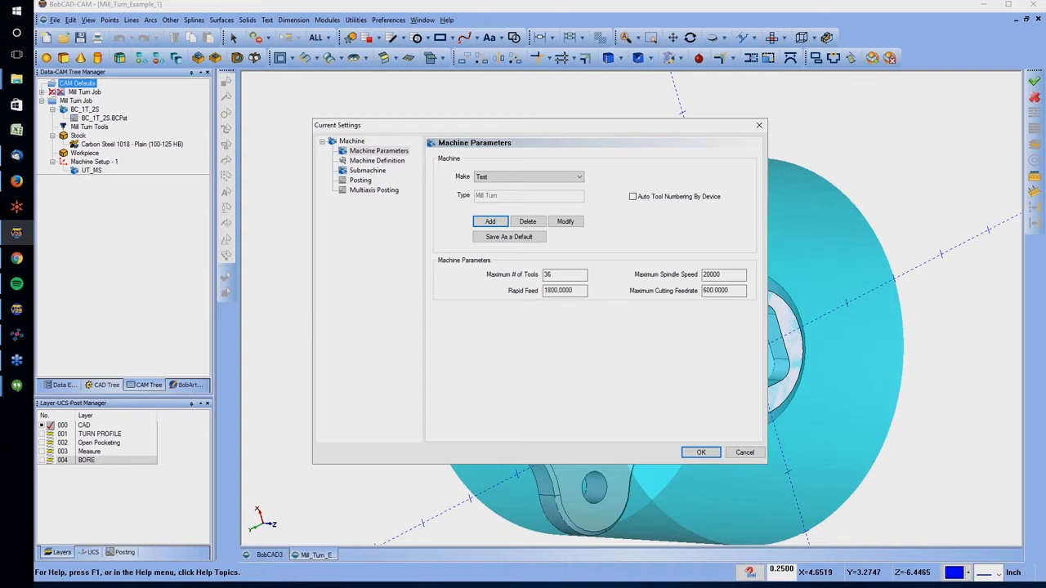
Examine the Test machine's parameters, machine definition and submachine settings
double_click(551, 274)
click(379, 162)
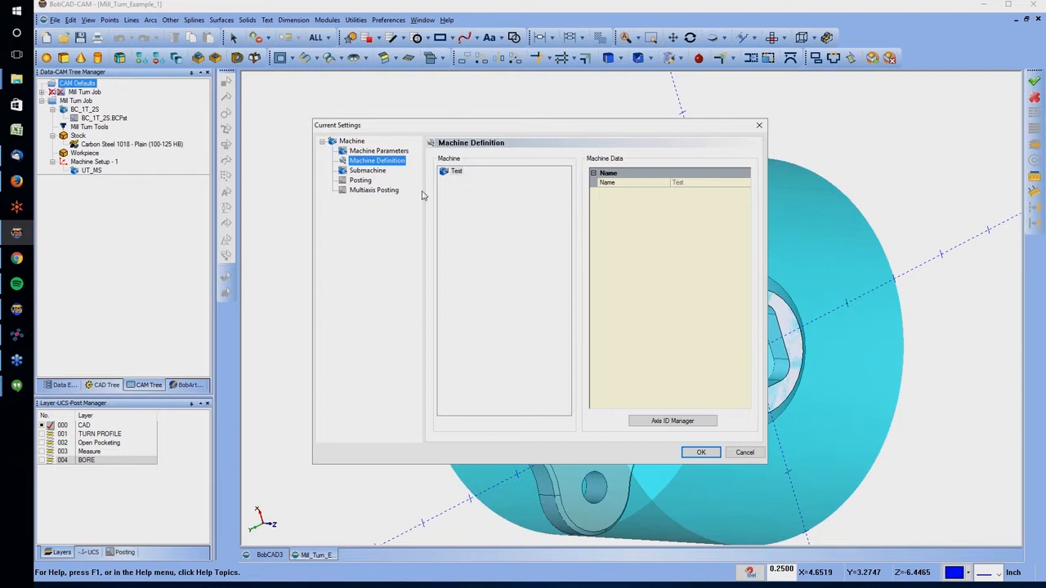
click(379, 170)
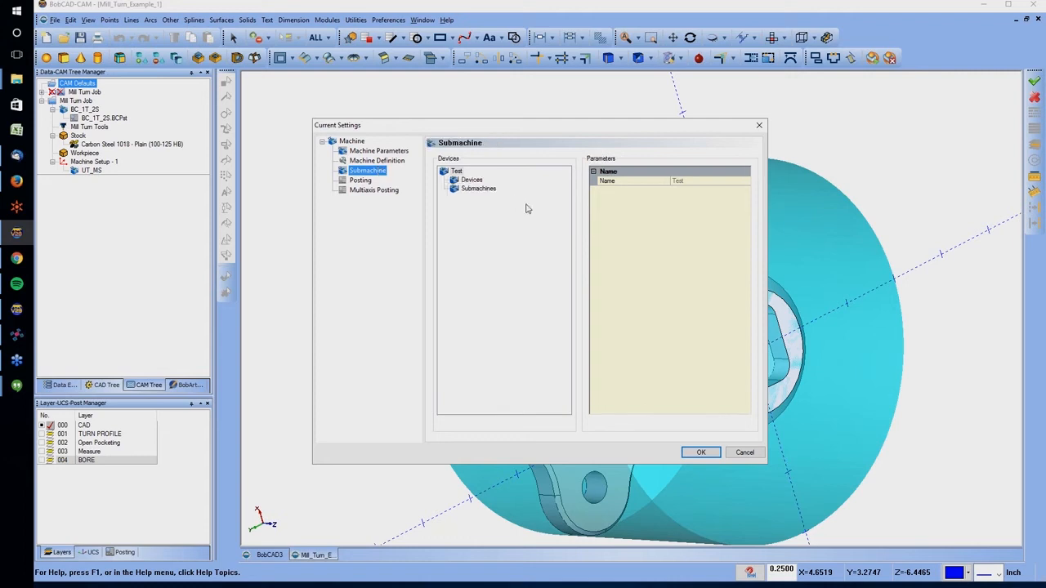
Examine the Test machine's posting and multiaxis posting settings
click(360, 181)
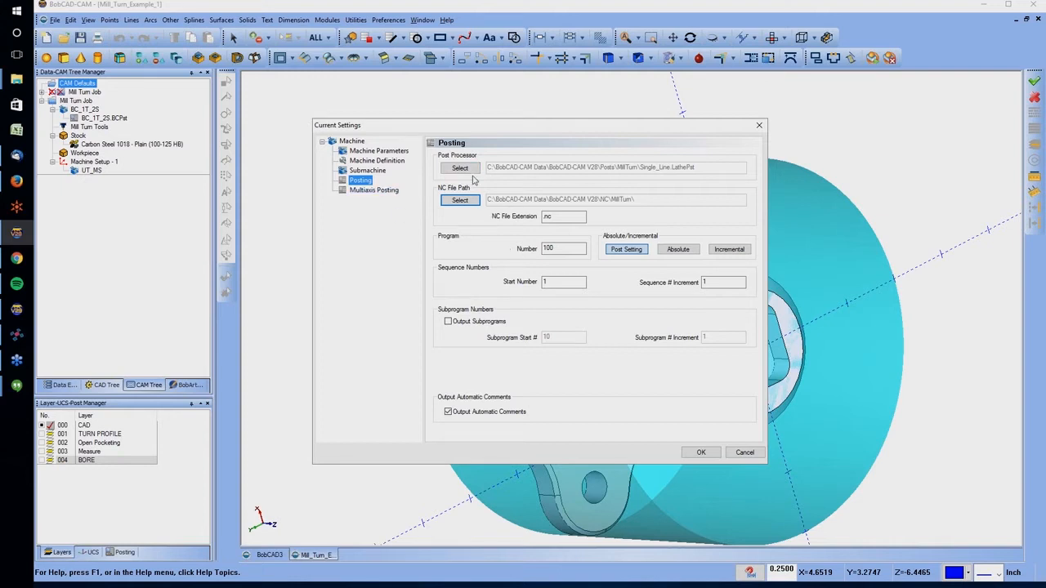
double_click(552, 216)
click(373, 190)
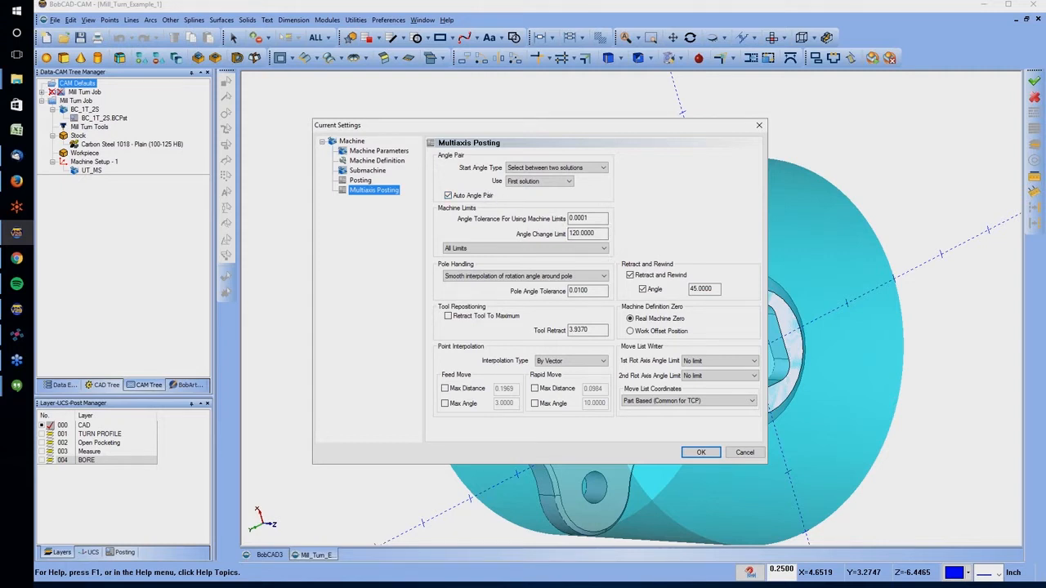
Set the machine make in the current settings to BC_Integrex
click(352, 141)
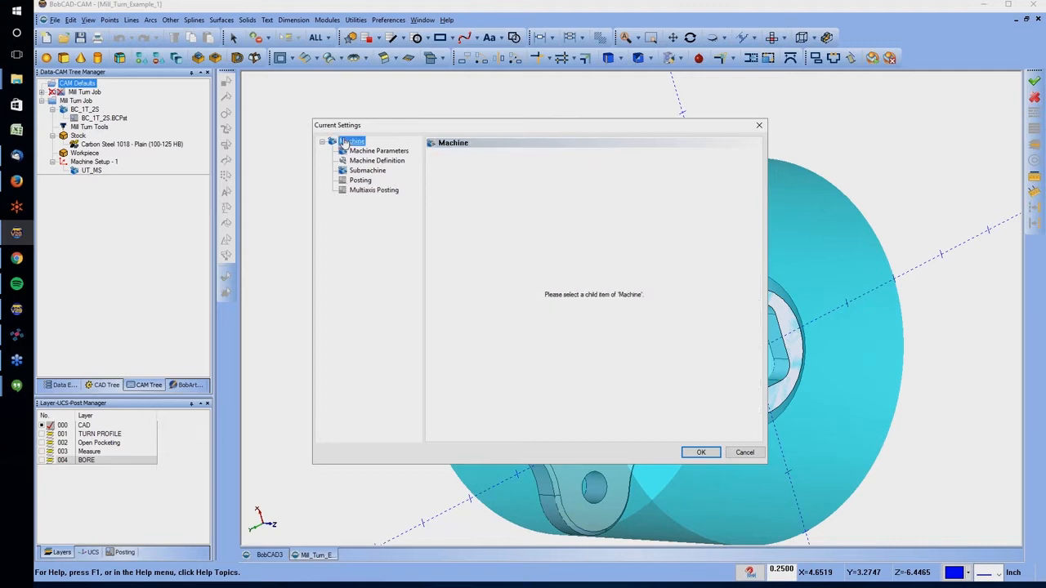
key(Down)
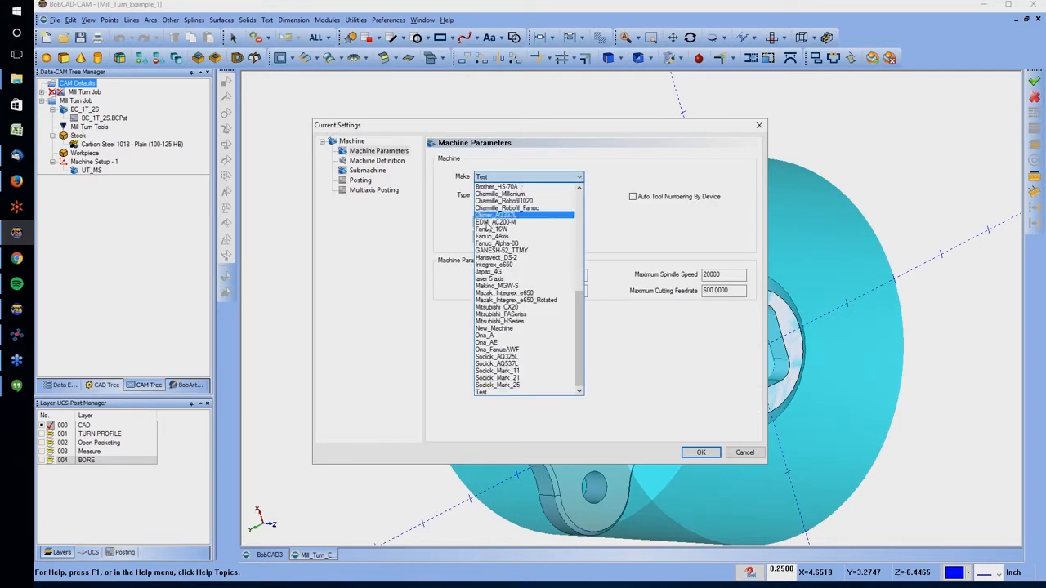
scroll(501, 278, up, 2)
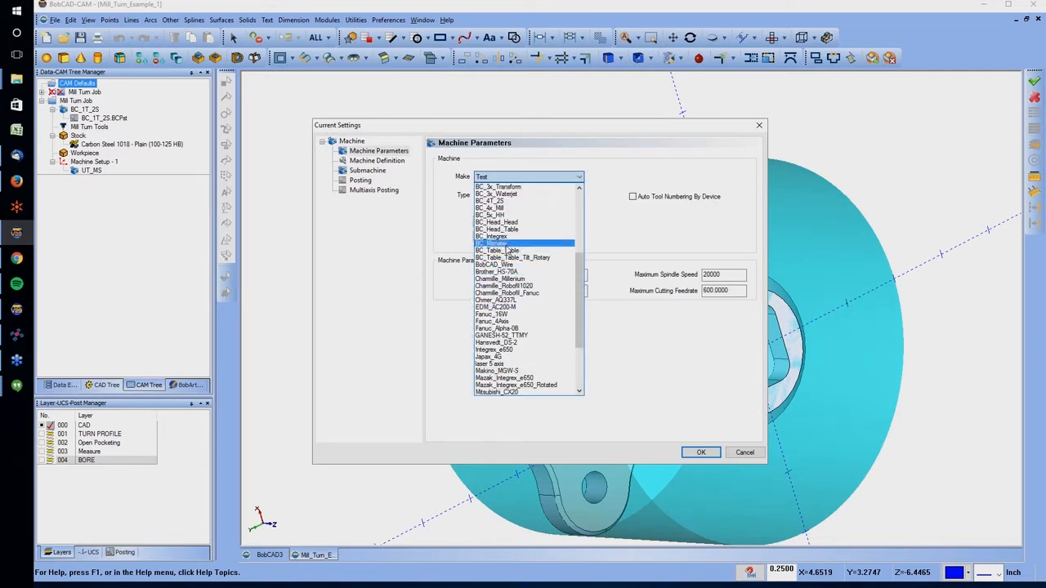
click(506, 237)
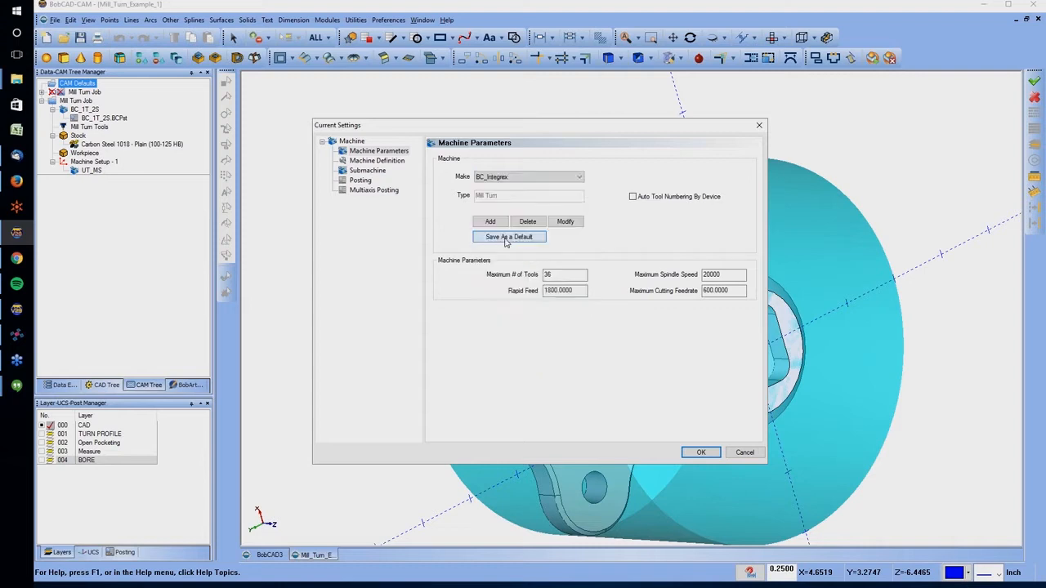
Examine the BC_Integrex machine definition and its submachine devices, including the right_door device
click(377, 160)
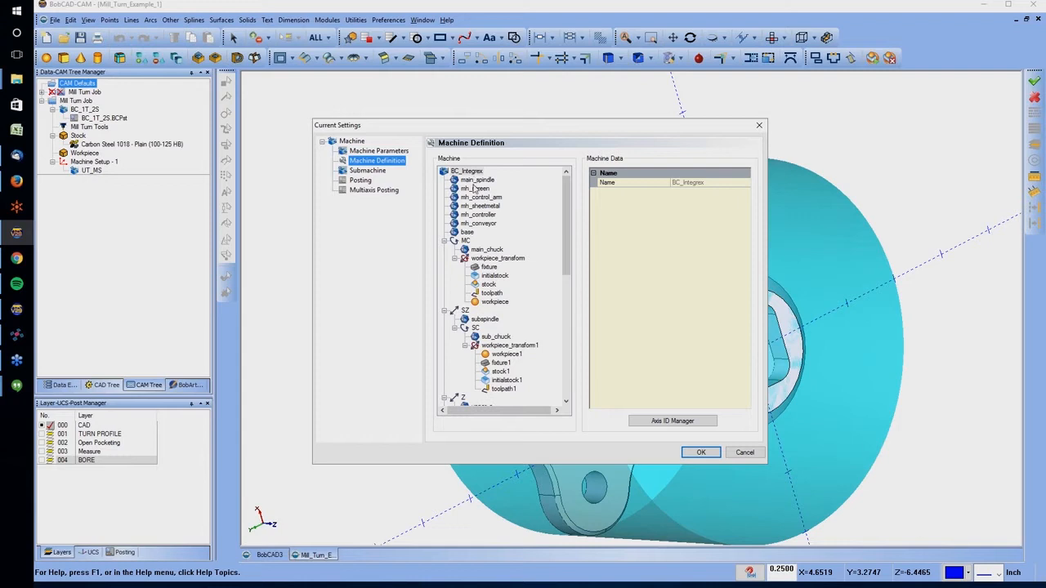
scroll(491, 268, down, 4)
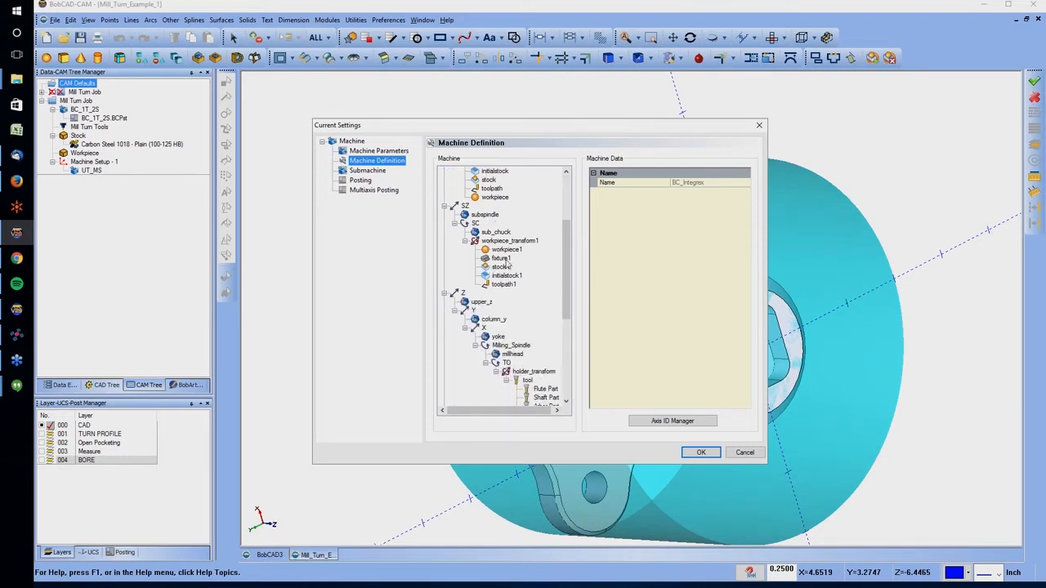
scroll(491, 270, up, 1)
click(367, 170)
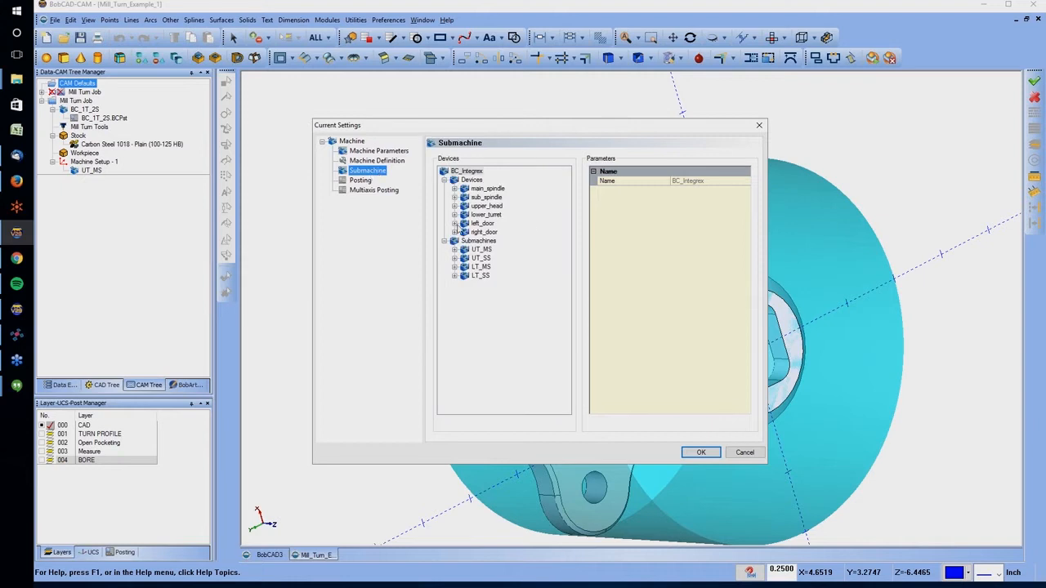
click(454, 232)
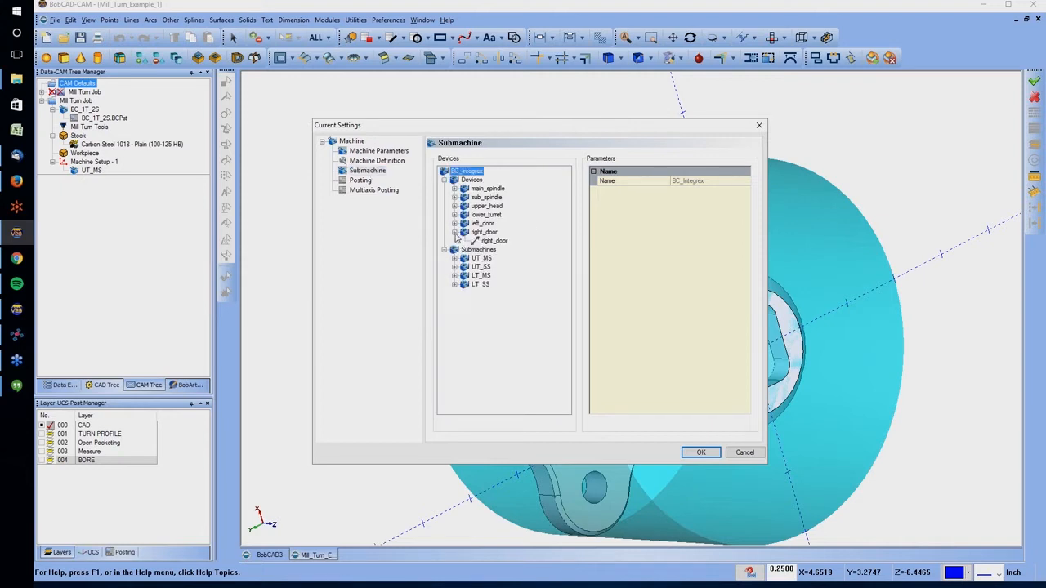
Look through the whole BC_Integrex machine definition tree, from the chucks and spindles to the milling head, turret and doors
click(372, 161)
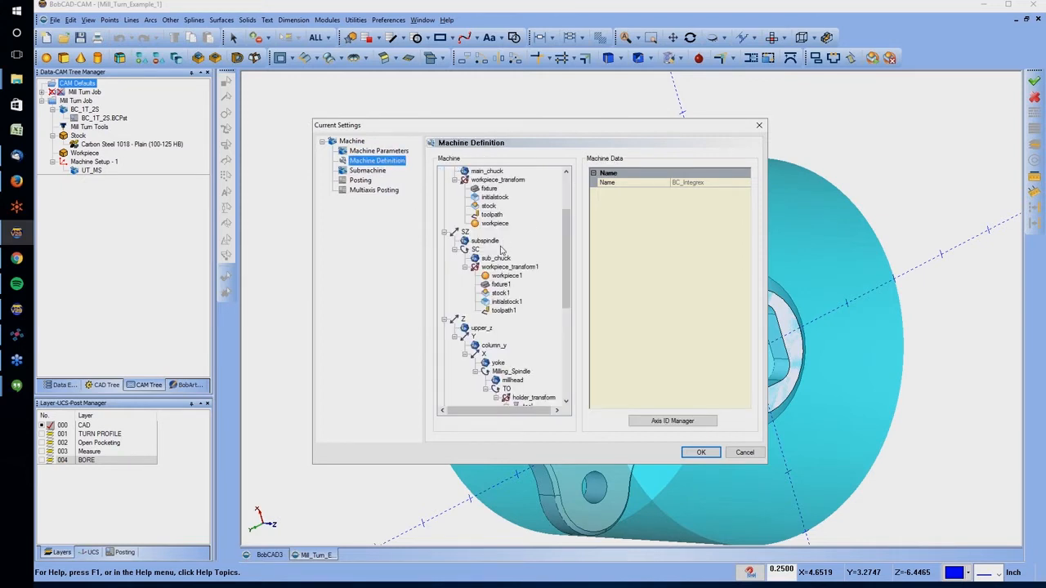
scroll(484, 334, down, 1)
scroll(504, 345, down, 1)
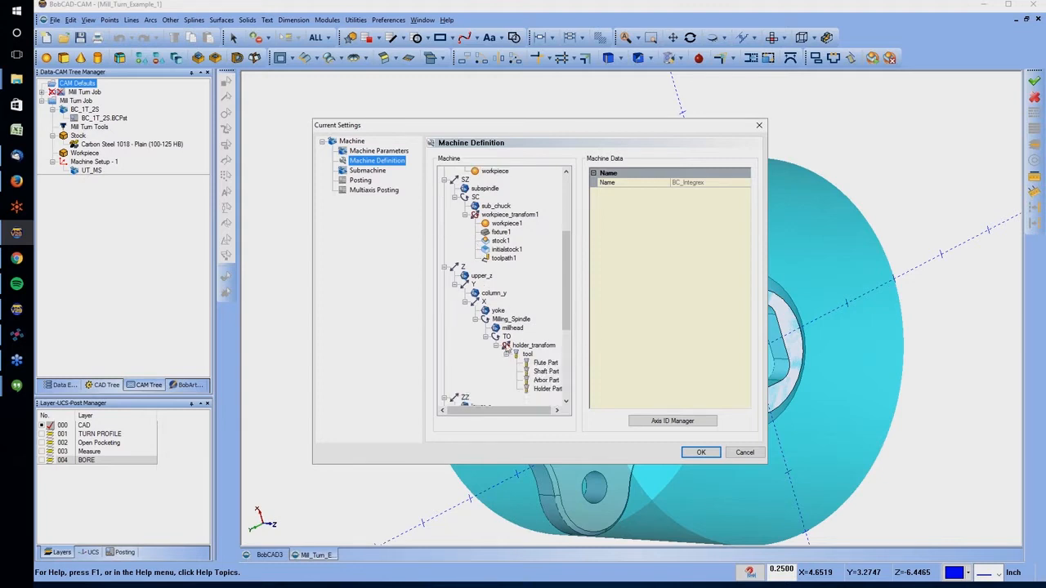
scroll(522, 341, down, 1)
scroll(486, 297, down, 3)
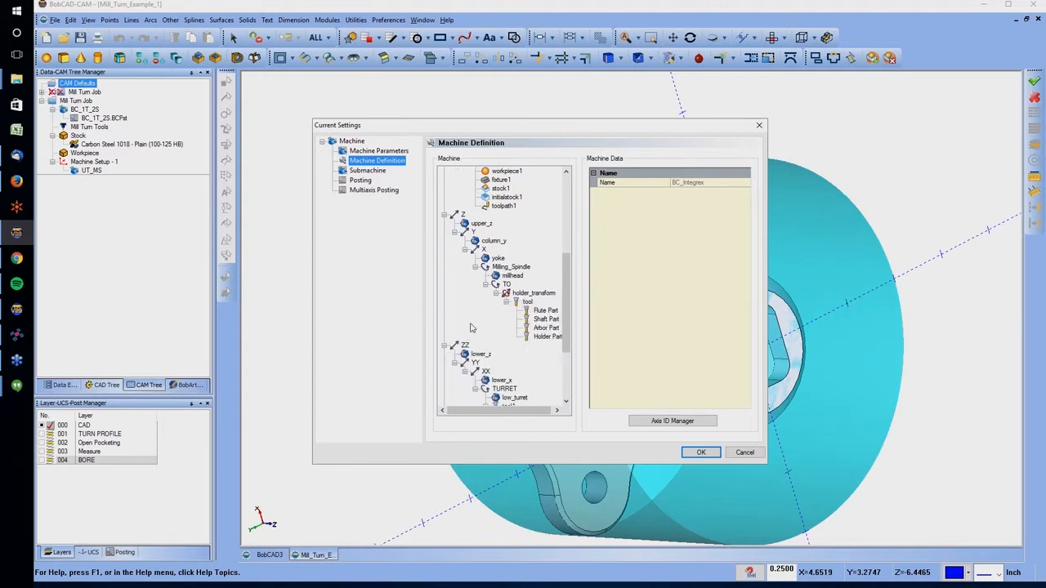
scroll(516, 340, down, 1)
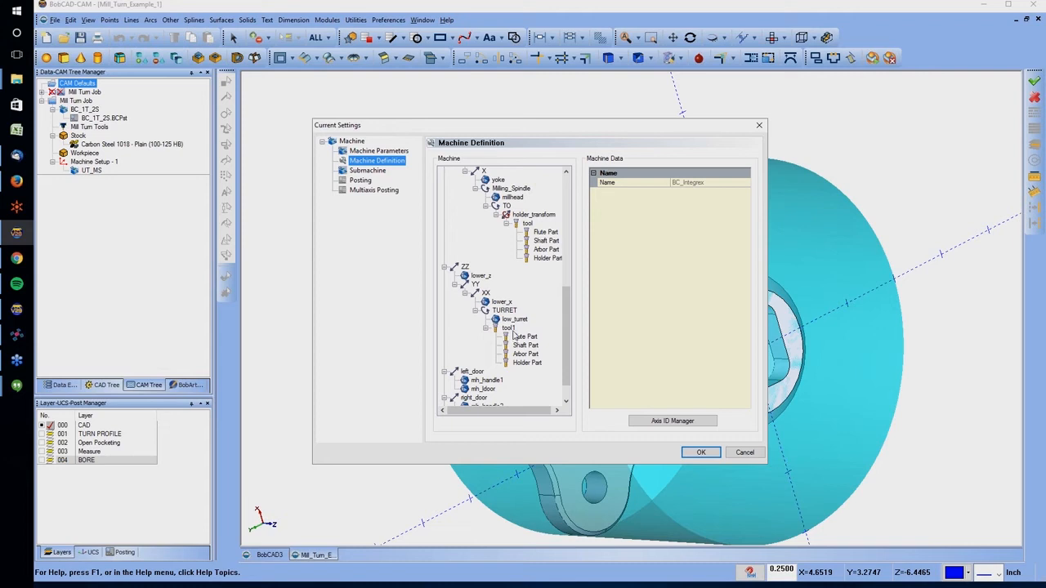
scroll(498, 315, up, 9)
scroll(500, 290, up, 1)
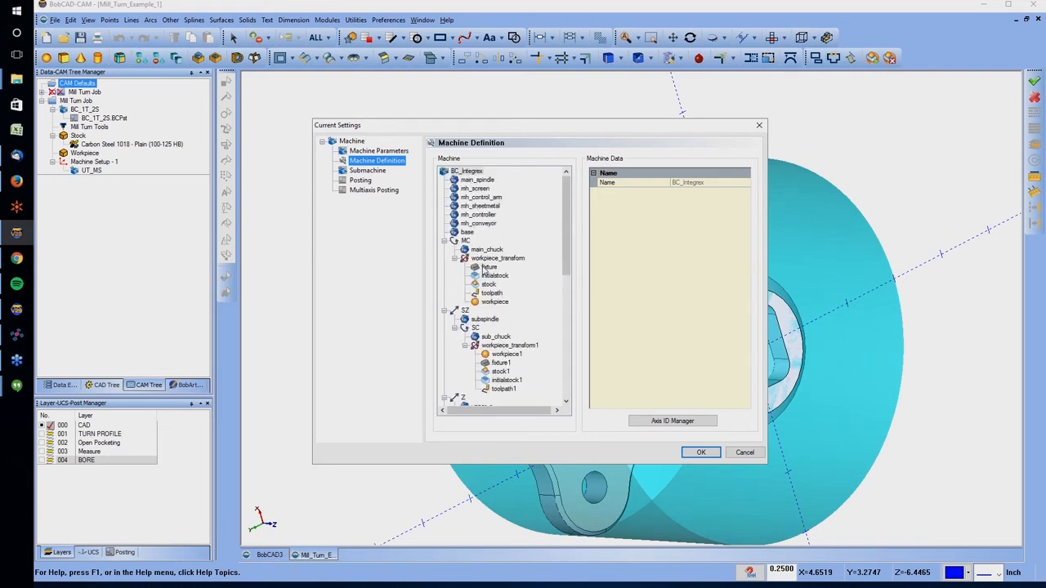
Inspect the machine data of the SZ axis and the mh_sheetmetal component, and accept the current settings
click(468, 312)
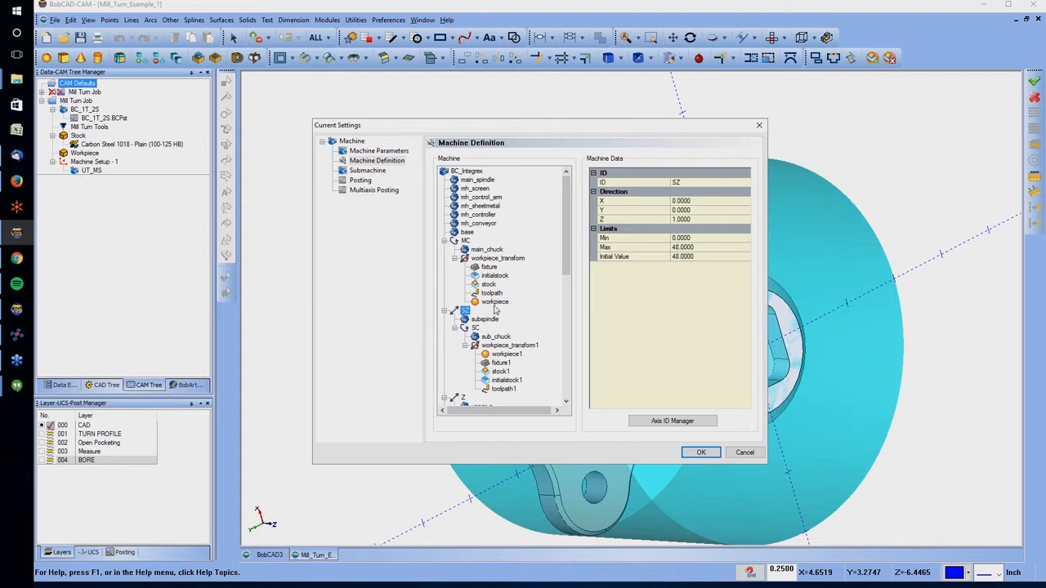
click(479, 206)
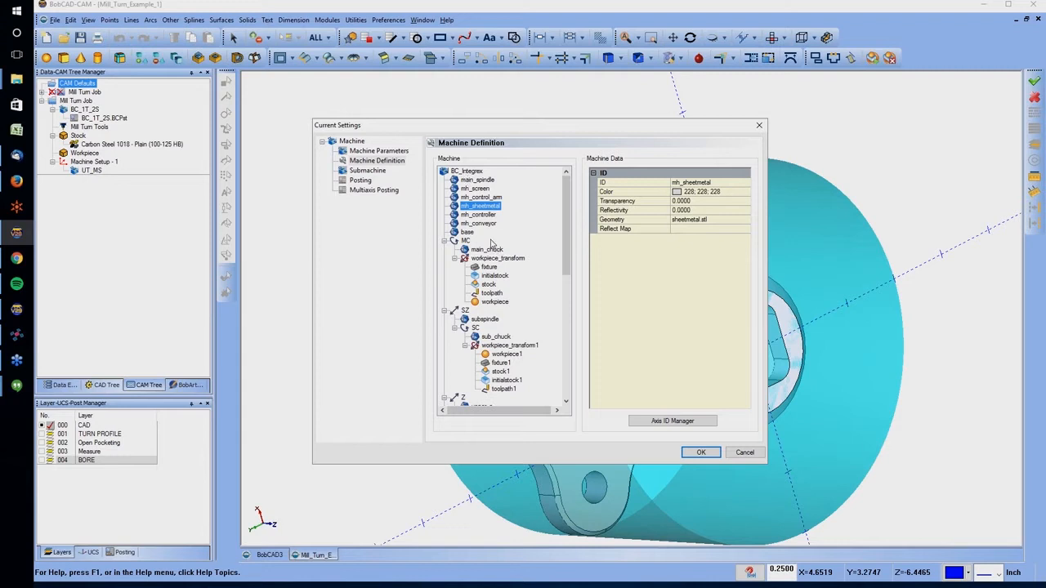
click(1, 4)
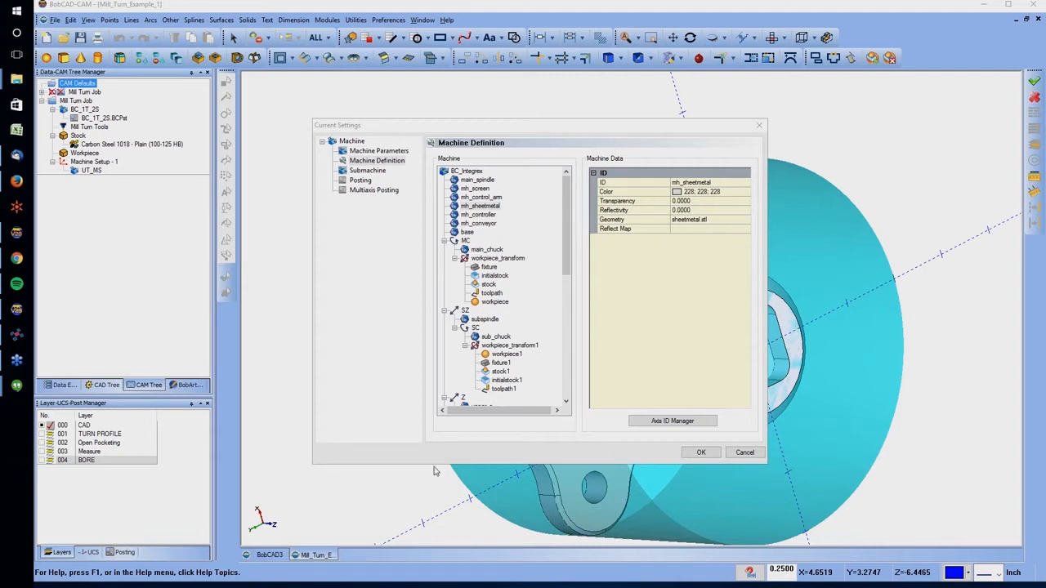
click(701, 455)
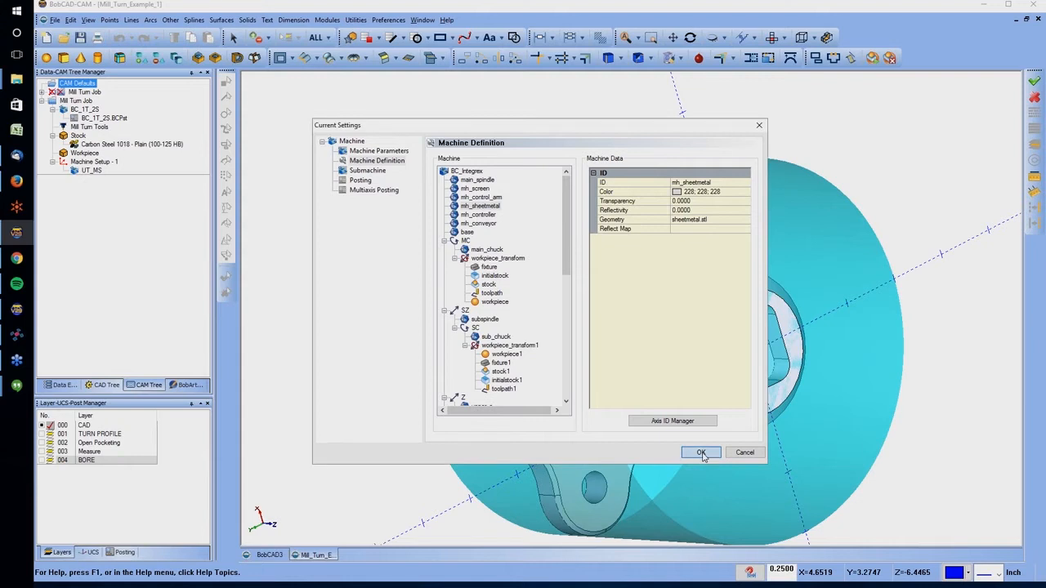
Review the Mill Turn Job's machine, post processor, tools, stock and material entries
click(81, 108)
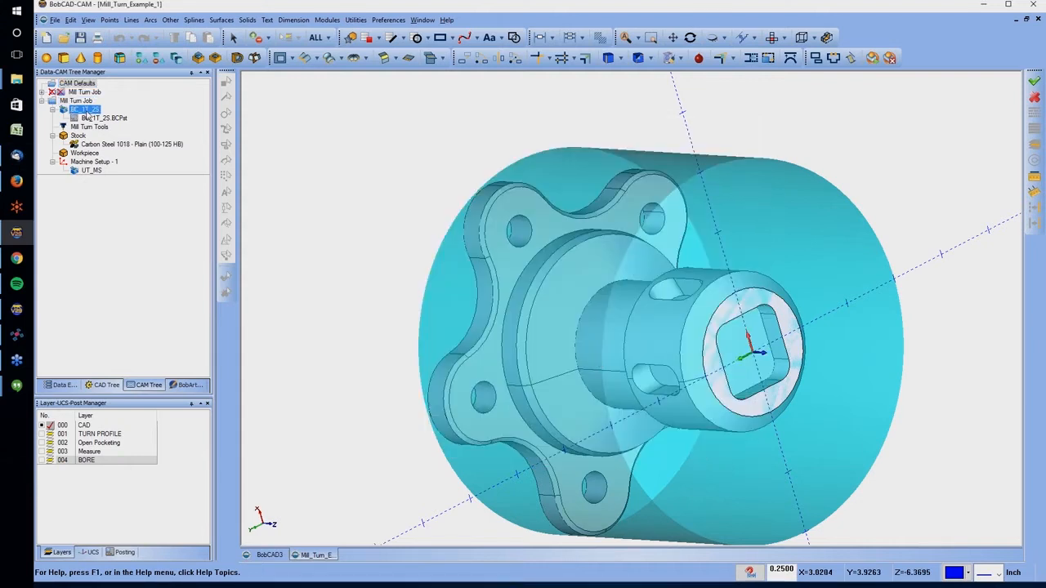
click(92, 119)
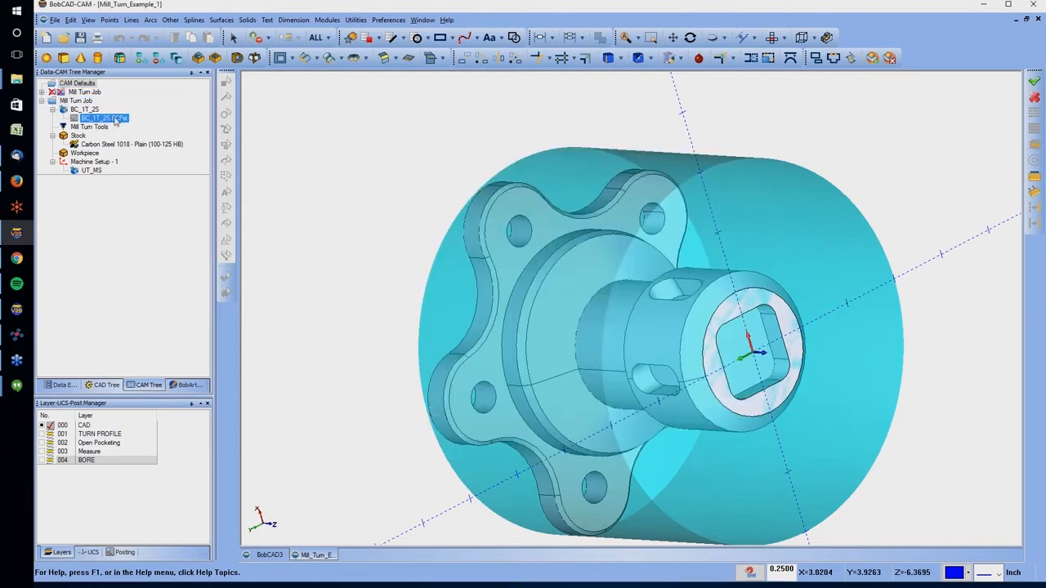
click(96, 127)
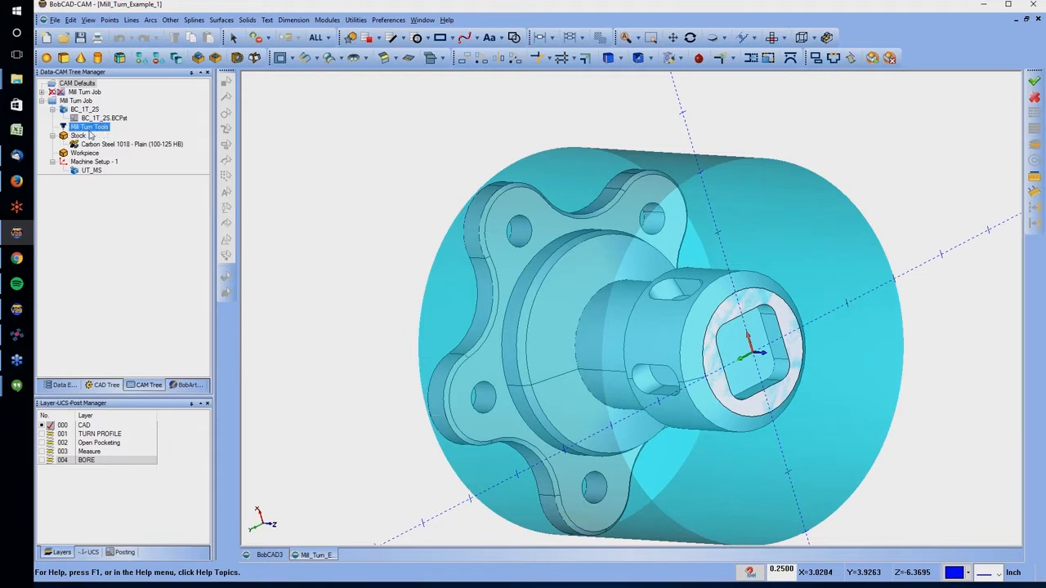
click(77, 135)
click(83, 145)
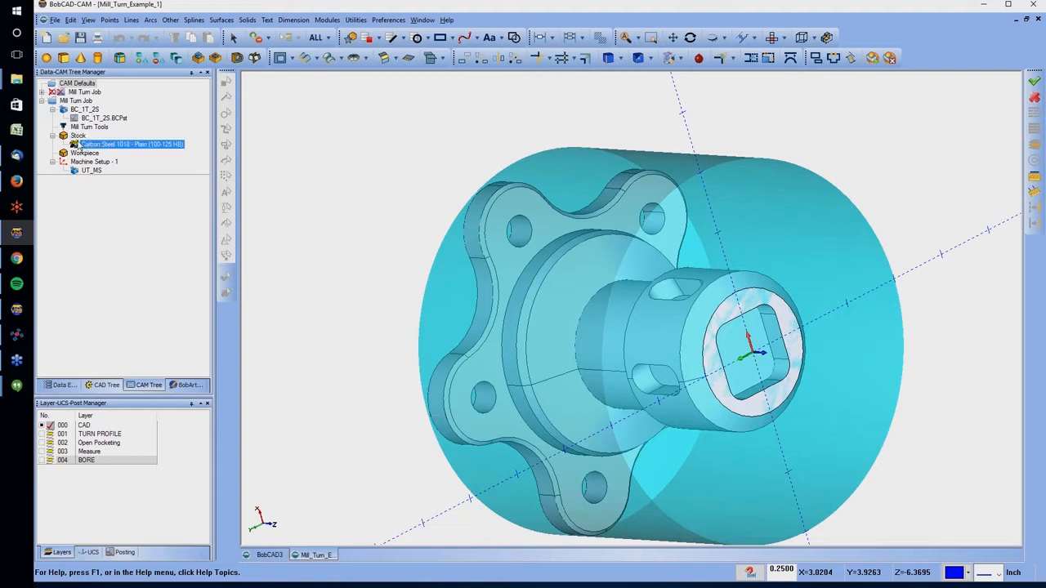
Hide the Mill Turn Job's stock and highlight its workpiece on the model
right_click(78, 136)
click(127, 183)
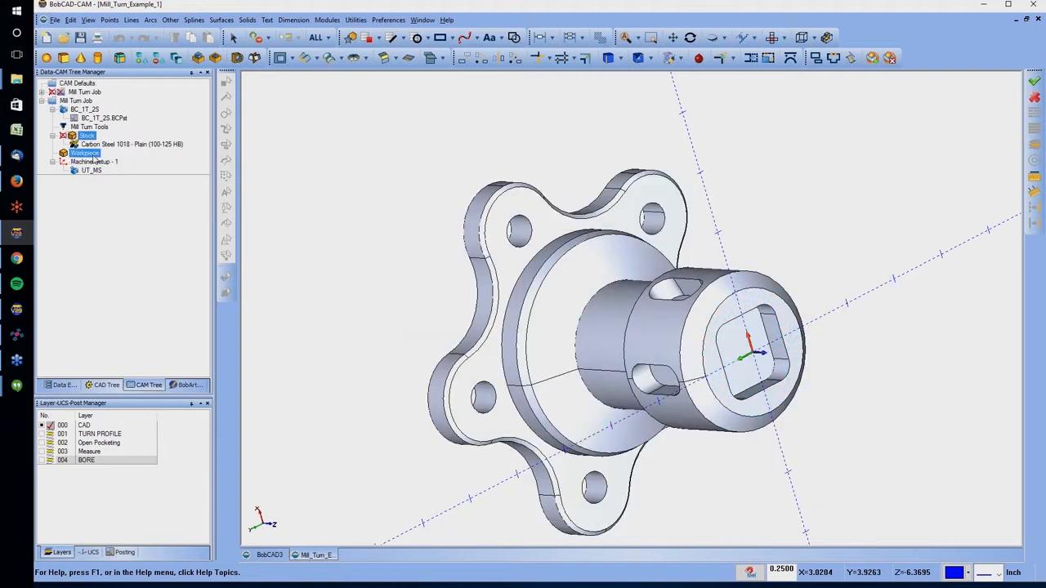
click(93, 155)
ctrl+click(93, 162)
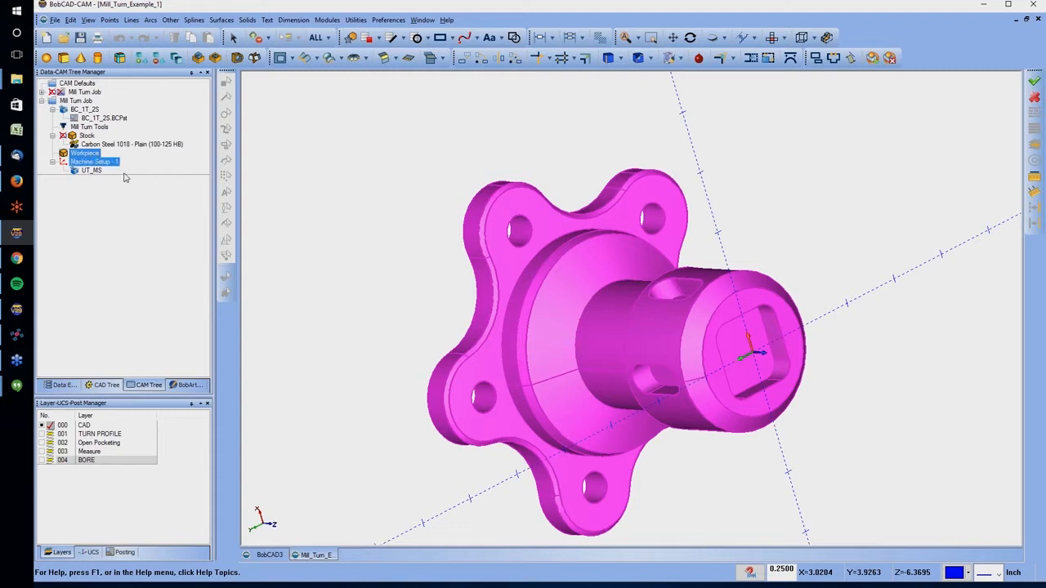
Add a rough endmill with 0.5000 diameter, 1.0000 flute length, 4 flutes and tool number 474 to the Tool Library
right_click(93, 130)
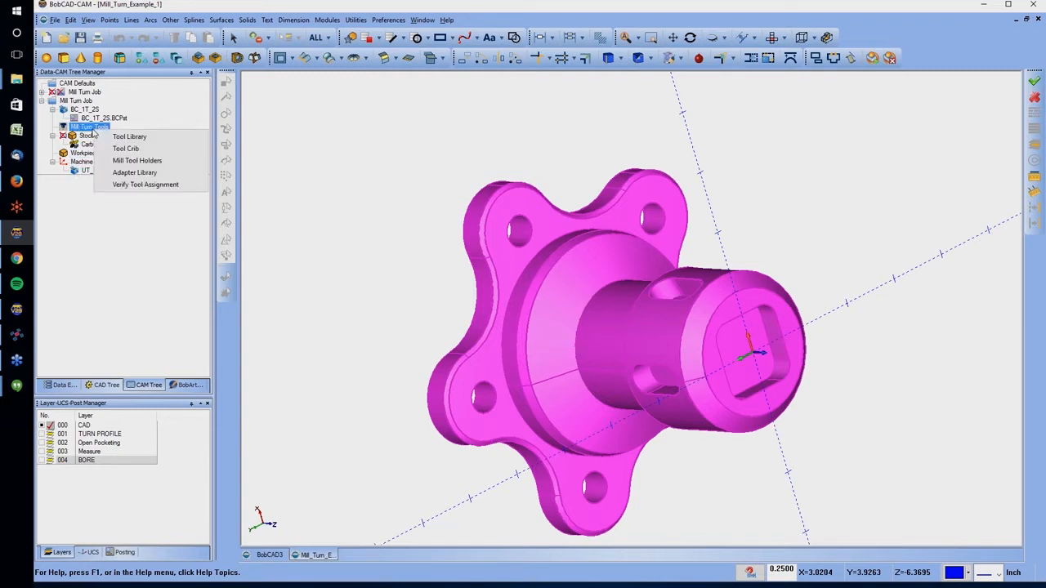
click(126, 136)
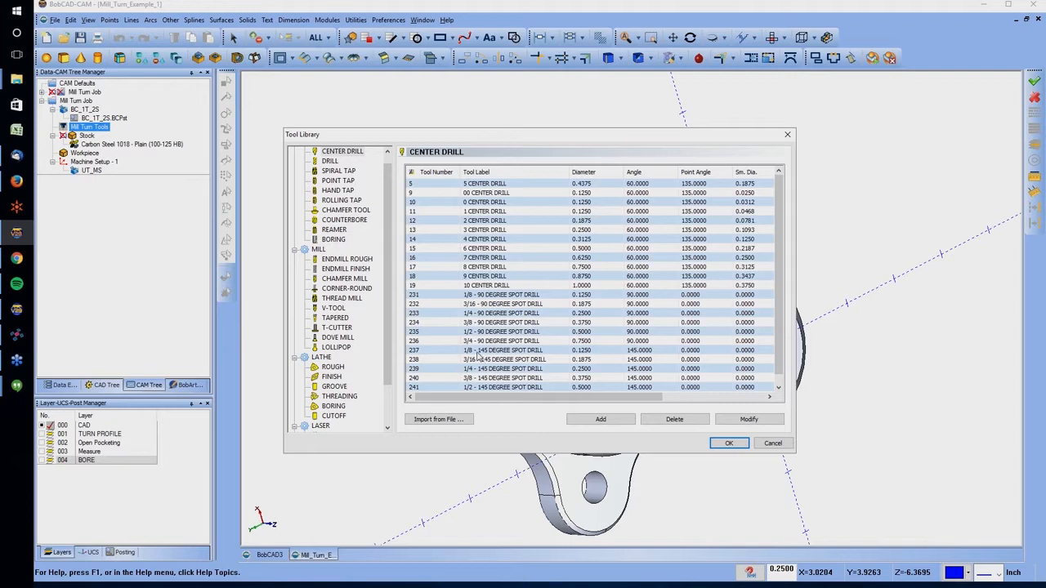
scroll(358, 276, down, 2)
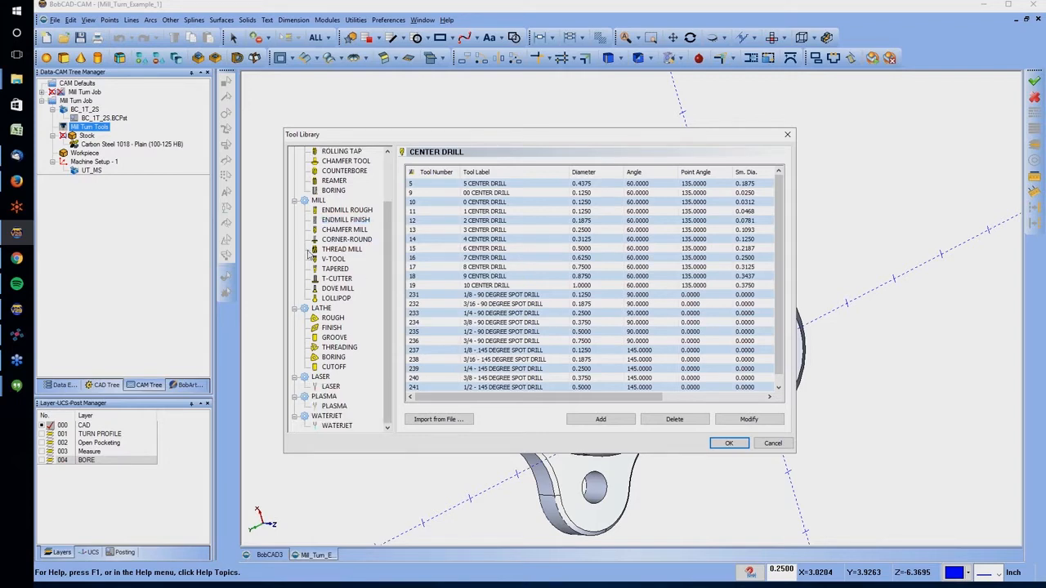
click(369, 210)
click(600, 419)
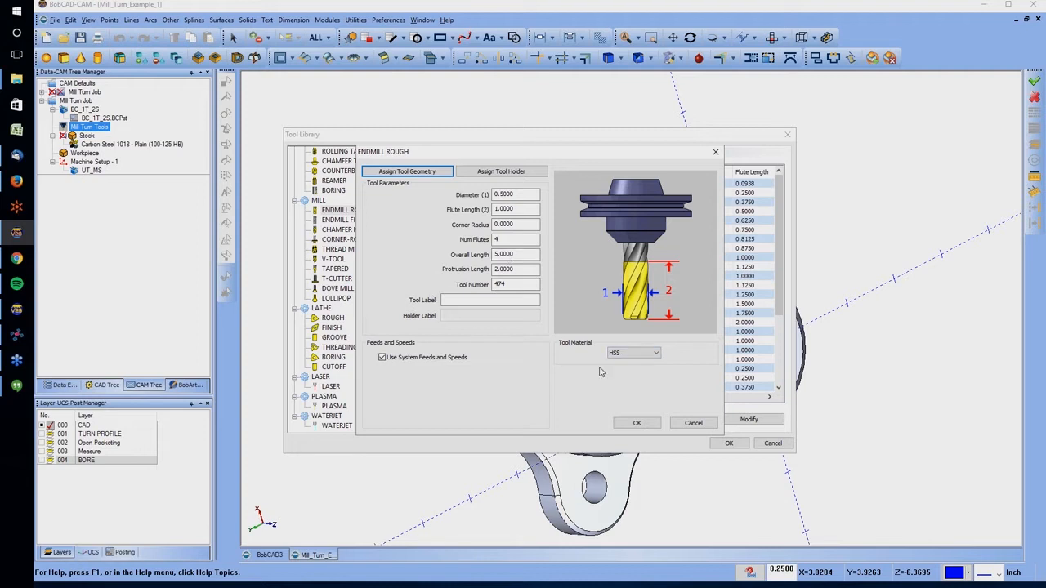
click(636, 422)
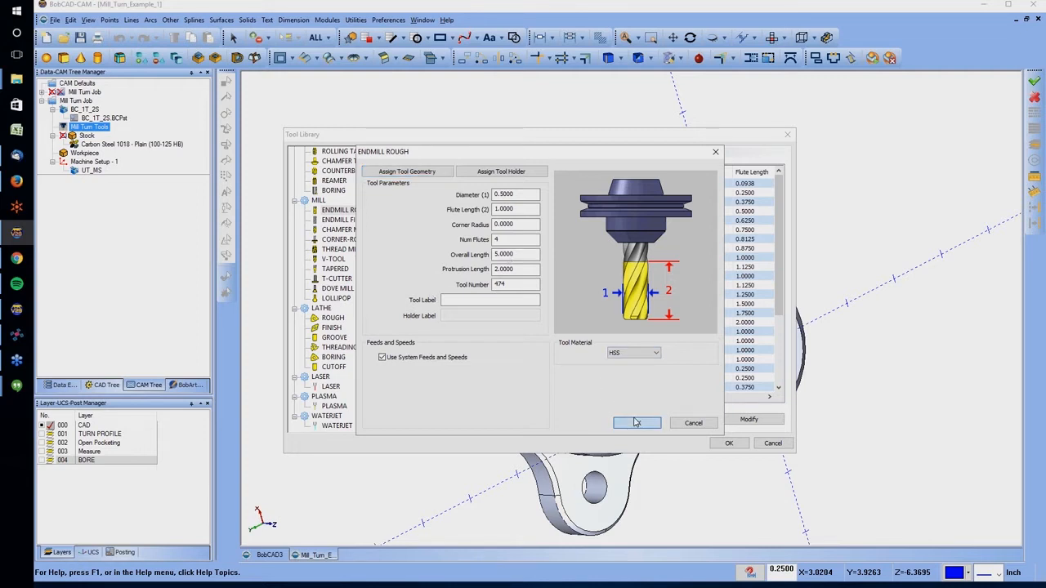
click(731, 443)
Open the Tool Crib of the Mill Turn Tools and mount the VDI Face Milling Adapter in the upper turret's Station # 1
click(94, 163)
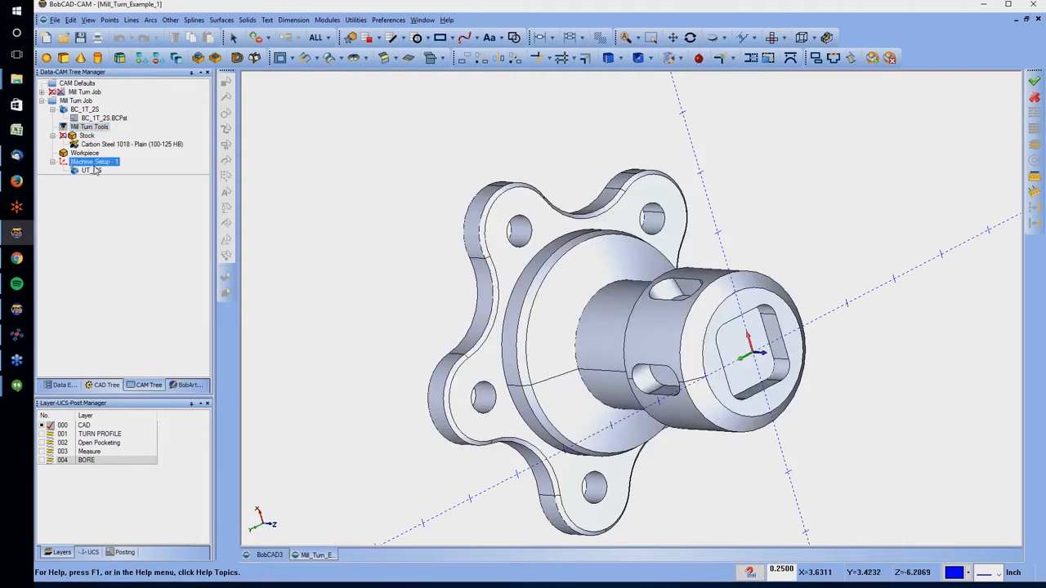
click(85, 129)
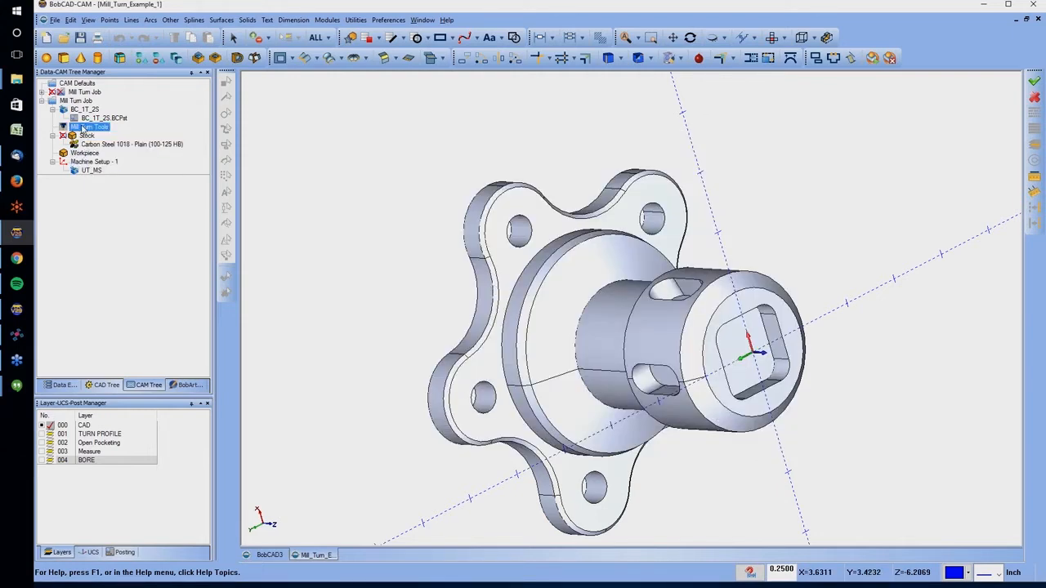
right_click(85, 129)
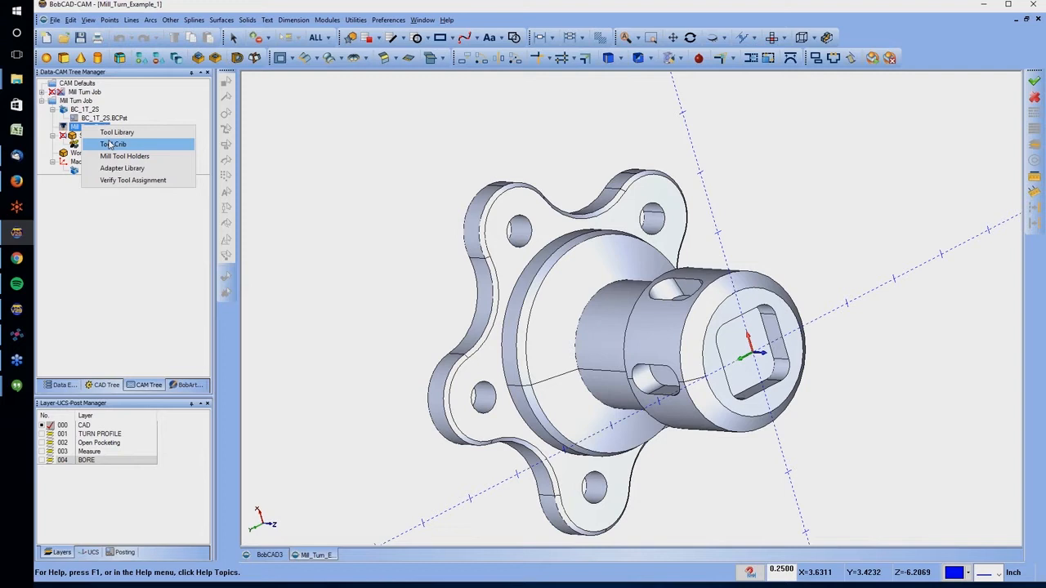
click(111, 144)
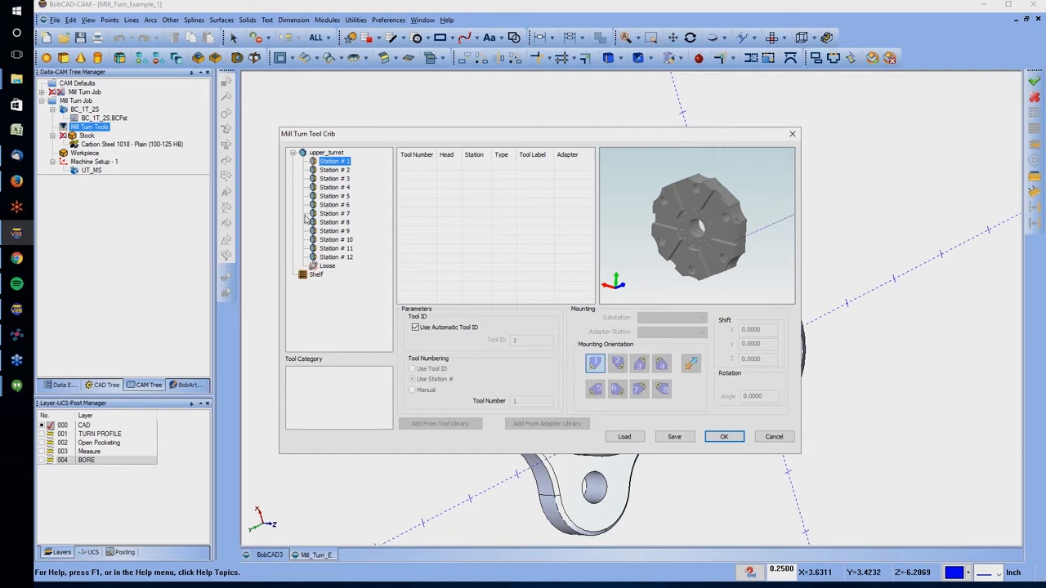
click(322, 170)
click(328, 179)
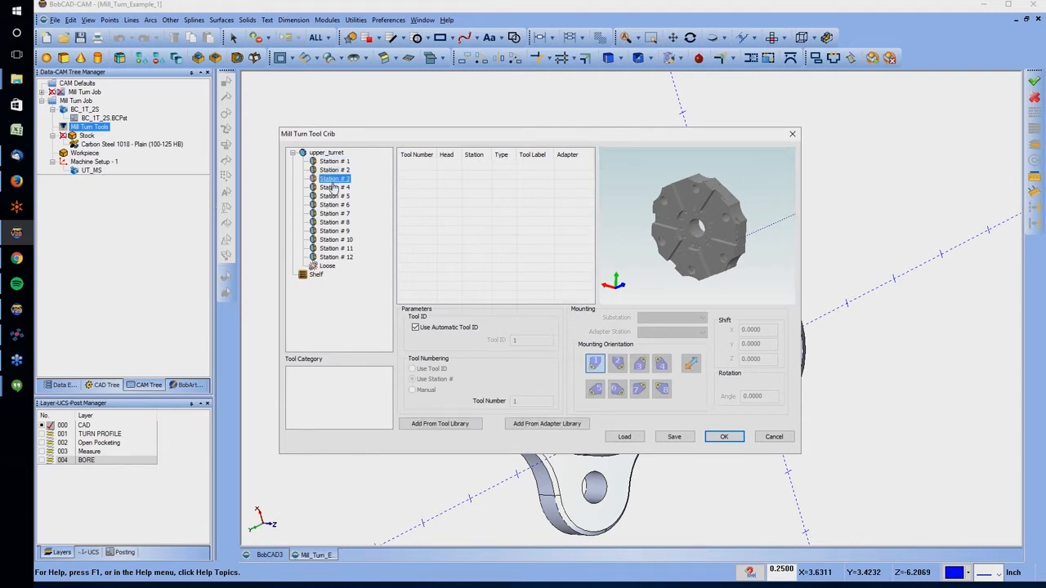
right_click(342, 161)
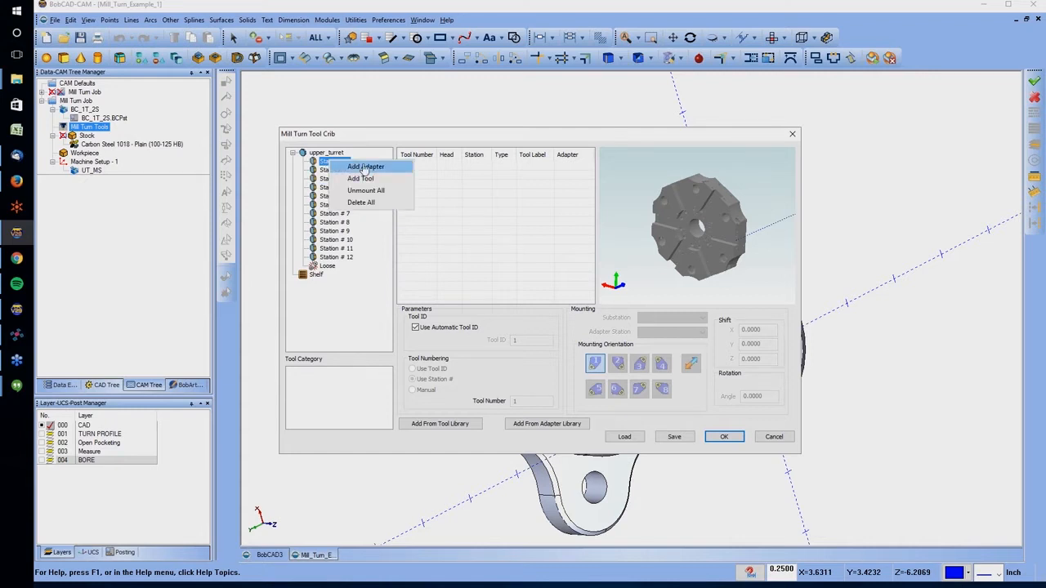
click(364, 167)
click(597, 195)
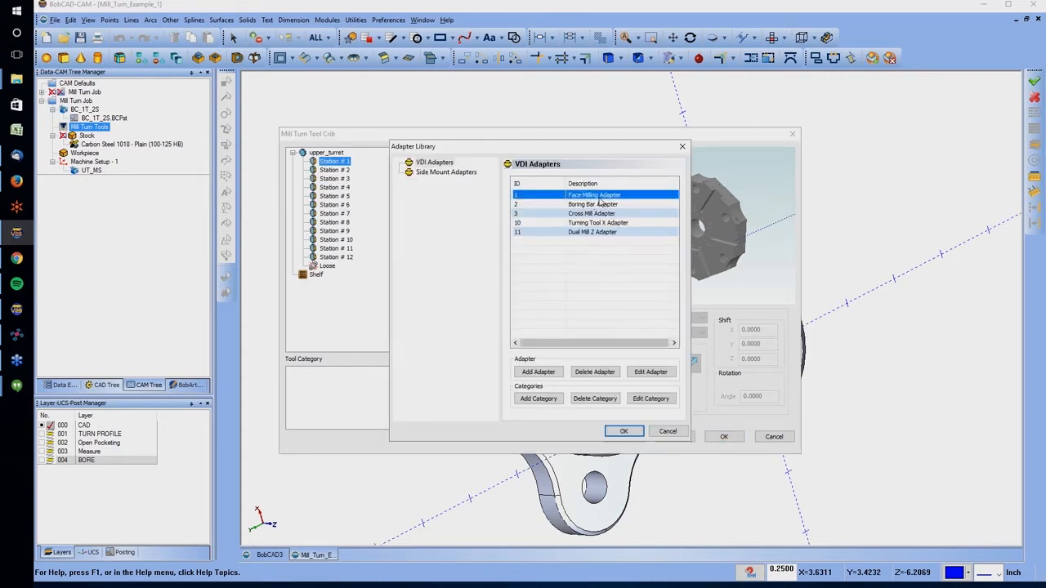
click(623, 431)
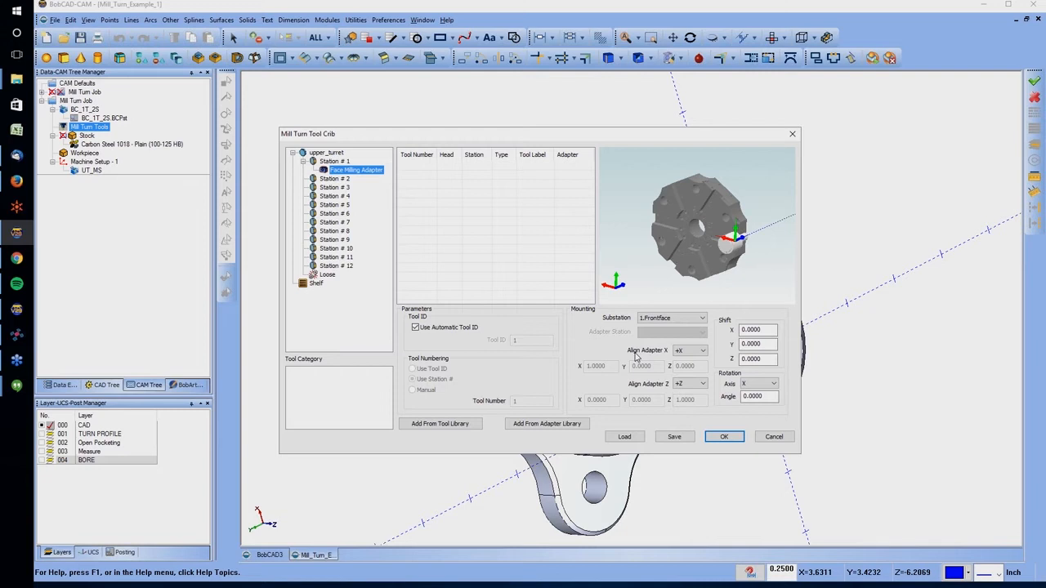
Set the Face Milling Adapter's X shift to 2.0000 and check its position on the turret
middle_drag(740, 240, 677, 216)
scroll(686, 204, up, 5)
scroll(685, 195, down, 5)
middle_drag(670, 167, 696, 173)
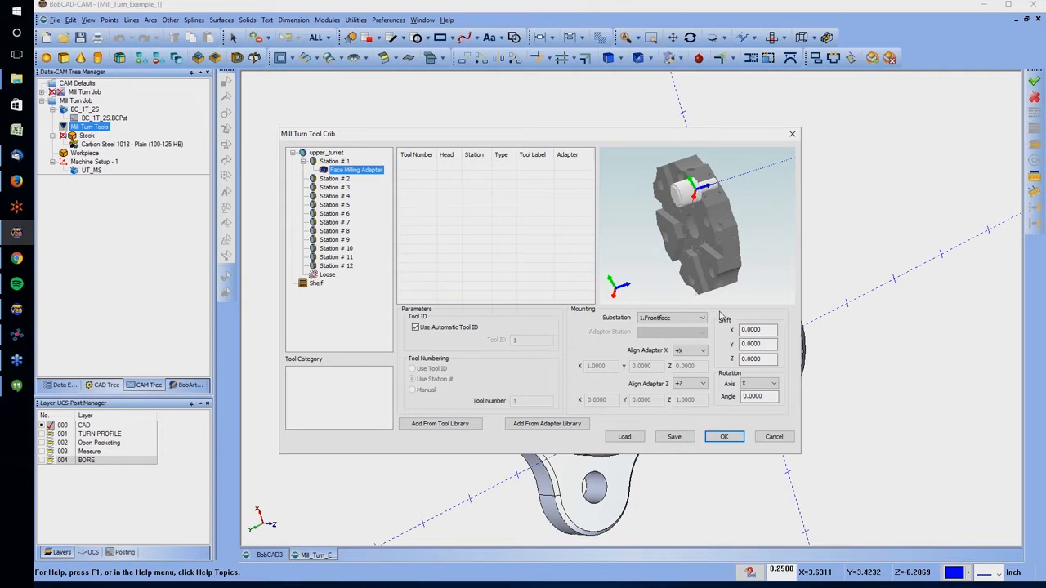
double_click(752, 329)
text(2)
key(Tab)
middle_drag(726, 205, 782, 228)
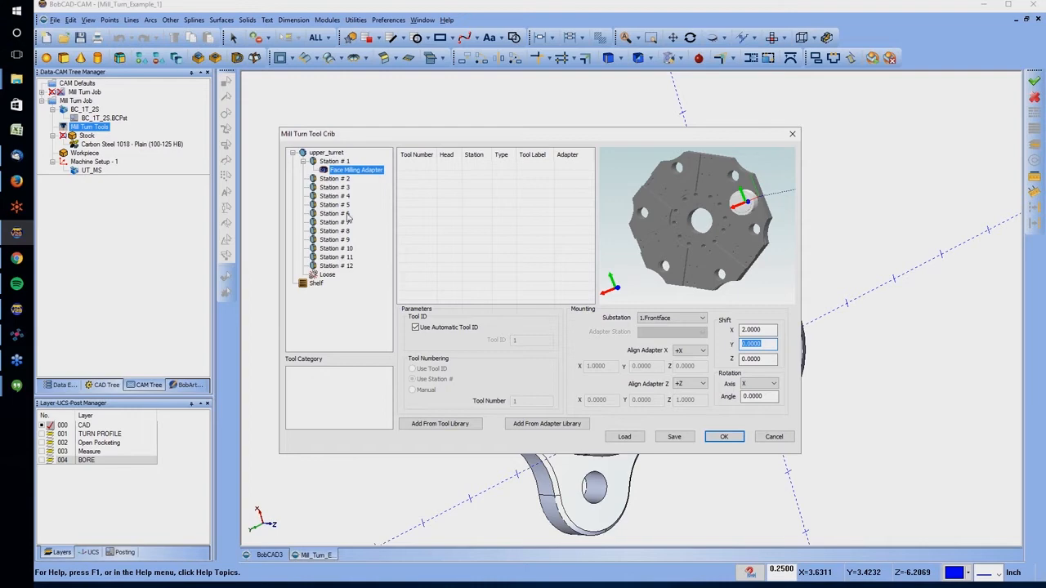
Add the standard 1/2 flat rough endmill, tool 89, to the Face Milling Adapter in Station # 1
right_click(337, 173)
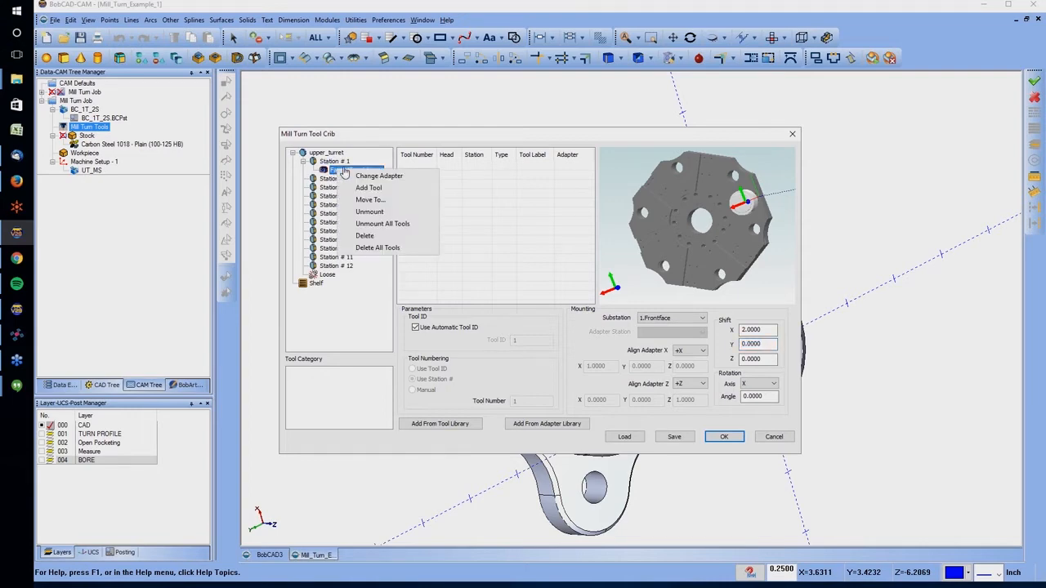
click(380, 188)
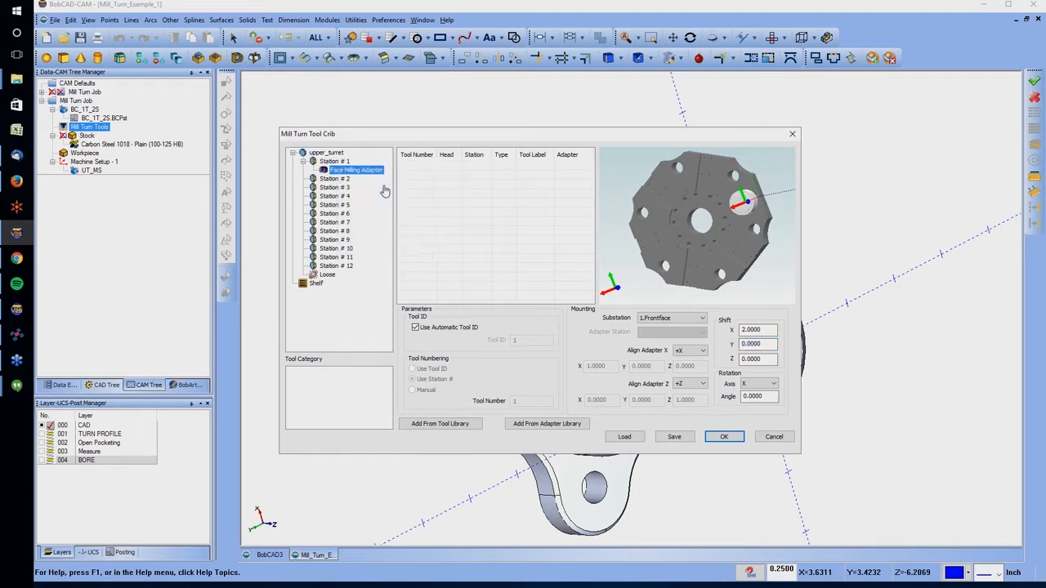
click(347, 279)
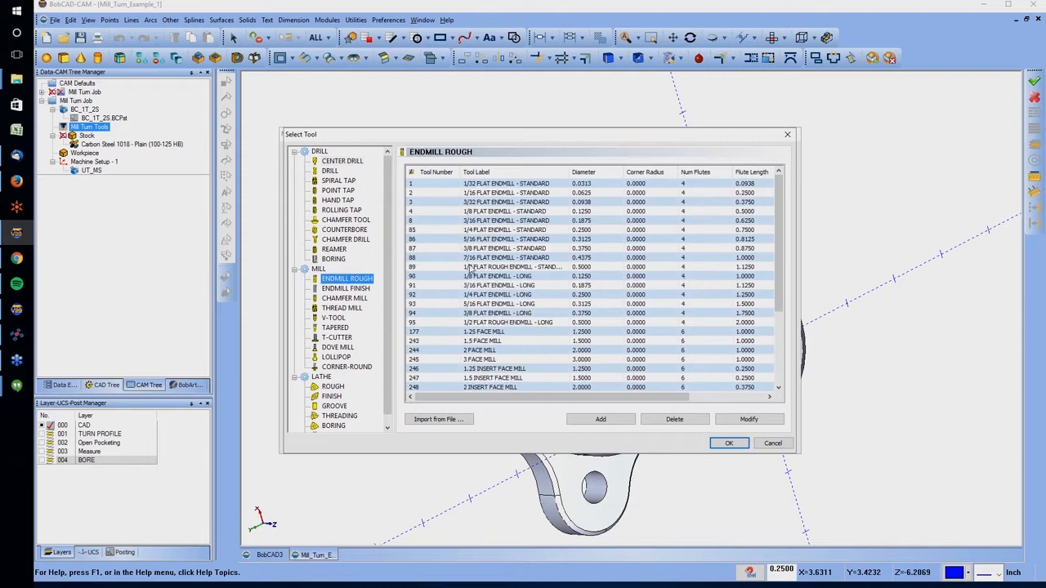
click(472, 267)
click(726, 443)
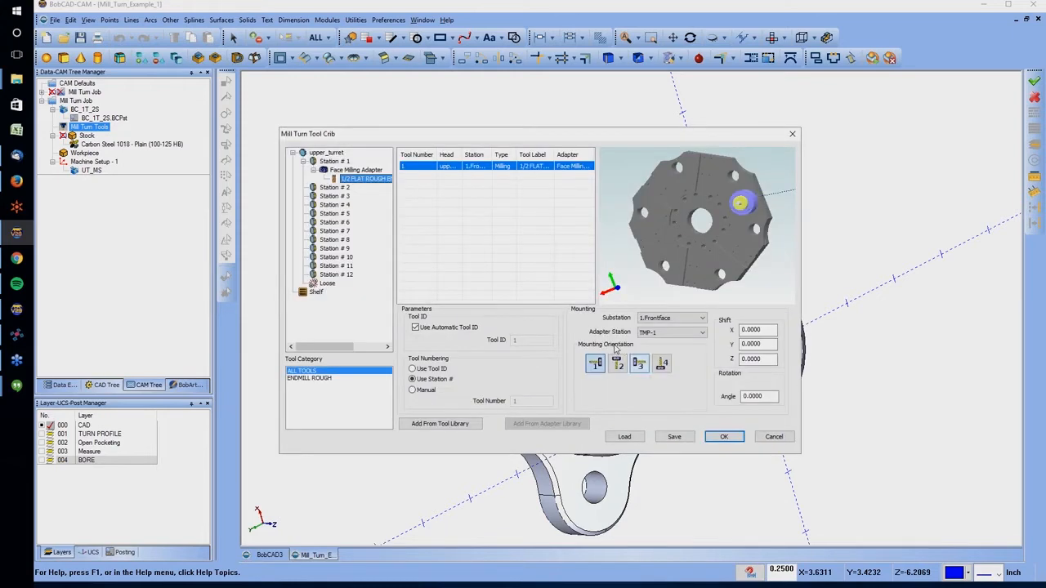
Try mounting orientations 2, 3 and 4 for the endmill, and set it back to orientation 1
click(617, 366)
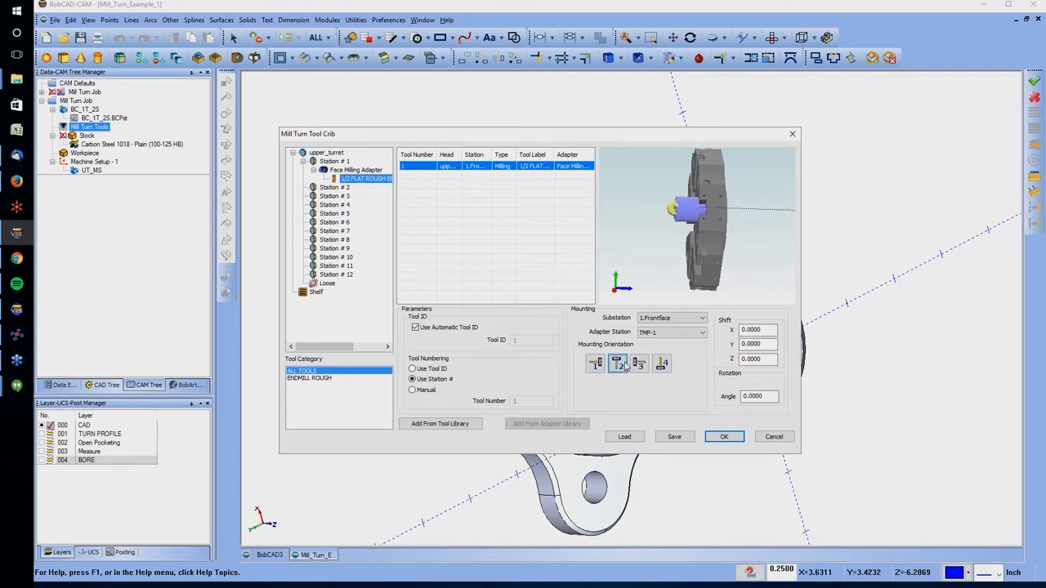
click(640, 364)
click(662, 364)
middle_drag(657, 238, 762, 257)
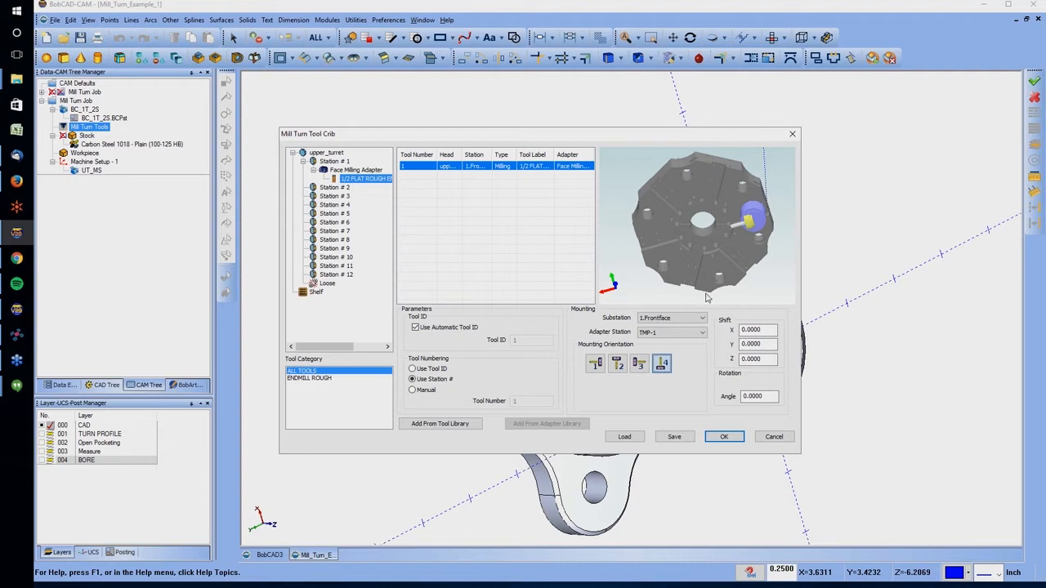
click(640, 365)
click(618, 366)
click(595, 364)
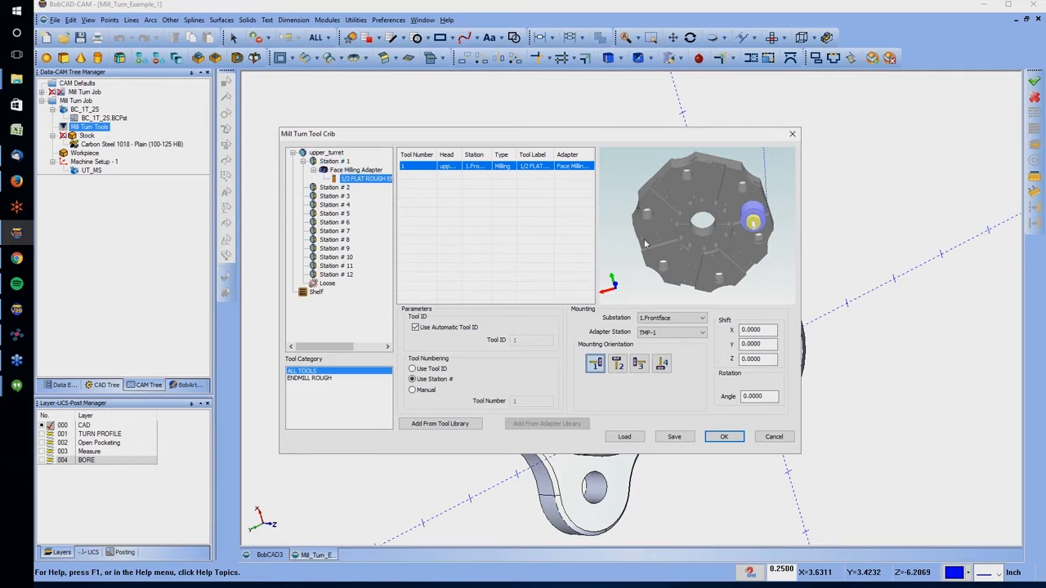
Mount the Turning Tool X Adapter from the Side Mount Adapters in Station # 2
right_click(347, 189)
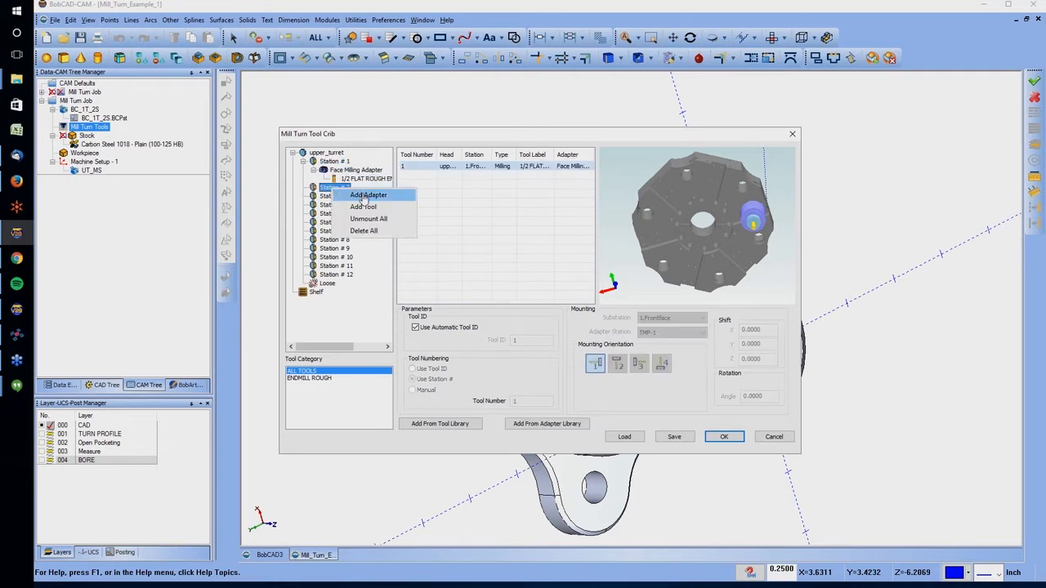
click(364, 197)
click(444, 172)
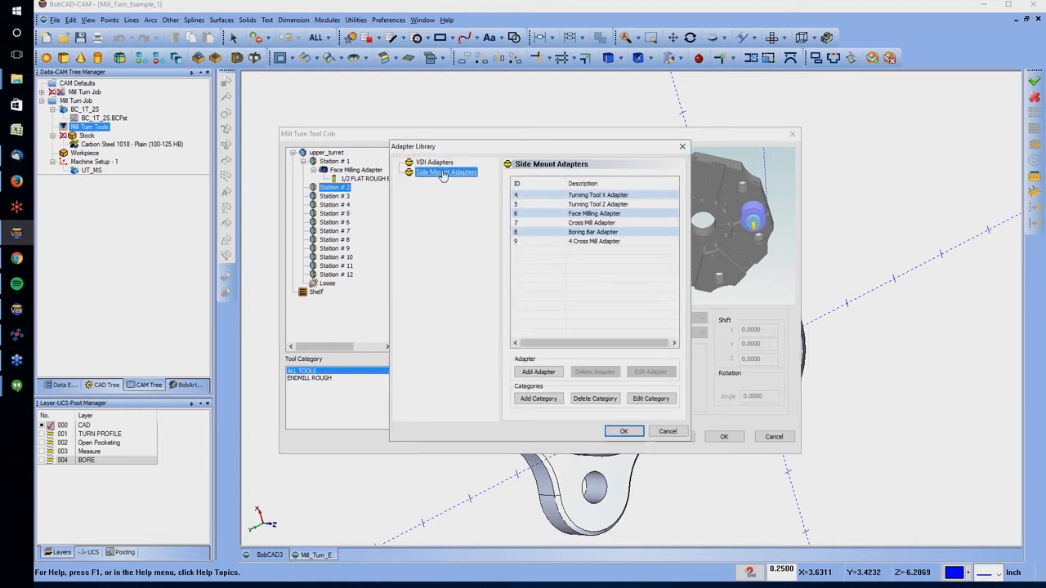
click(595, 196)
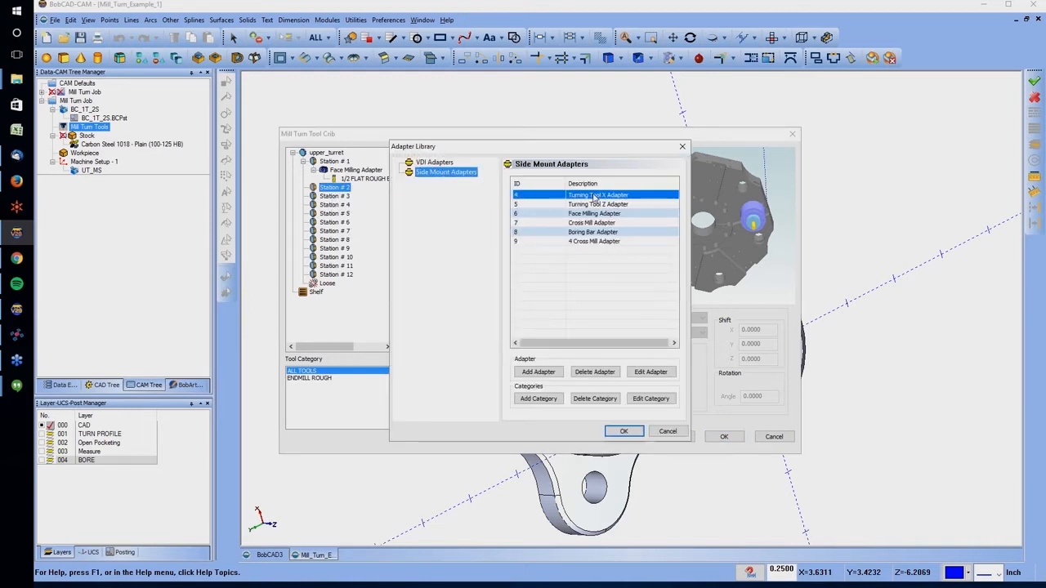
click(622, 430)
Set the Turning Tool X Adapter's shift to -1.0000 in X and 2.0000 in Z
middle_drag(754, 208, 674, 237)
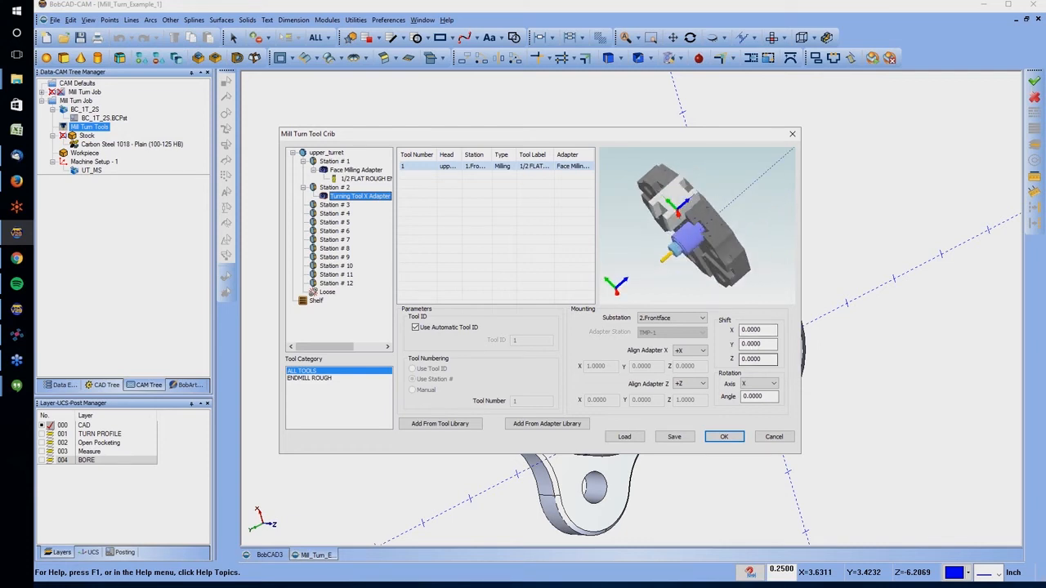
double_click(751, 330)
text(1.0000)
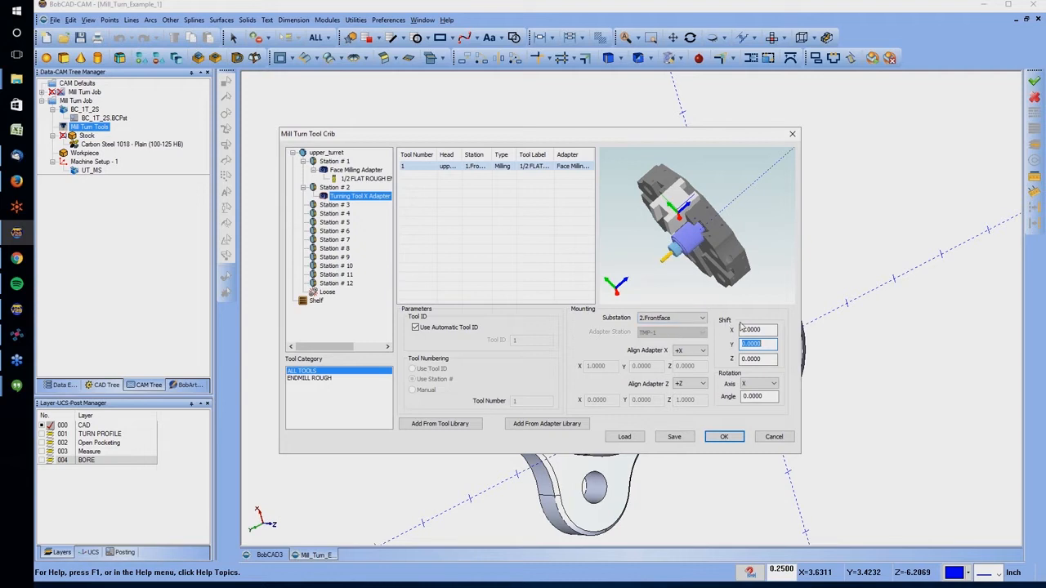
drag(753, 330, 710, 329)
text(-1)
key(Tab)
key(Tab)
text(2)
key(Tab)
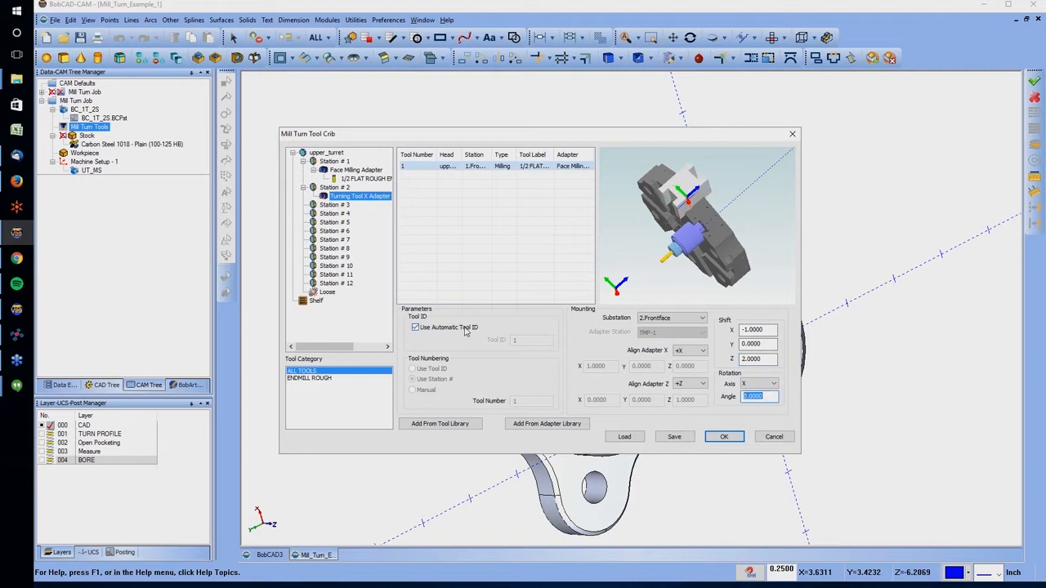
Add the lathe tool 35 DEG. 1/64 ROUGH TURNING to the Turning Tool X Adapter in Station # 2
right_click(360, 207)
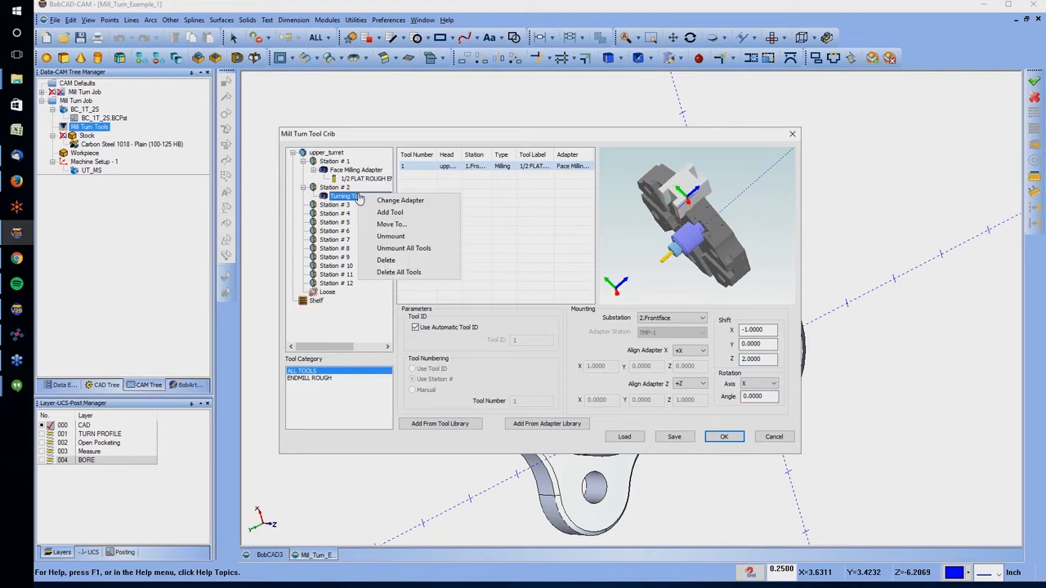
click(392, 213)
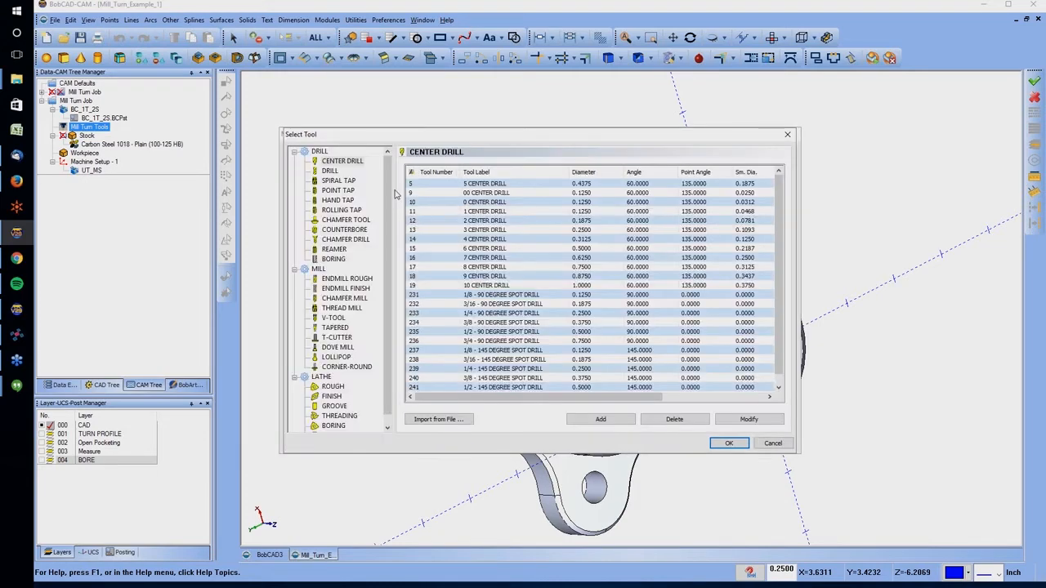
click(333, 386)
click(520, 238)
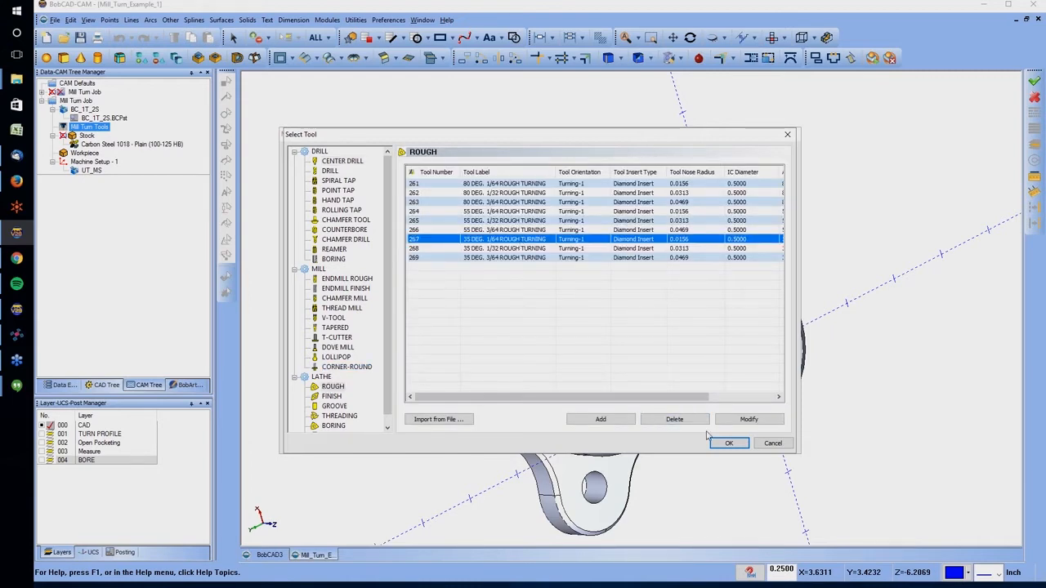
click(729, 442)
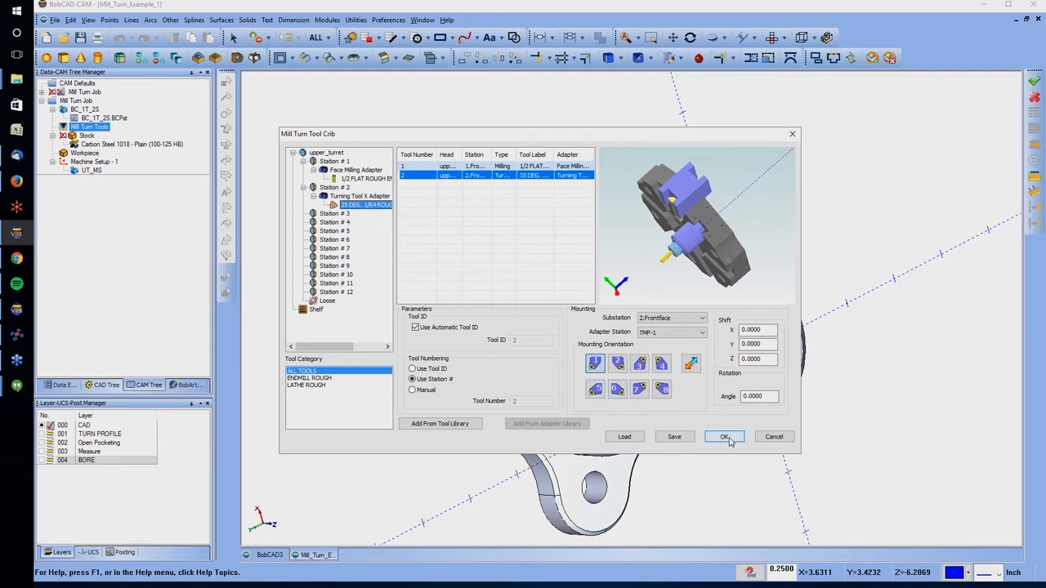
Set the rough turning tool's X shift to -2.0000 and inspect its position on the turret
middle_drag(690, 226, 732, 172)
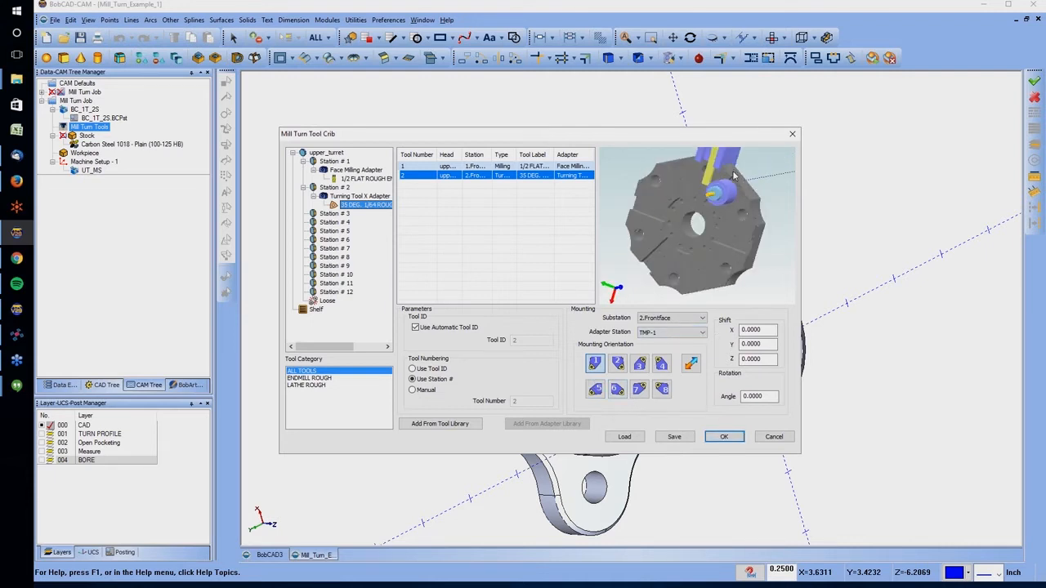
scroll(731, 174, down, 3)
scroll(712, 170, up, 5)
scroll(712, 167, down, 5)
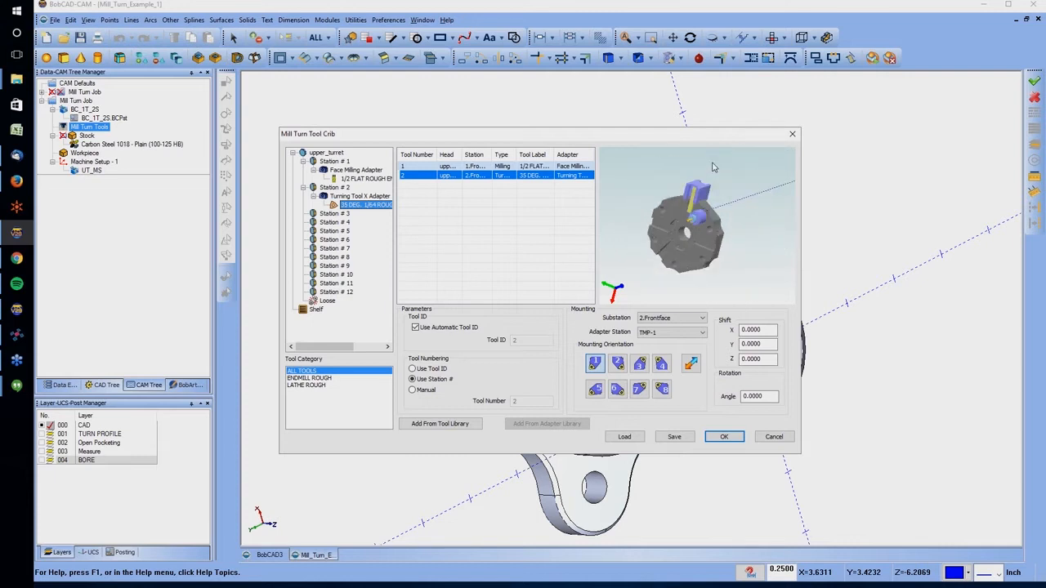
click(756, 330)
text(-2)
key(Tab)
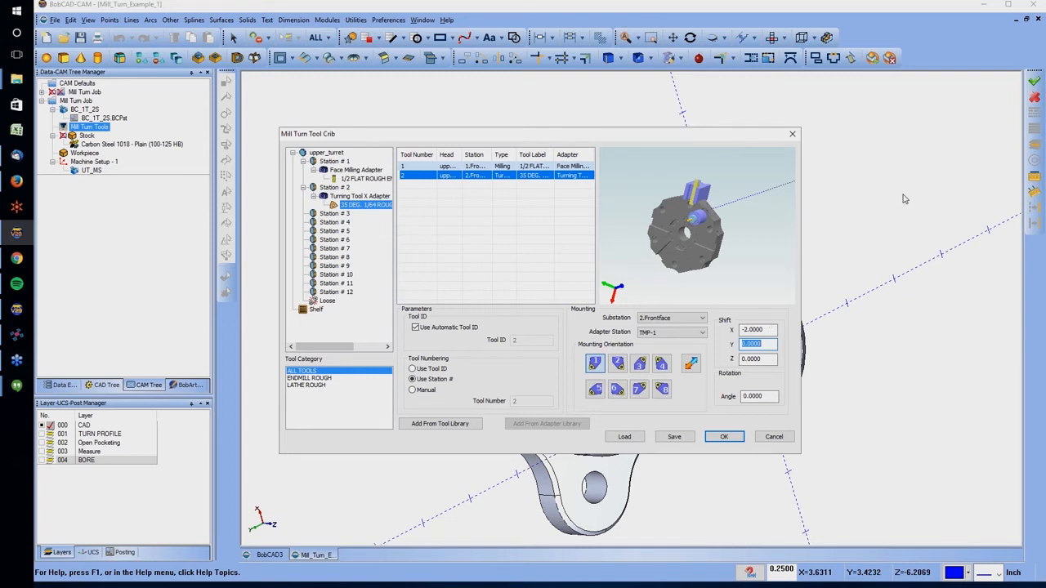
scroll(681, 196, down, 3)
scroll(697, 191, up, 5)
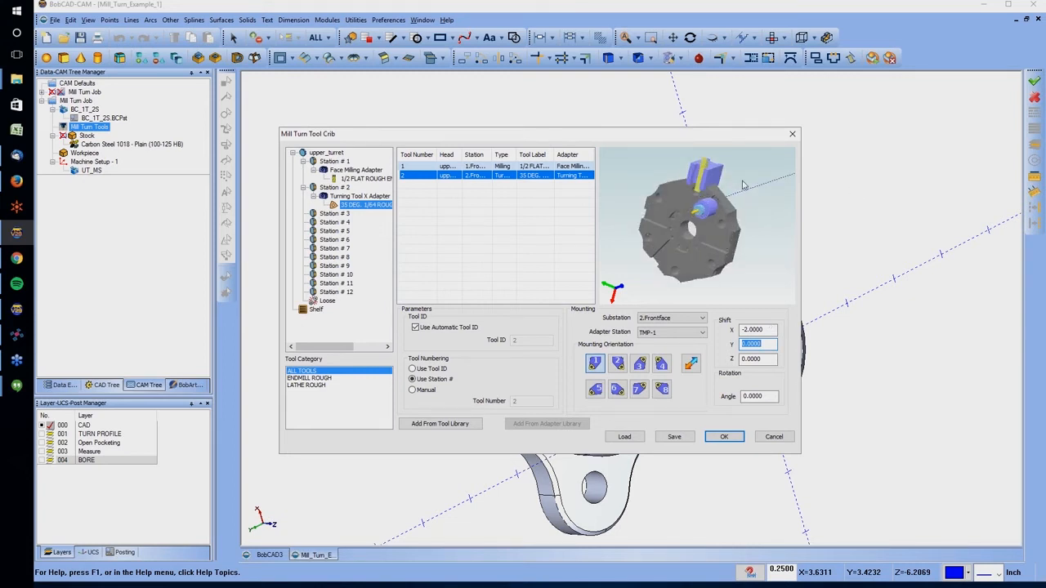
Try adapter station TMP-2 for the rough turning tool, return it to TMP-1, and accept the Tool Crib
click(699, 333)
click(675, 352)
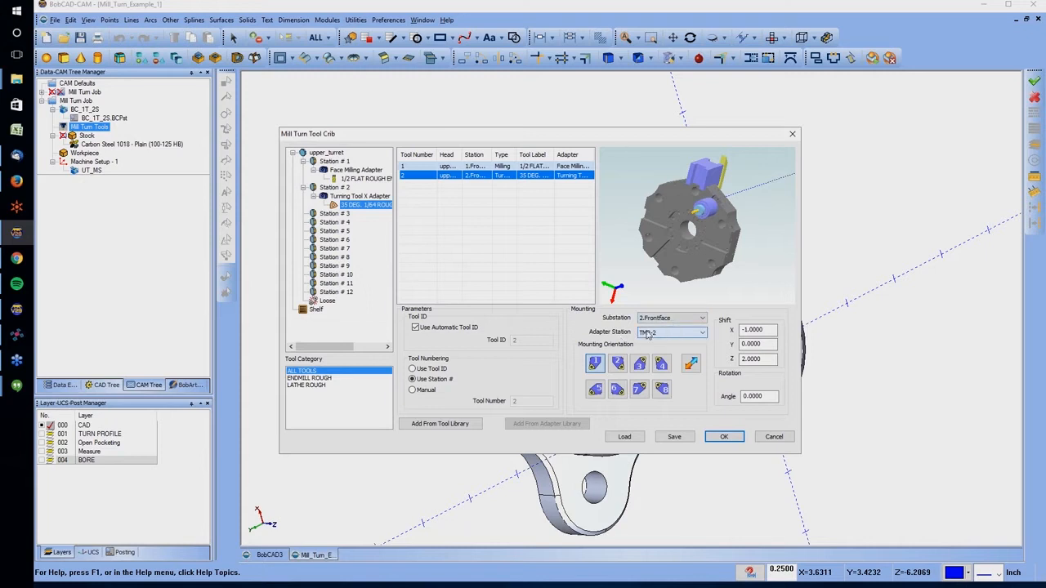
click(648, 335)
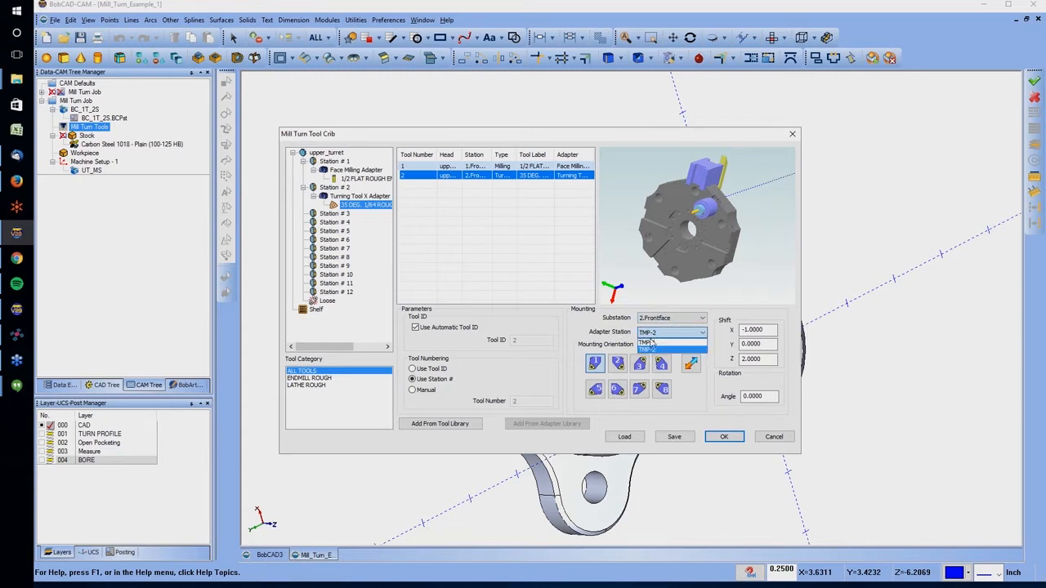
click(653, 340)
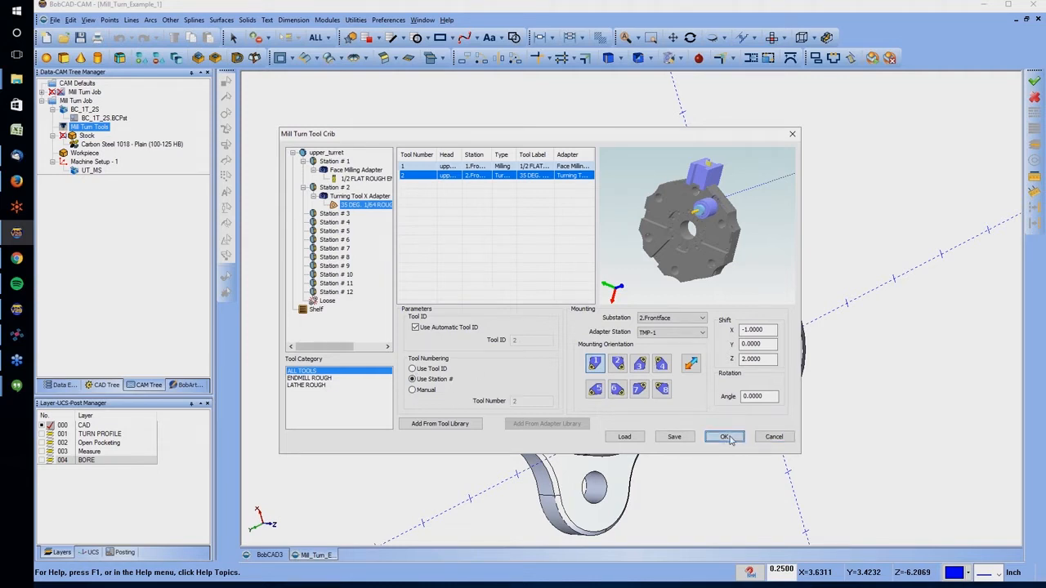
click(724, 436)
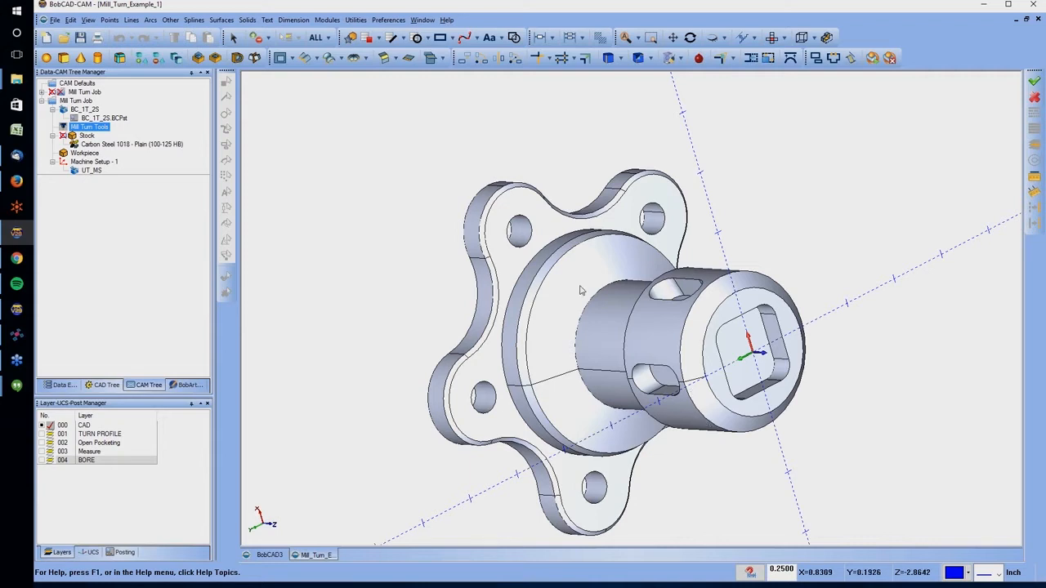
right_click(94, 128)
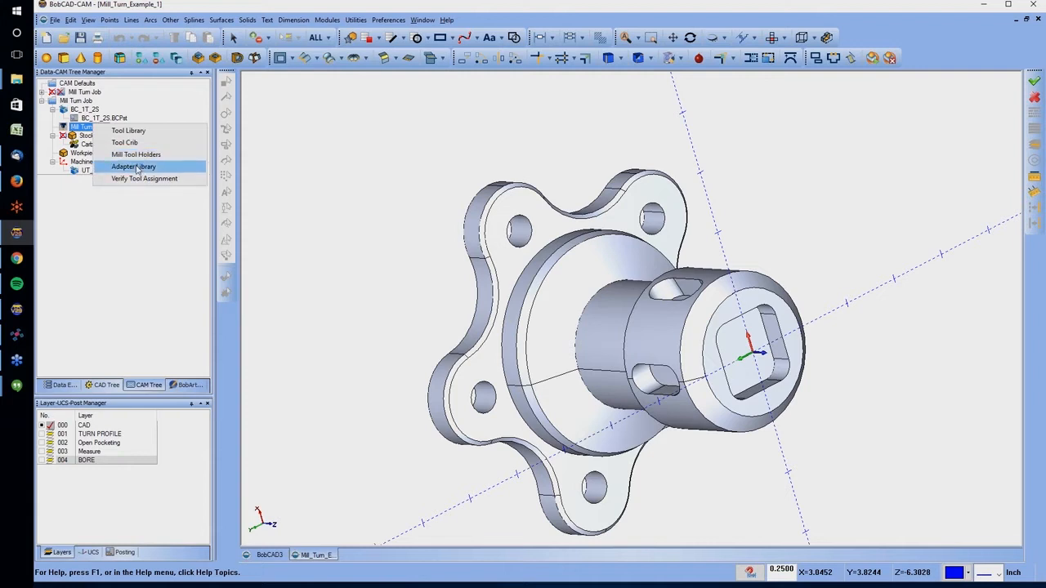
click(135, 167)
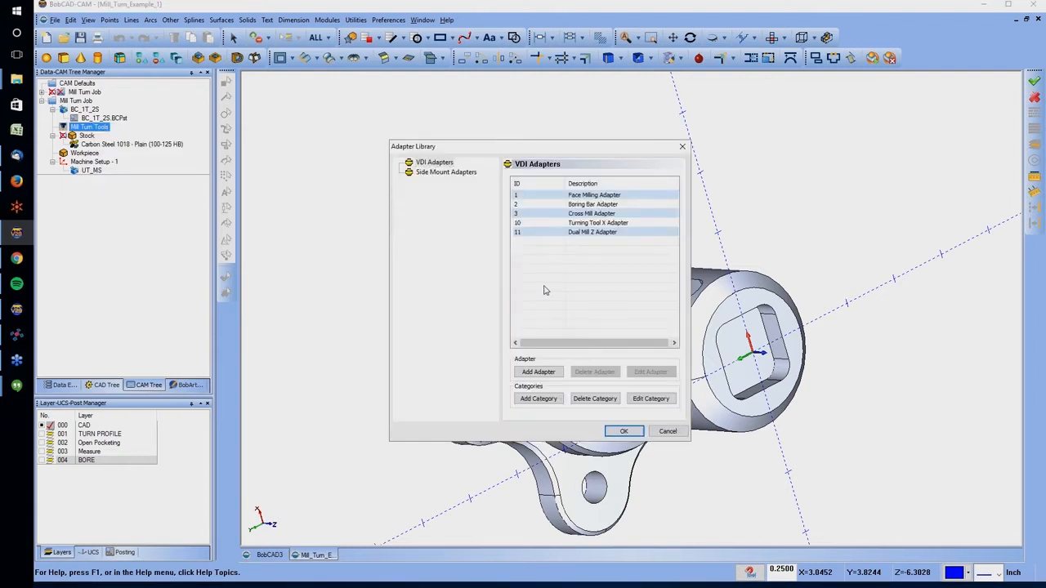
click(537, 372)
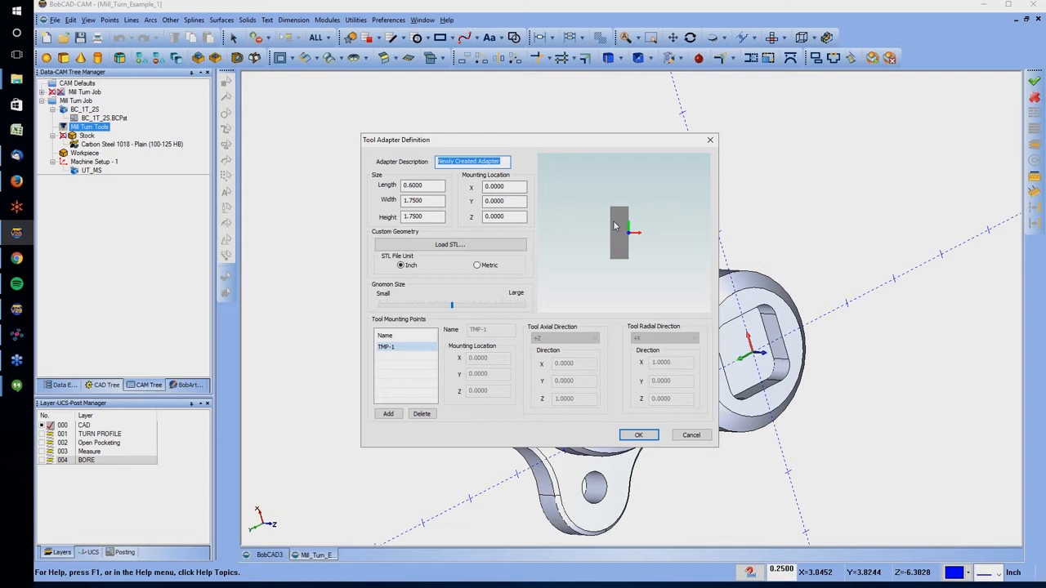
click(420, 185)
drag(421, 185, 365, 191)
text(1)
key(Tab)
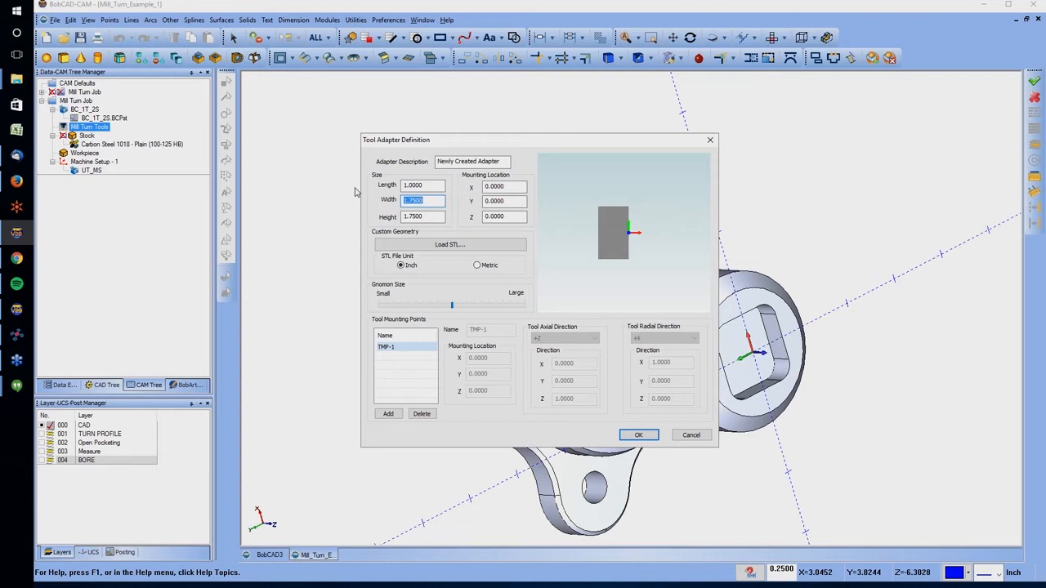
drag(676, 232, 656, 214)
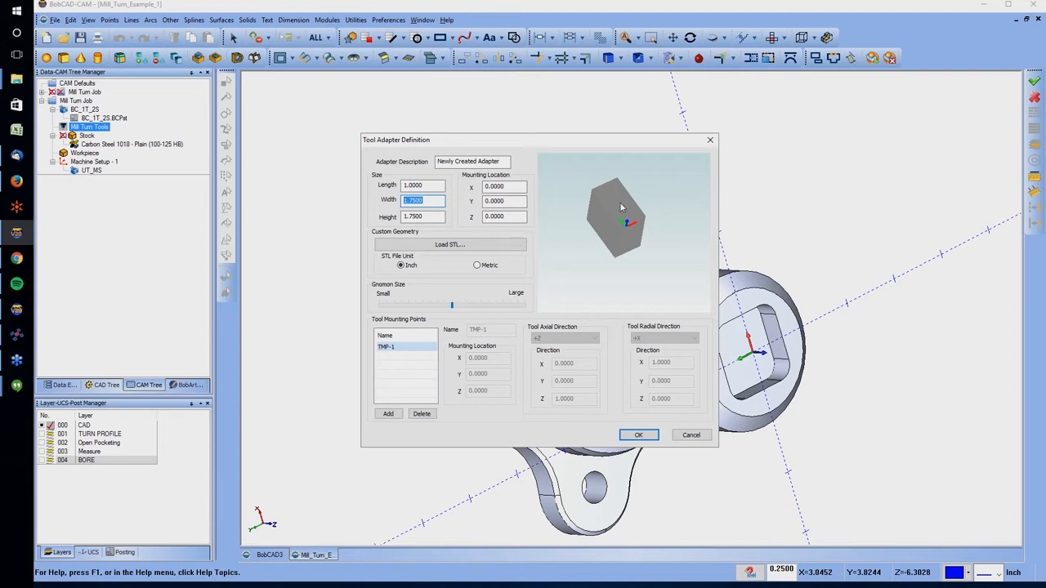
click(508, 187)
click(691, 436)
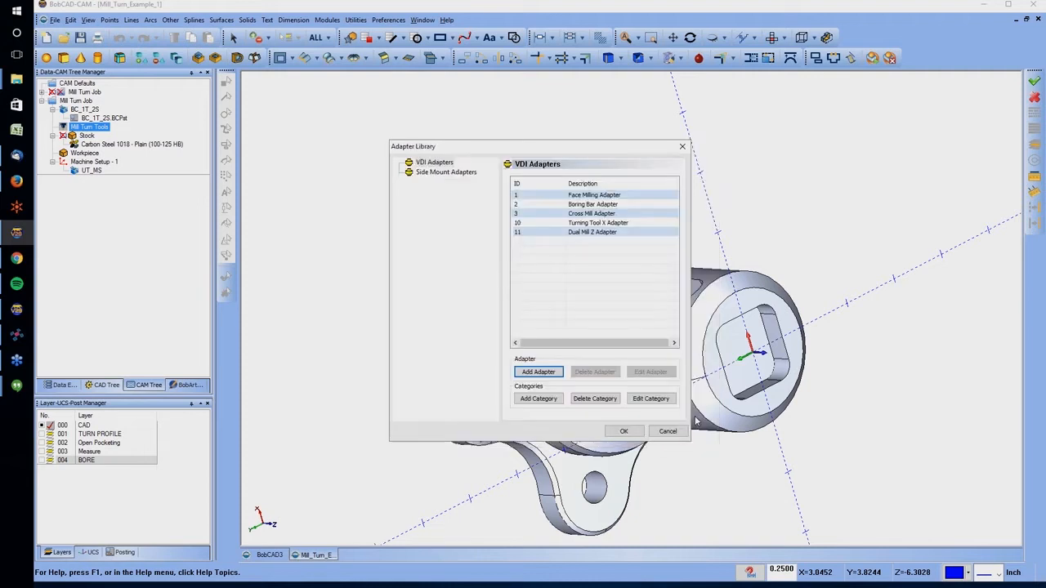
click(664, 433)
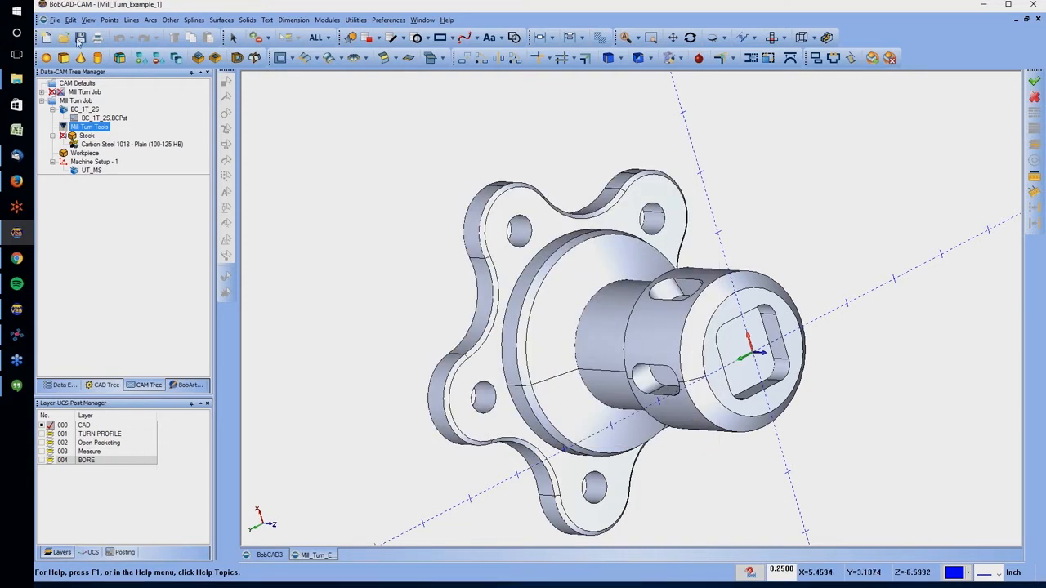
Start a new drawing and create a sharp-cornered rectangle about 2 by 2 inches, centered on the origin
click(47, 37)
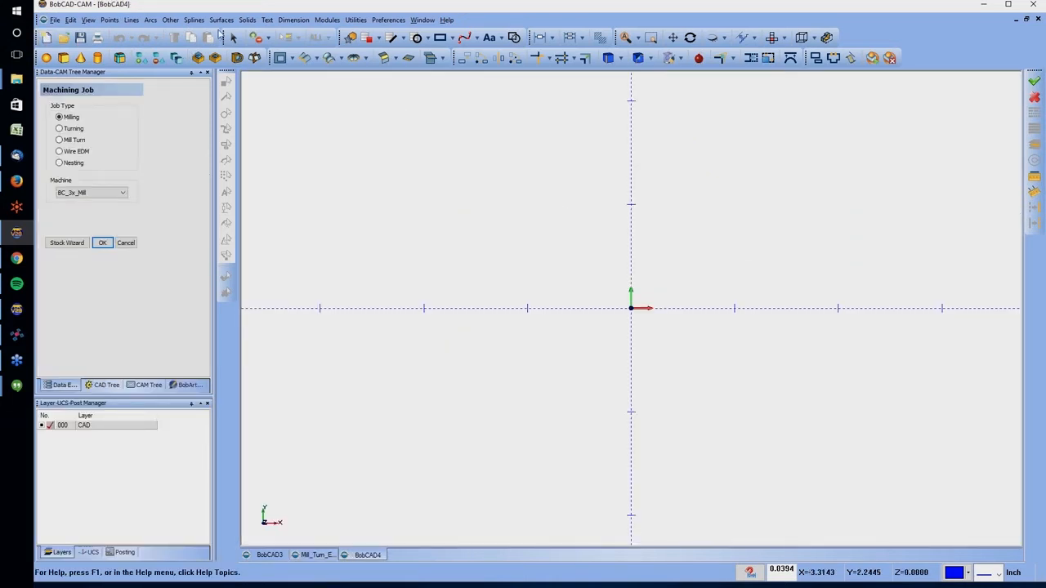
click(168, 20)
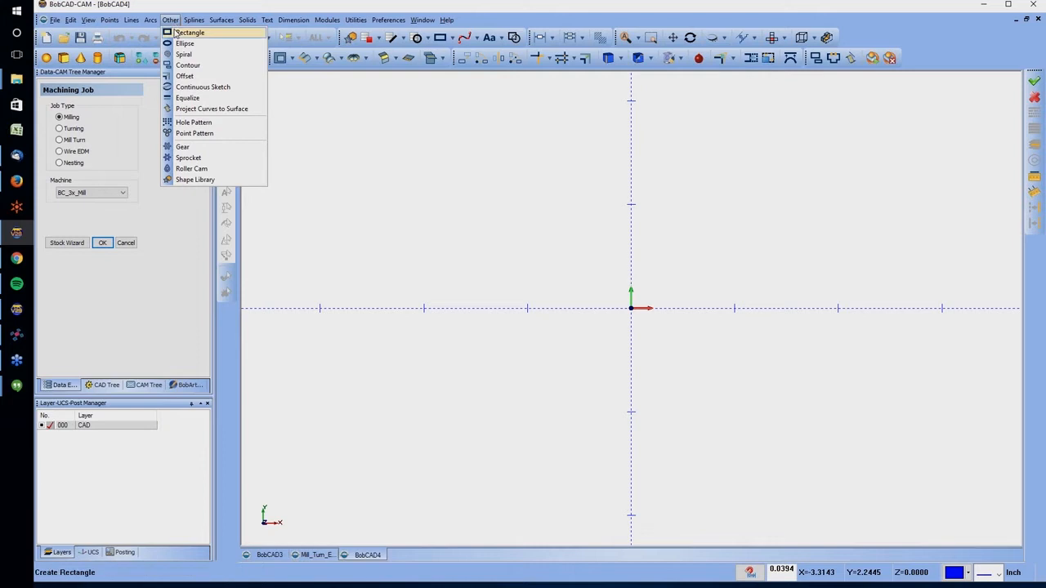
click(176, 33)
click(66, 249)
text(0.5)
key(Tab)
text(0.5)
key(Tab)
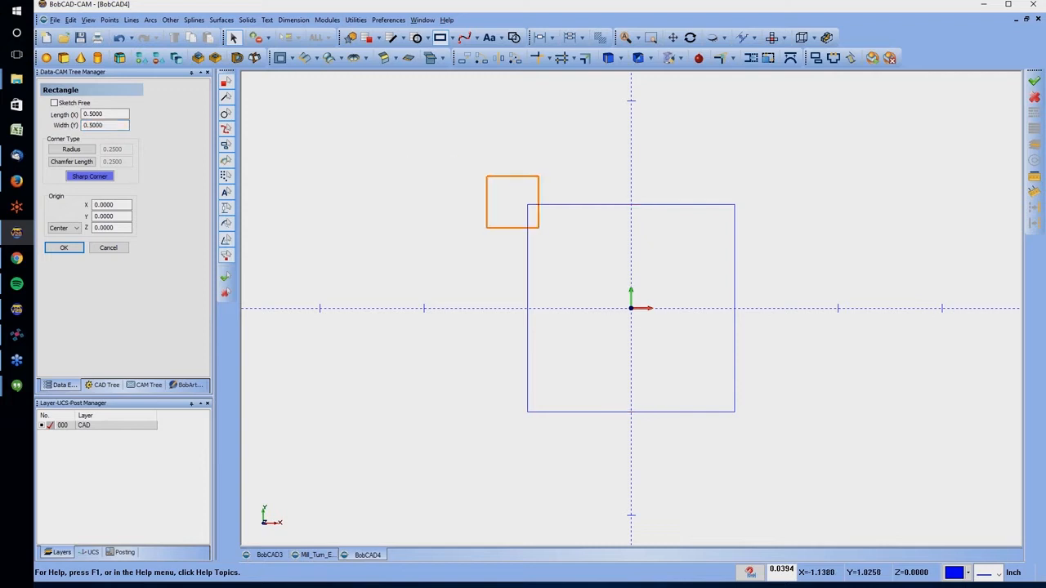
Place two 1.0000 by 1.0000 rectangles centered on the midpoints of the large rectangle's side edges, at X -1.0000 and X 1.0000
double_click(93, 114)
text(1)
key(Tab)
double_click(93, 125)
text(1)
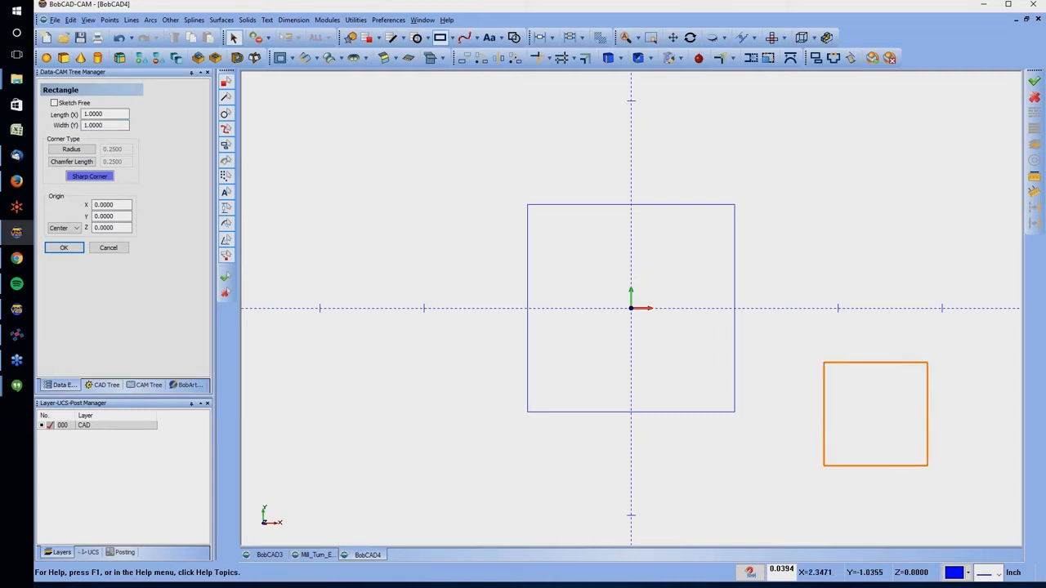
click(528, 311)
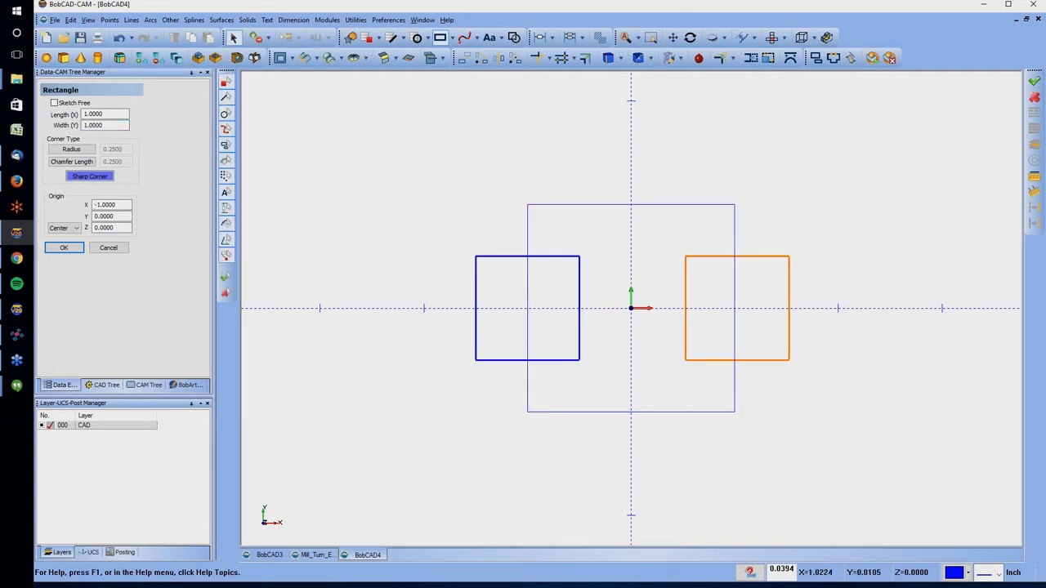
click(734, 308)
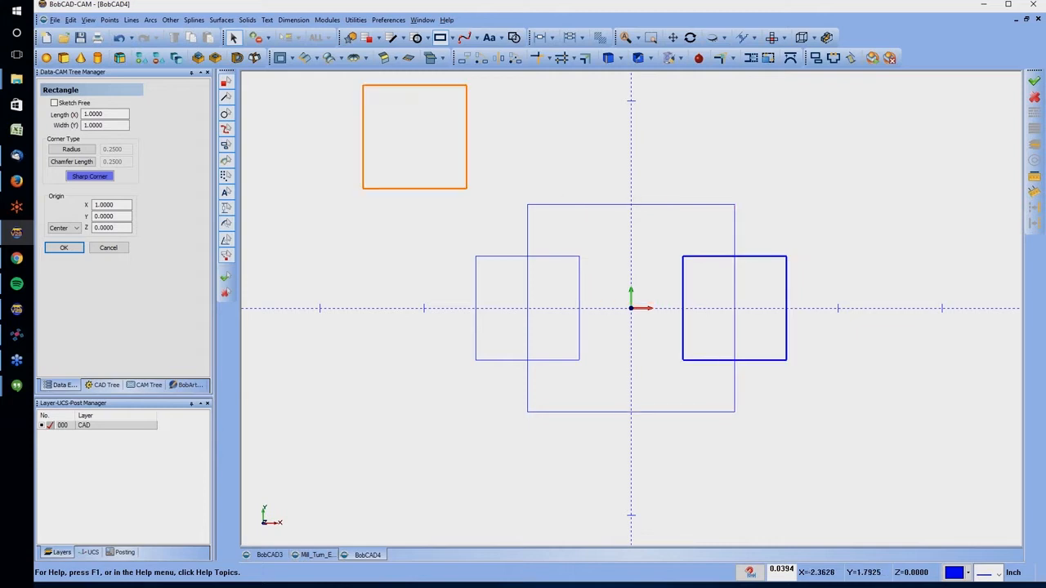
Quick Trim the overlapping lines of the three rectangles into a single I-shaped profile with a notch on each side
click(365, 25)
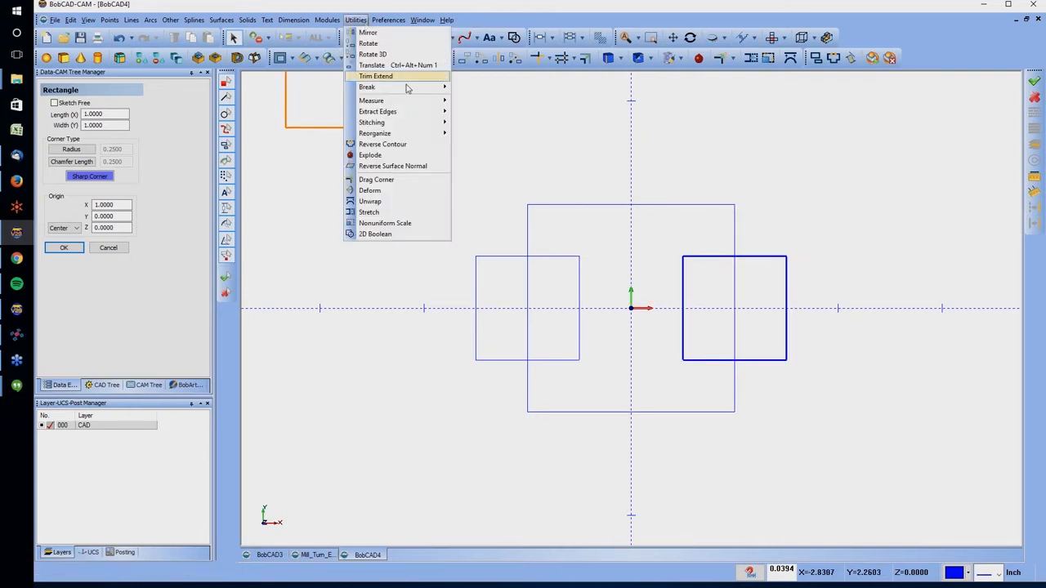
mouse_move(409, 78)
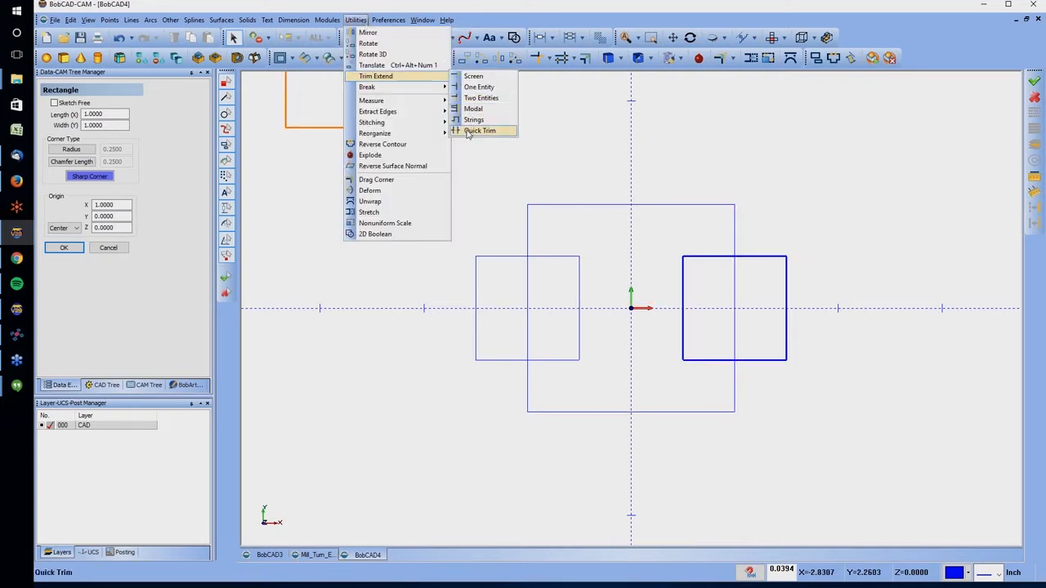
click(479, 130)
click(494, 257)
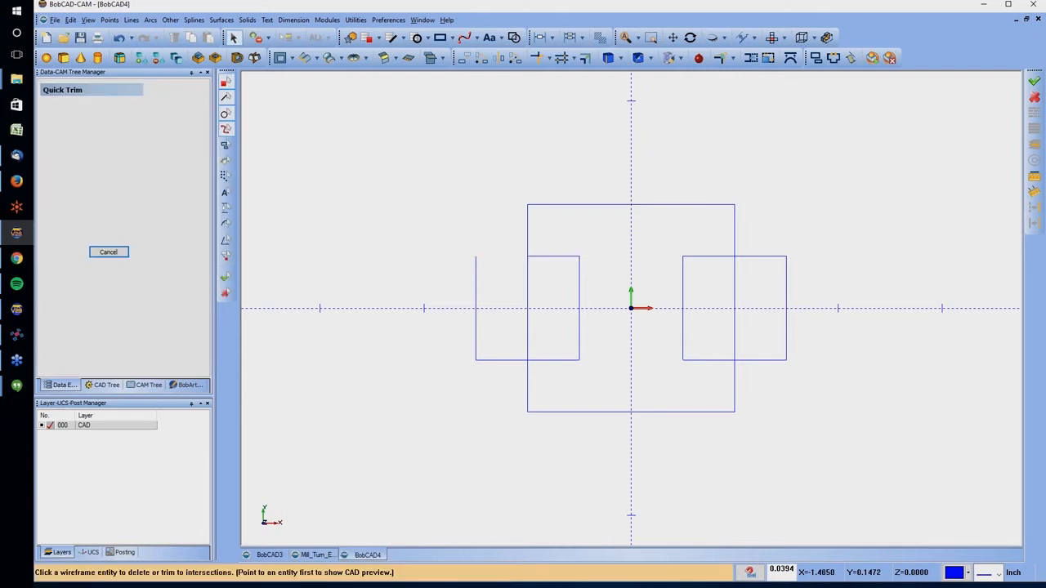
click(476, 299)
click(503, 360)
click(527, 339)
click(735, 288)
click(759, 360)
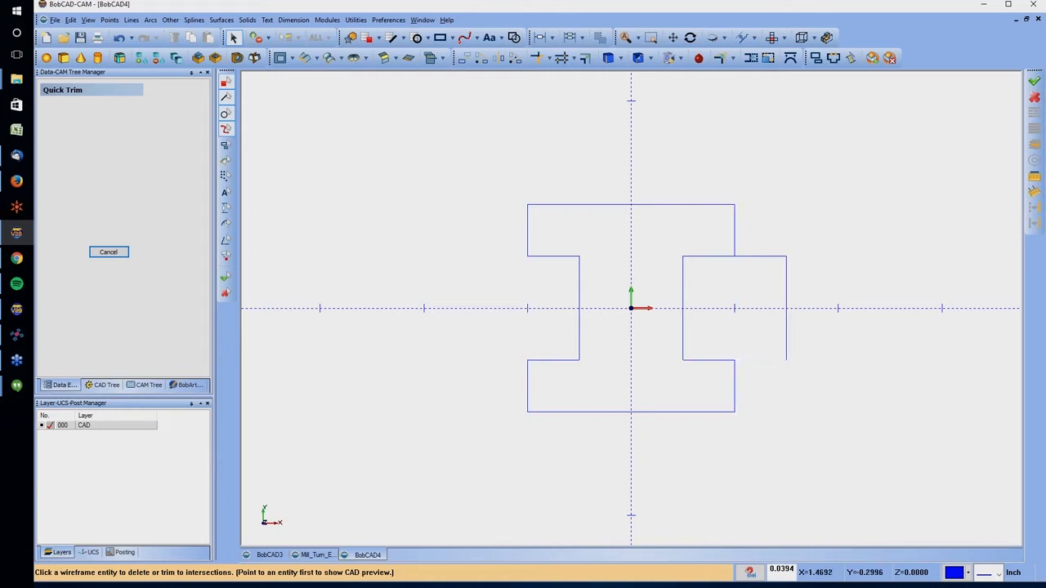
click(785, 309)
click(760, 257)
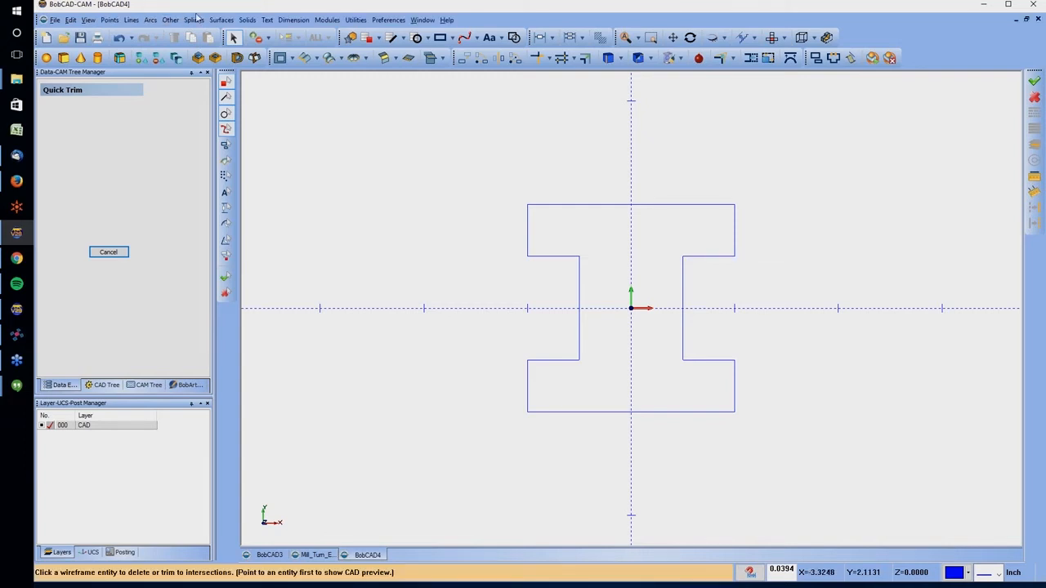
Create a circle of radius 0.2500 centered on the origin using arc coordinates
click(151, 19)
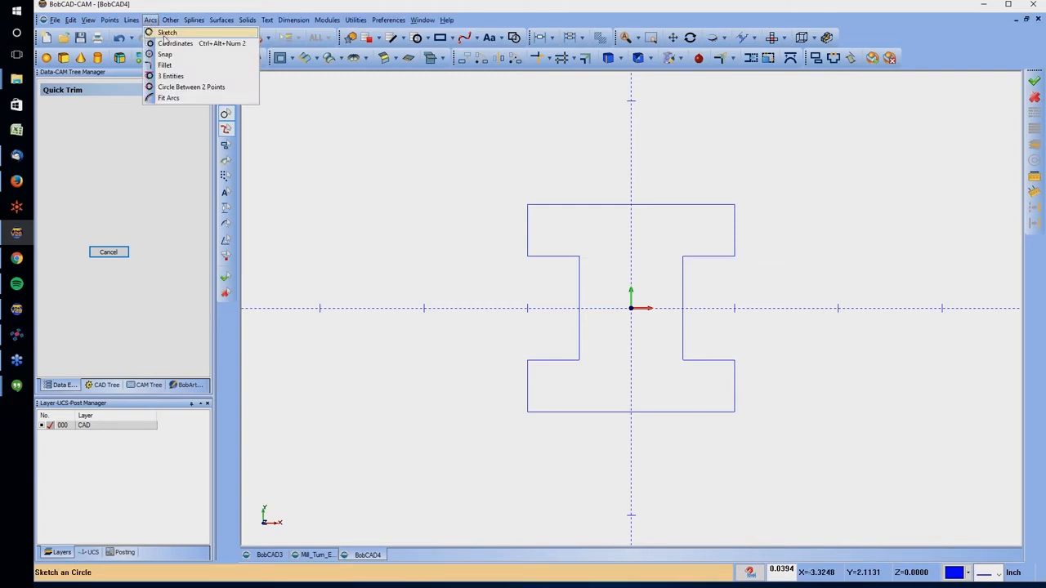
click(166, 44)
click(105, 141)
double_click(105, 141)
text(.25)
key(Tab)
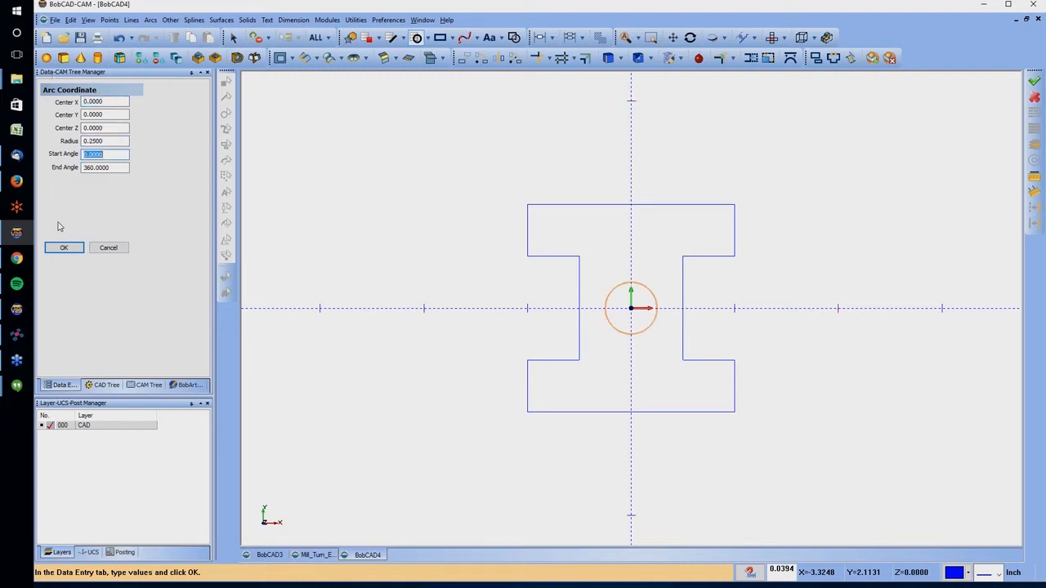
click(63, 247)
Extrude the I-shaped profile as a boss, 0.0000 in the positive direction and 1.0000 in the other direction
click(198, 57)
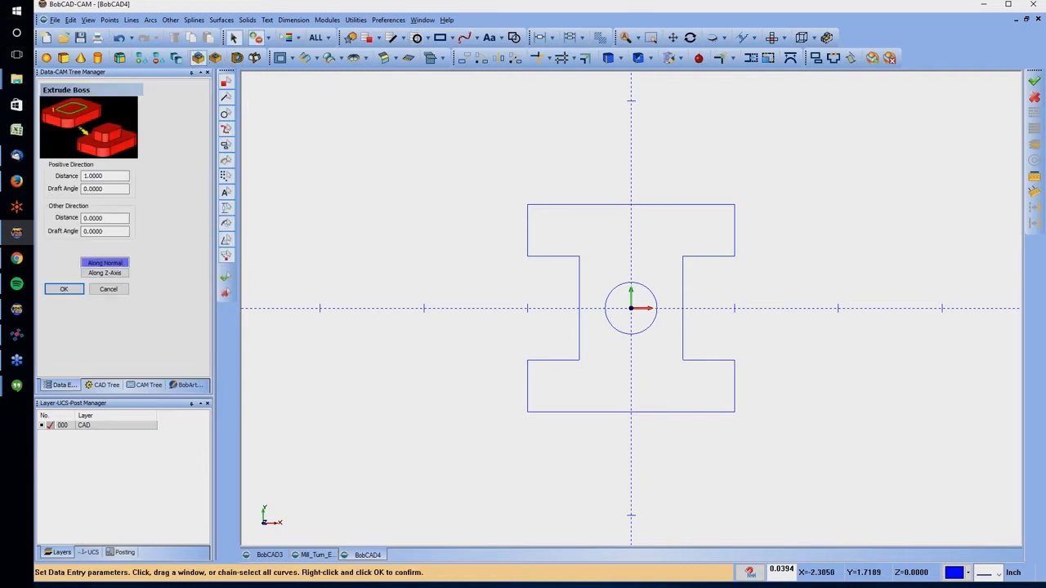
click(583, 204)
right_click(589, 186)
click(604, 188)
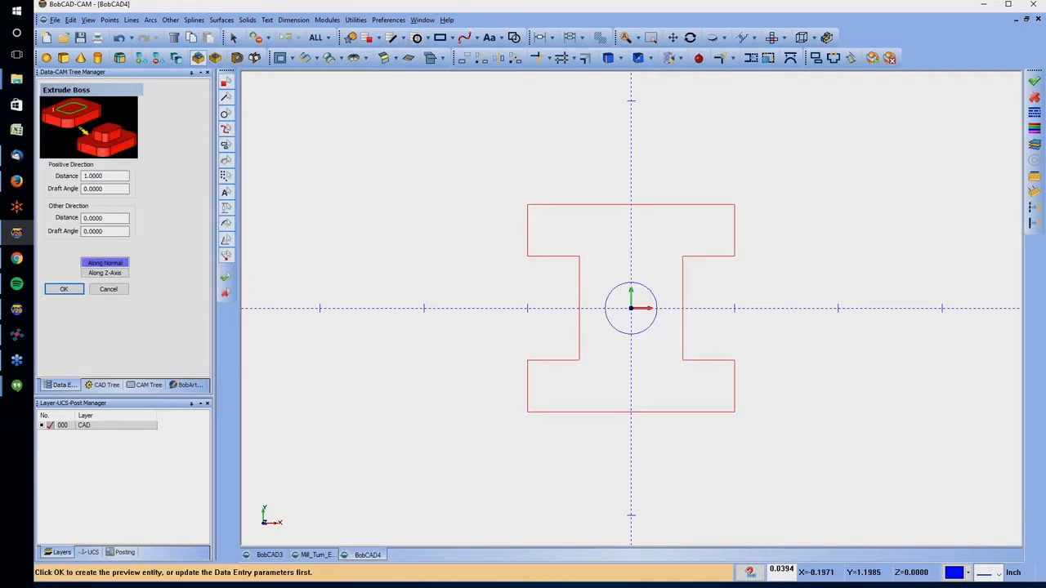
double_click(93, 175)
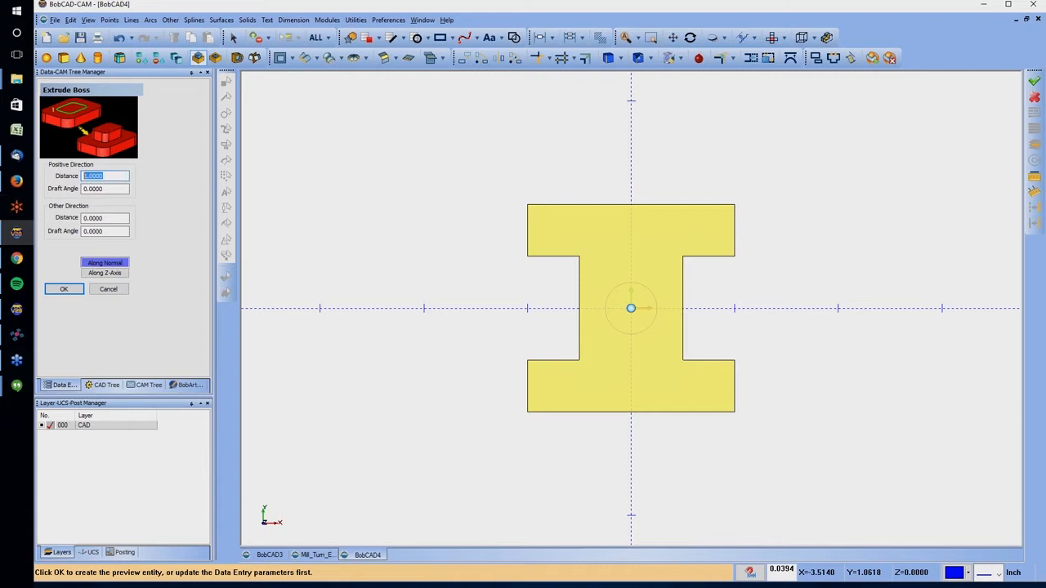
text(0)
key(Tab)
click(72, 289)
Extrude the center circle as a boss 1.0000 in both the positive and the other direction
mouse_move(645, 375)
middle_down()
mouse_move(612, 297)
mouse_move(616, 326)
middle_up()
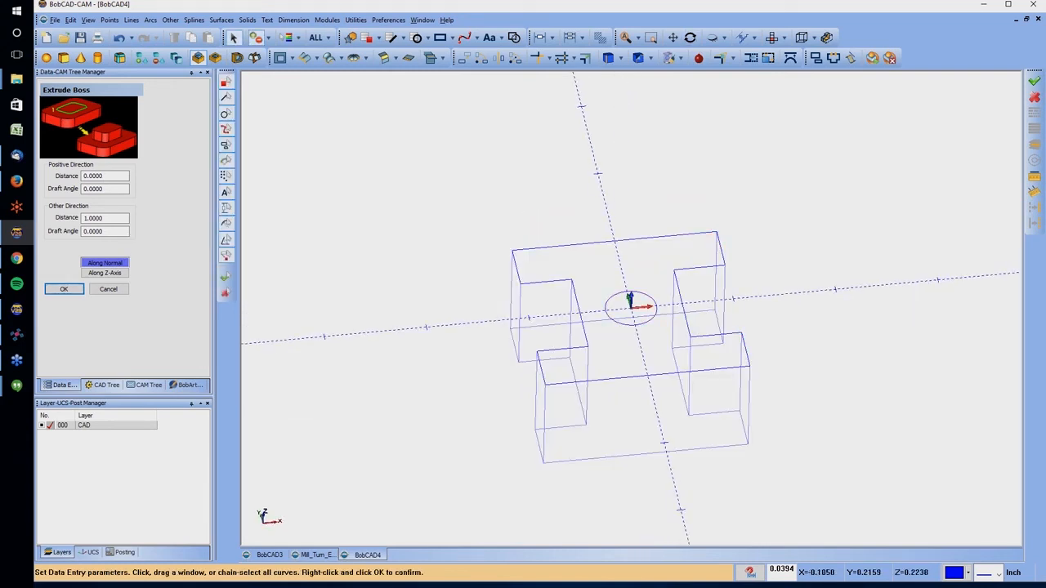
click(630, 303)
right_click(603, 217)
click(618, 222)
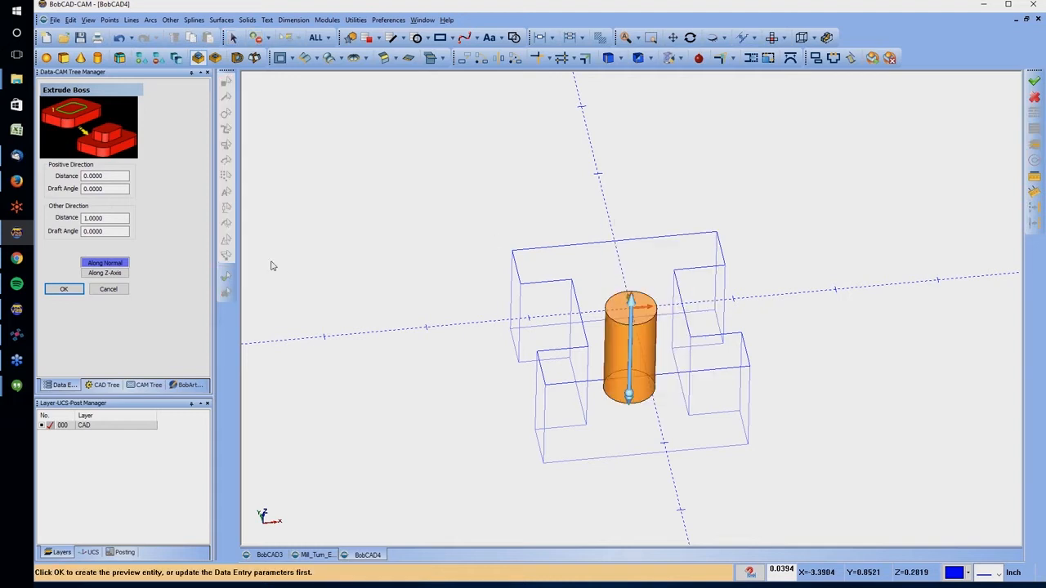
double_click(93, 175)
text(1)
key(Tab)
key(Tab)
click(59, 290)
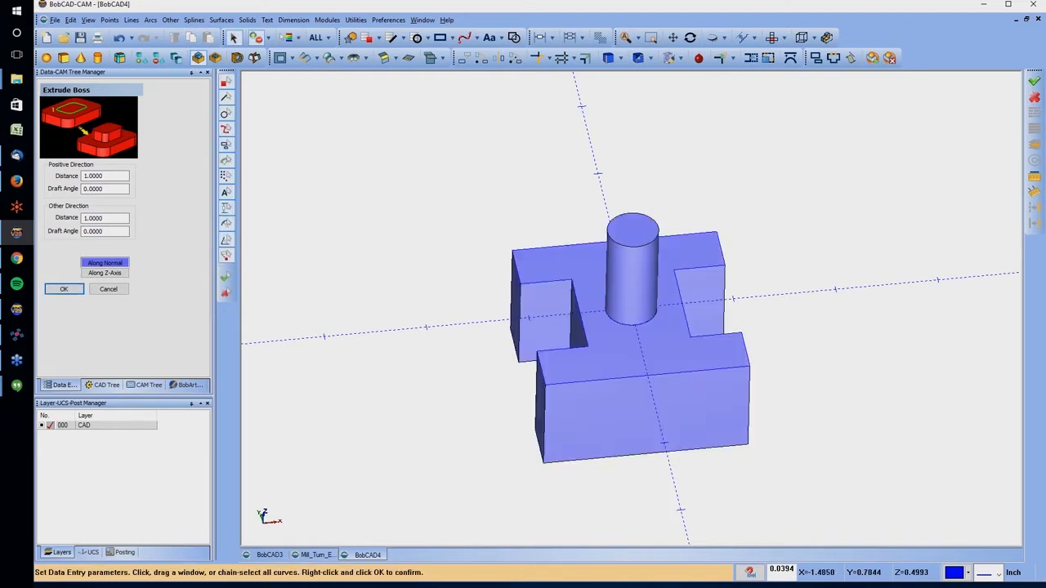
Save the adapter model to the Desktop as an STL file named tool ad
middle_drag(588, 286, 670, 335)
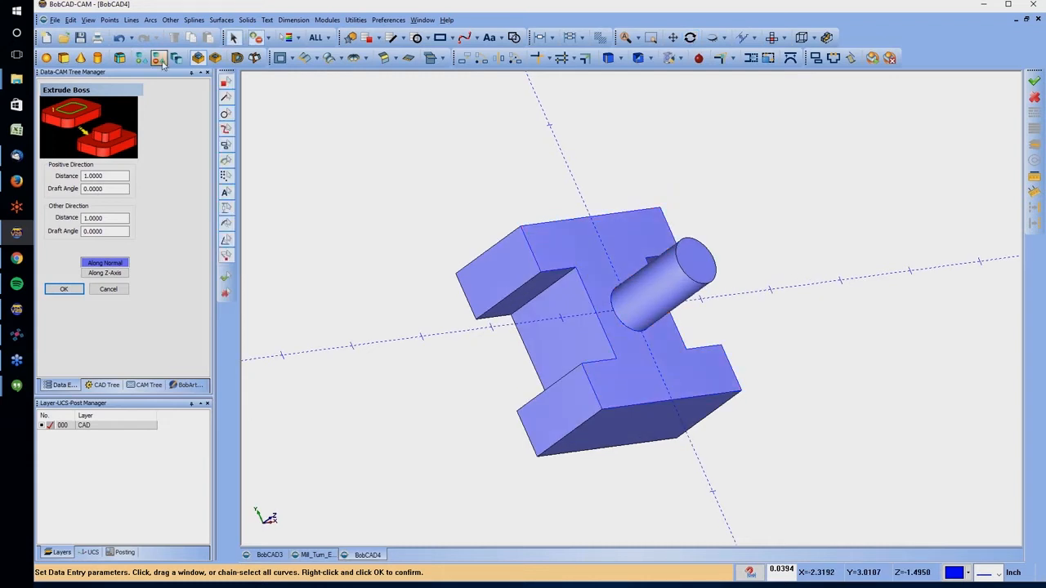
click(55, 19)
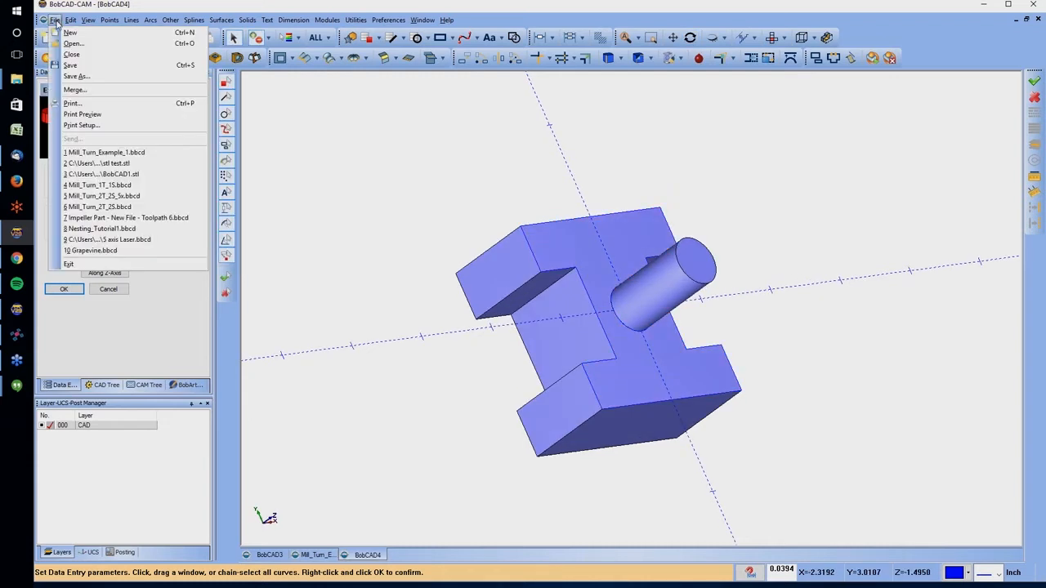
click(88, 79)
click(477, 386)
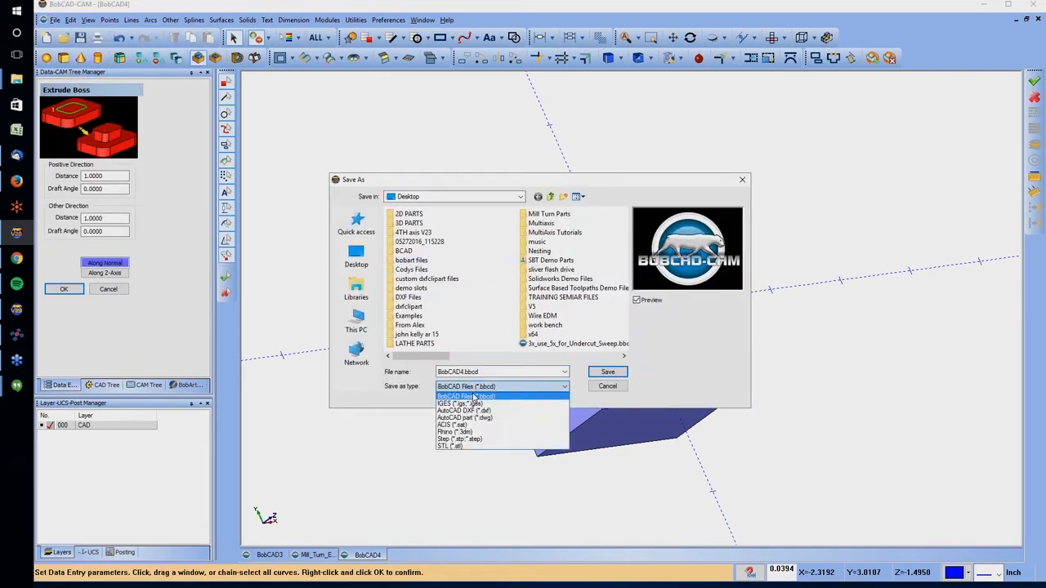
click(451, 446)
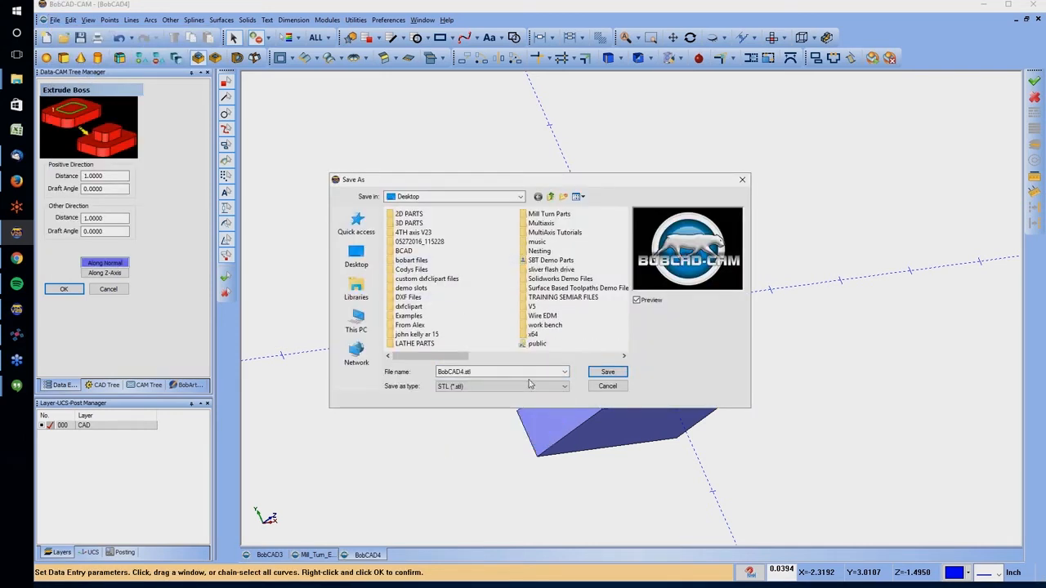
double_click(466, 373)
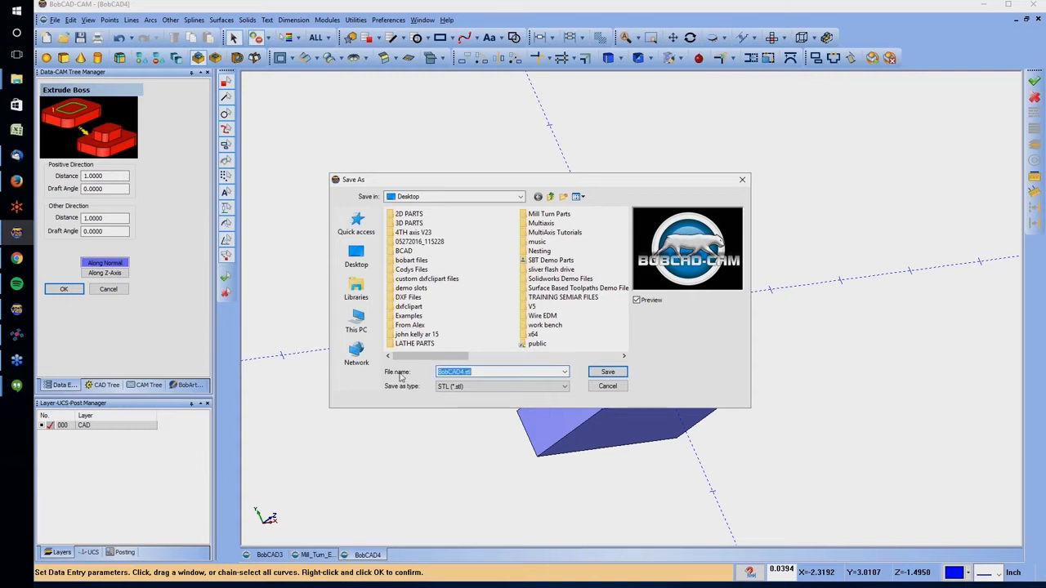
text(tool ad)
click(607, 372)
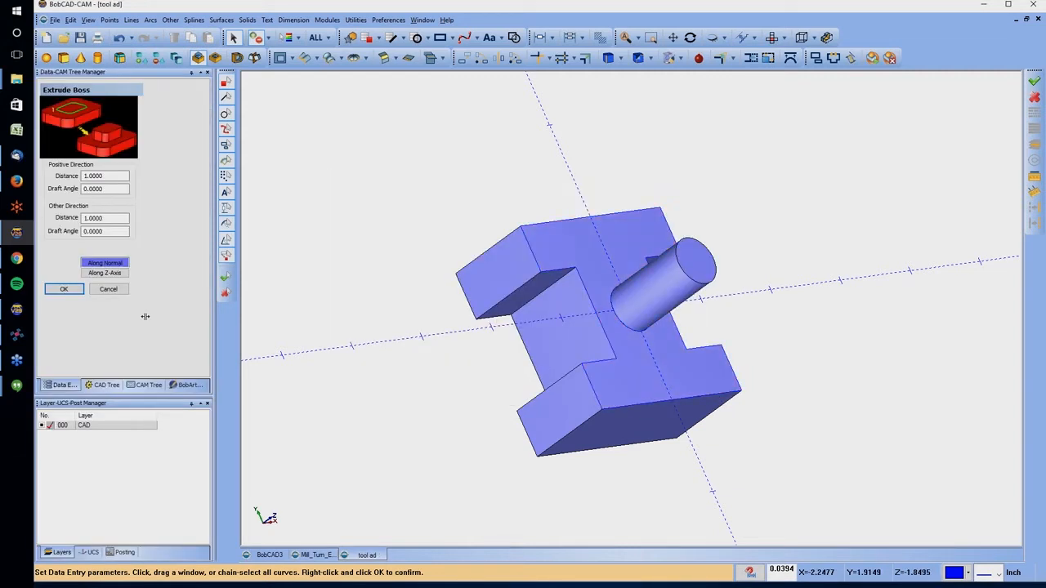
Switch to the Mill_Turn_Example_1 document and open the adapter library for its Mill Turn Tools
click(147, 386)
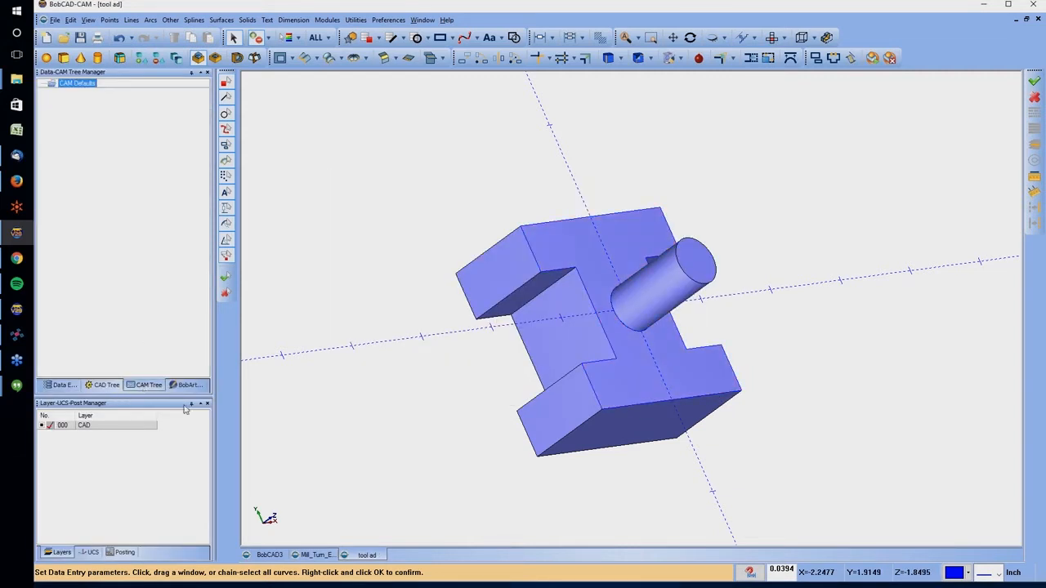
click(311, 554)
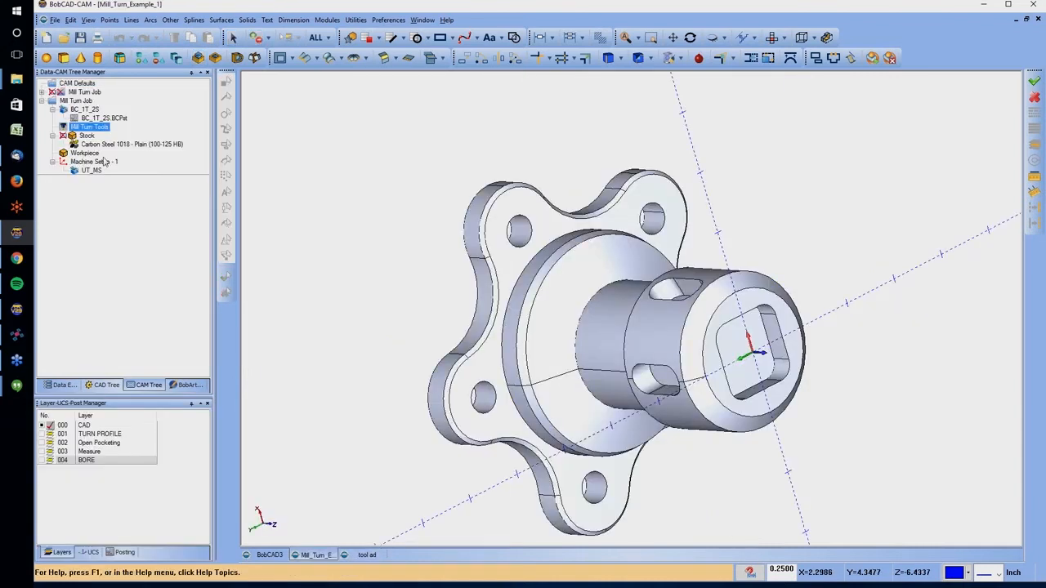
right_click(95, 131)
click(115, 173)
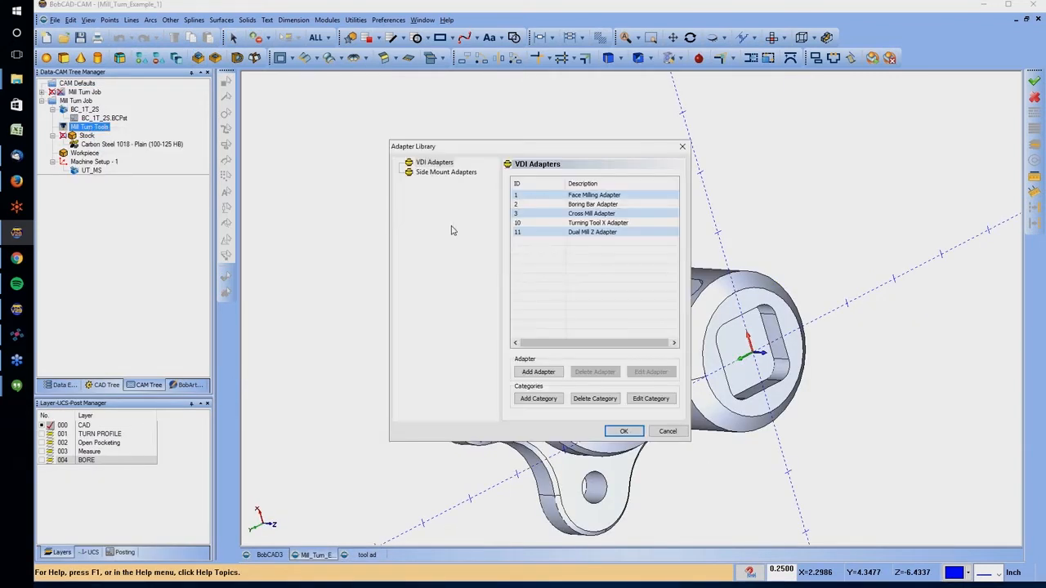
Add a new adapter under VDI Adapters and load the tool ad STL from the Desktop as its custom geometry
click(557, 373)
click(467, 245)
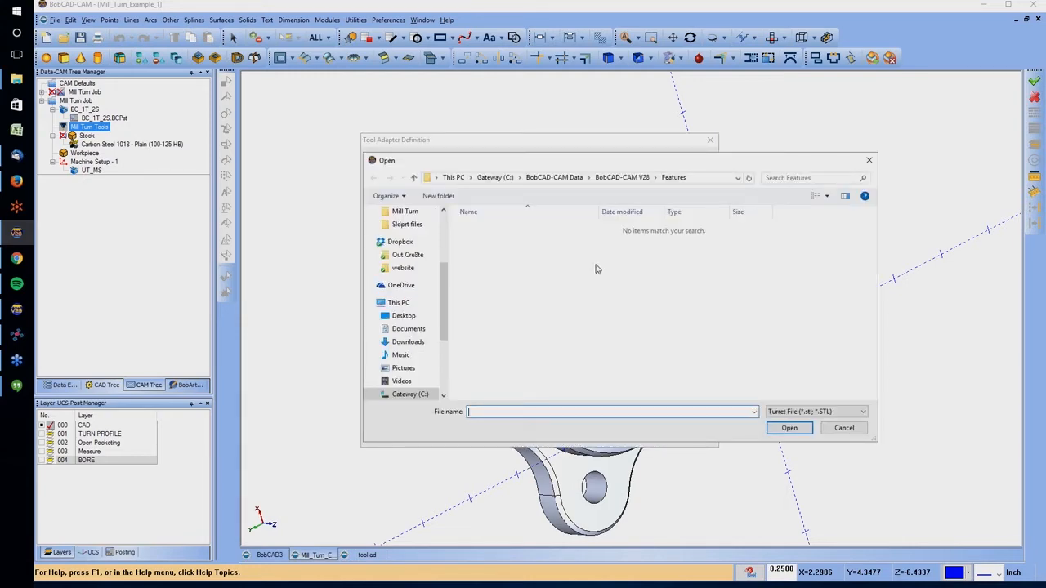
click(402, 317)
scroll(504, 359, down, 6)
click(485, 395)
click(772, 431)
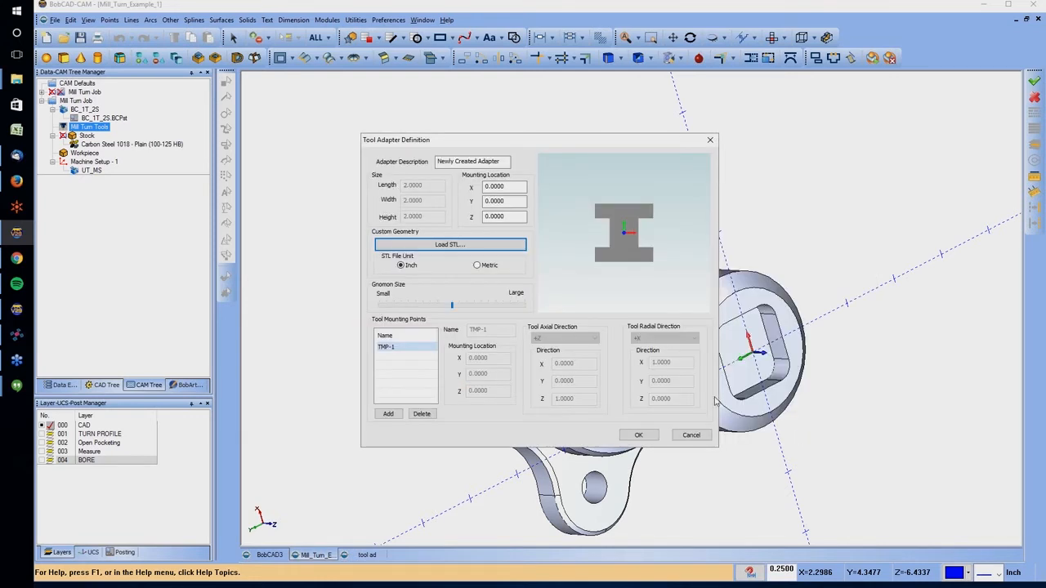
Select the adapter's first tool mounting point and slightly enlarge the gnomon in the preview
drag(625, 268, 615, 194)
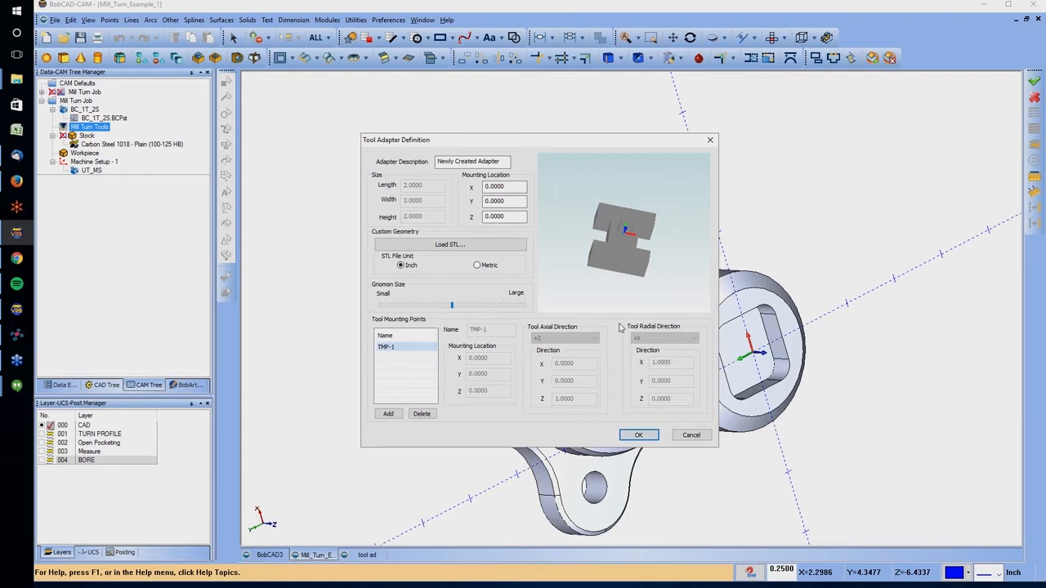
click(389, 348)
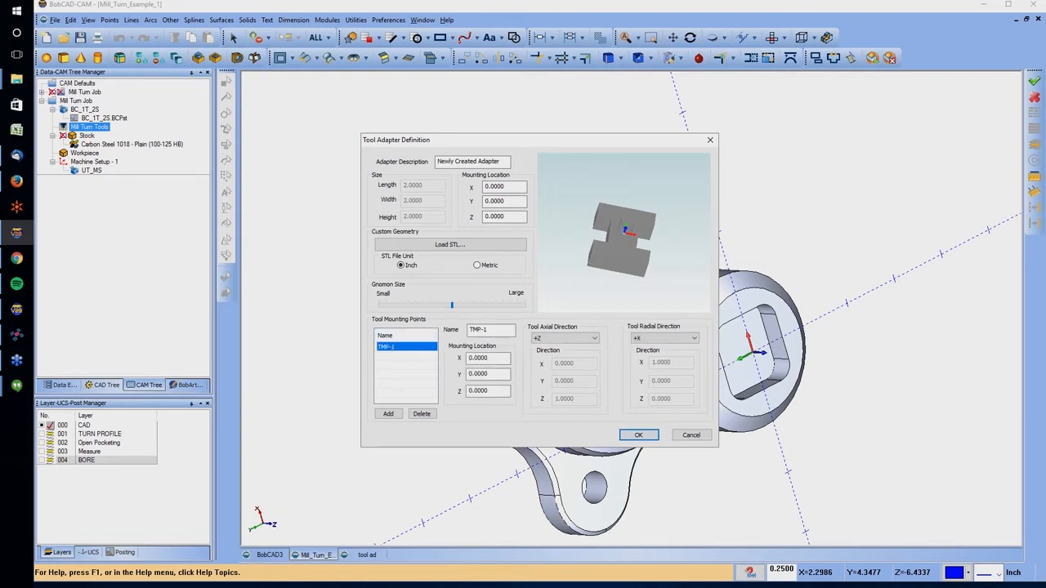
double_click(476, 358)
click(452, 306)
mouse_move(452, 306)
mouse_down()
mouse_move(492, 304)
mouse_move(450, 303)
mouse_move(459, 302)
mouse_up()
Add a second tool mounting point to the adapter, located at X 1.0000 and Z -0.5000
click(388, 414)
click(406, 356)
drag(491, 358, 448, 364)
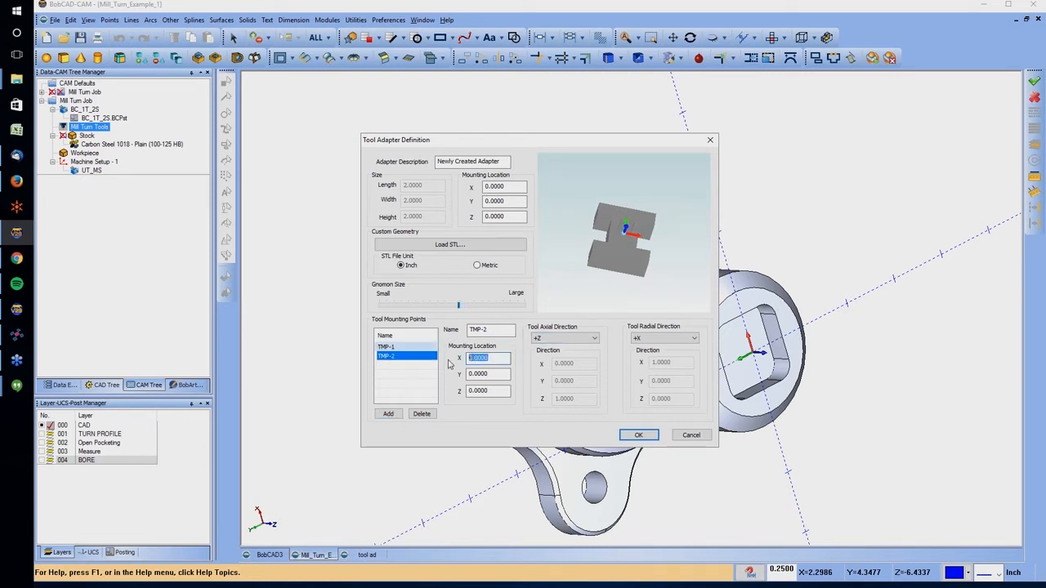
text(1)
key(Tab)
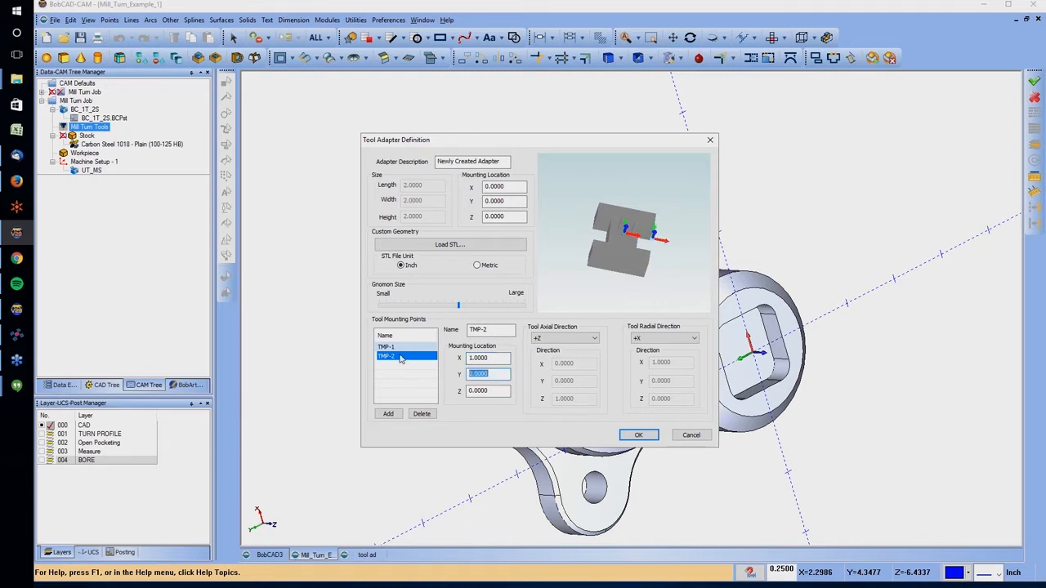
key(Tab)
text(-0.5)
key(Tab)
Check the mounting points in the preview and save the new adapter to the adapter library
drag(704, 278, 636, 240)
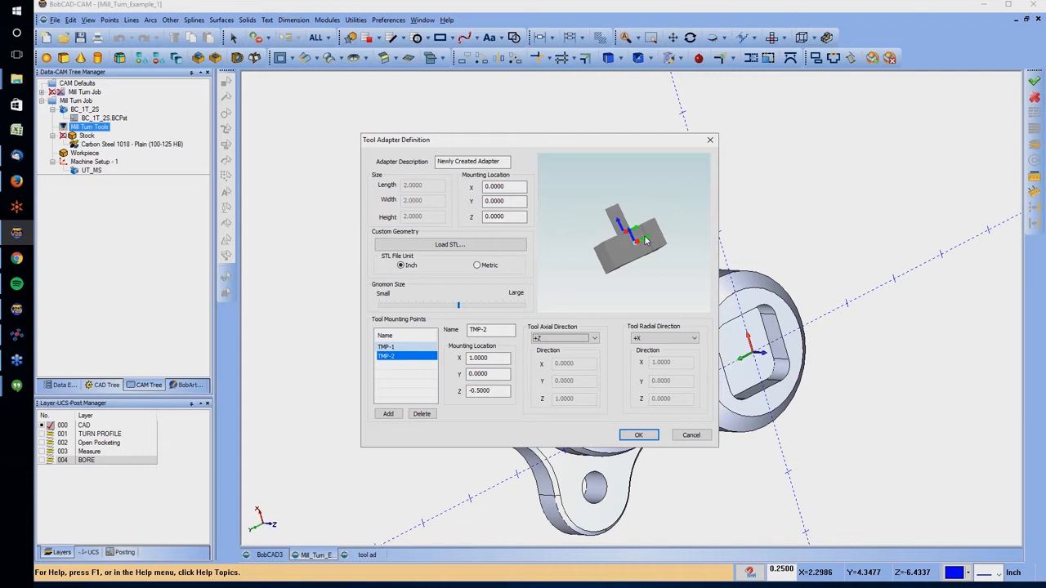
click(638, 435)
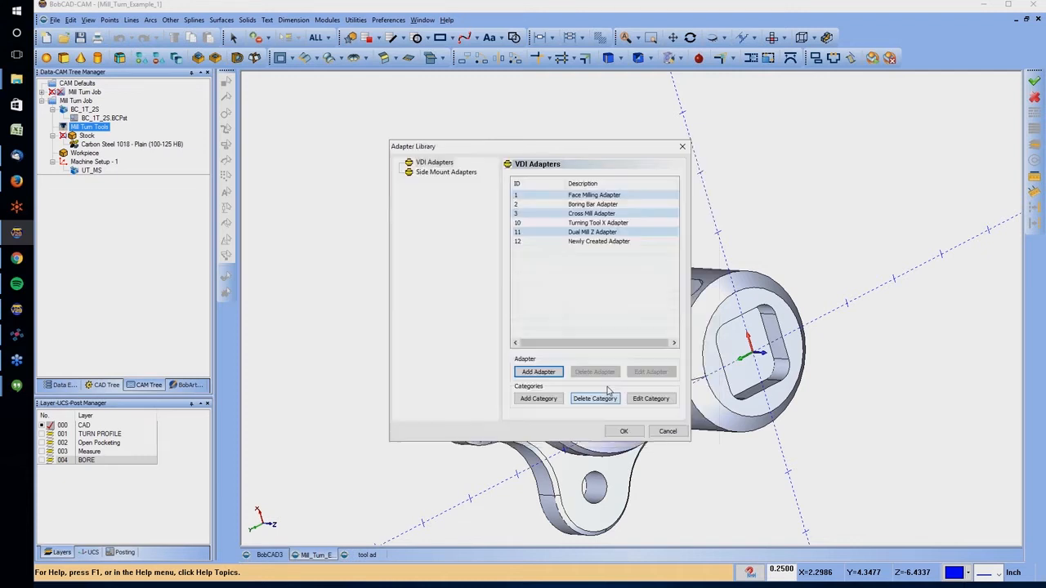
click(623, 431)
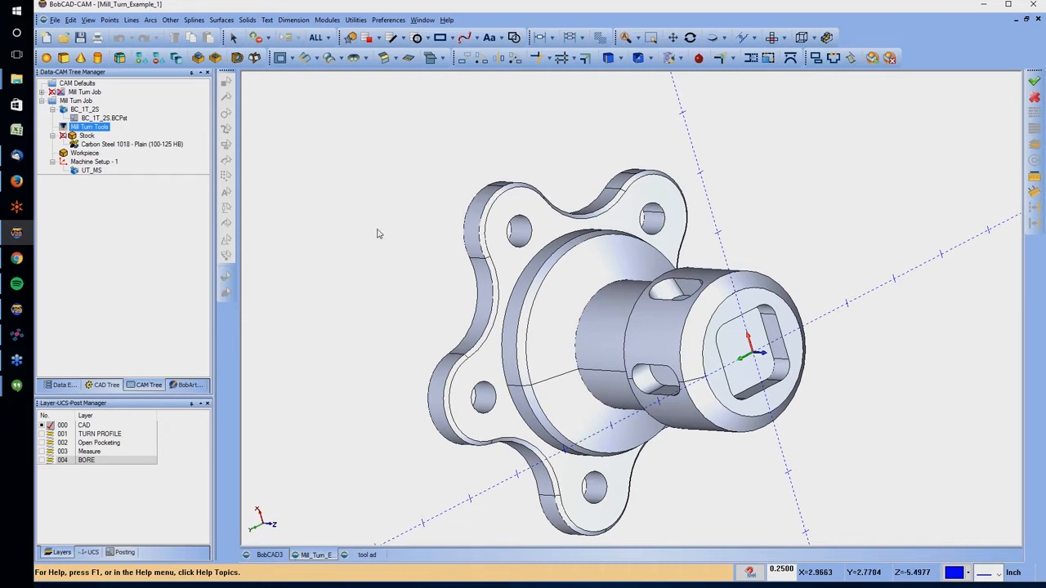
Start a new Lathe Turning feature under Machine Setup - 1
click(85, 154)
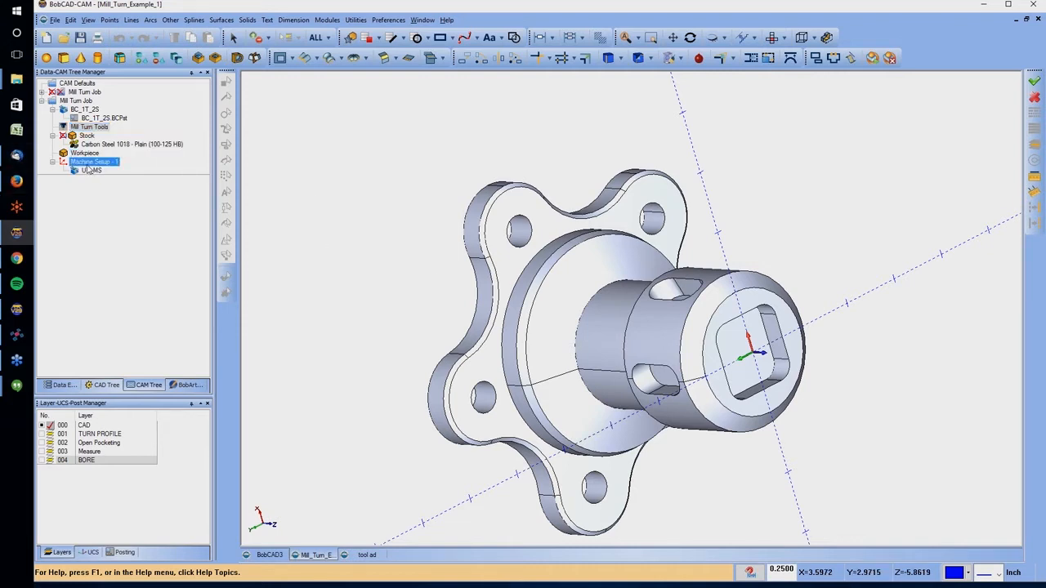
right_click(88, 163)
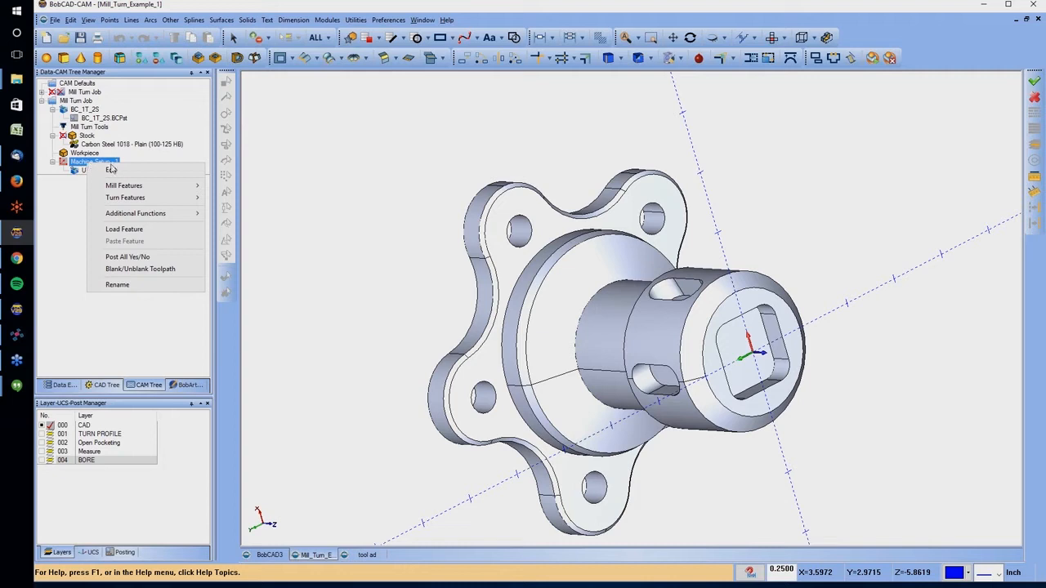
mouse_move(154, 189)
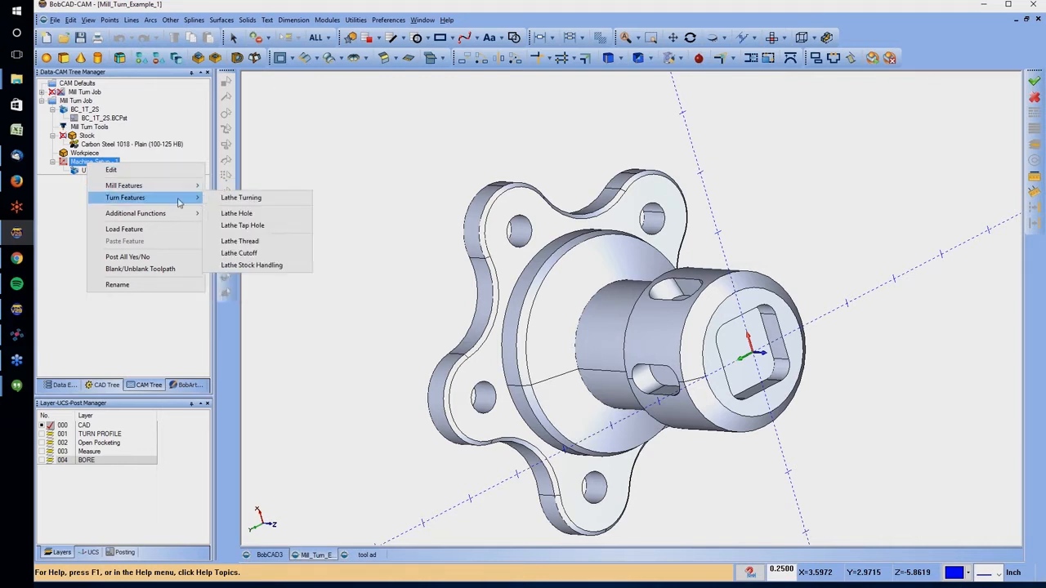
click(232, 200)
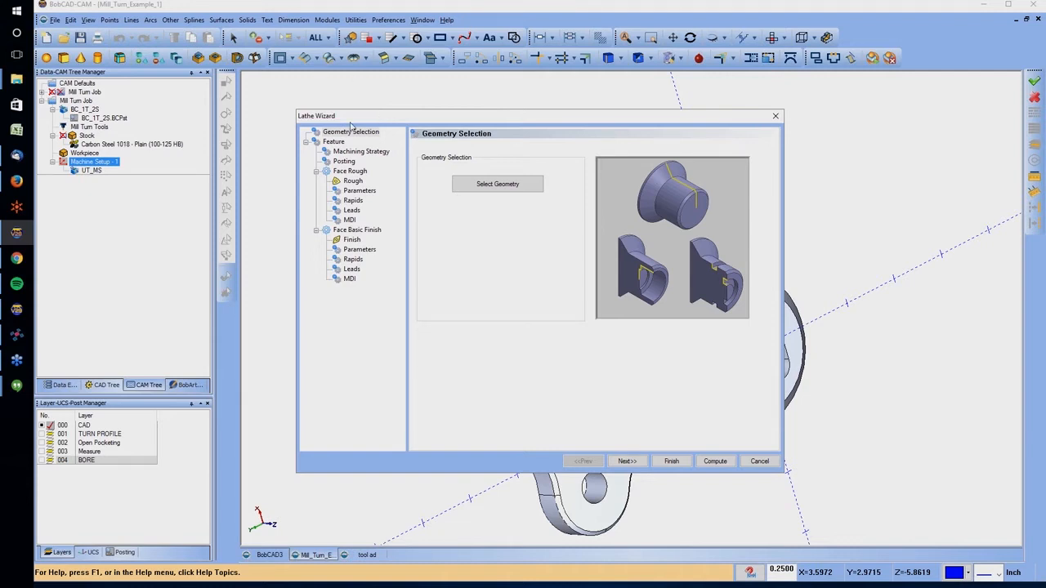
Assign the part's outer turning profile as the feature geometry, showing the TURN PROFILE layer and hiding the CAD layer
click(490, 185)
middle_drag(597, 275, 652, 279)
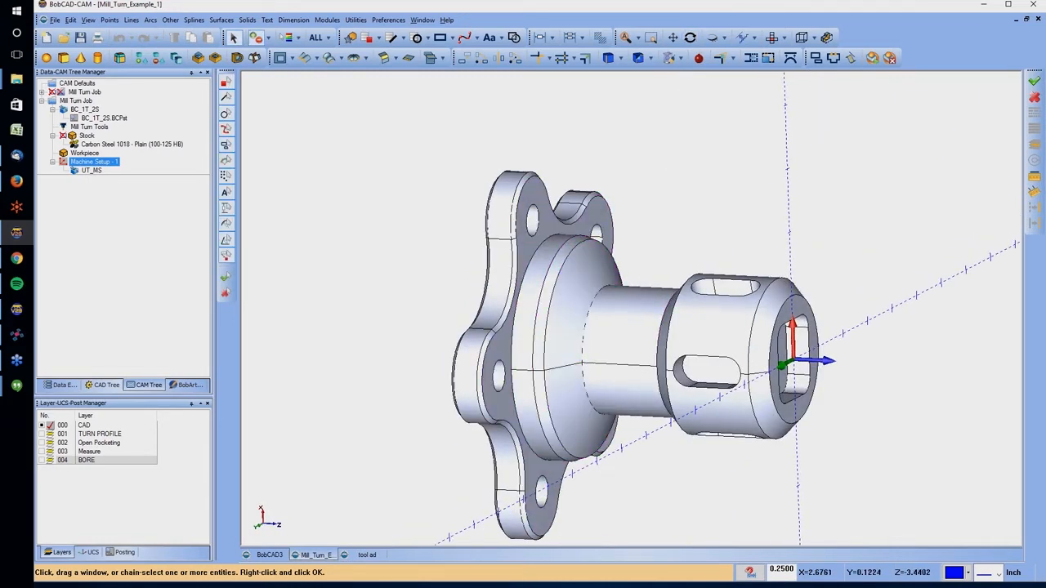
click(42, 433)
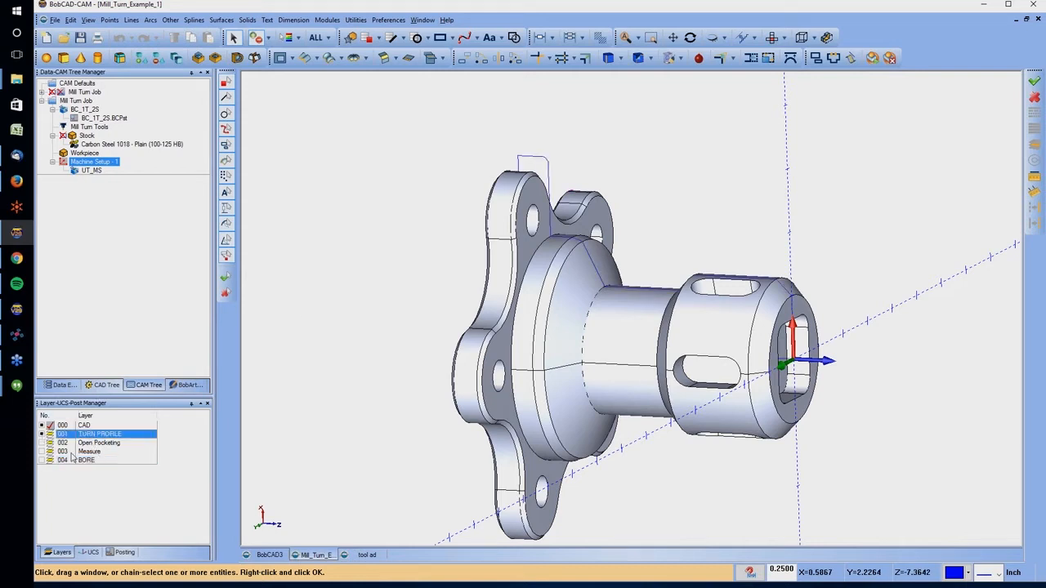
click(50, 425)
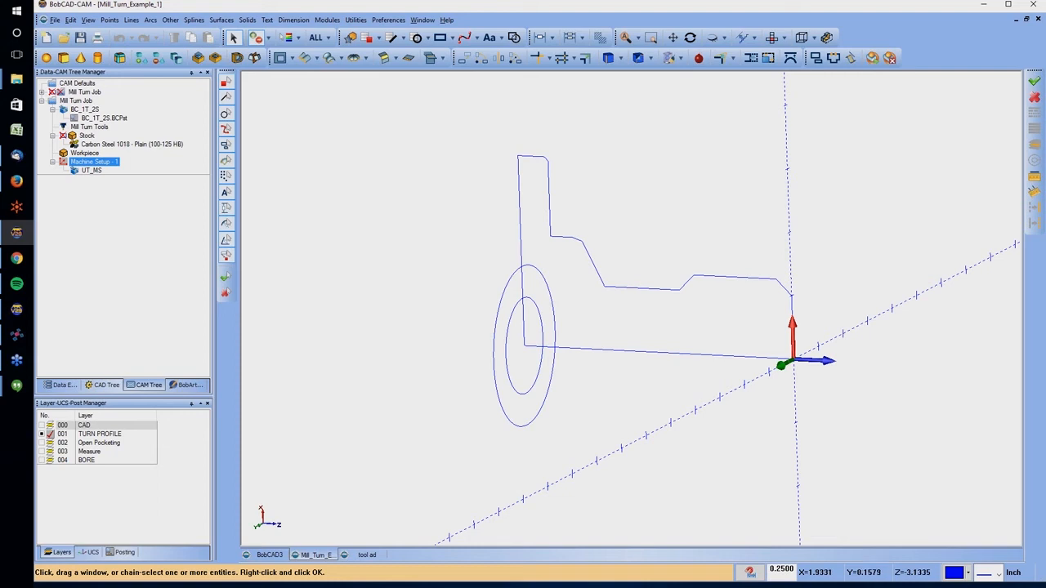
drag(532, 144, 794, 300)
right_click(798, 270)
click(823, 277)
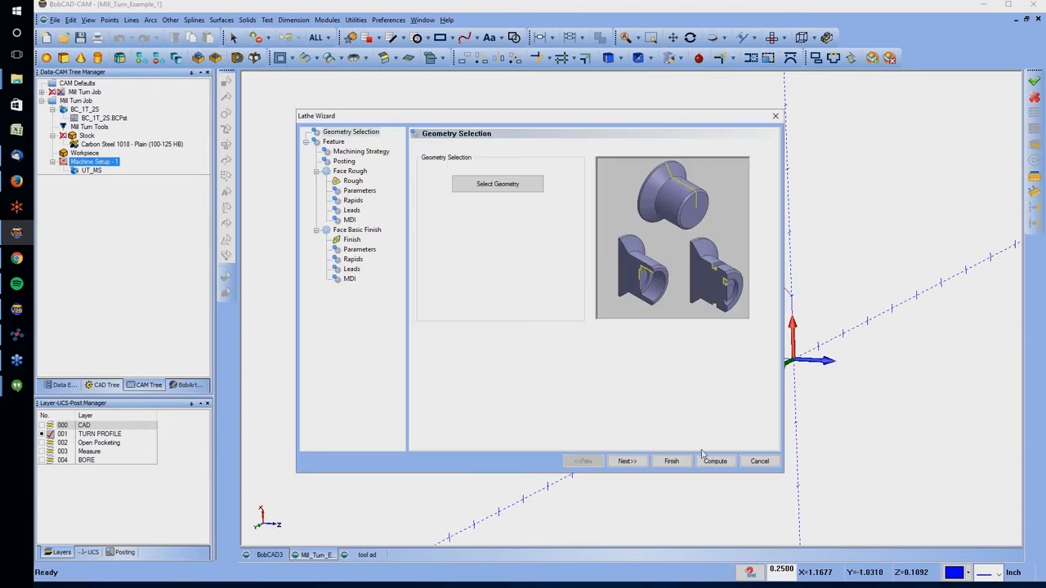
Set the feature's machining strategy template to Turn Rough, with Turn Rough and Turn Basic Finish operations
click(627, 461)
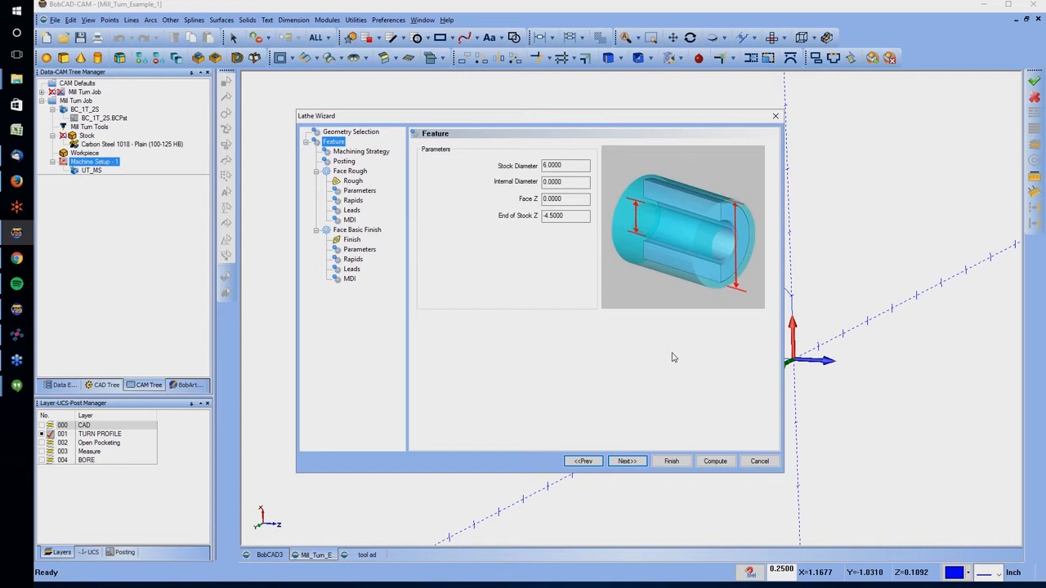
click(380, 157)
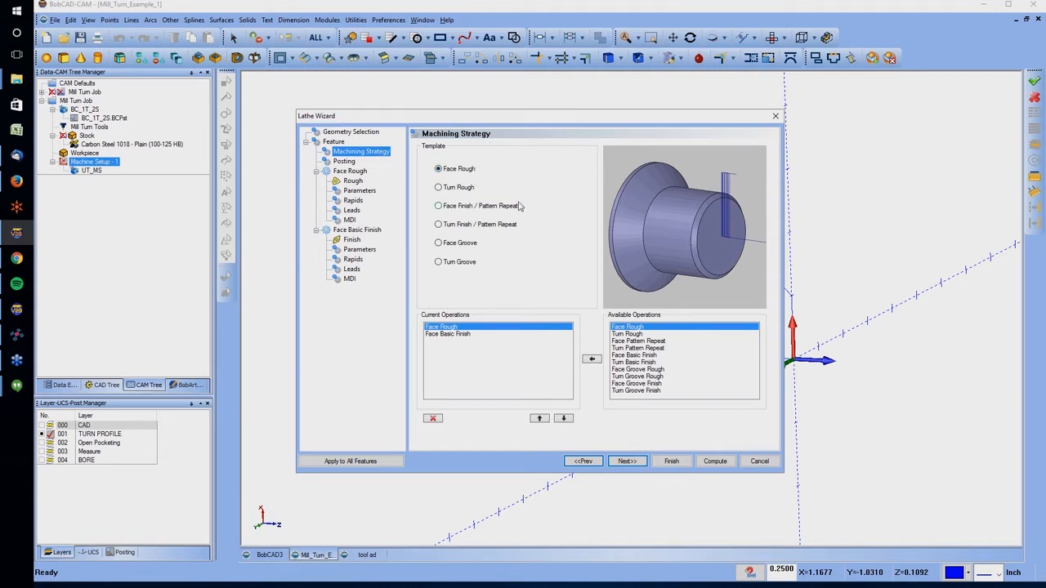
click(469, 227)
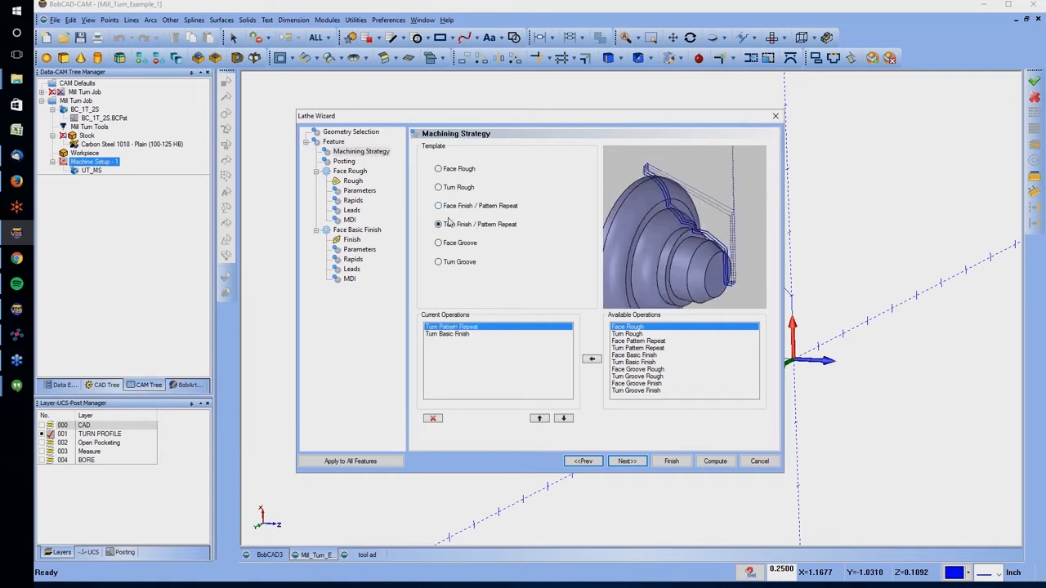
click(449, 170)
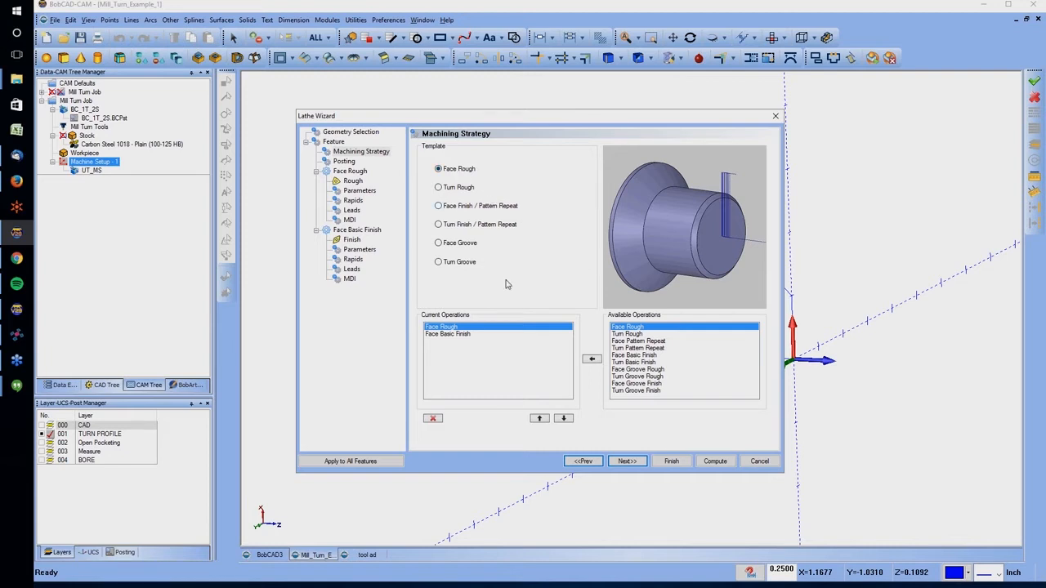
click(472, 192)
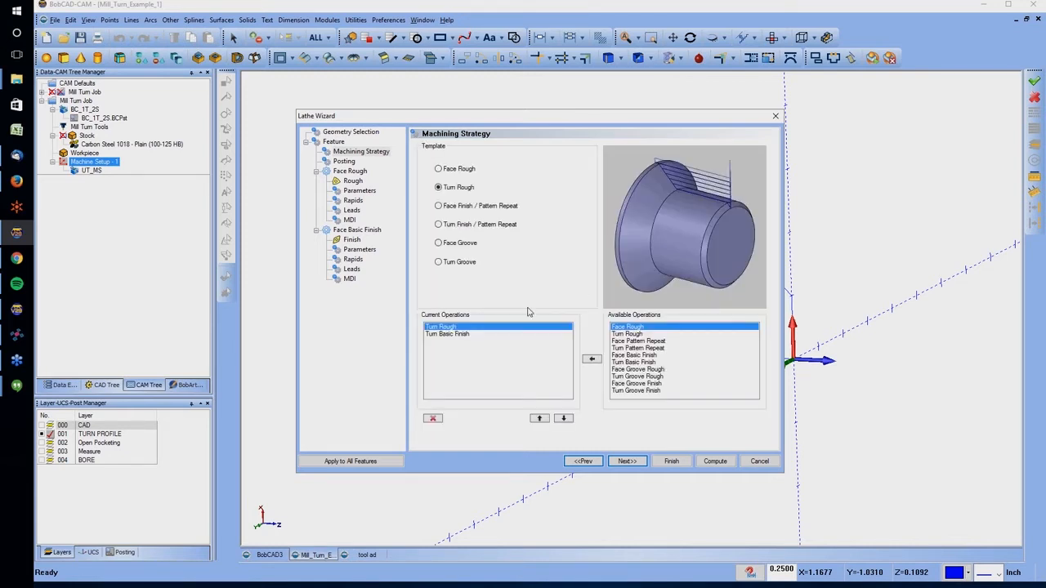
click(457, 335)
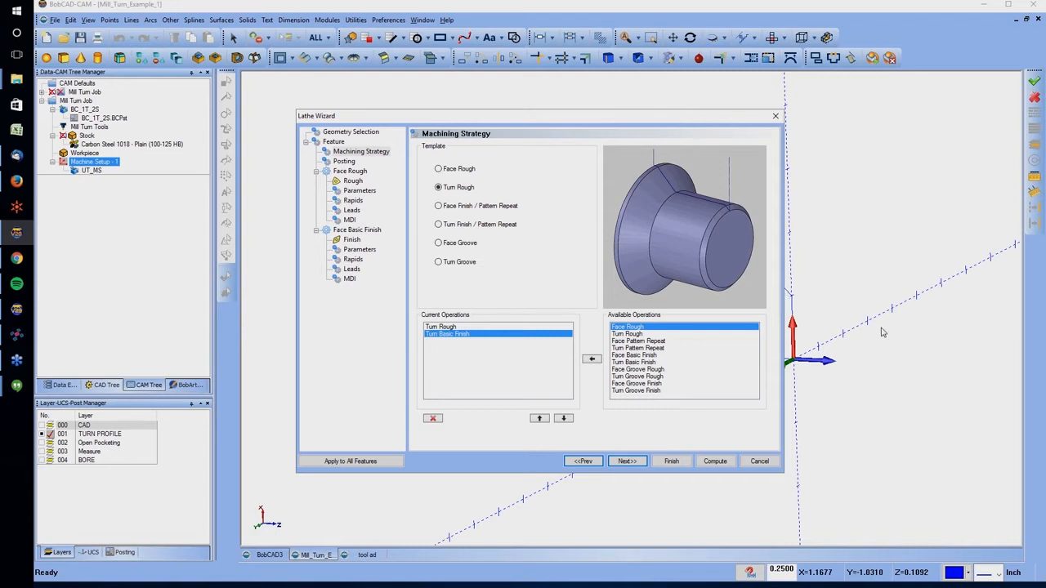
Keep Separate Moves as the posting output and advance to the Turn Rough tool settings
click(626, 461)
click(529, 170)
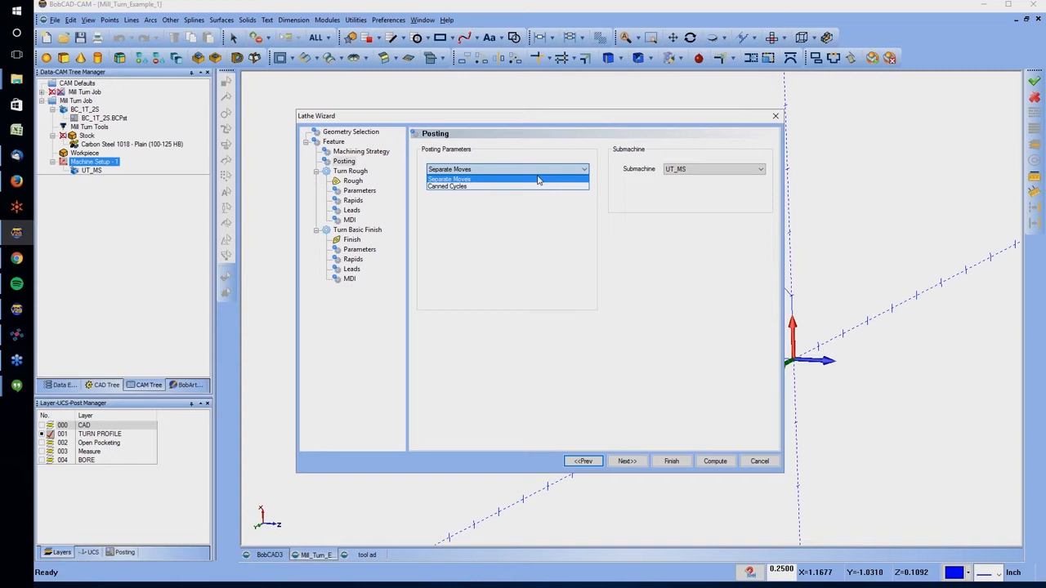
click(629, 463)
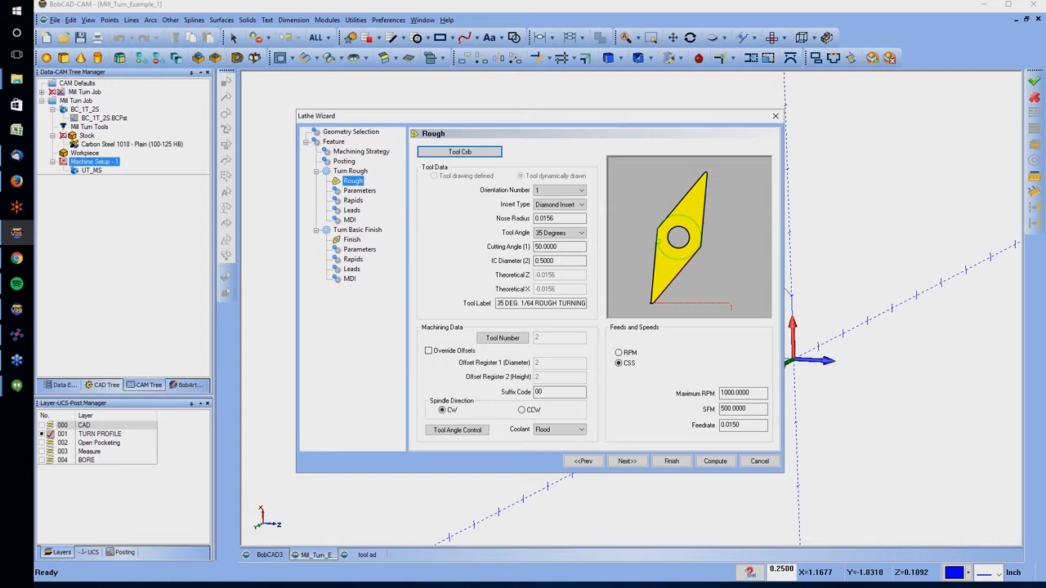
Try mounting the loose lathe finish tool on the front face of upper turret station 8 in the tool crib
click(486, 152)
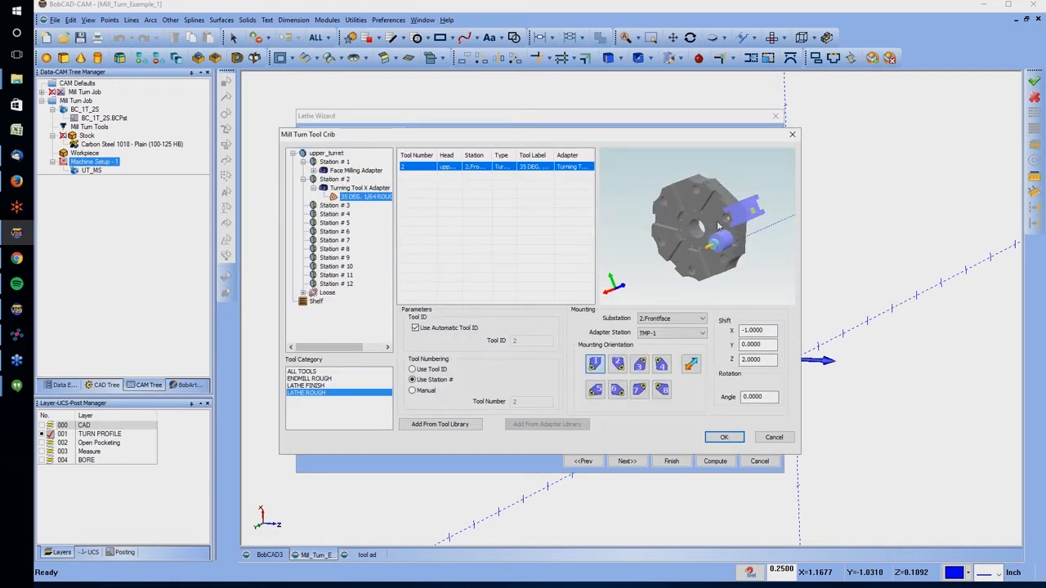
click(303, 292)
click(325, 303)
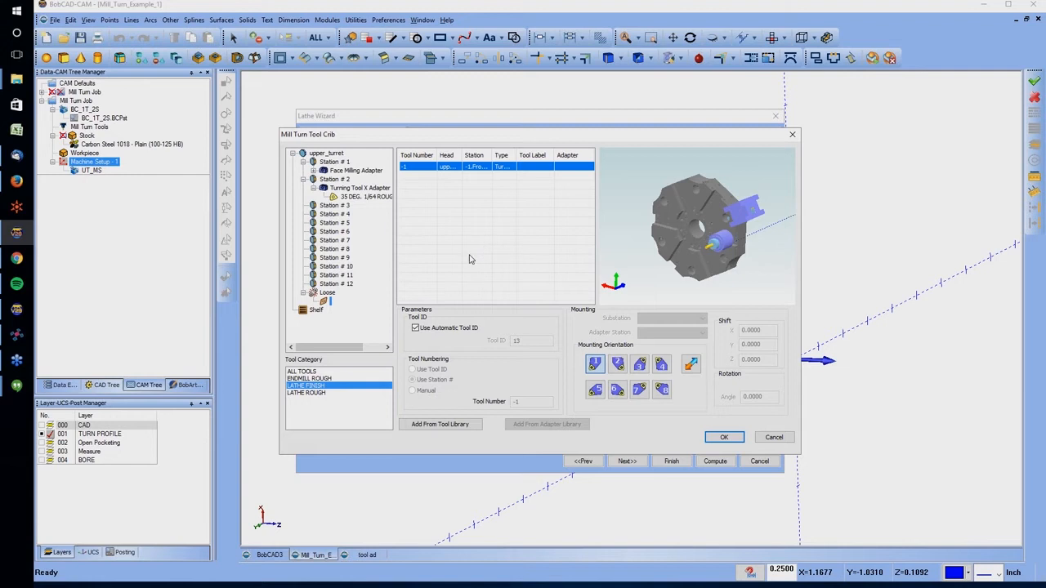
right_click(328, 304)
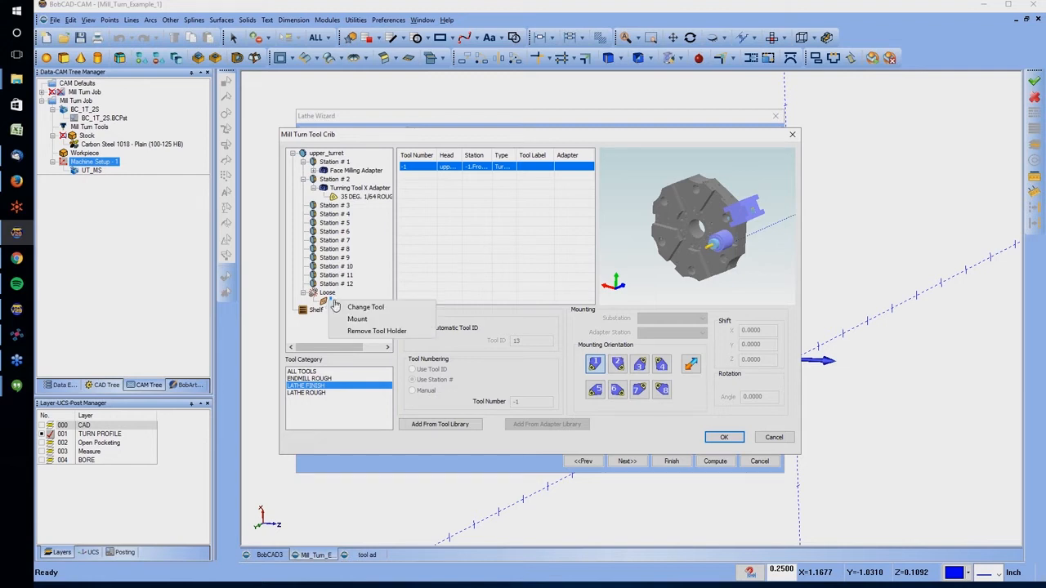
click(356, 321)
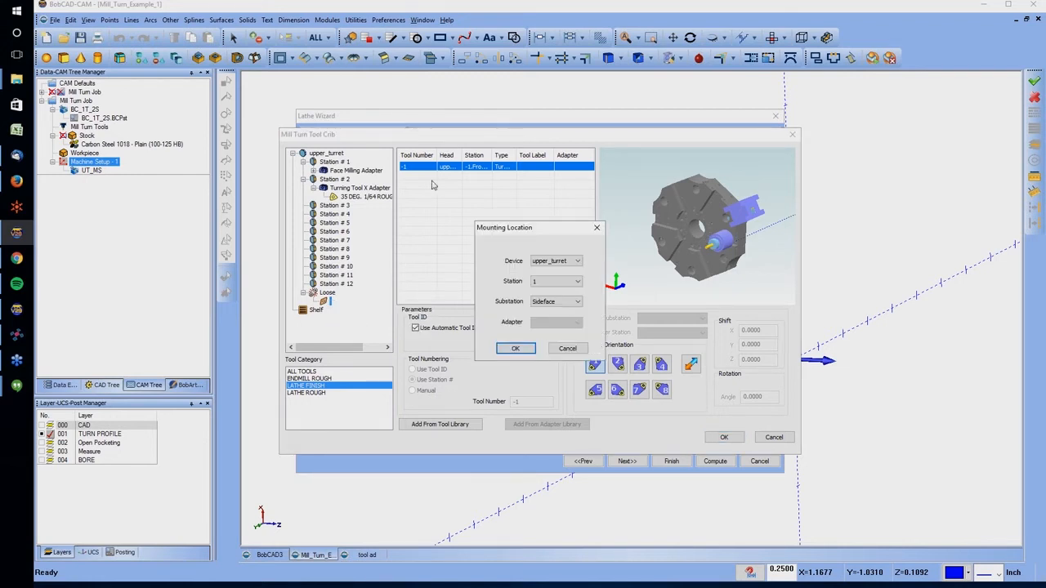
click(552, 282)
click(538, 345)
click(516, 348)
scroll(663, 234, up, 5)
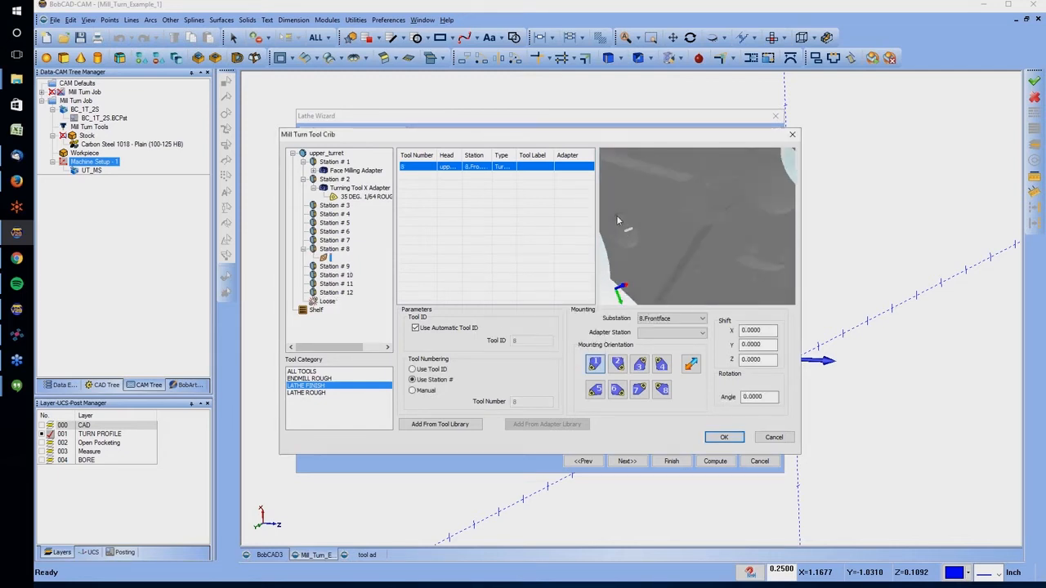
mouse_move(637, 218)
middle_down()
mouse_move(691, 230)
mouse_move(641, 233)
middle_up()
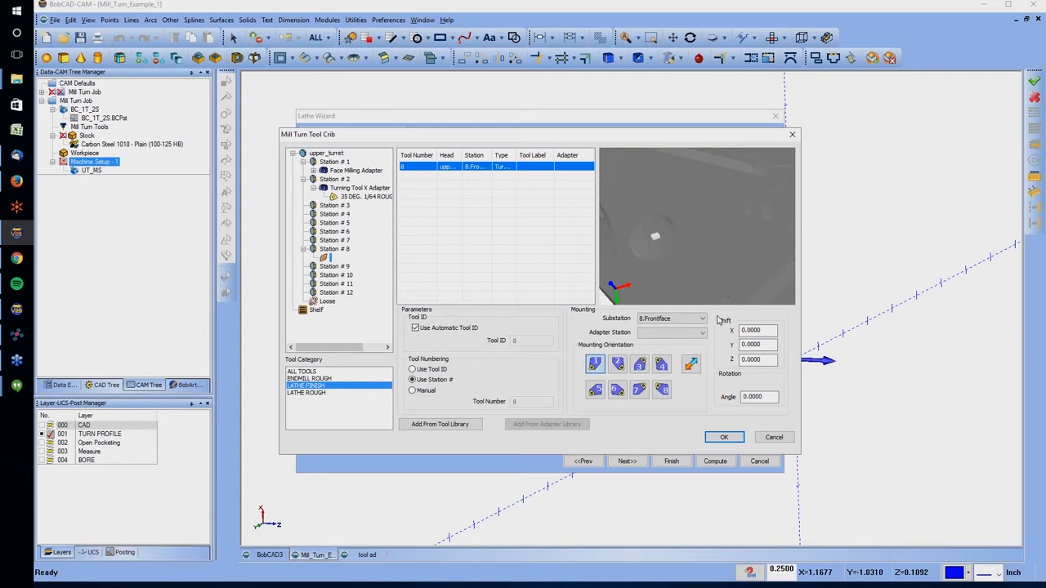
click(773, 437)
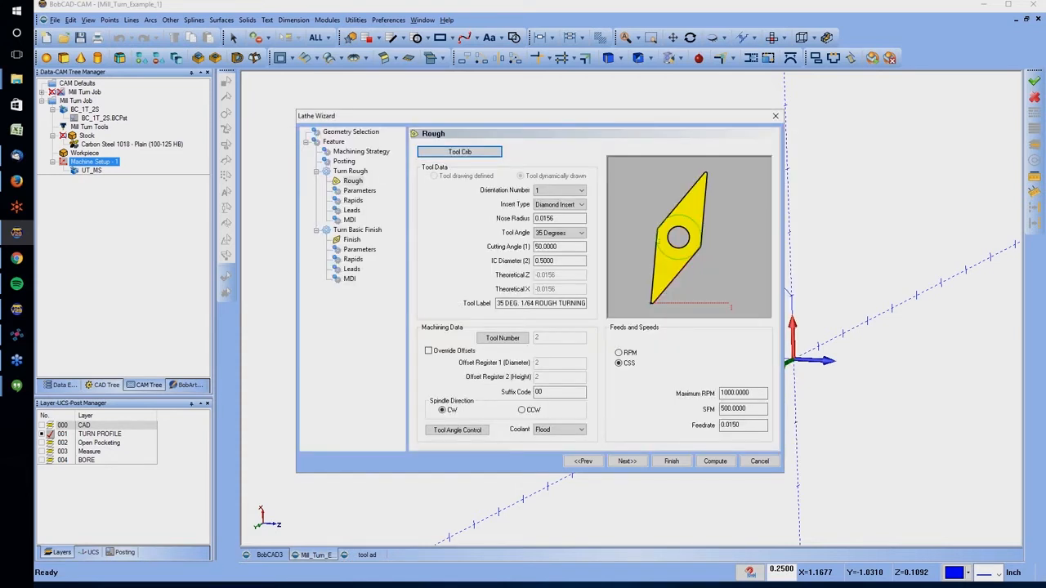
Review the Turn Rough cutting parameters, compensation choices, rapid exit types, home position, lead-in and lead-out
click(627, 460)
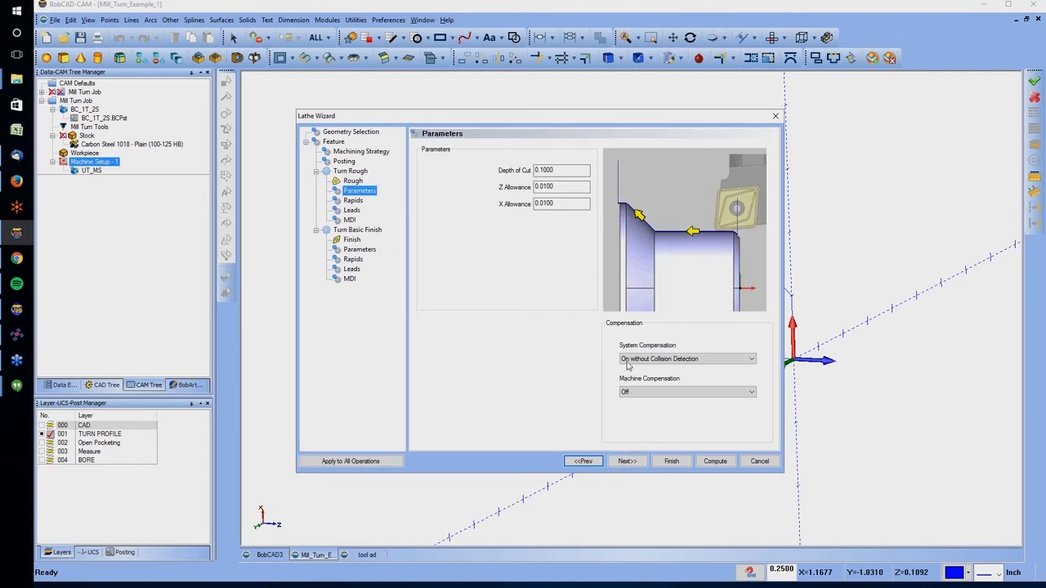
double_click(545, 170)
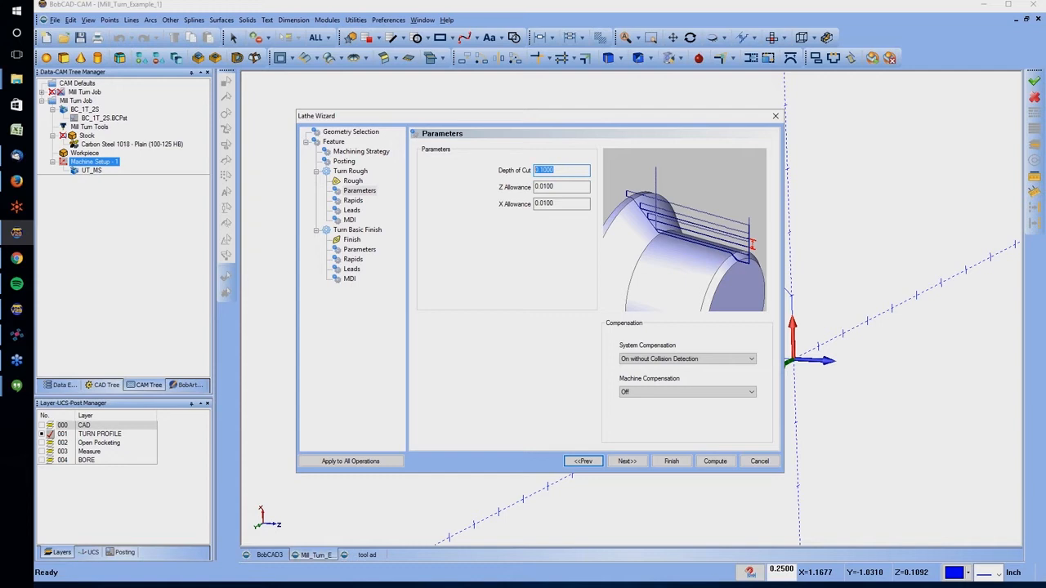
click(662, 360)
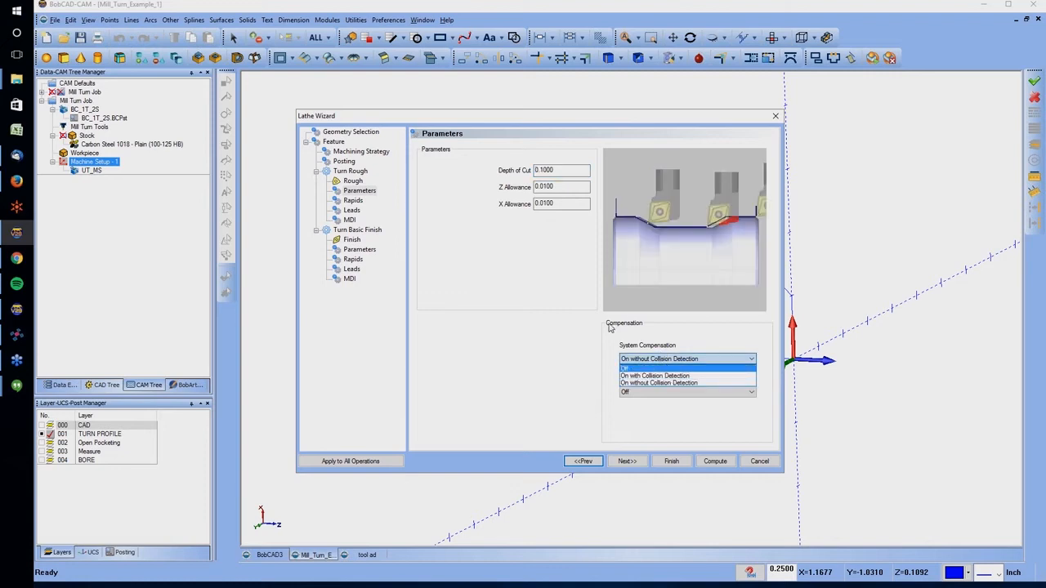
click(612, 327)
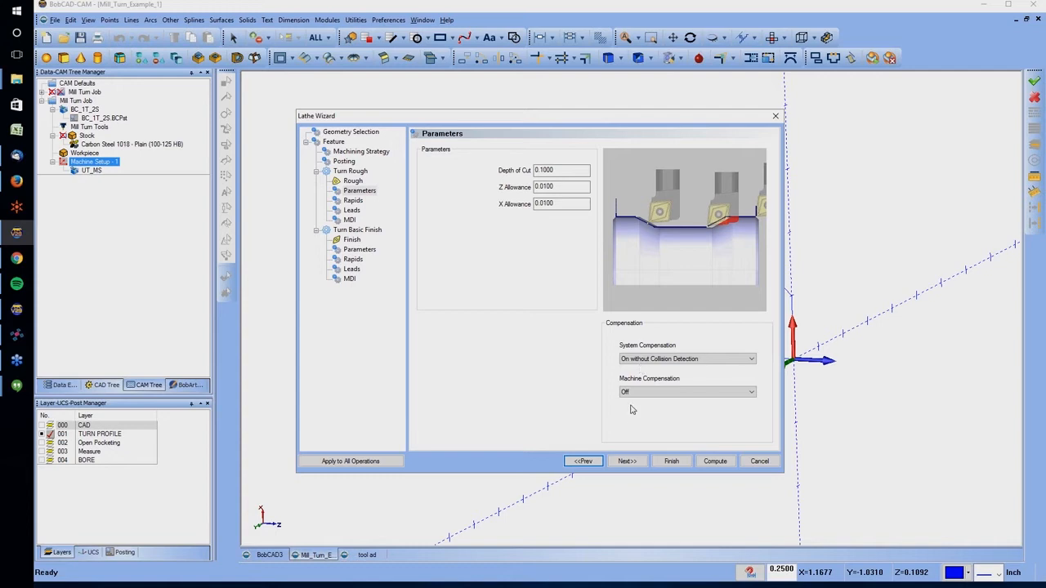
click(627, 462)
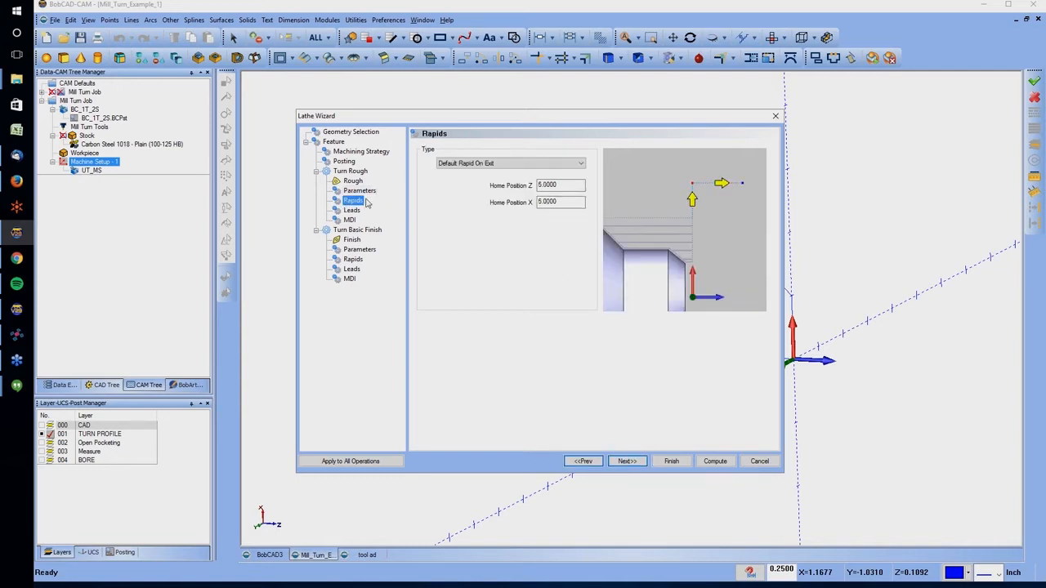
double_click(555, 186)
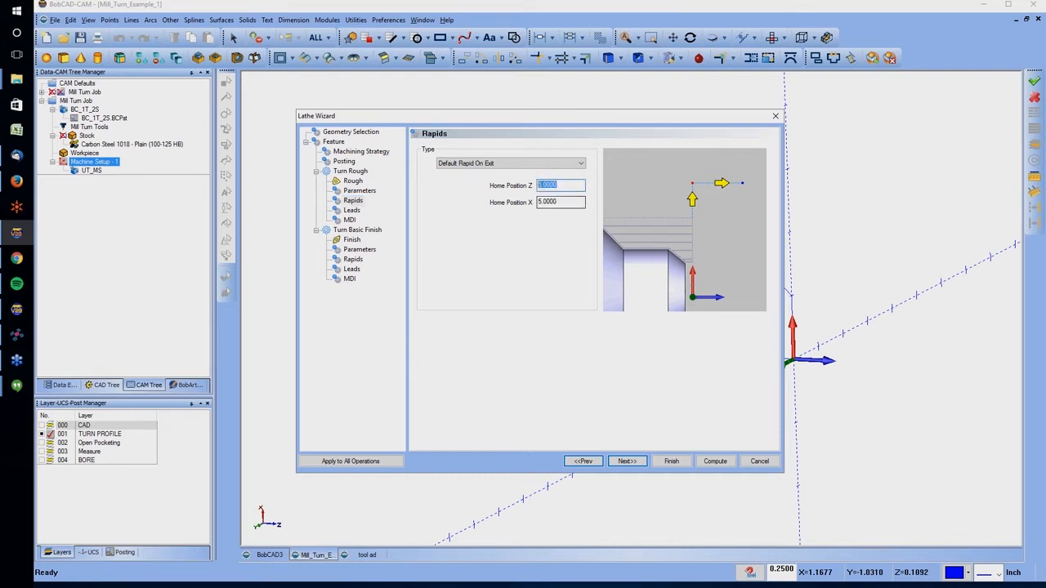
click(536, 163)
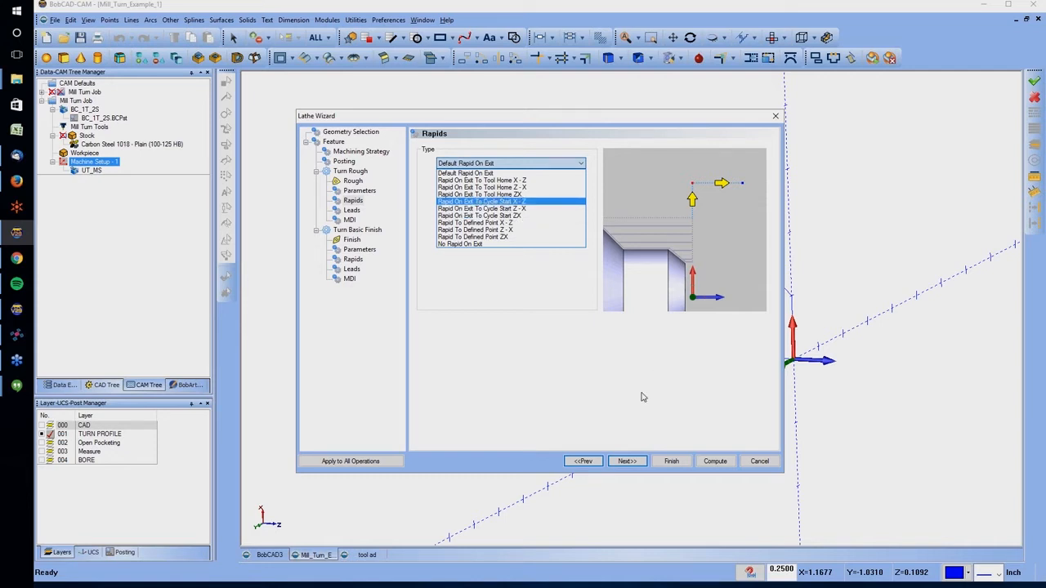
click(627, 460)
click(627, 461)
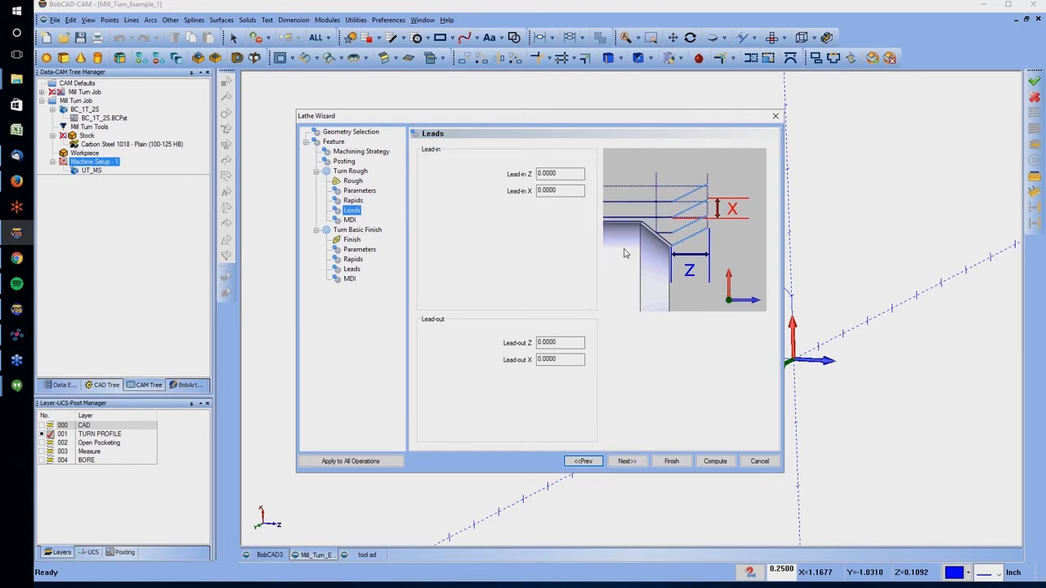
click(559, 173)
click(559, 344)
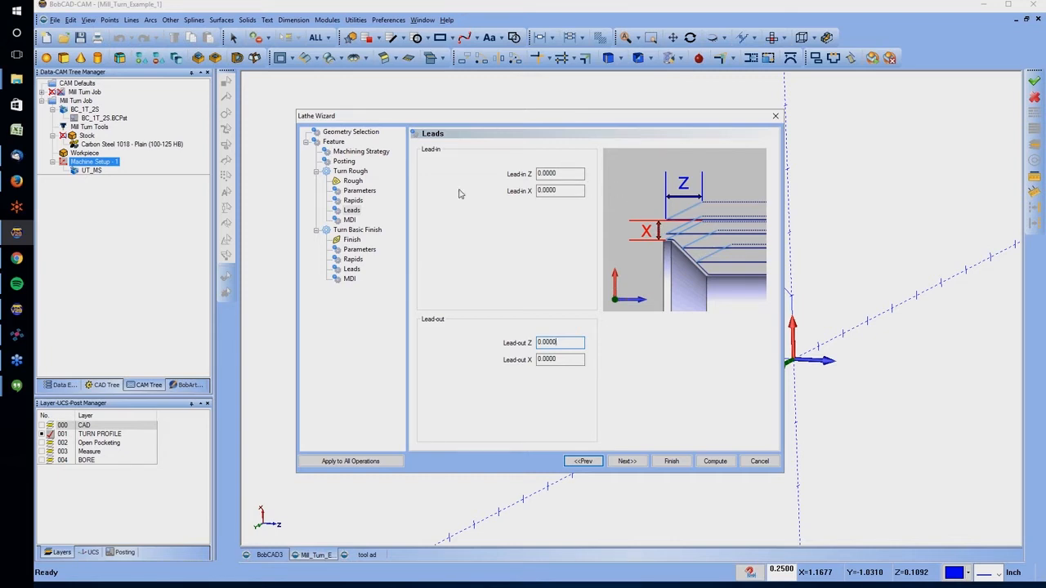
Add a Spindle Orient command to the After Operation task in the Turn Rough MDI settings
click(349, 220)
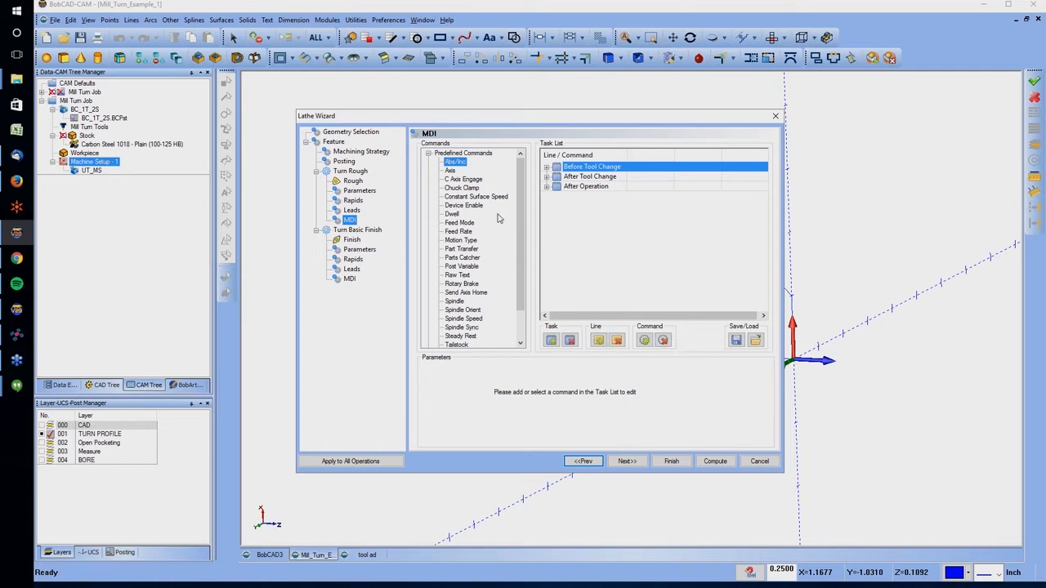
scroll(482, 186, down, 2)
click(474, 276)
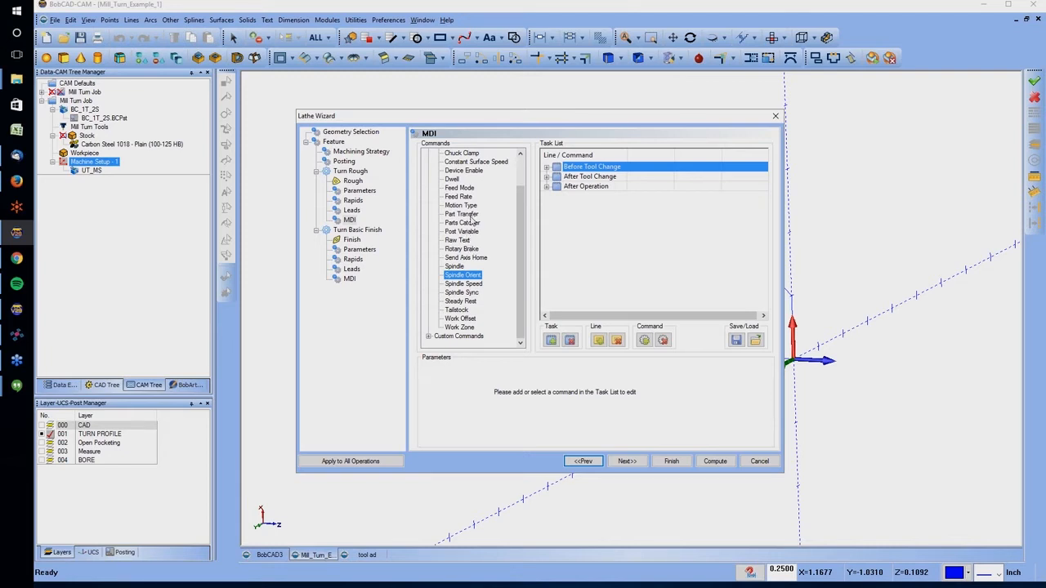
scroll(471, 216, up, 1)
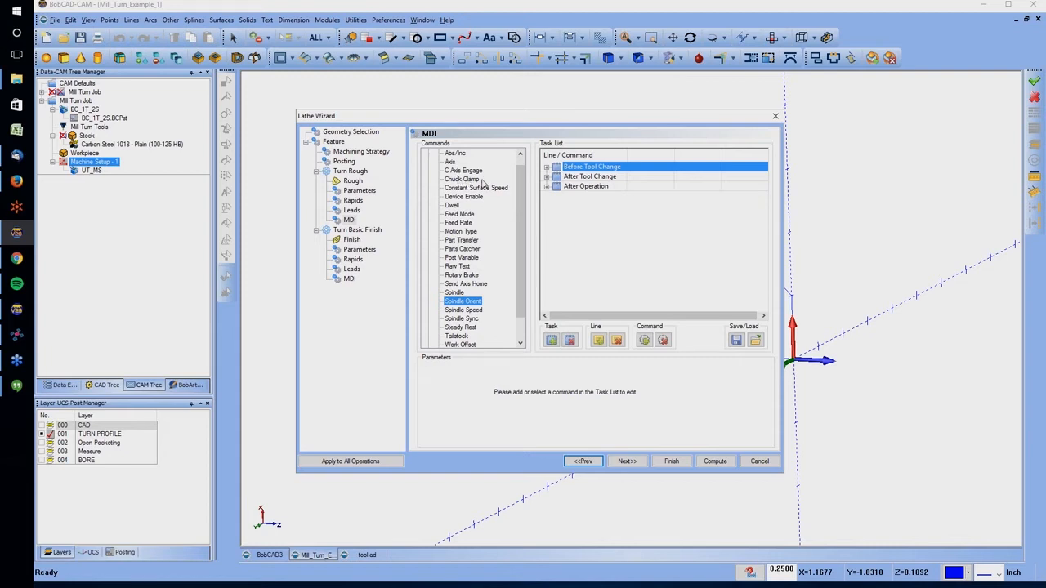
click(589, 187)
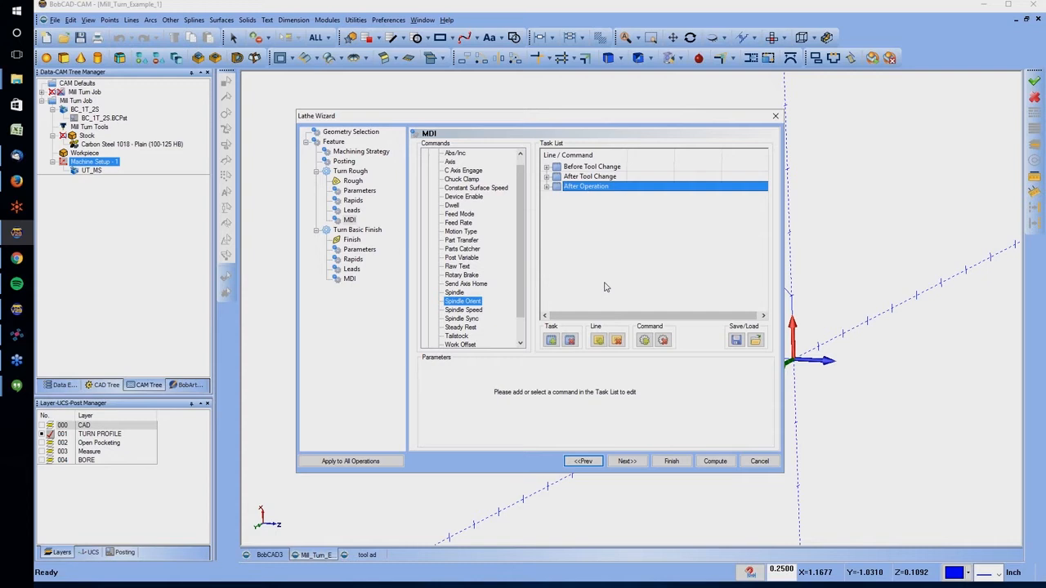
click(644, 339)
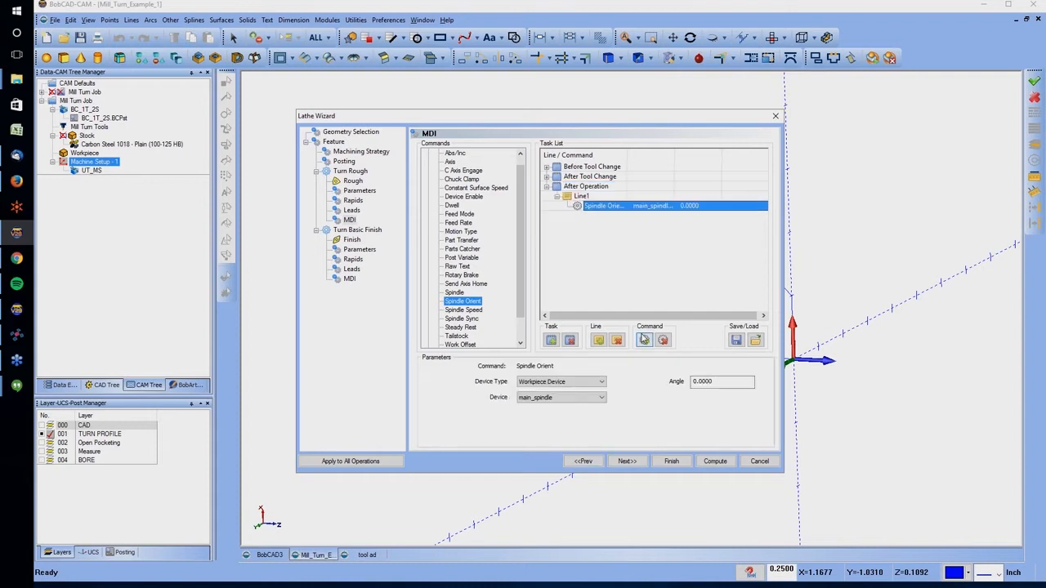
Configure the Spindle Orient command for the Workpiece Device main_spindle with an angle of 10
click(552, 398)
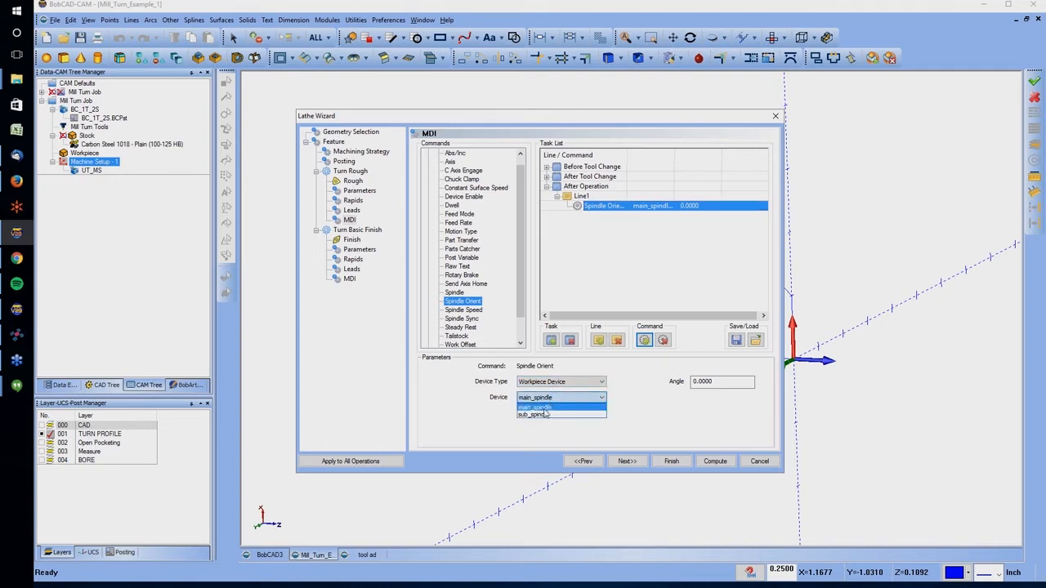
click(538, 415)
click(555, 382)
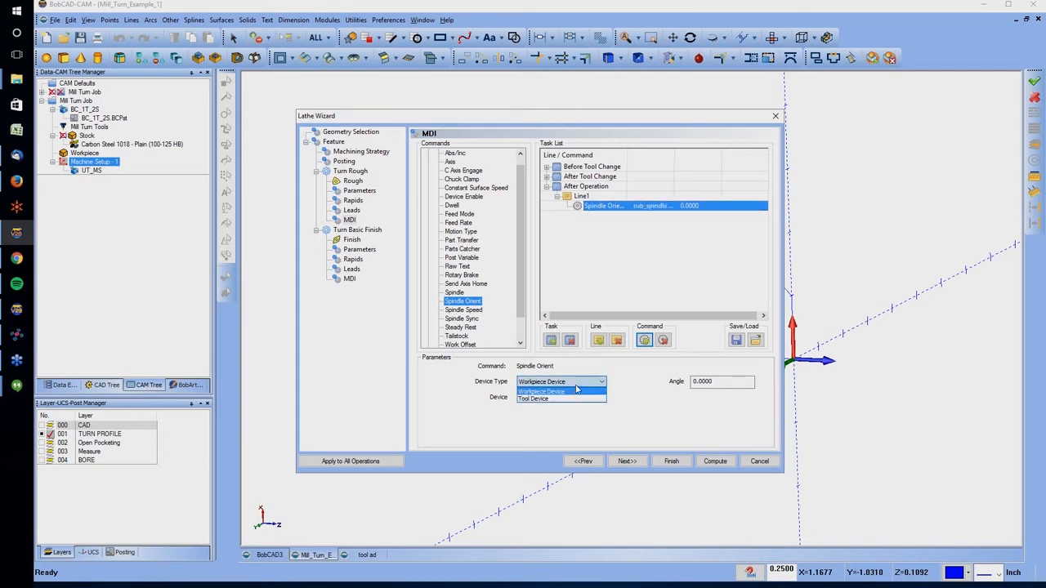
click(556, 400)
click(588, 384)
click(571, 392)
drag(720, 382, 610, 392)
text(10)
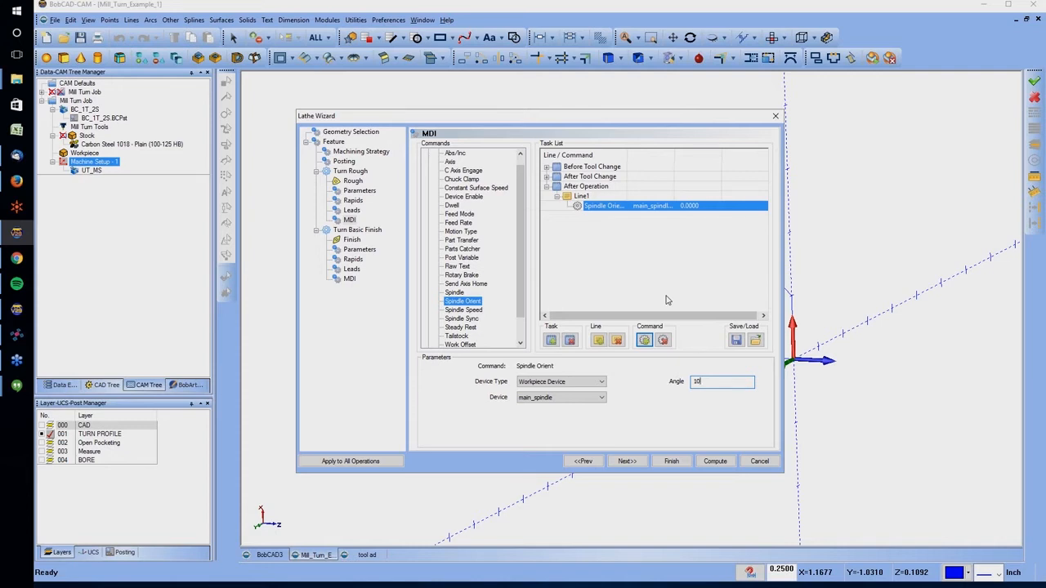
Load the After Operation task from GenericCutoffTransfer.bcmdi into the Turn Rough MDI list using Full Replace
click(735, 340)
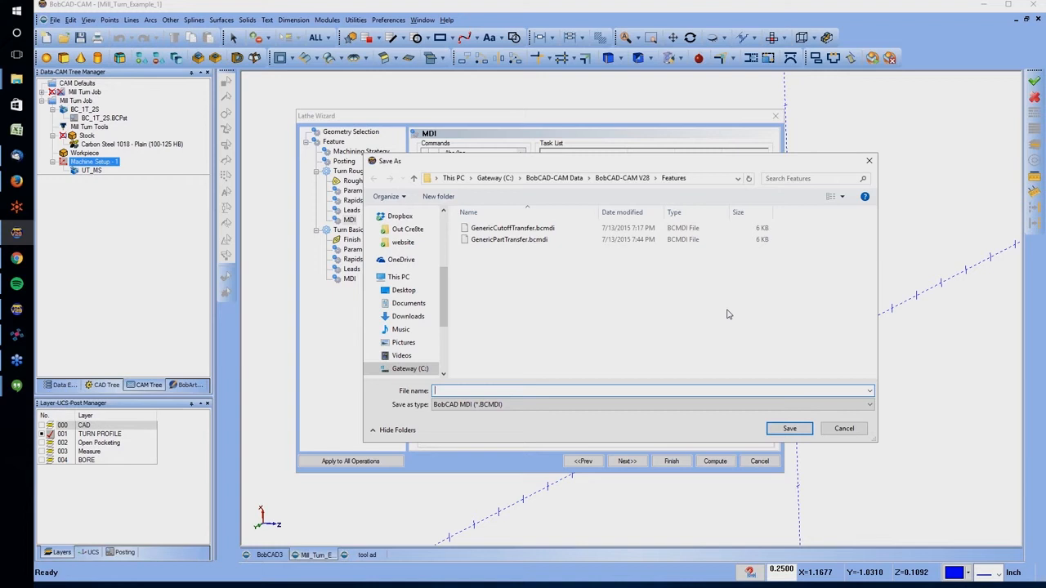
click(859, 429)
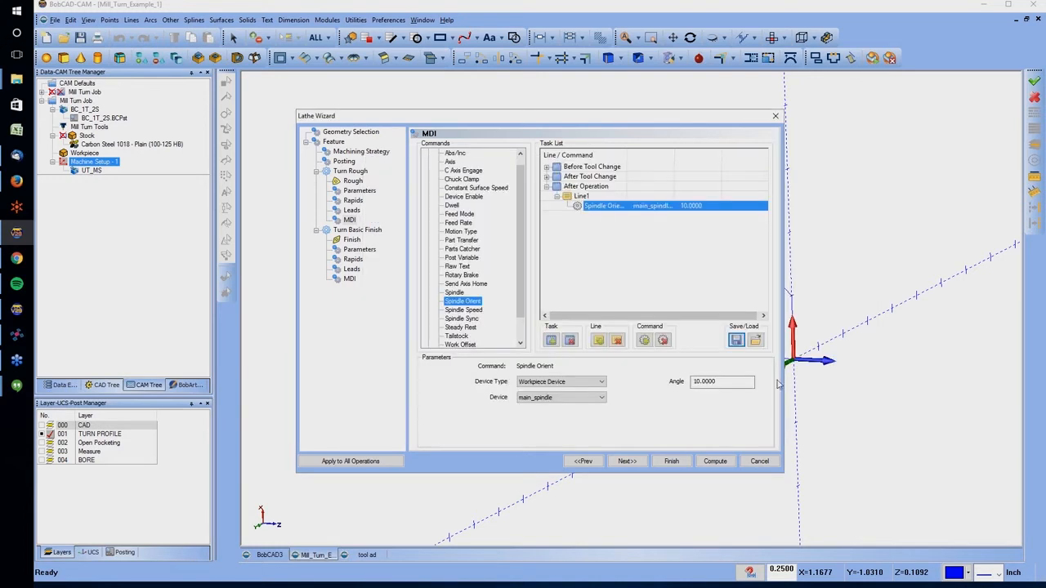
click(755, 340)
click(513, 229)
click(789, 428)
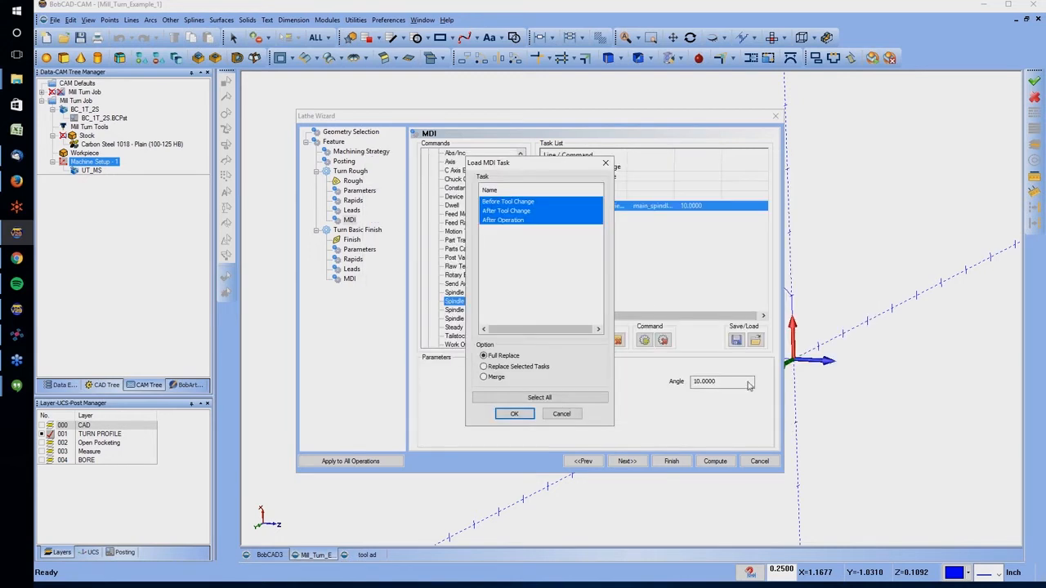
click(495, 221)
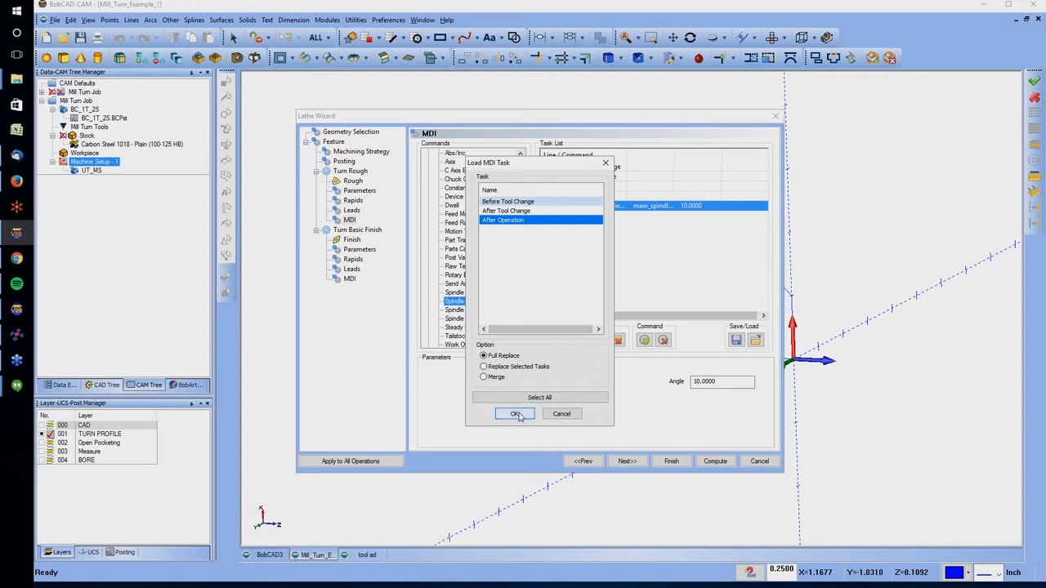
click(517, 414)
Examine the Sync Off, Part Transfer and sub-spindle commands in the loaded After Operation task
click(547, 167)
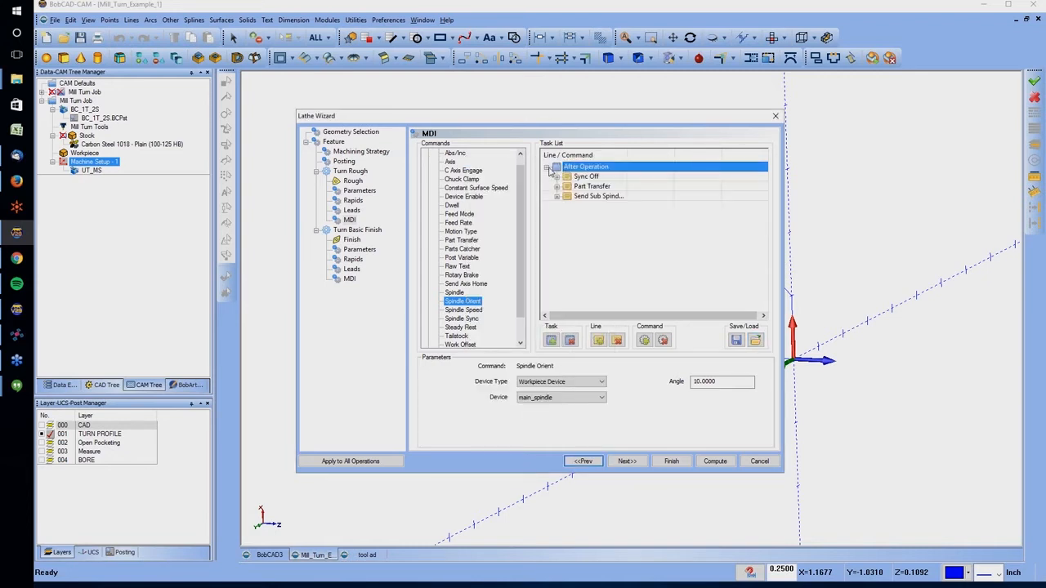
click(557, 177)
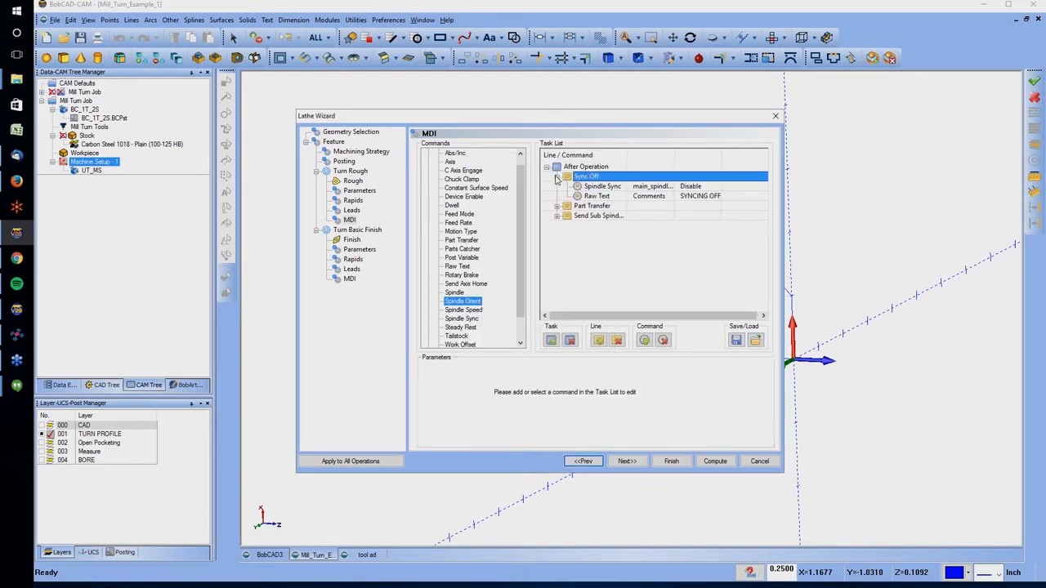
click(557, 206)
click(558, 236)
click(557, 236)
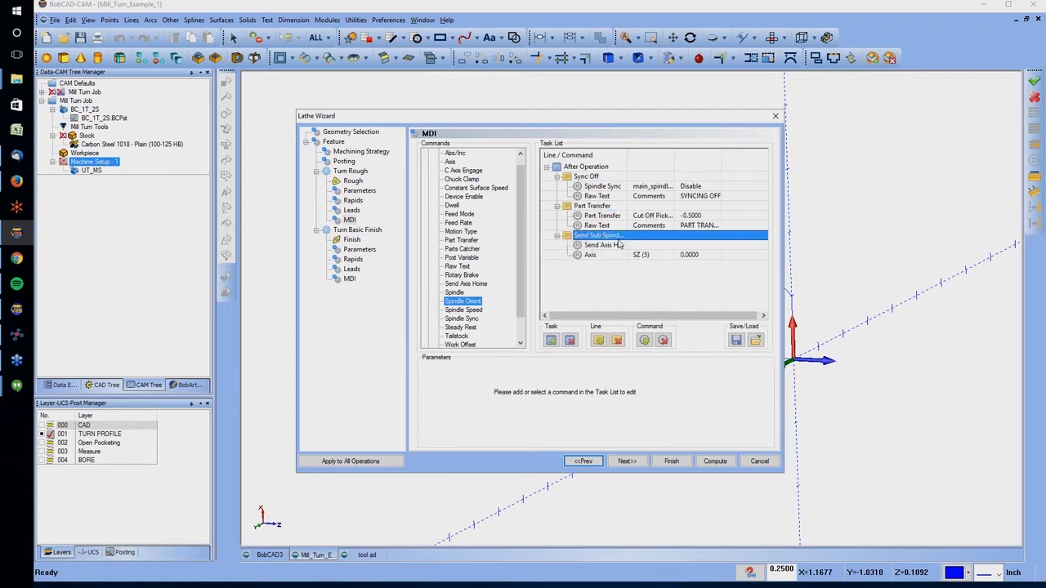
click(601, 188)
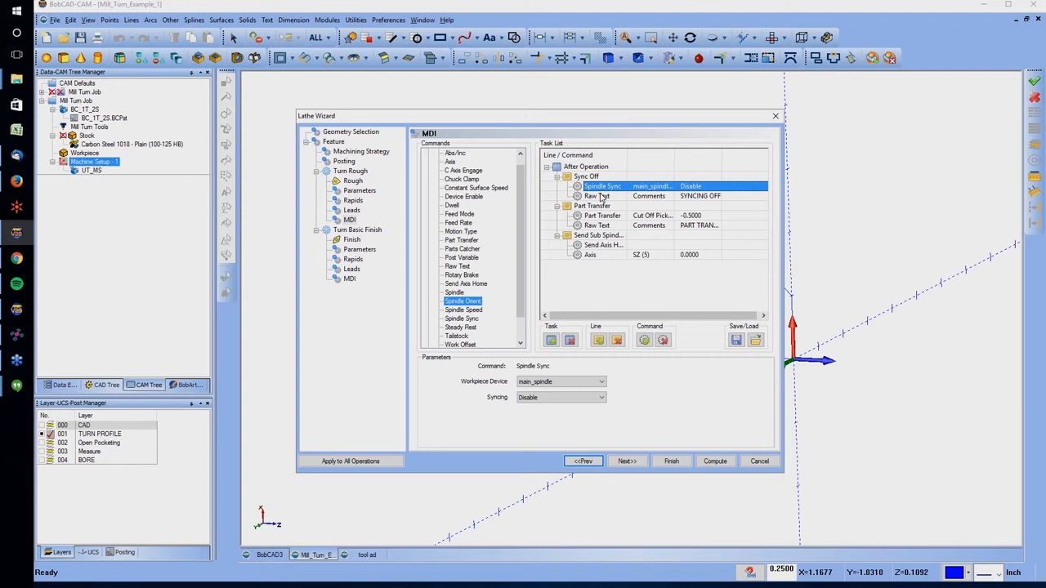
click(603, 197)
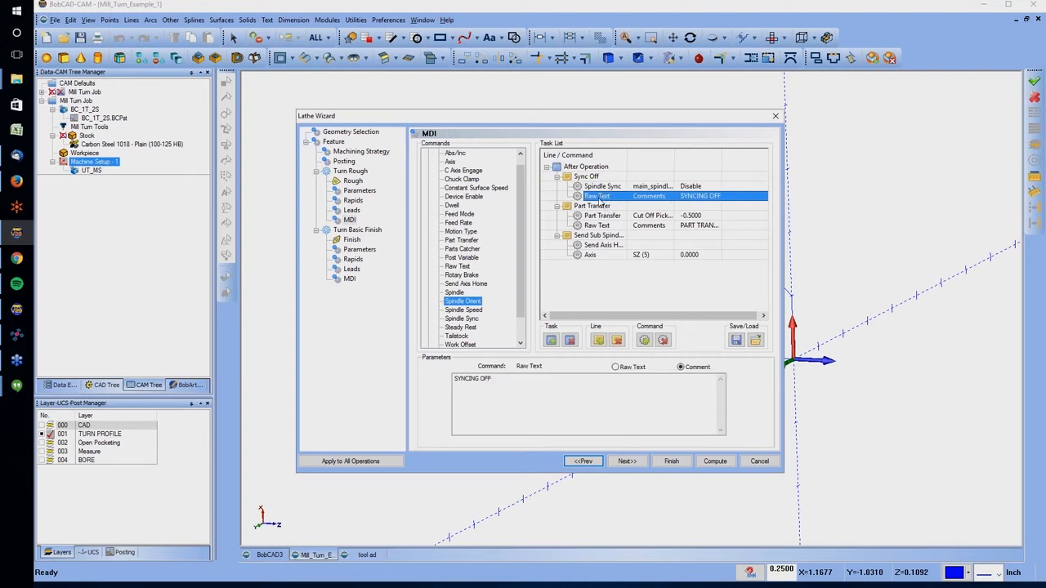
click(605, 216)
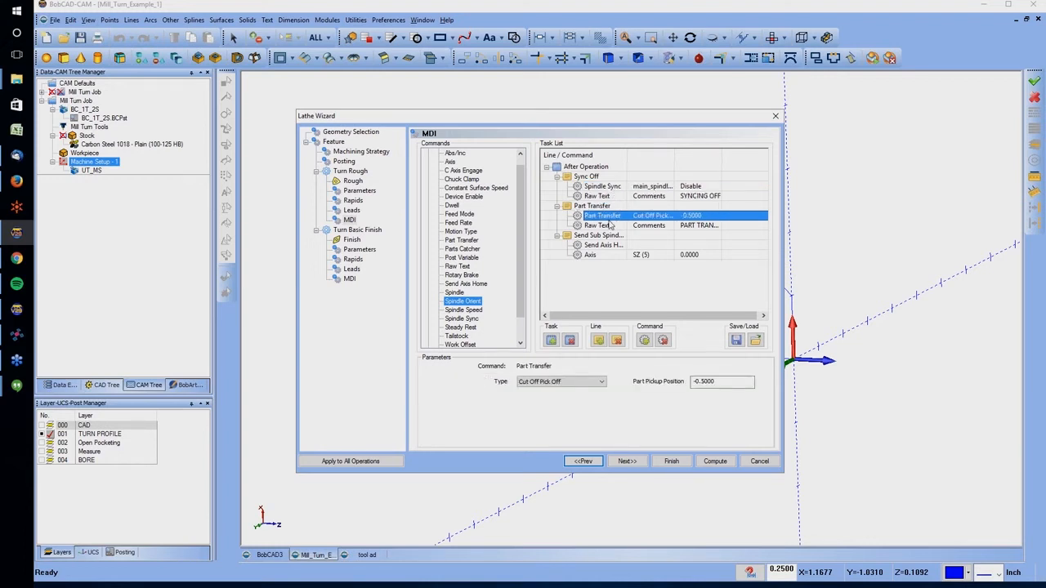
click(608, 225)
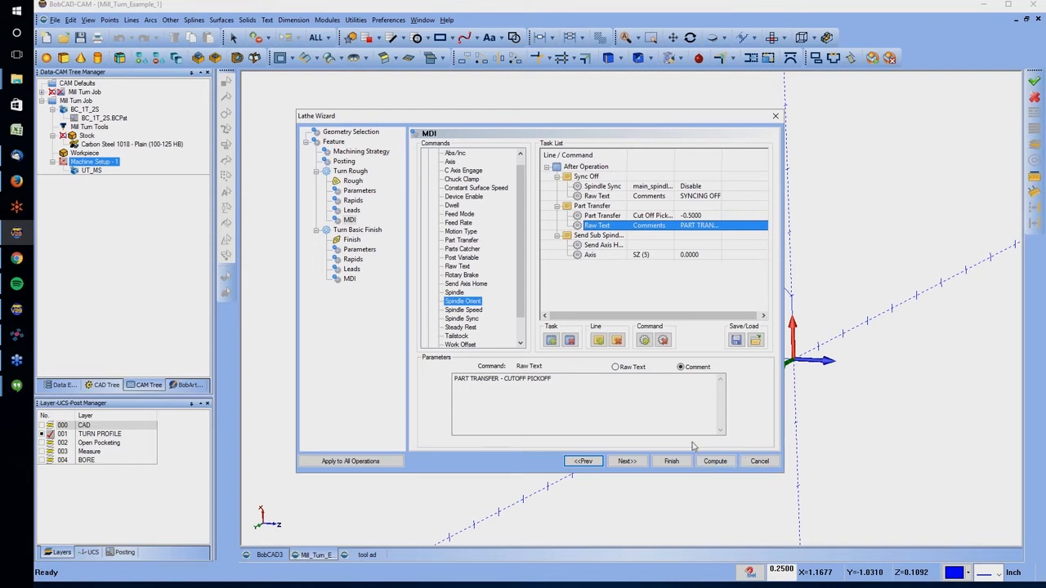
Compute the lathe turning toolpaths after passing the Turn Basic Finish settings, and show the CAD layer with the part
click(627, 461)
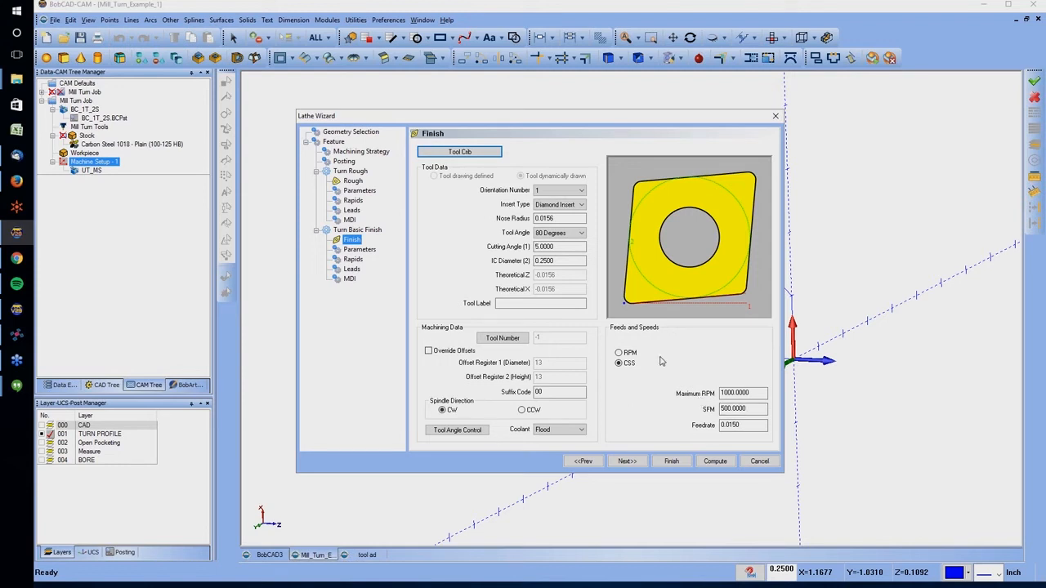
click(360, 250)
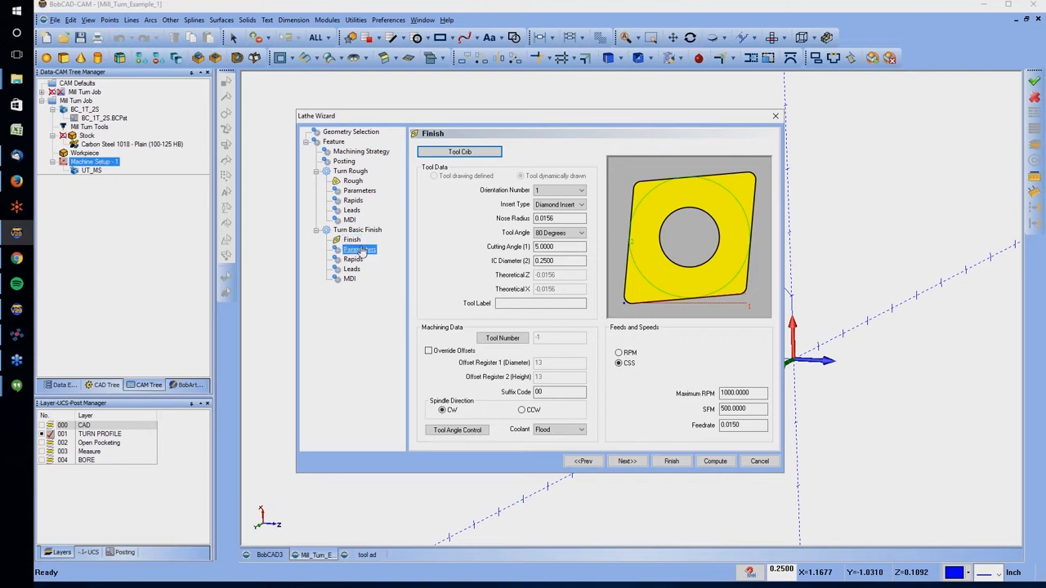
click(717, 461)
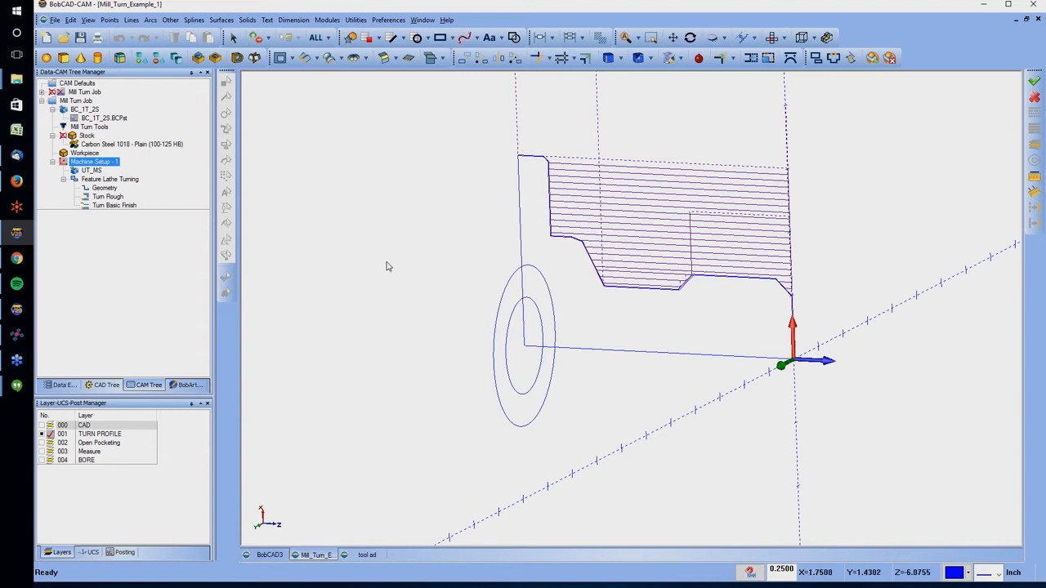
click(42, 425)
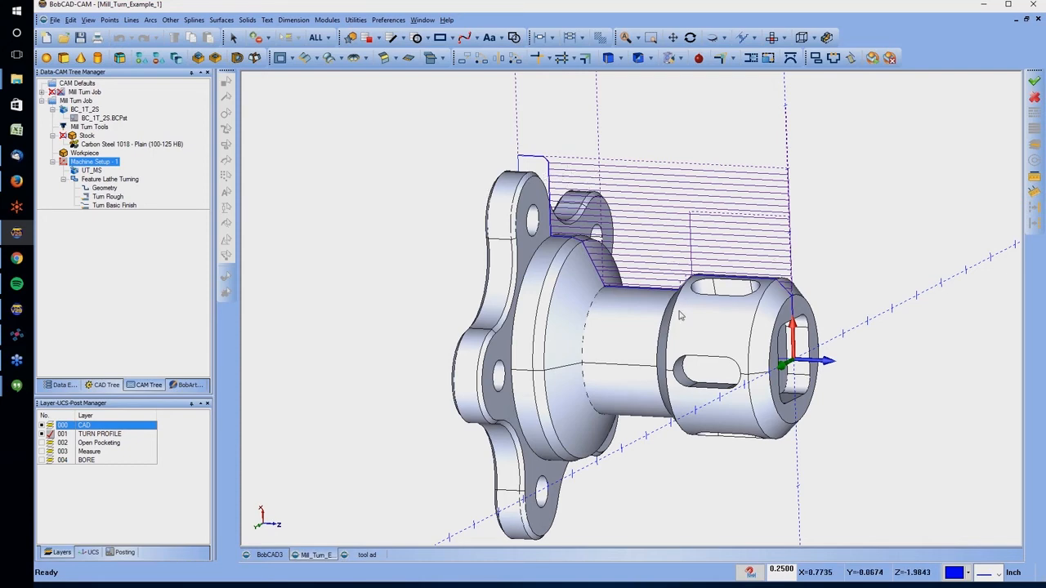
middle_drag(778, 299, 739, 312)
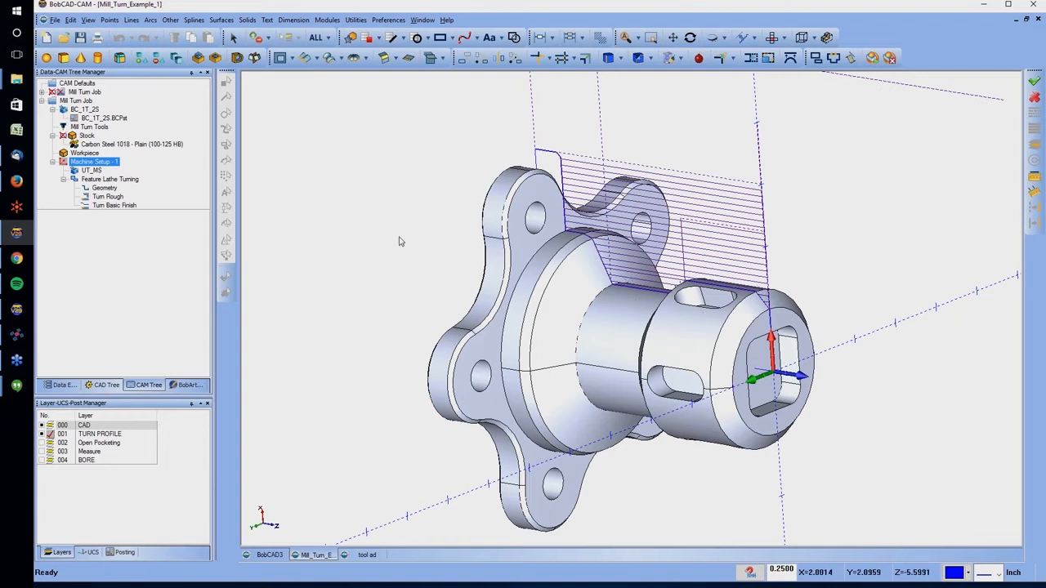
Start a Mill 2 Axis feature under Machine Setup - 1
right_click(97, 162)
mouse_move(164, 187)
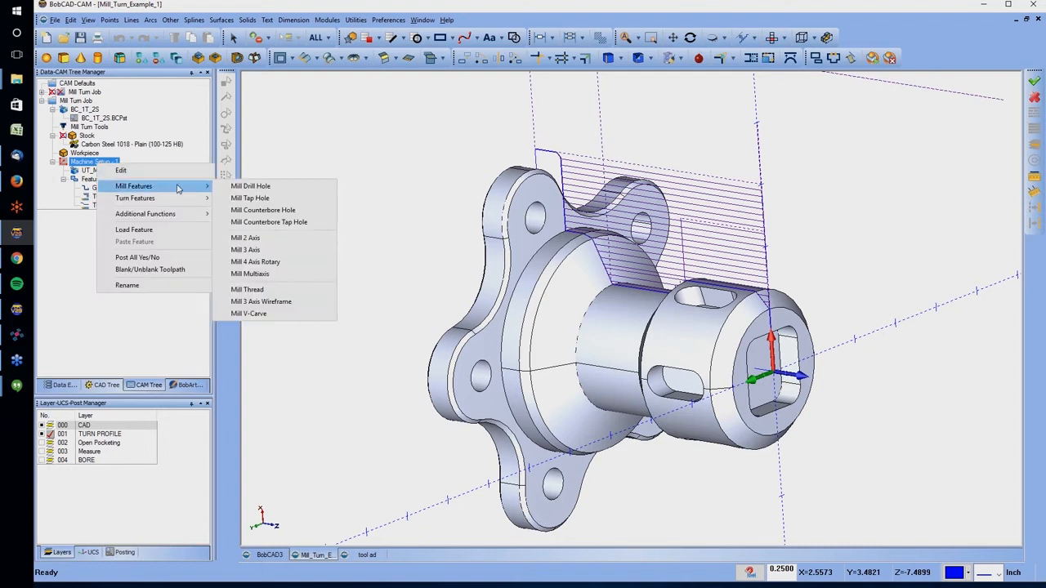
click(263, 238)
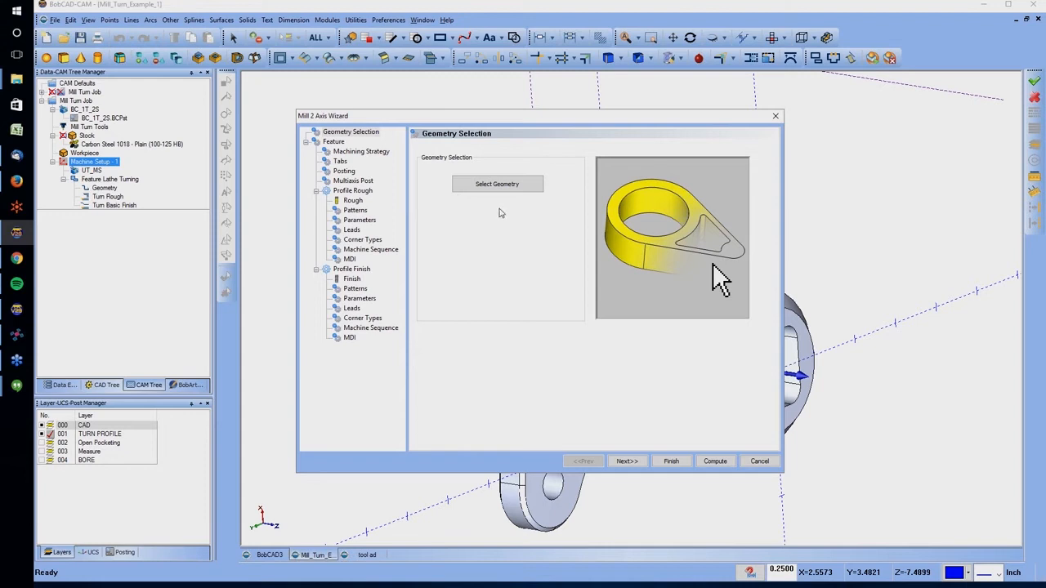
Select the floor face of the square pocket in the part's front end as the feature geometry
click(513, 185)
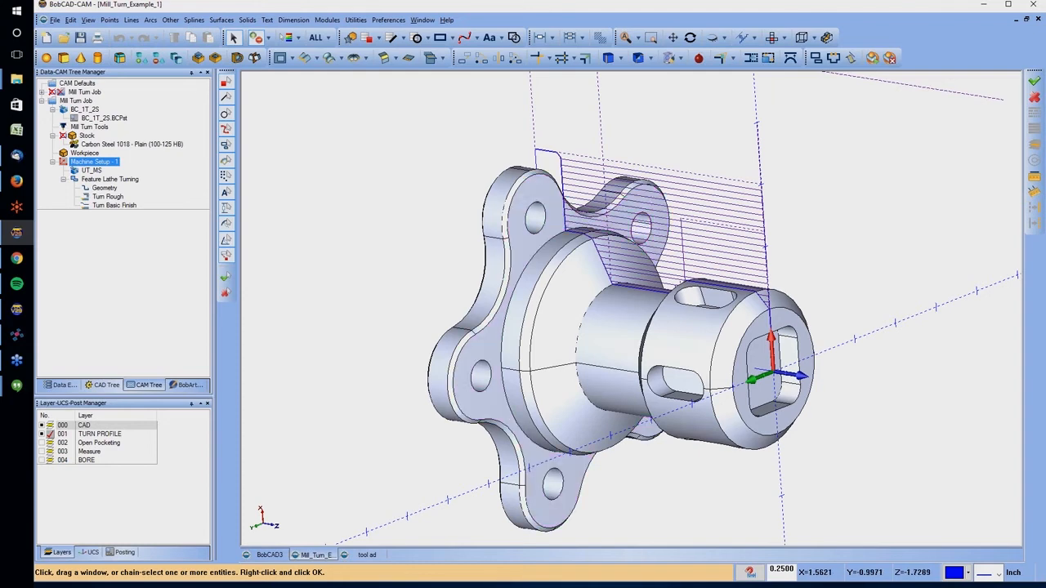
click(767, 360)
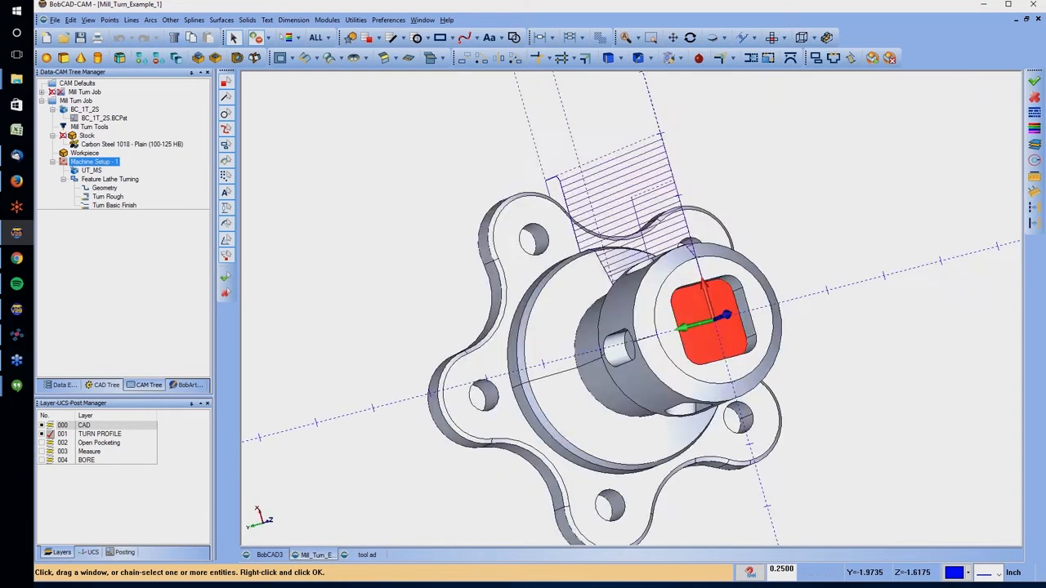
right_click(637, 193)
click(653, 199)
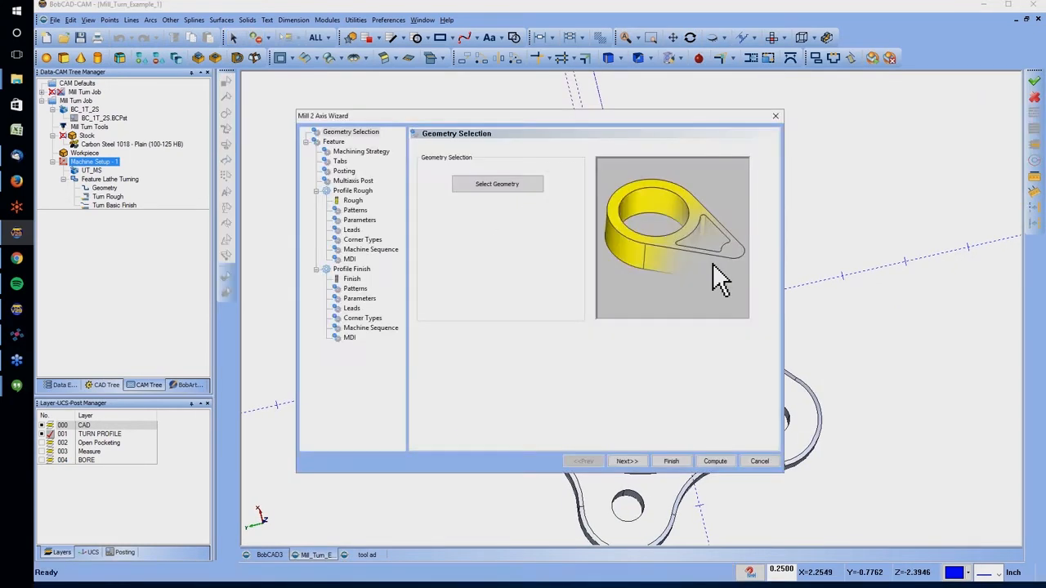
Set the feature's total depth to 0.3750 by picking the bottom of the square pocket, keeping Auto clearance
click(627, 461)
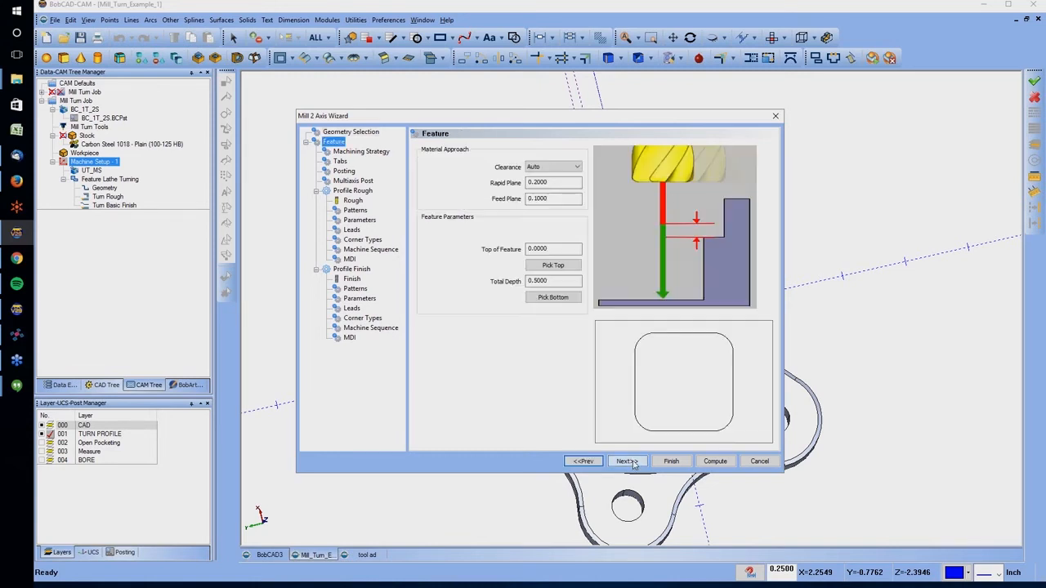
click(554, 182)
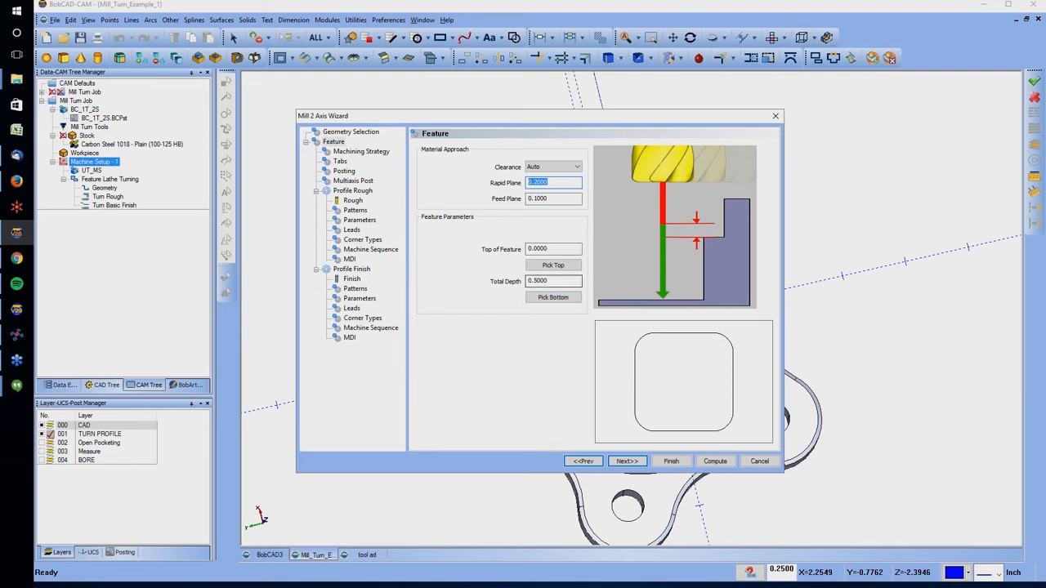
click(553, 298)
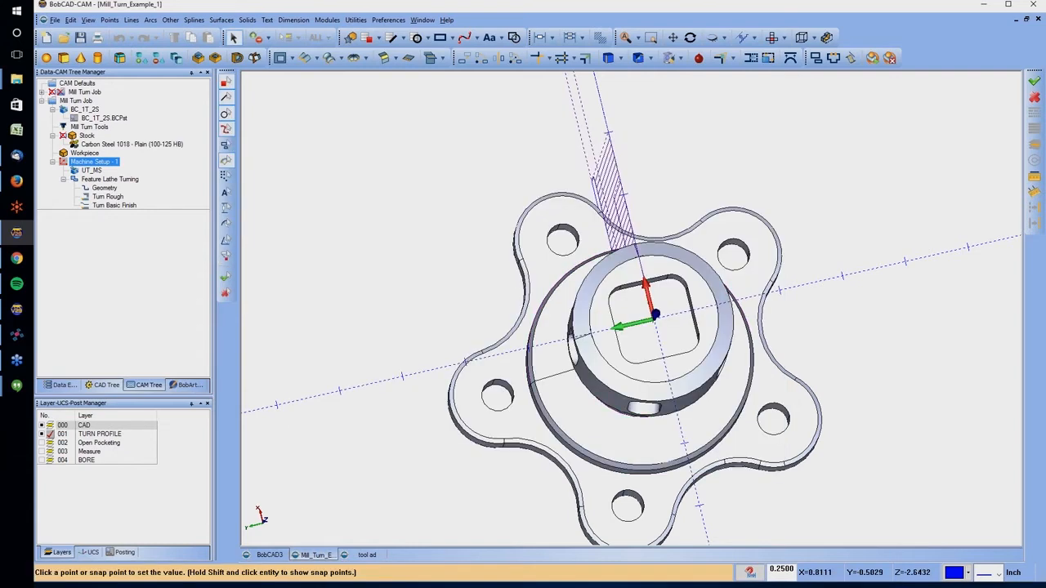
click(683, 286)
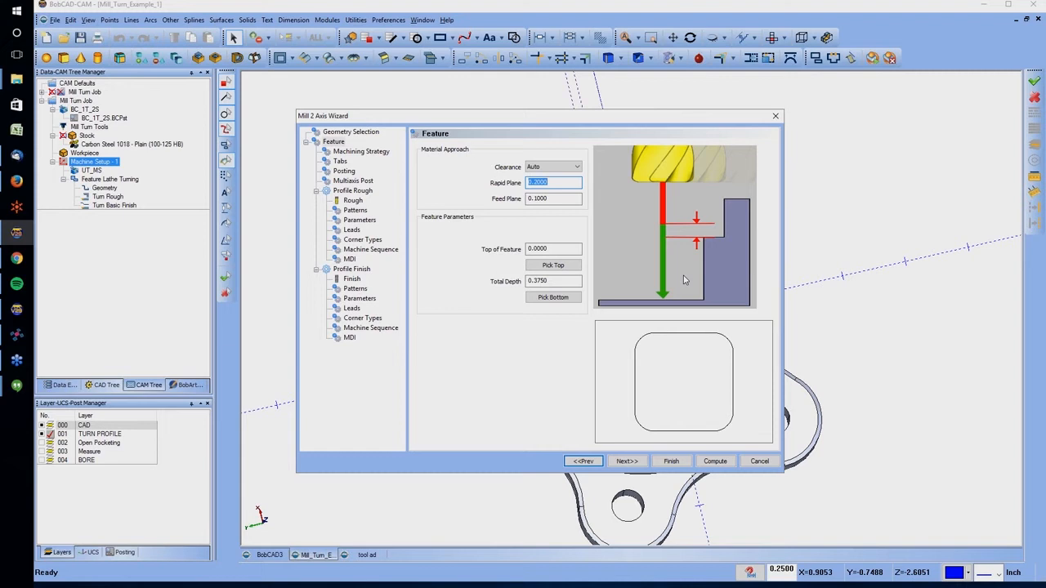
click(626, 461)
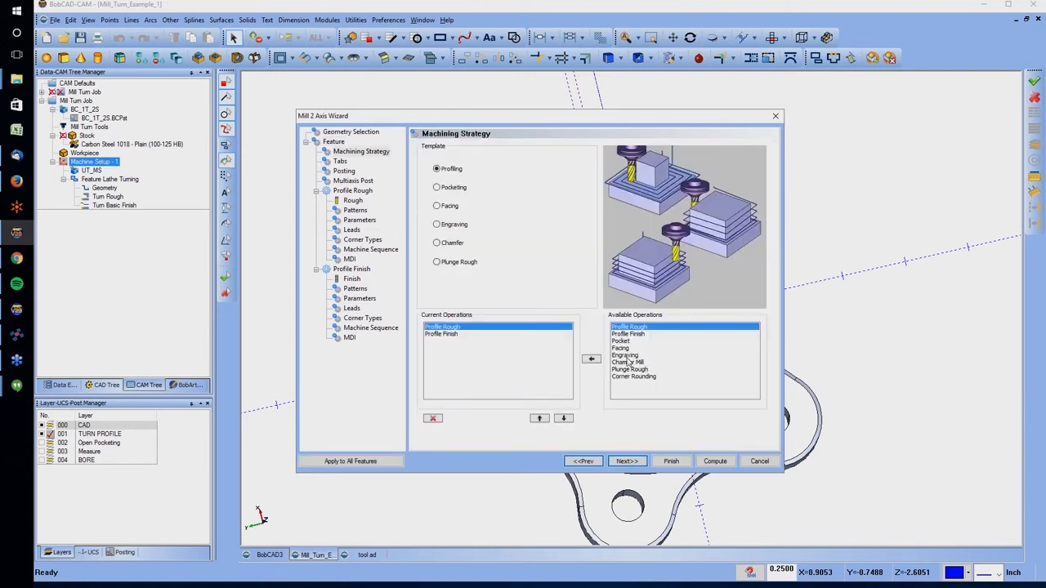
Set the Profile Rough tool diameter to 0.25
click(353, 201)
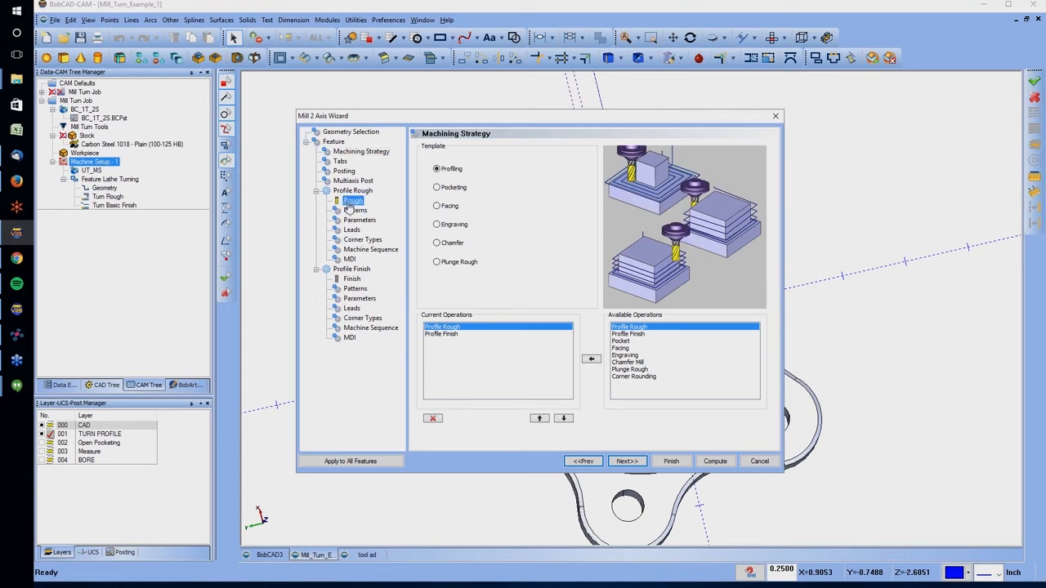
double_click(557, 186)
text(0.25)
key(Tab)
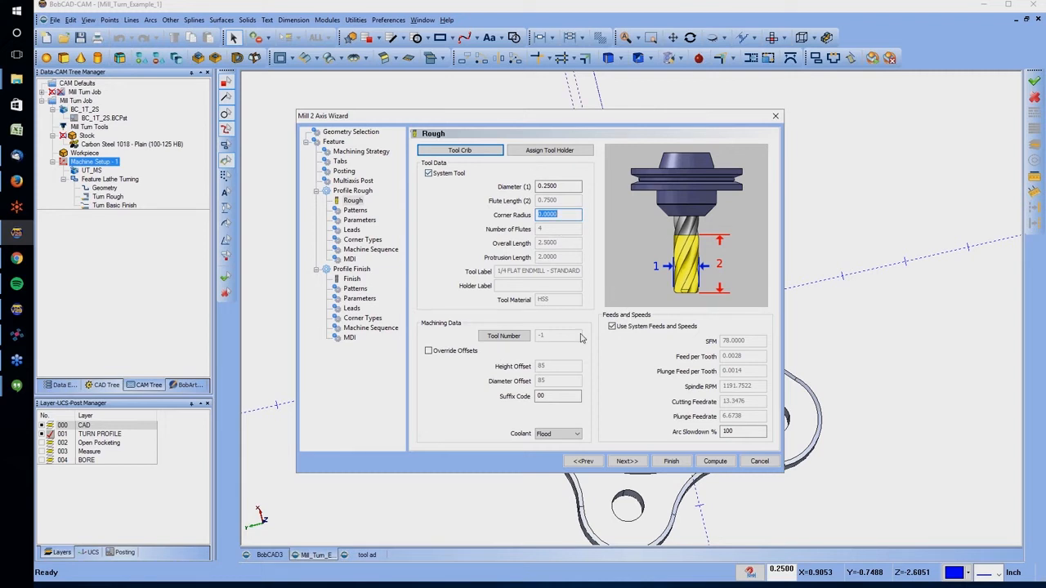
Set the Profile Rough depth to Multiple Steps with even depths of 0.1875
click(354, 211)
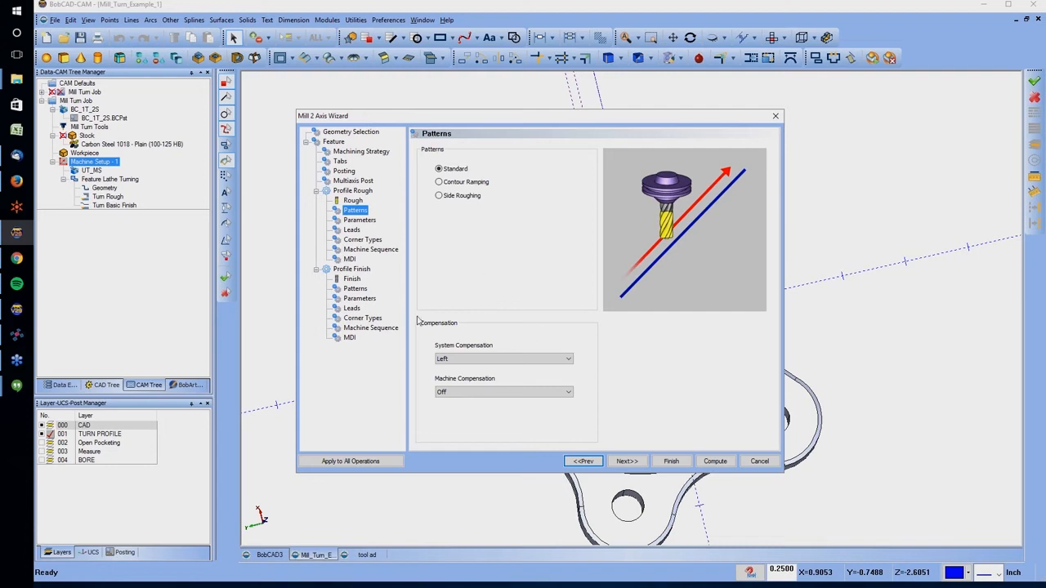
click(359, 220)
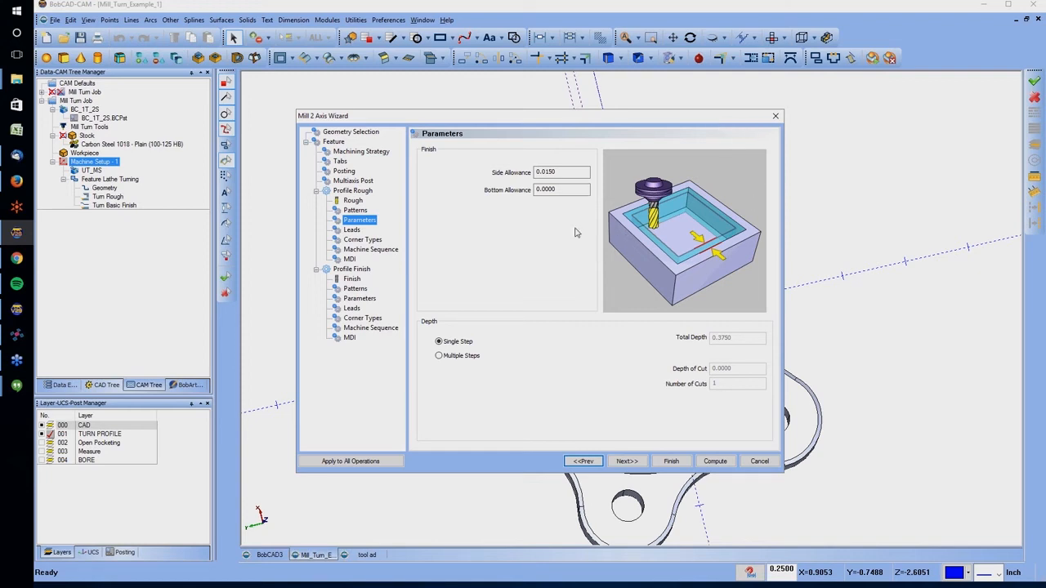
click(439, 356)
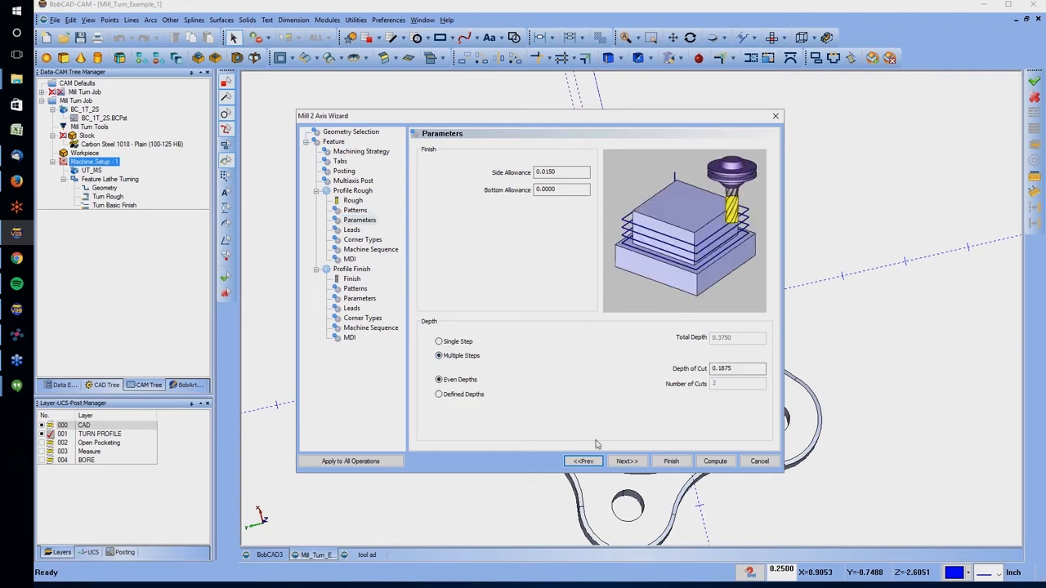
click(626, 461)
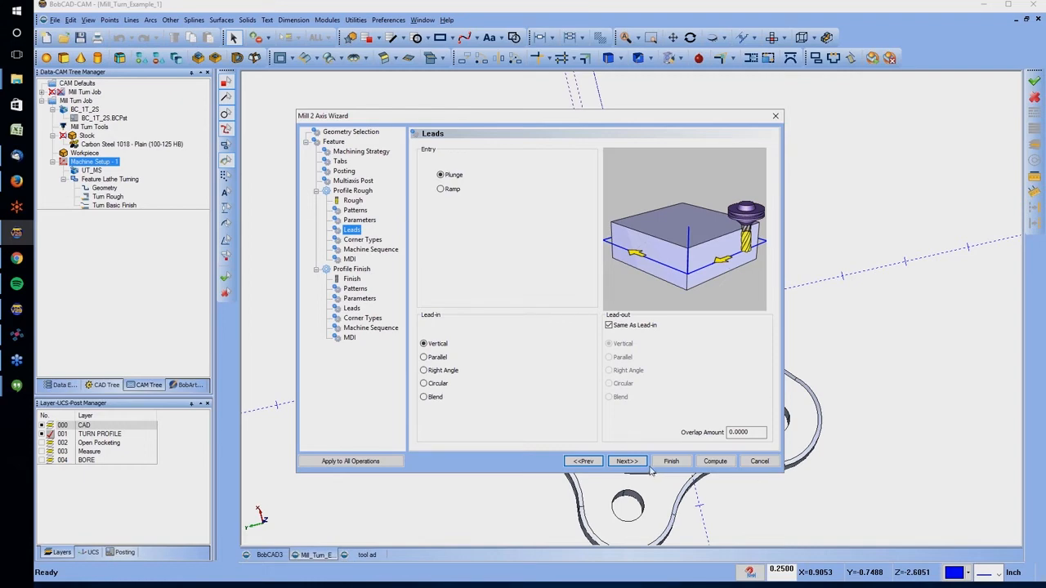
Complete the Mill 2 Axis feature and inspect its profile toolpaths inside the square pocket
click(676, 463)
mouse_move(703, 339)
middle_down()
mouse_move(688, 253)
mouse_move(751, 259)
middle_up()
scroll(646, 233, up, 4)
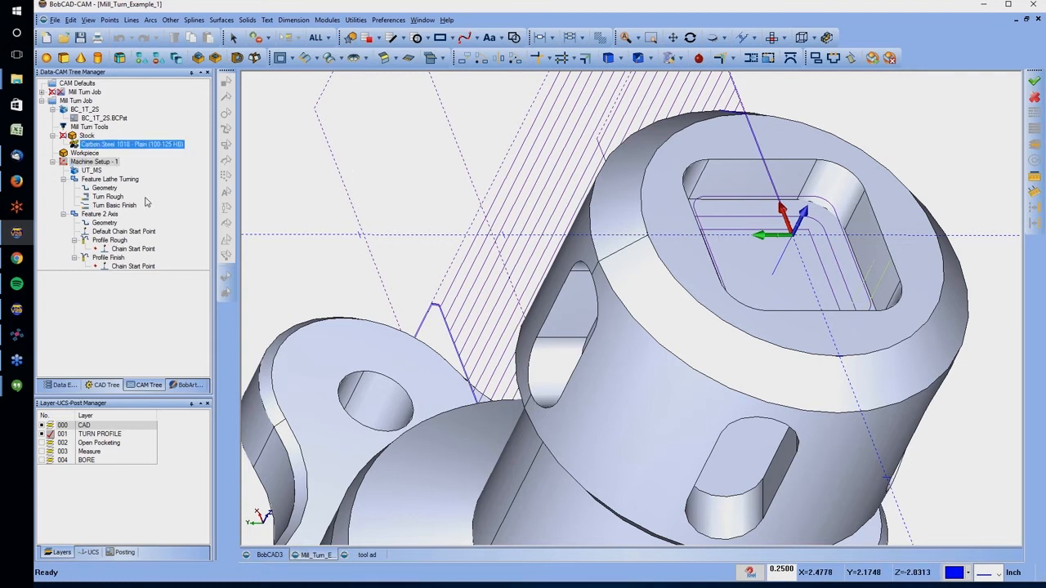
Add an index system under Machine Setup - 1 for milling the side slots
right_click(90, 164)
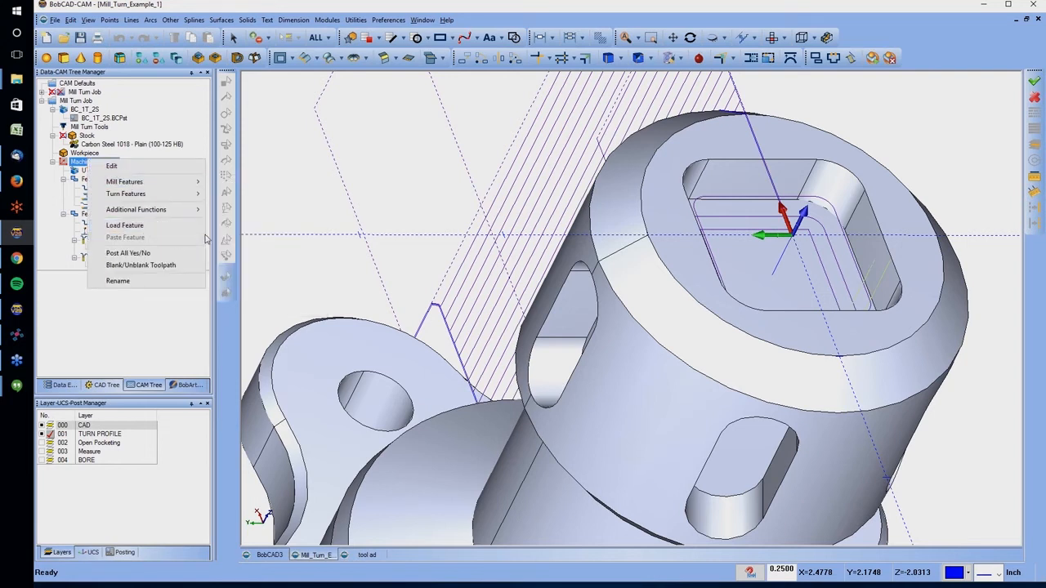
click(394, 196)
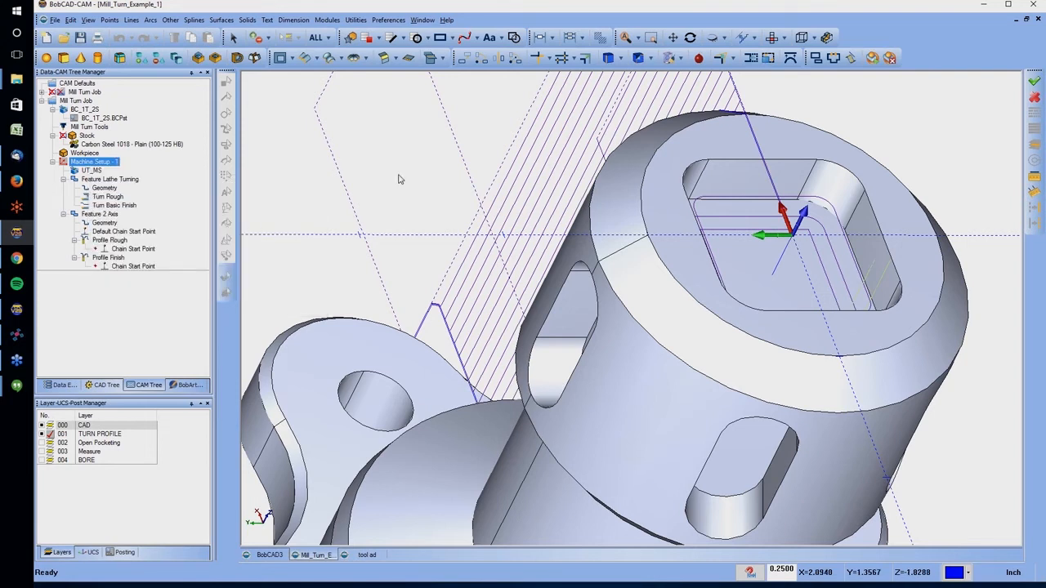
scroll(497, 215, down, 3)
middle_drag(531, 237, 602, 297)
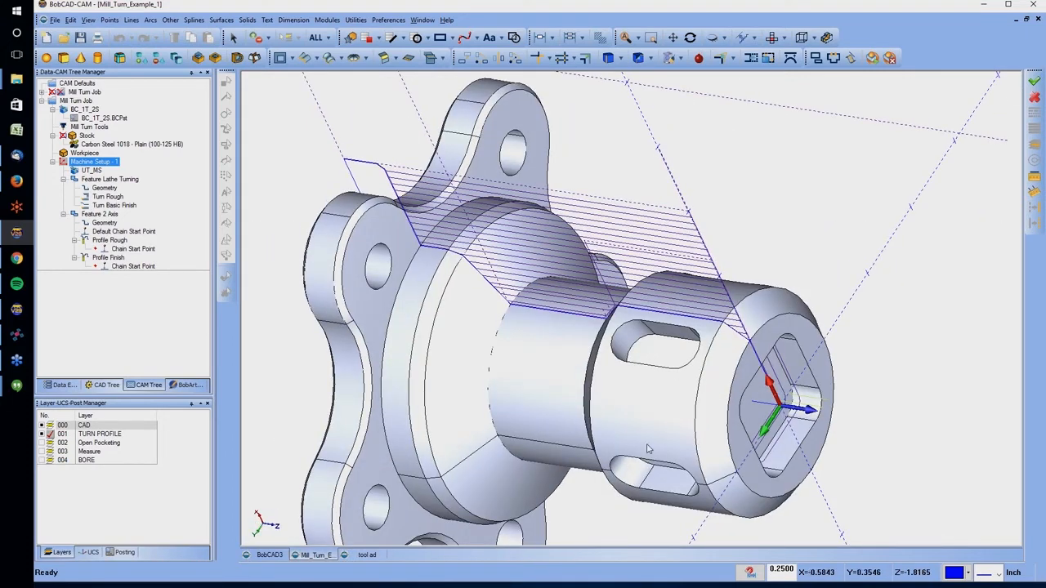
click(152, 267)
click(89, 163)
right_click(91, 164)
mouse_move(142, 214)
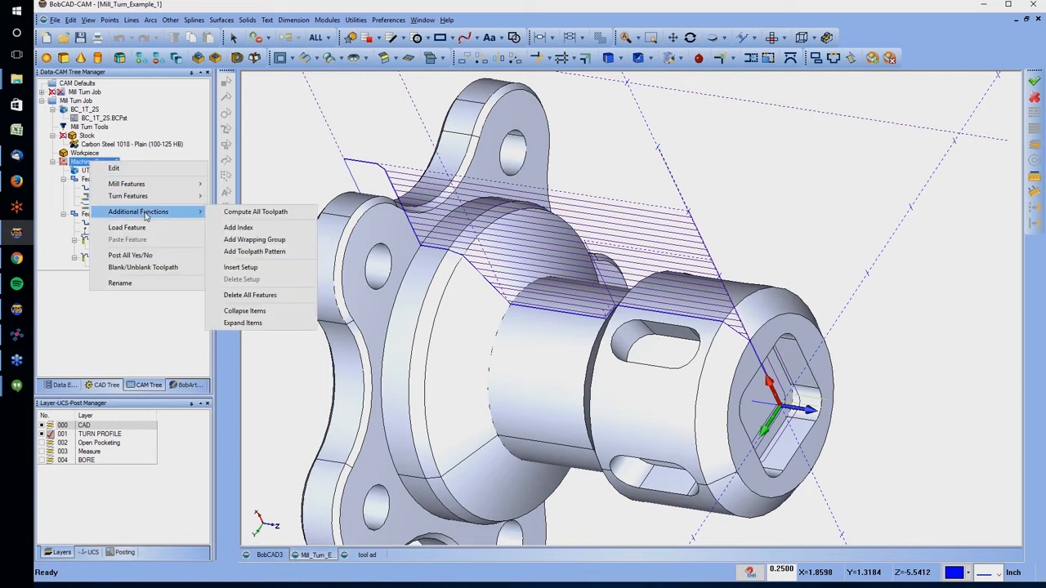
click(262, 231)
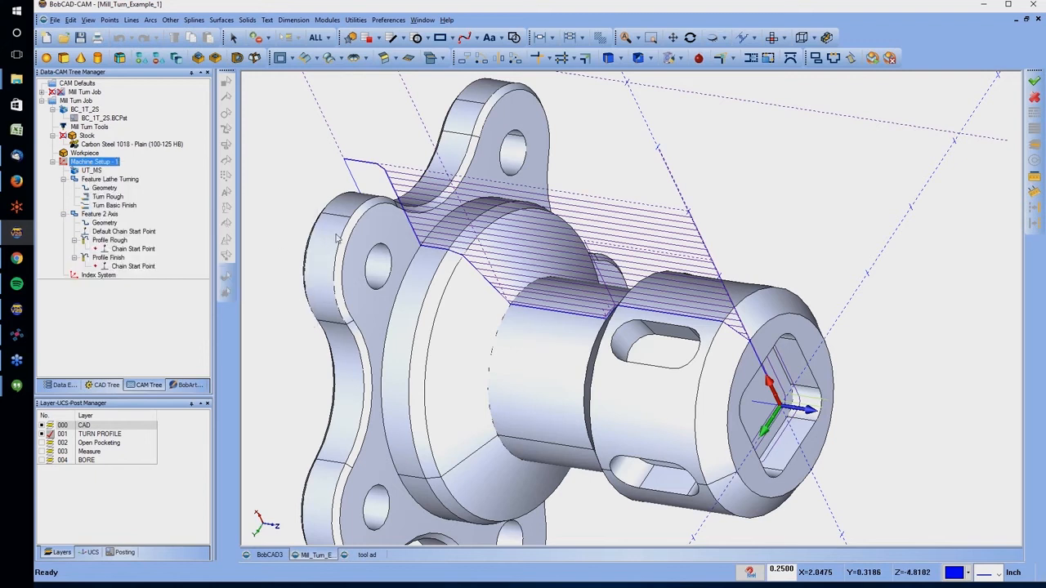
Define the index system with Pick a Surface, using the floor face of the upper side slot
drag(106, 214, 105, 255)
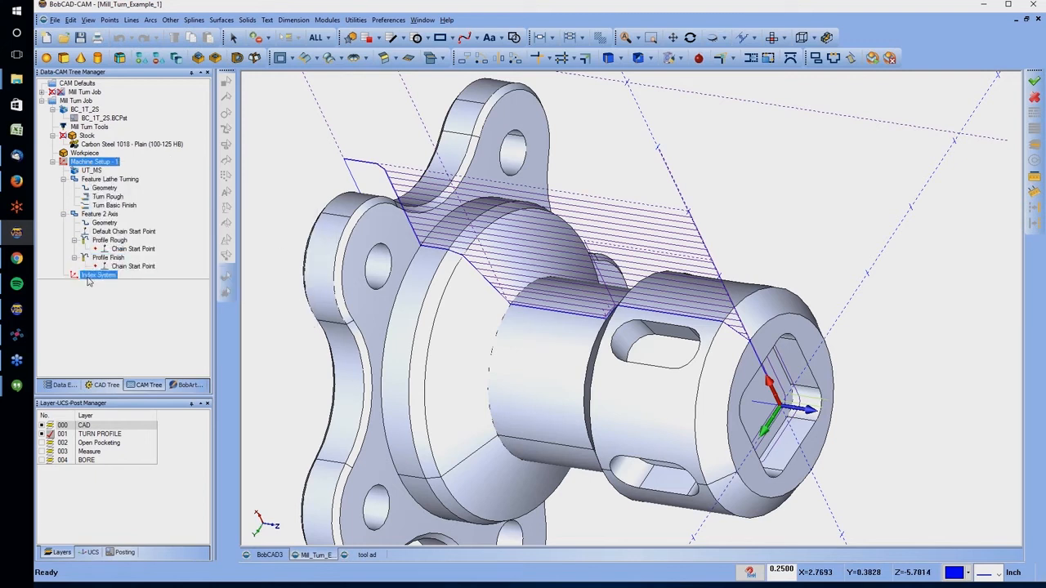
right_click(102, 275)
click(119, 283)
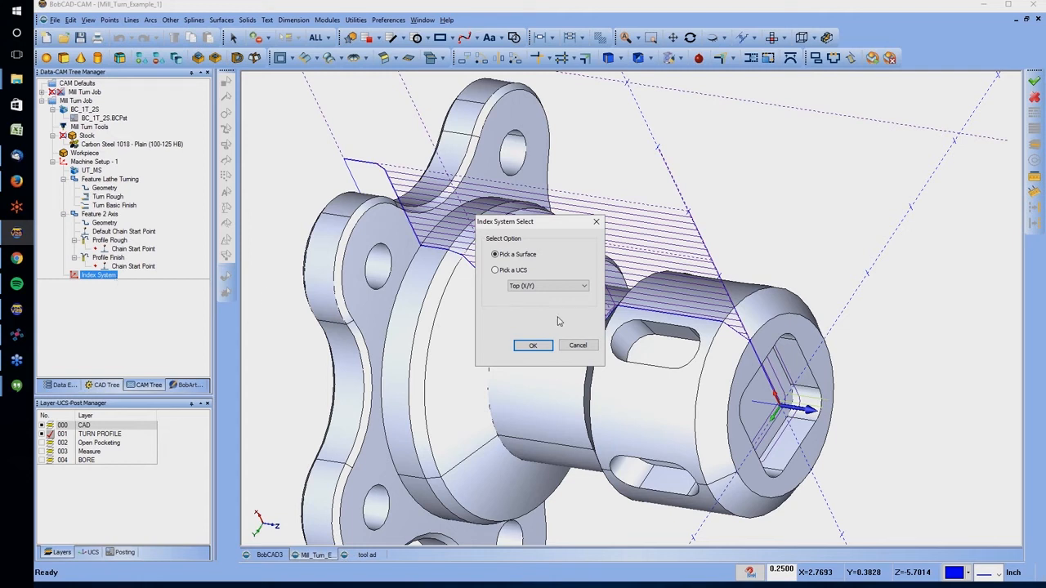
click(533, 345)
click(662, 349)
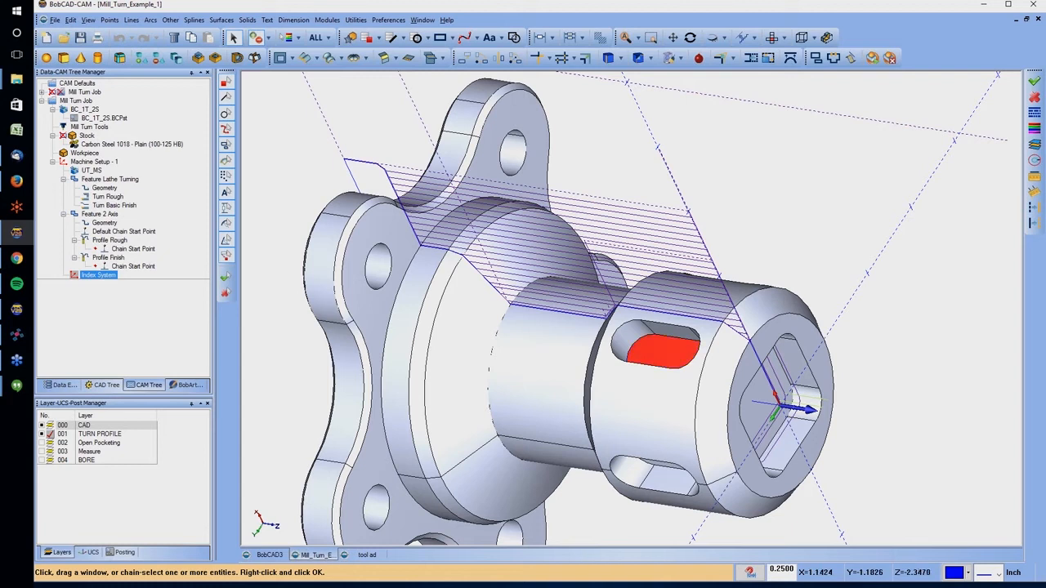
right_click(662, 216)
click(683, 220)
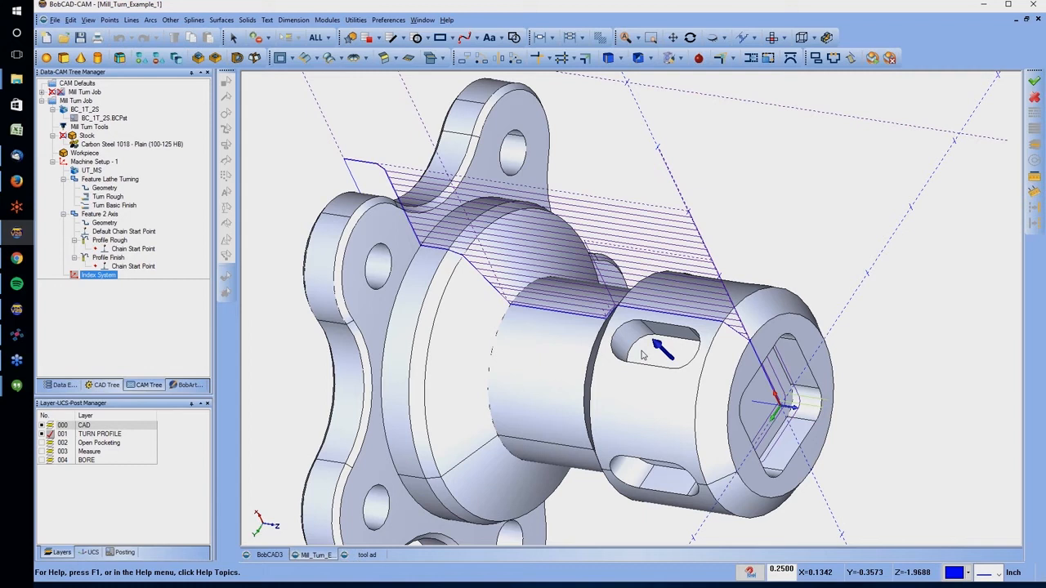
Start a Mill 2 Axis feature under the index system with the slot's straight floor edge as geometry
click(102, 272)
right_click(96, 275)
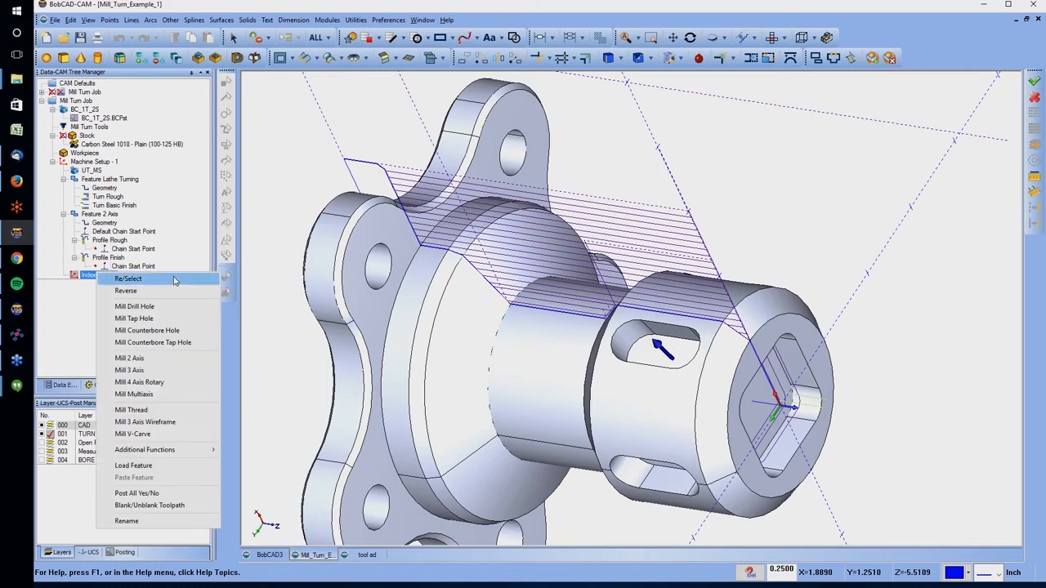
click(130, 360)
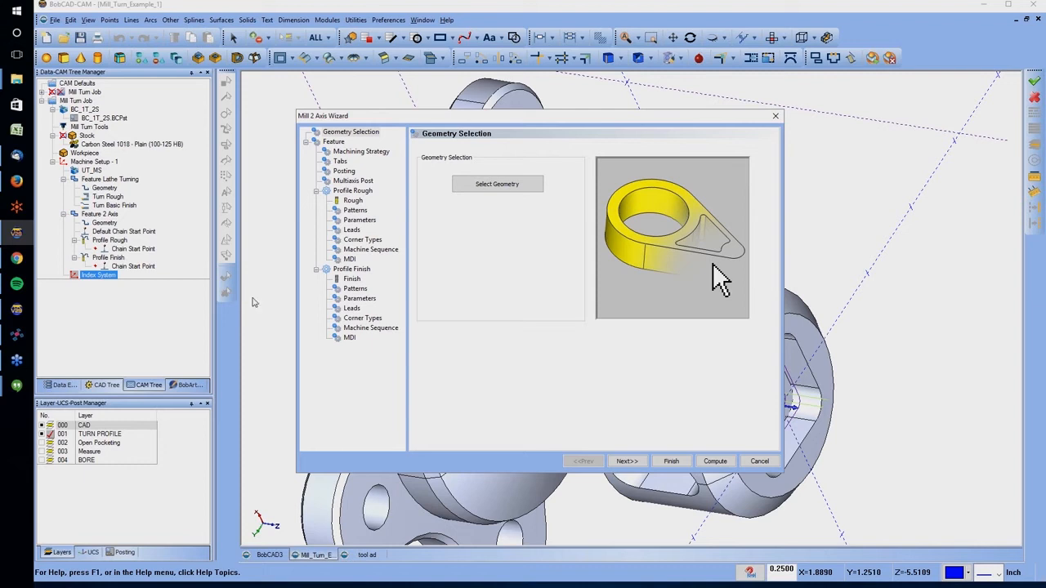
click(501, 184)
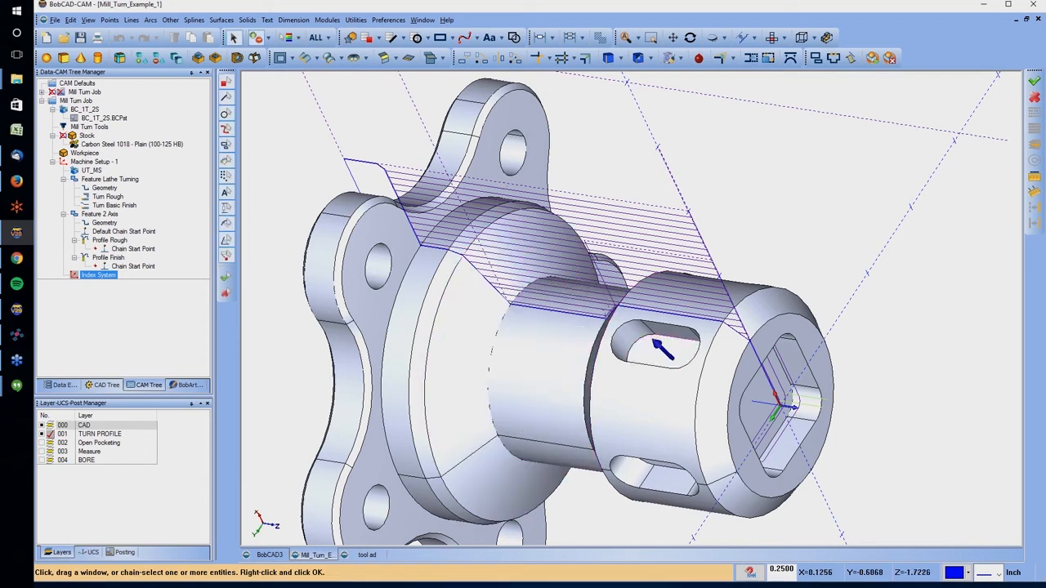
click(670, 336)
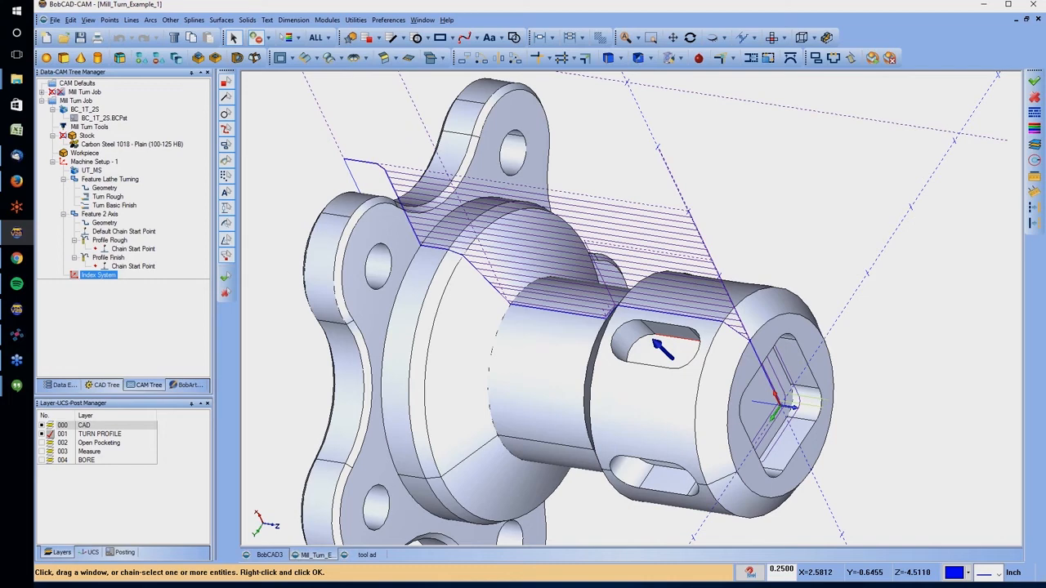
right_click(384, 142)
click(402, 150)
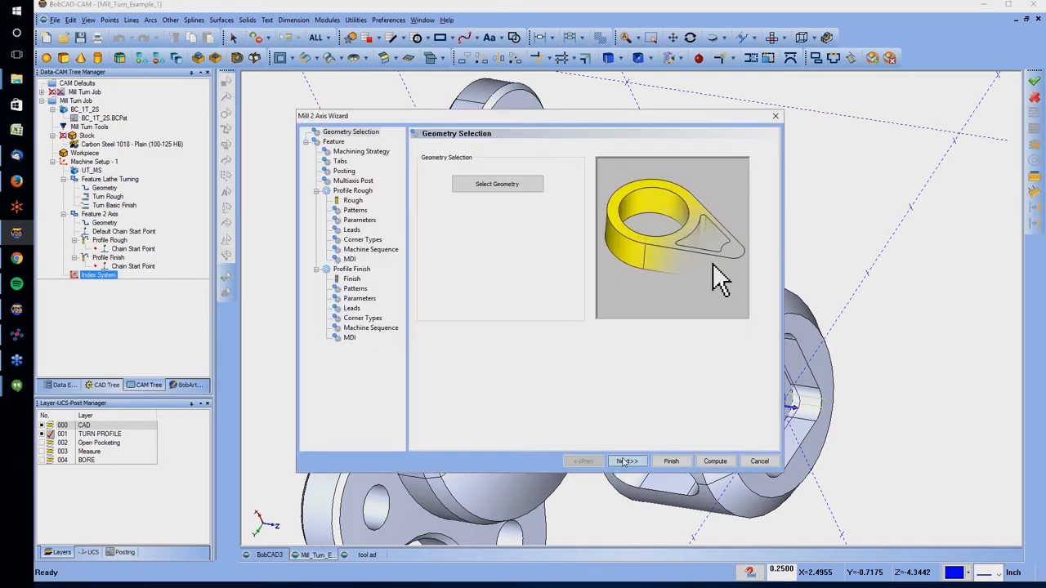
Pick the slot's rim and floor to set both the top of feature and the total depth to 0.3497
click(615, 460)
click(541, 299)
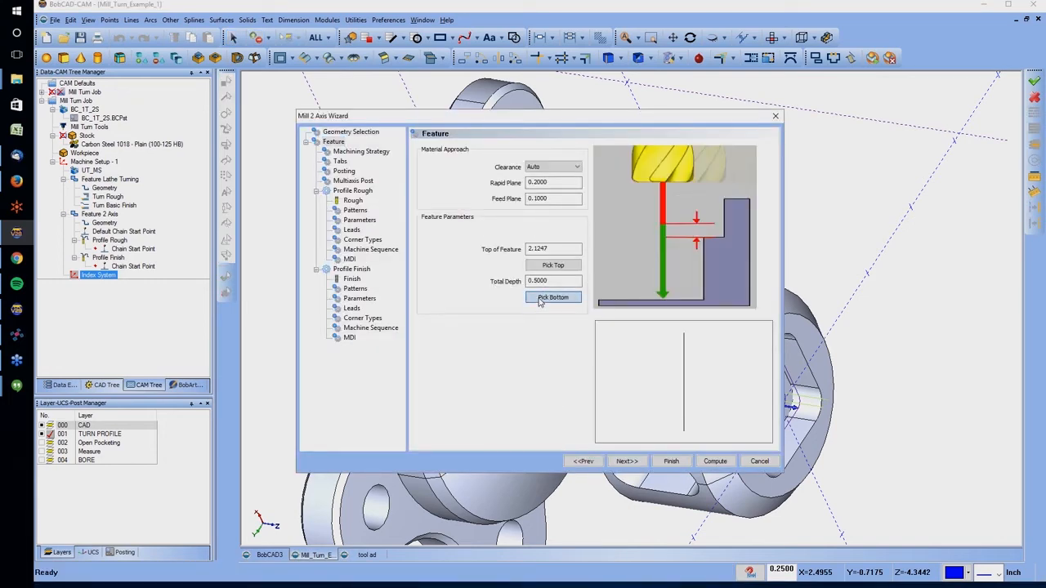
click(654, 340)
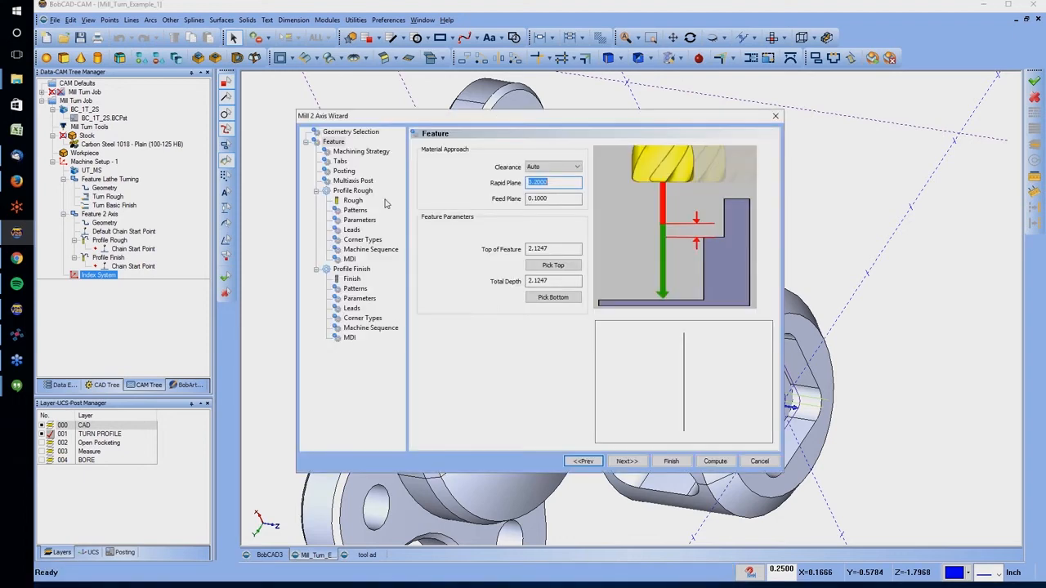
click(547, 267)
right_click(574, 182)
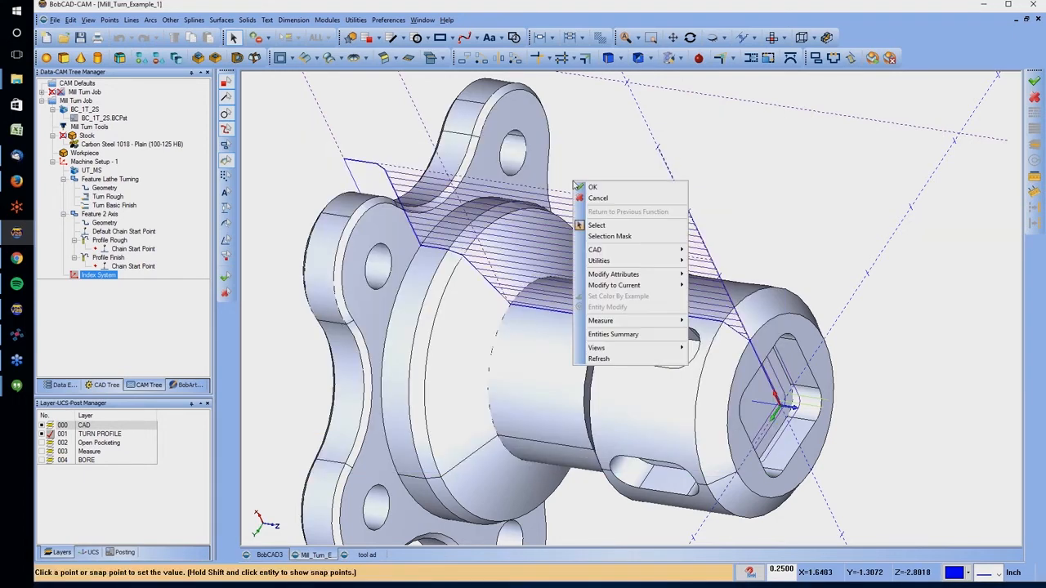
click(582, 187)
right_click(612, 213)
click(627, 255)
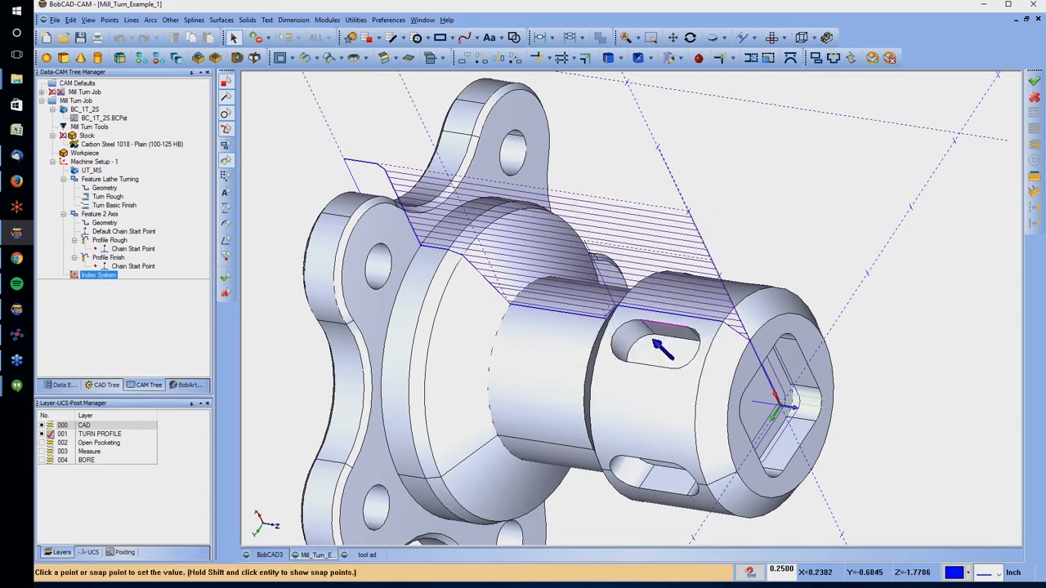
click(652, 340)
click(552, 295)
click(654, 340)
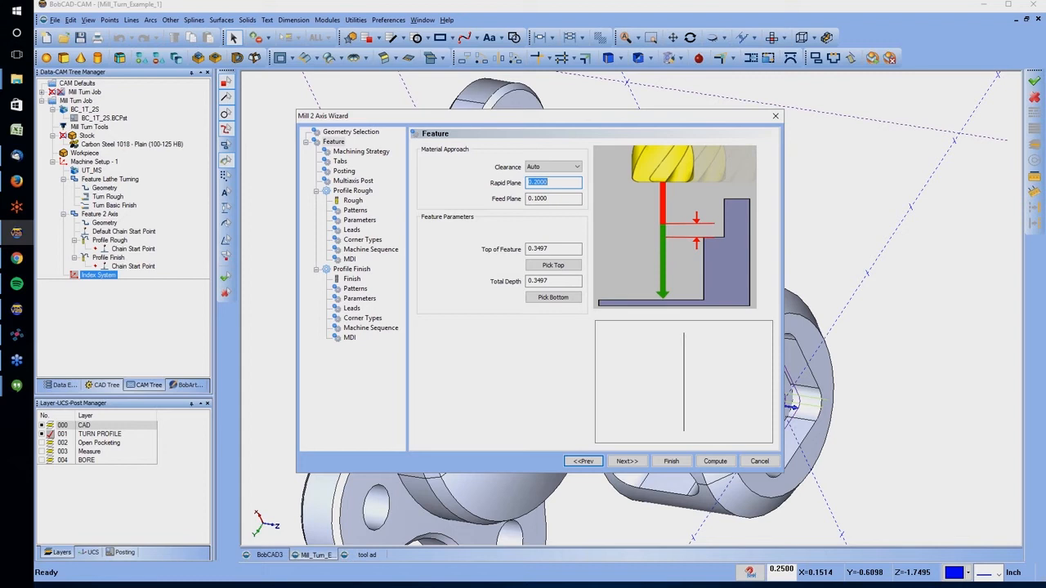
Remove the Profile Finish operation from the slot's Mill 2 Axis feature and compute its Profile Rough toolpath
click(348, 152)
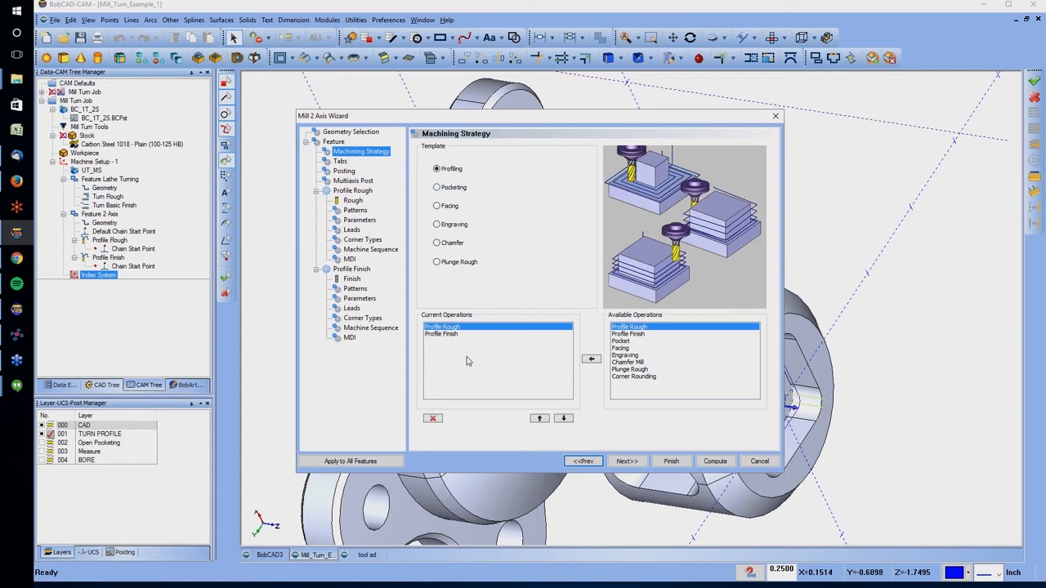
click(438, 334)
click(434, 419)
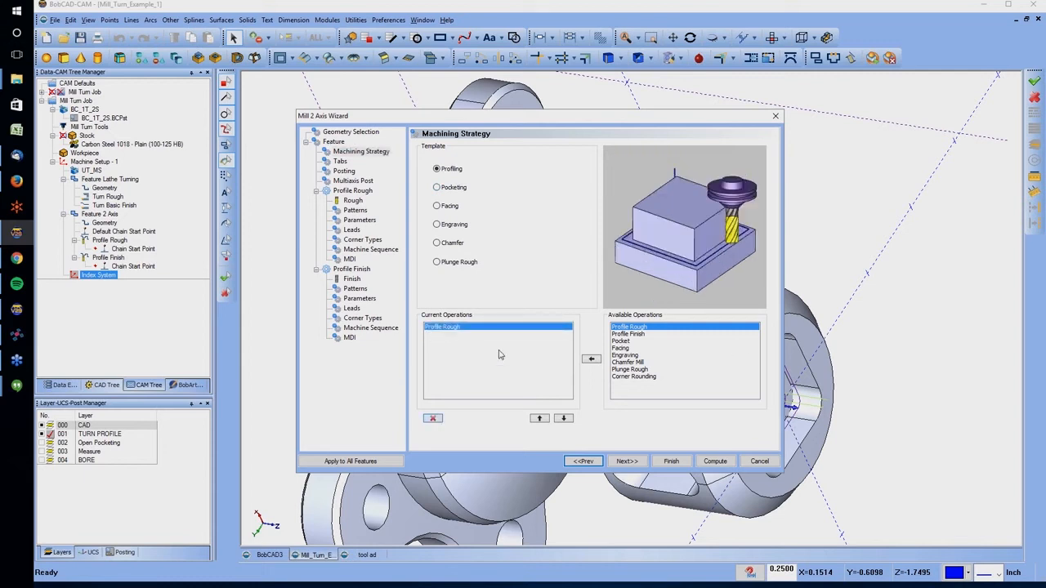
click(626, 461)
click(353, 201)
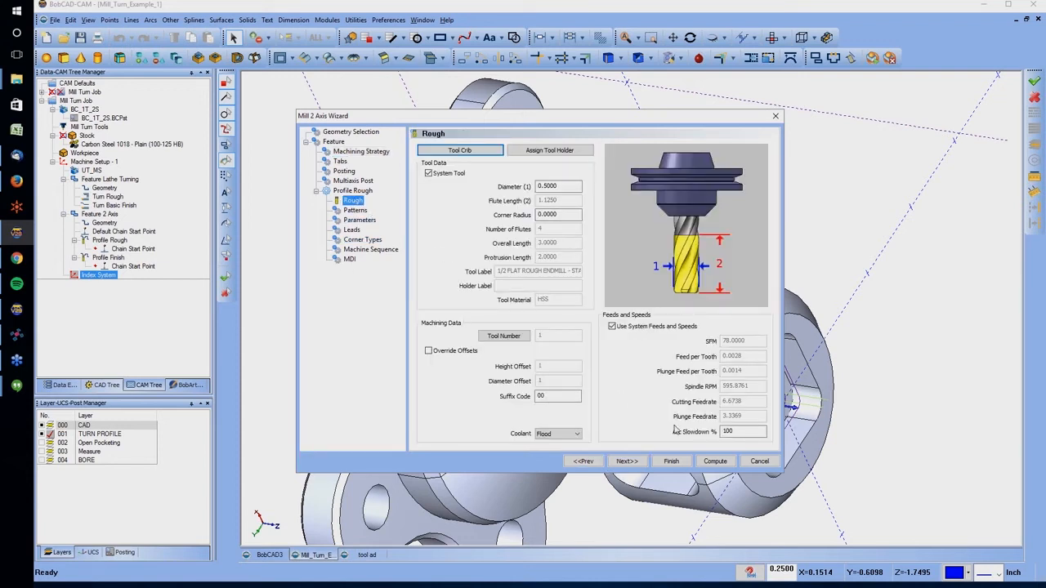
click(715, 461)
scroll(713, 302, up, 3)
middle_drag(713, 302, 683, 345)
middle_drag(685, 282, 784, 376)
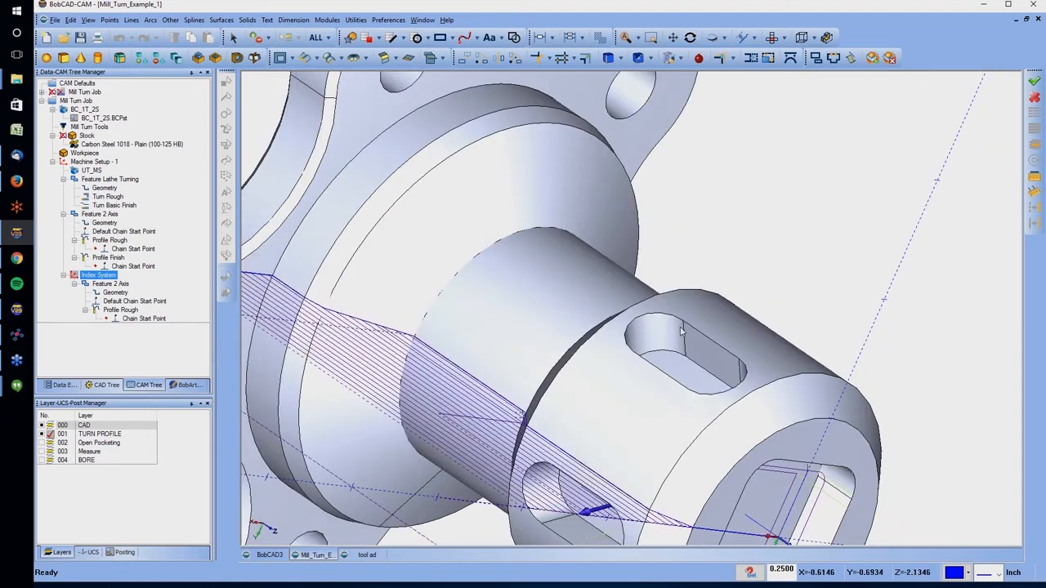
middle_drag(807, 333, 743, 353)
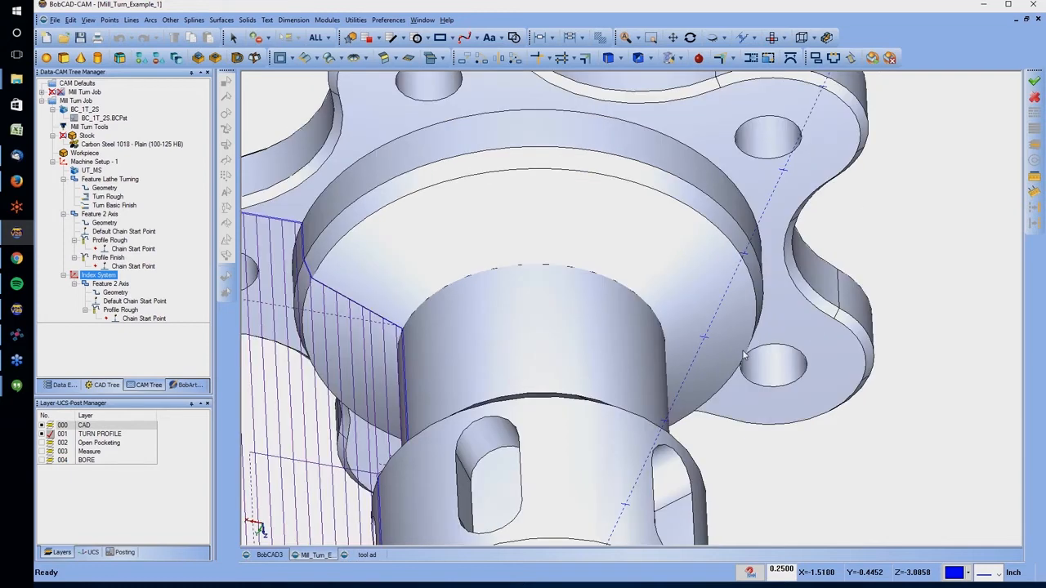
right_click(135, 301)
key(alt+Tab)
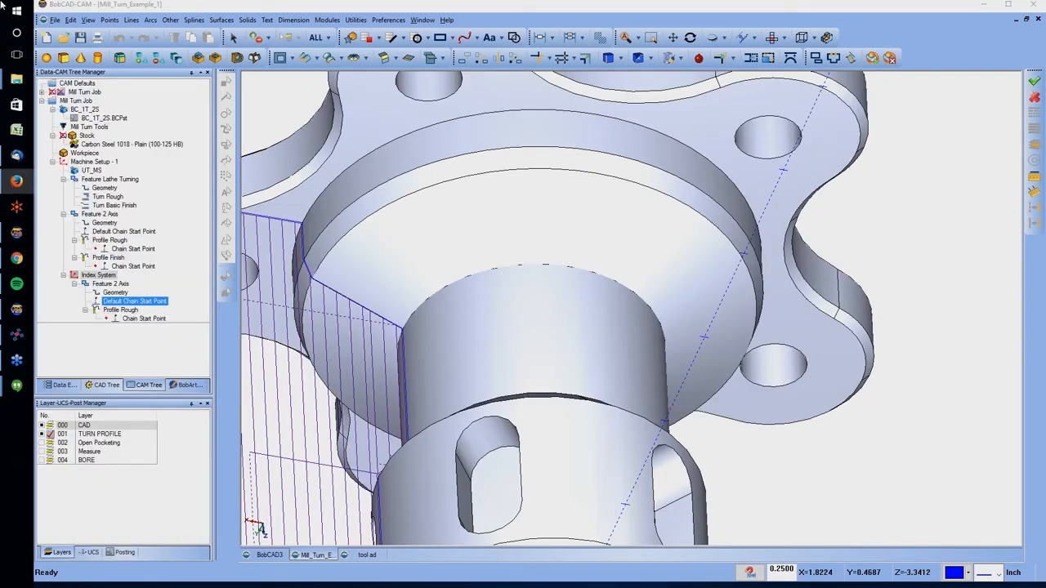
key(alt+Tab)
key(alt+Tab)
key(alt+Tab)
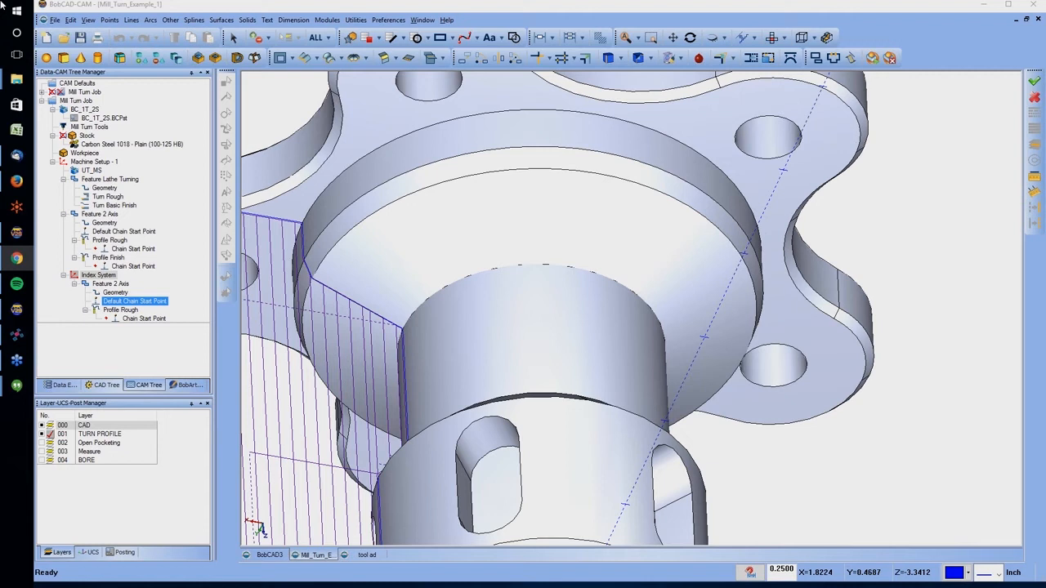
click(84, 153)
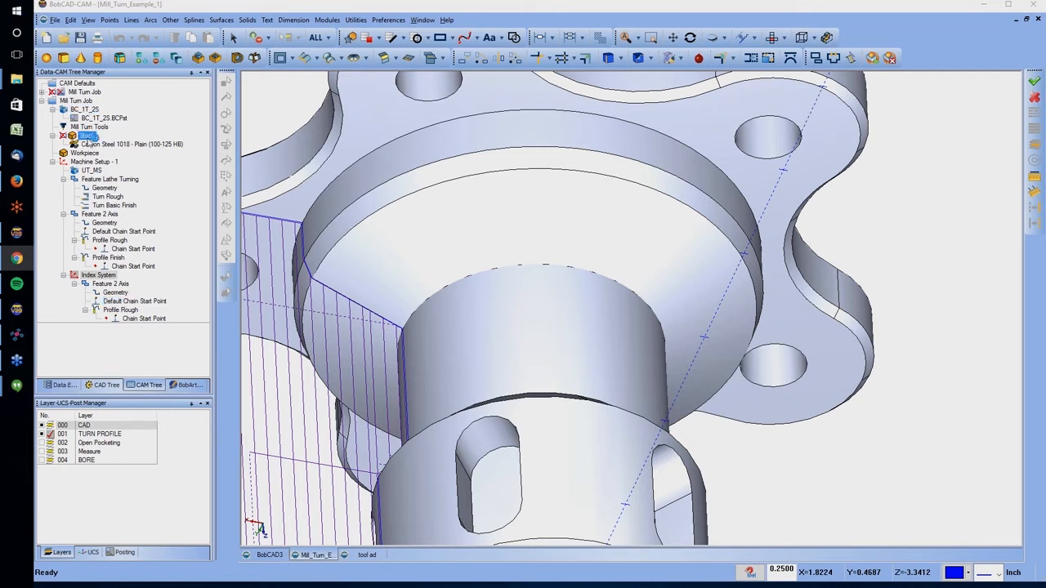
click(123, 144)
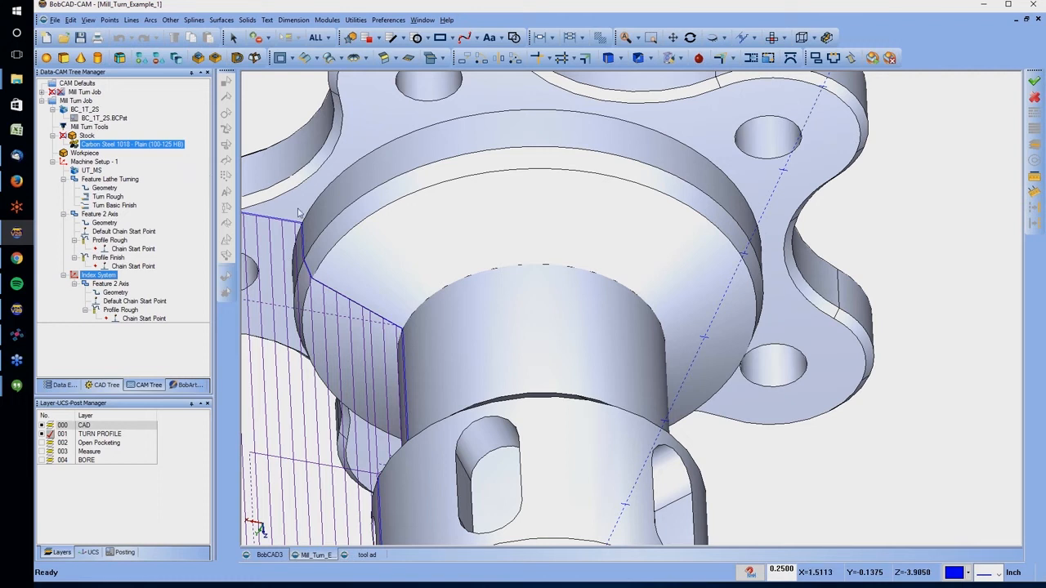
Collapse the current Mill Turn Job, expand the prepared job above it and unblank all of that job's items
click(82, 101)
click(43, 101)
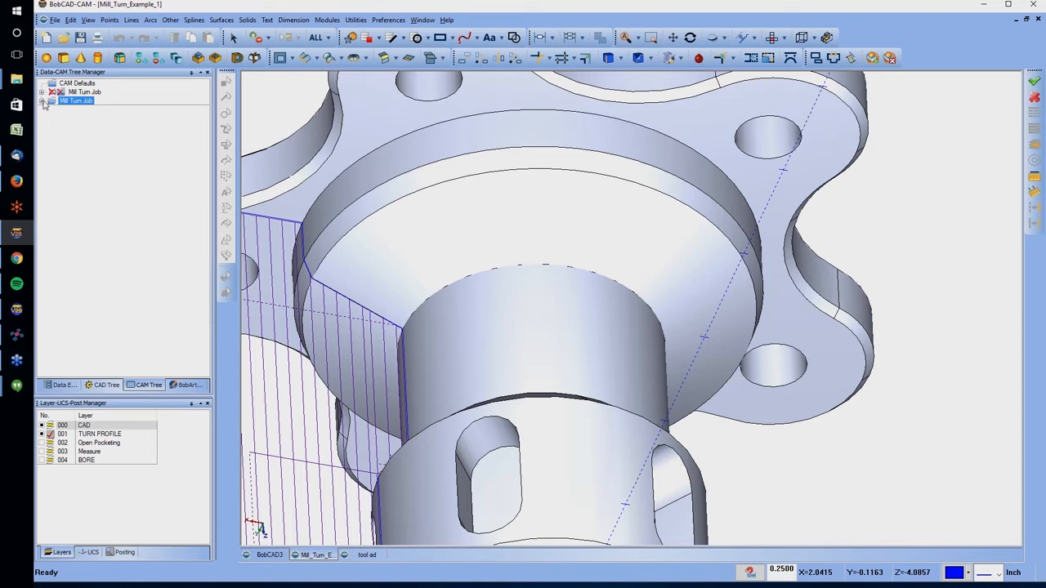
click(42, 101)
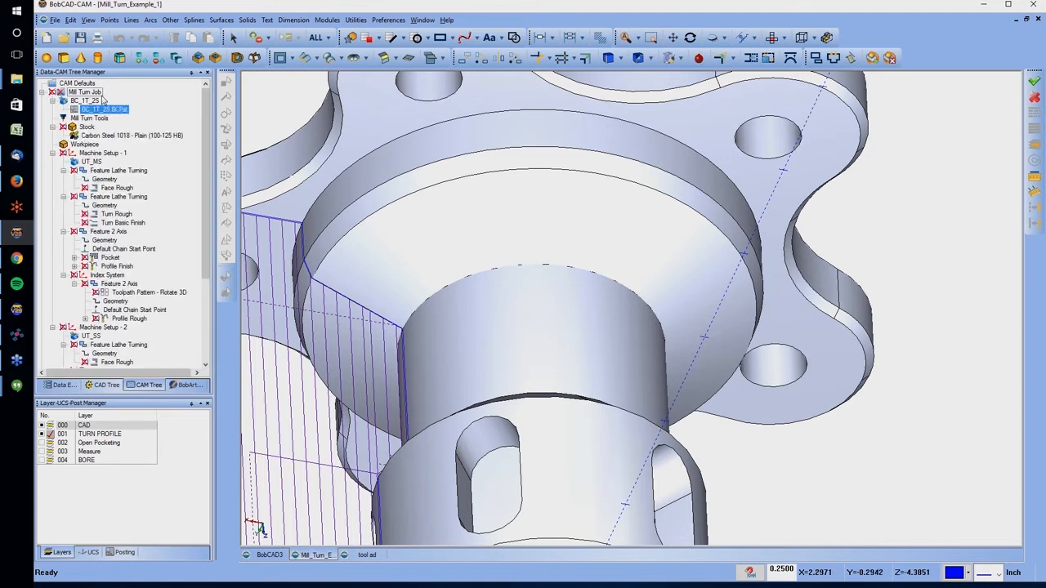
right_click(94, 92)
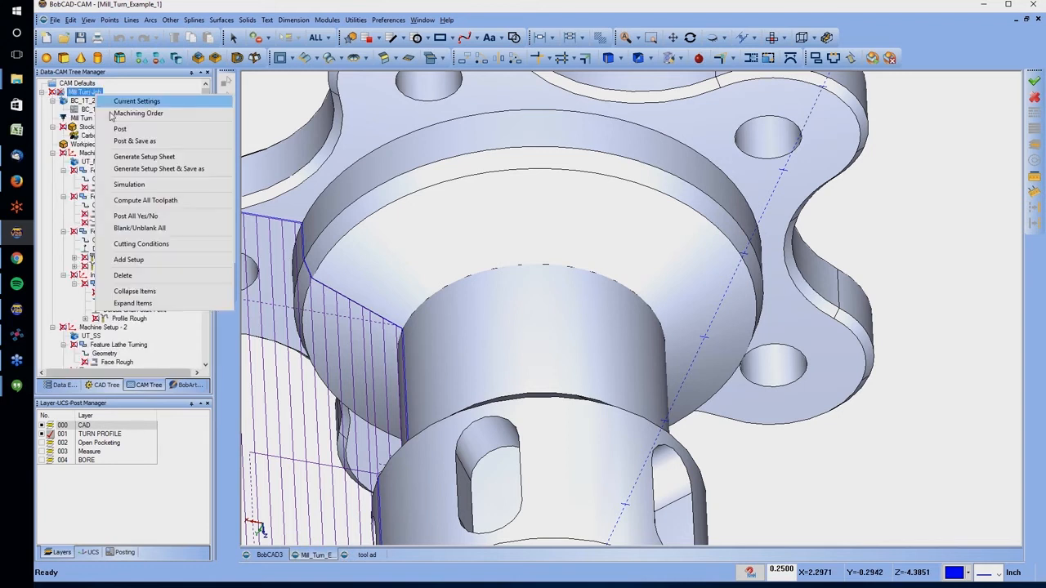
click(167, 231)
middle_drag(474, 286, 535, 217)
scroll(590, 196, down, 3)
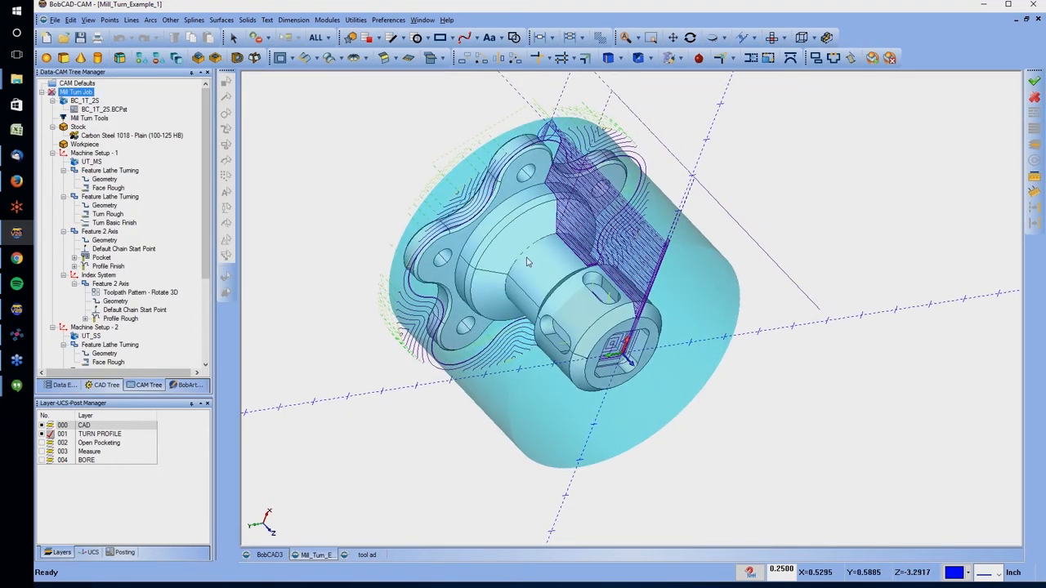
Open the simulation of the prepared Mill Turn Job and switch it from tool to full machine display
click(105, 240)
click(78, 92)
right_click(77, 92)
click(141, 202)
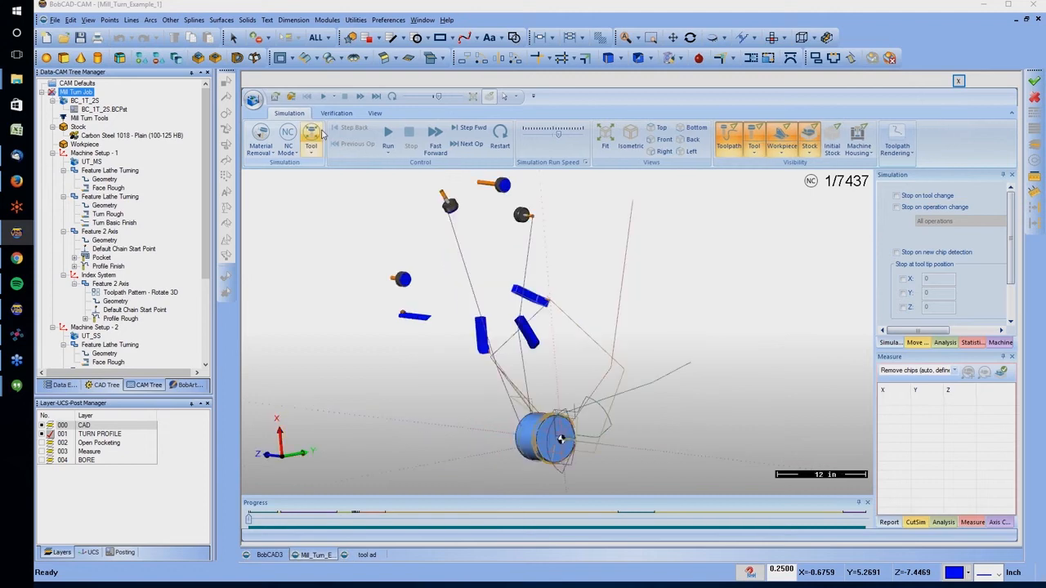
middle_drag(398, 227, 372, 263)
middle_drag(707, 365, 412, 353)
scroll(413, 326, down, 5)
scroll(525, 367, up, 4)
scroll(412, 353, up, 5)
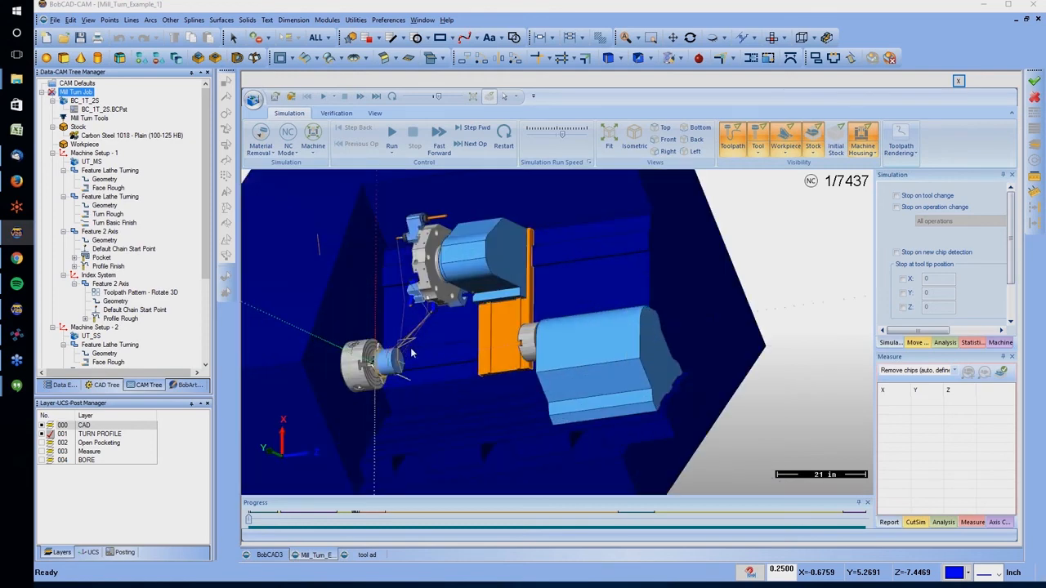
Hide the toolpath in the machine simulation, lower the run speed and run the simulation
mouse_move(426, 317)
middle_down()
mouse_move(408, 294)
mouse_move(420, 312)
middle_up()
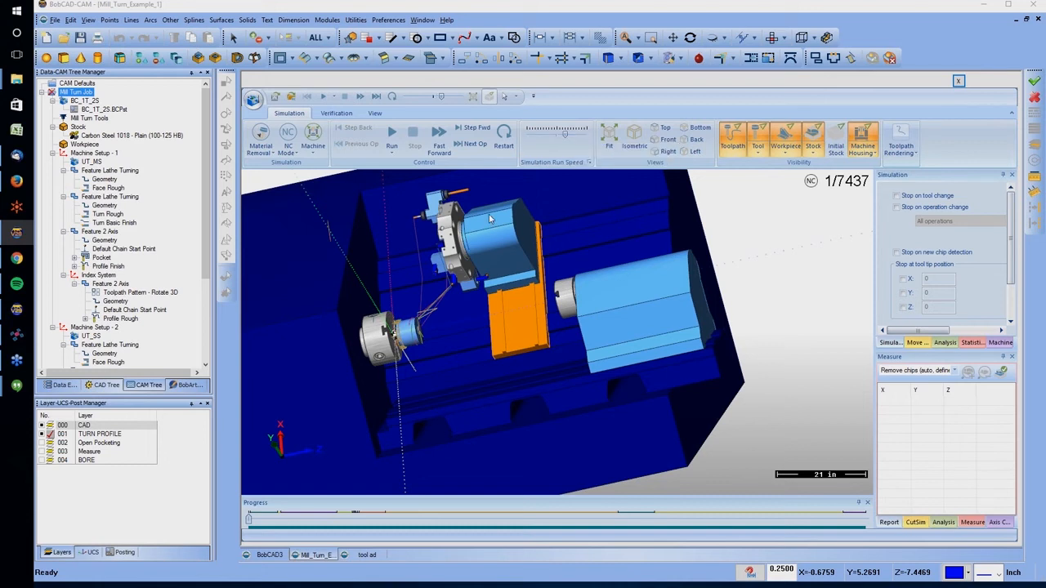
scroll(670, 282, up, 2)
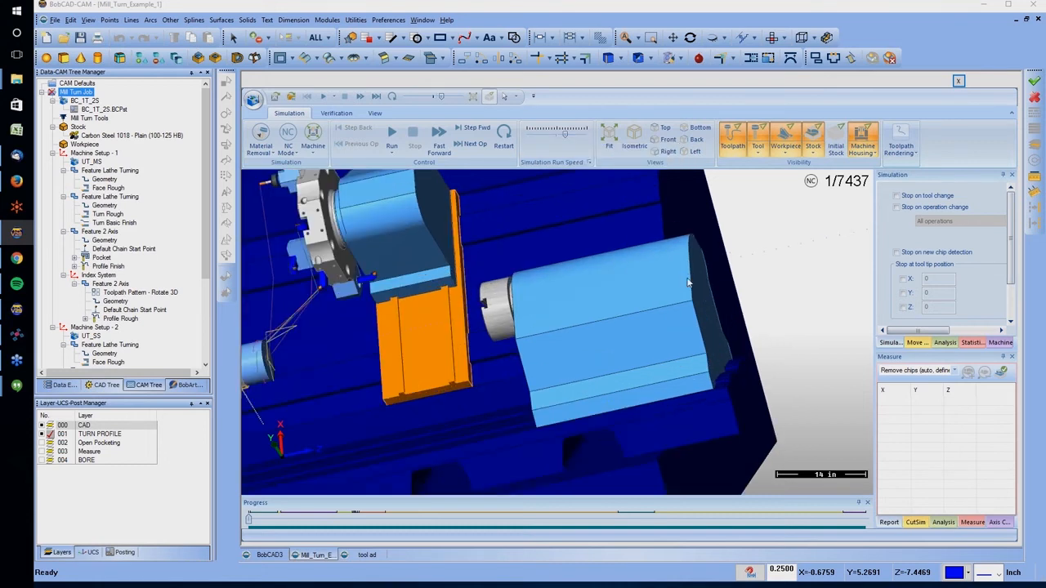
scroll(682, 282, down, 4)
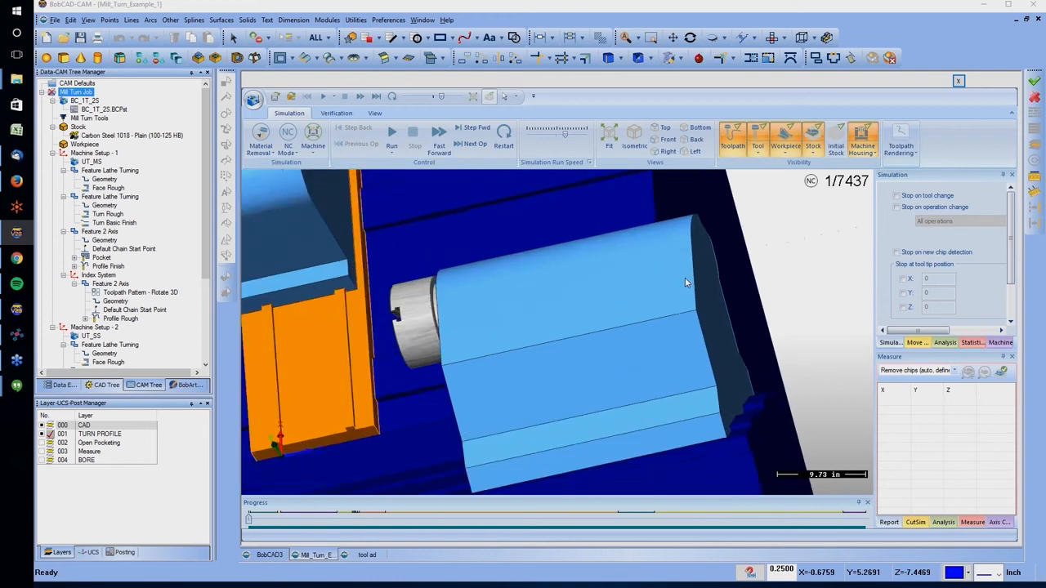
middle_drag(722, 249, 569, 270)
scroll(584, 278, up, 4)
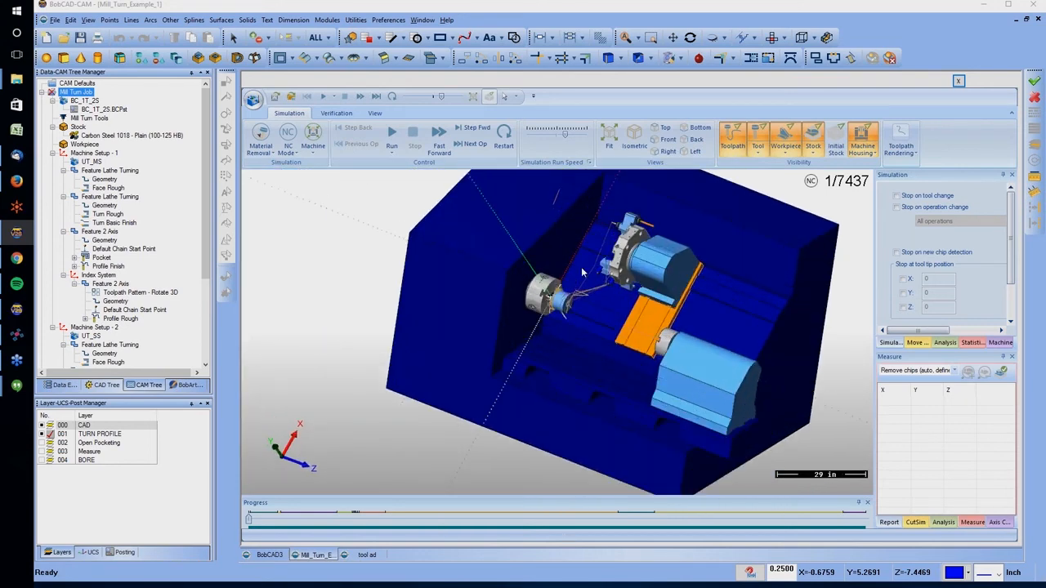
click(732, 138)
drag(567, 135, 543, 134)
click(392, 137)
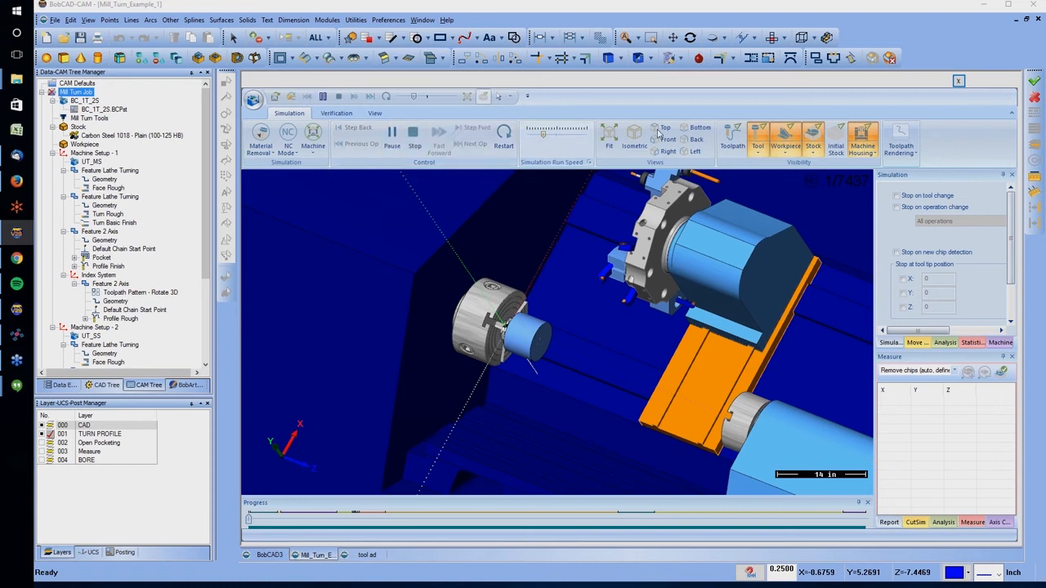
Hide the workpiece and the machine housing while the simulation runs to expose the stock and turret
click(785, 138)
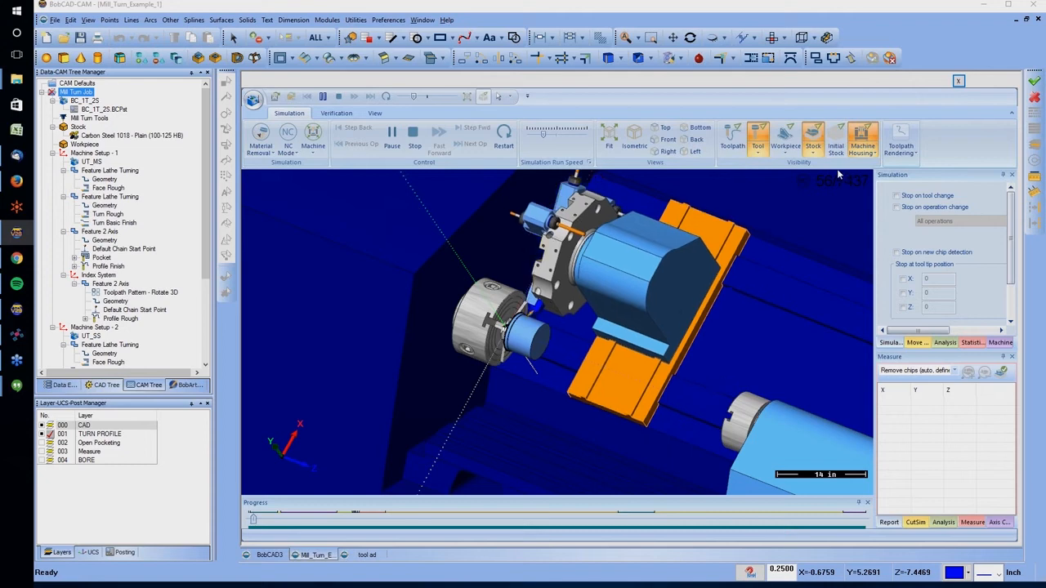
click(863, 139)
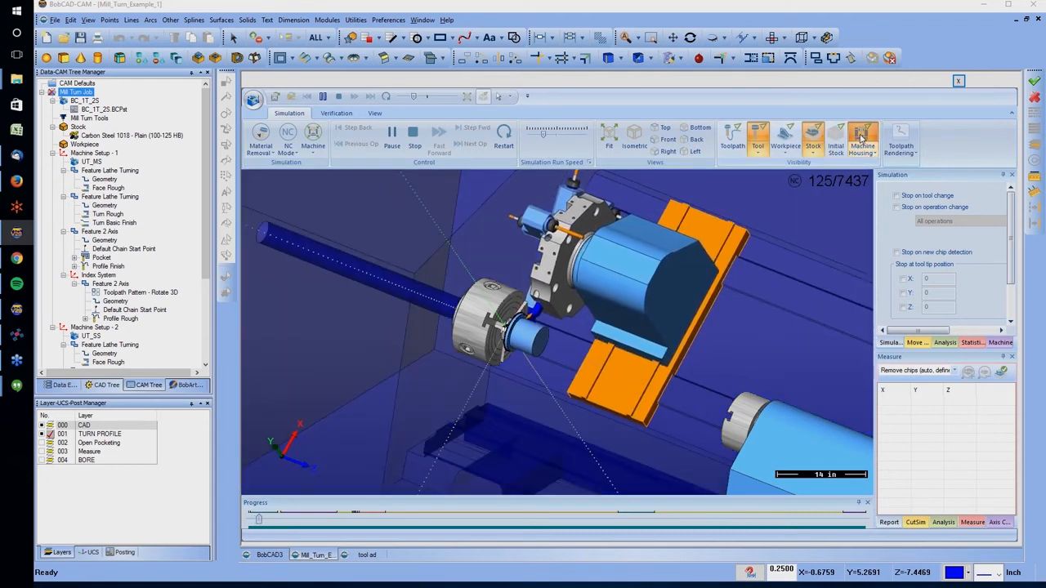
click(862, 138)
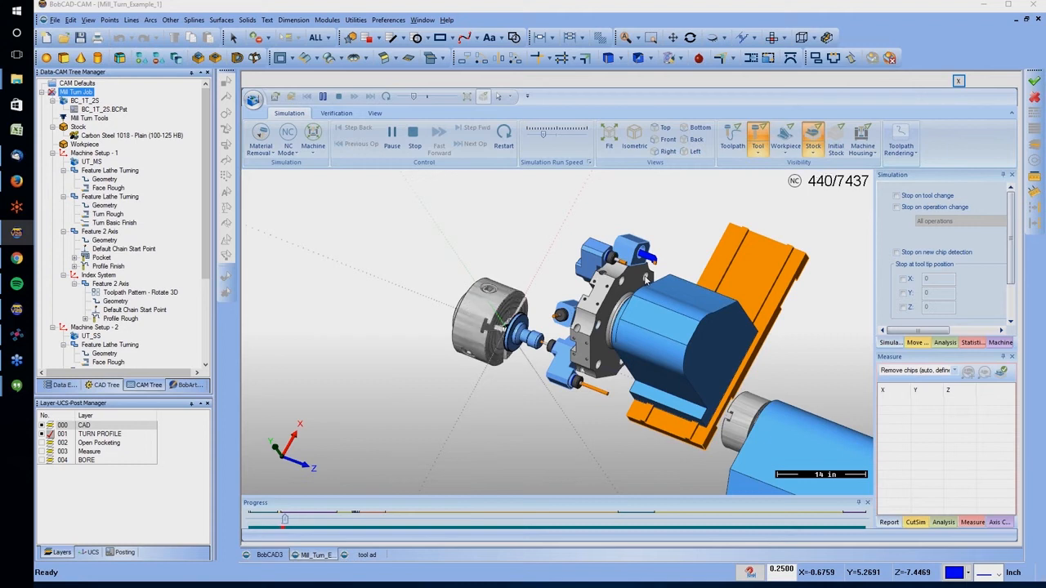
key(alt+Tab)
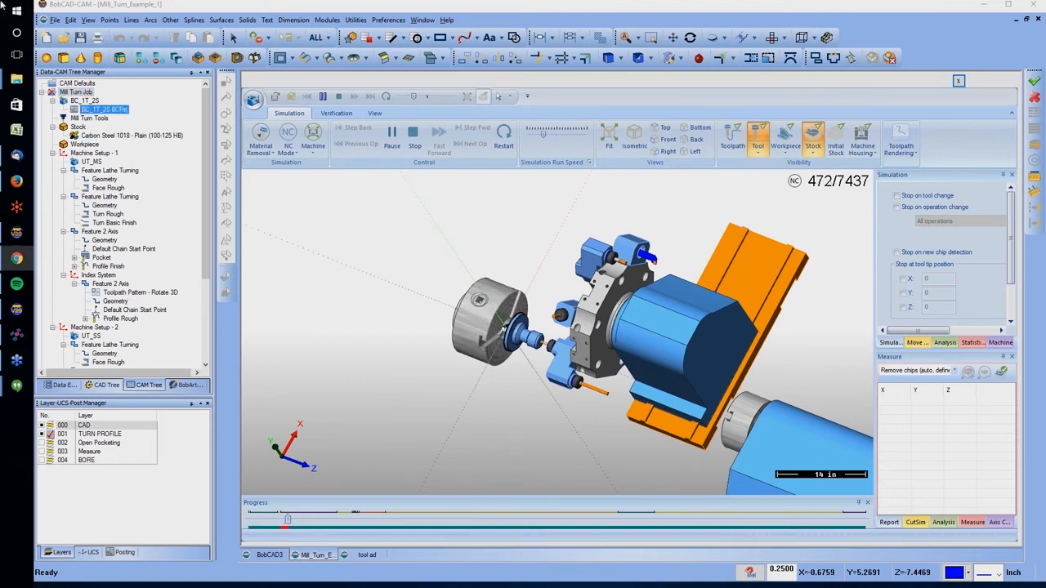
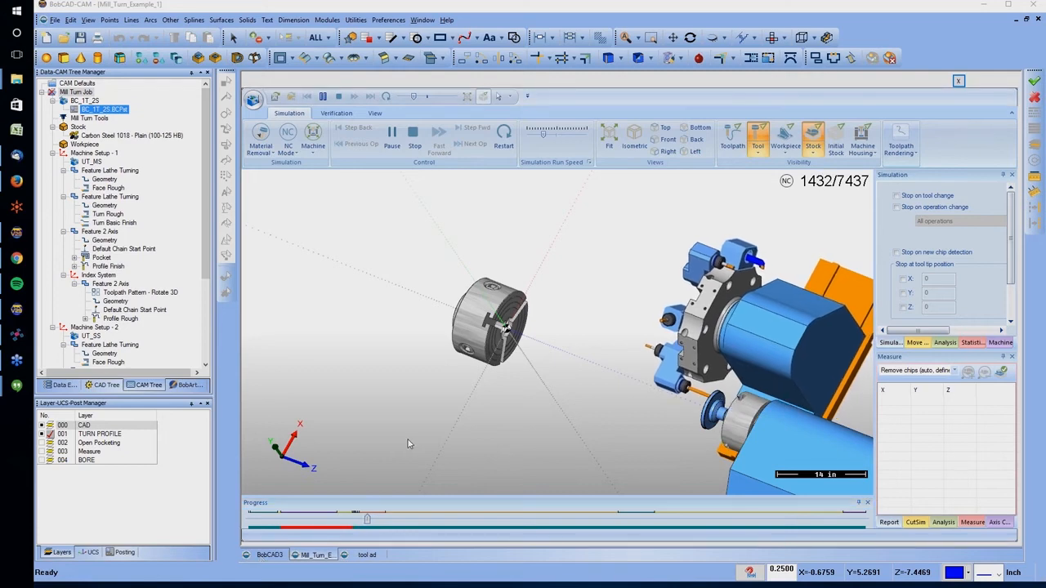
Raise the simulation run speed, watch the sub-spindle machining up close through the end of the program and close the simulation
middle_drag(567, 433, 776, 439)
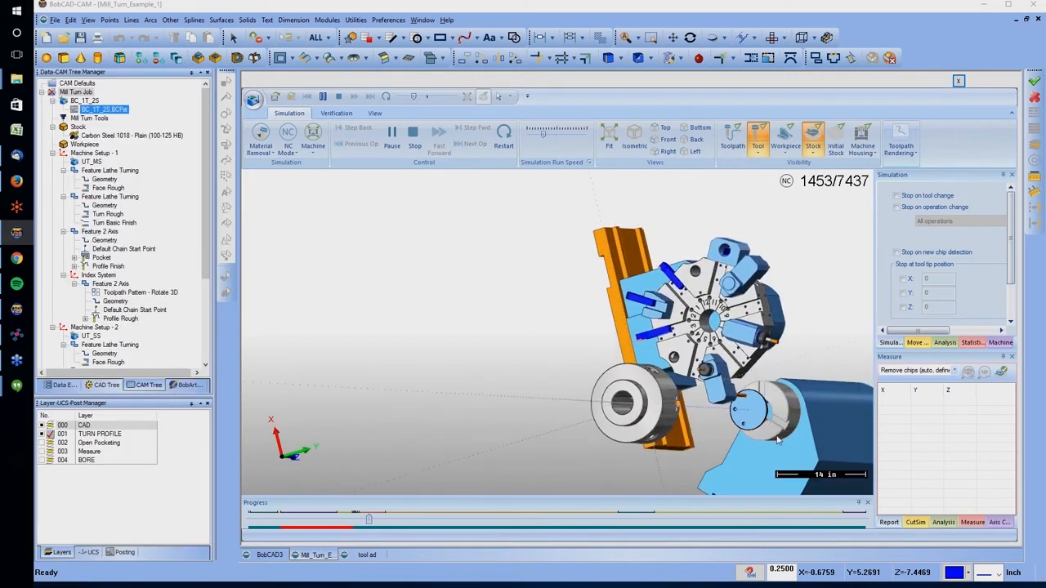
scroll(777, 439, up, 2)
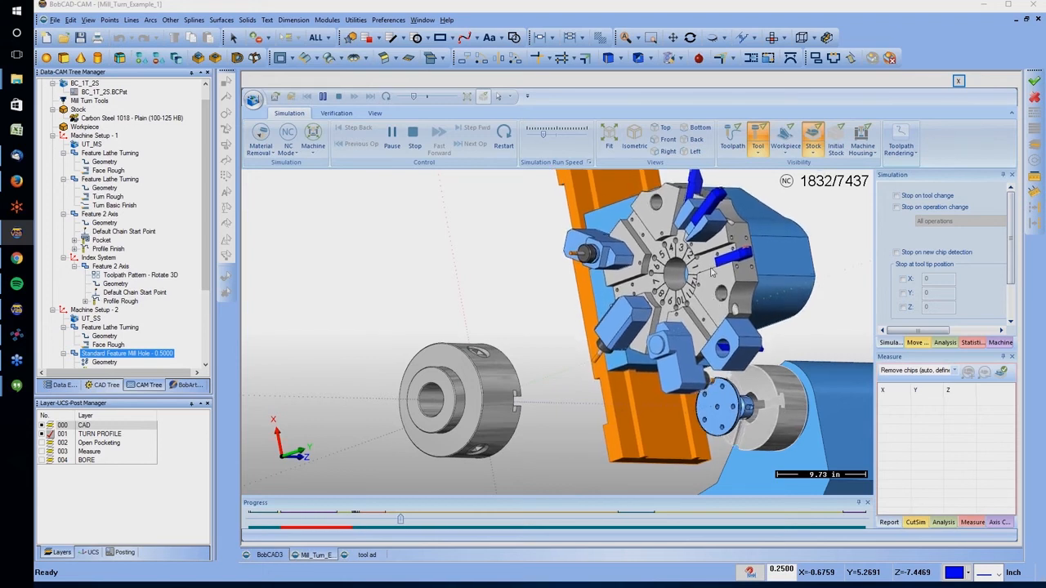
drag(543, 136, 560, 138)
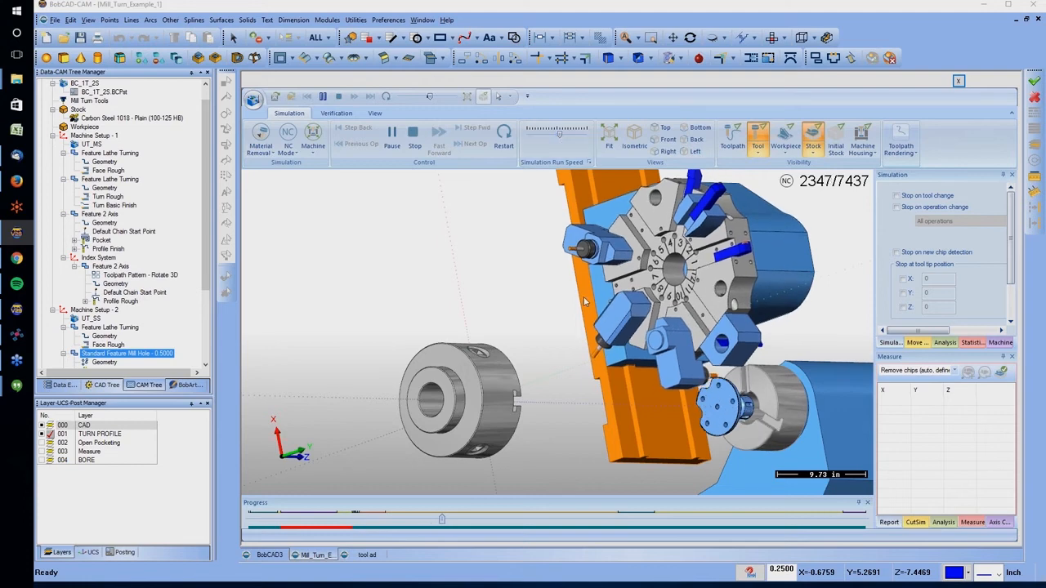
scroll(760, 433, up, 1)
scroll(759, 433, up, 2)
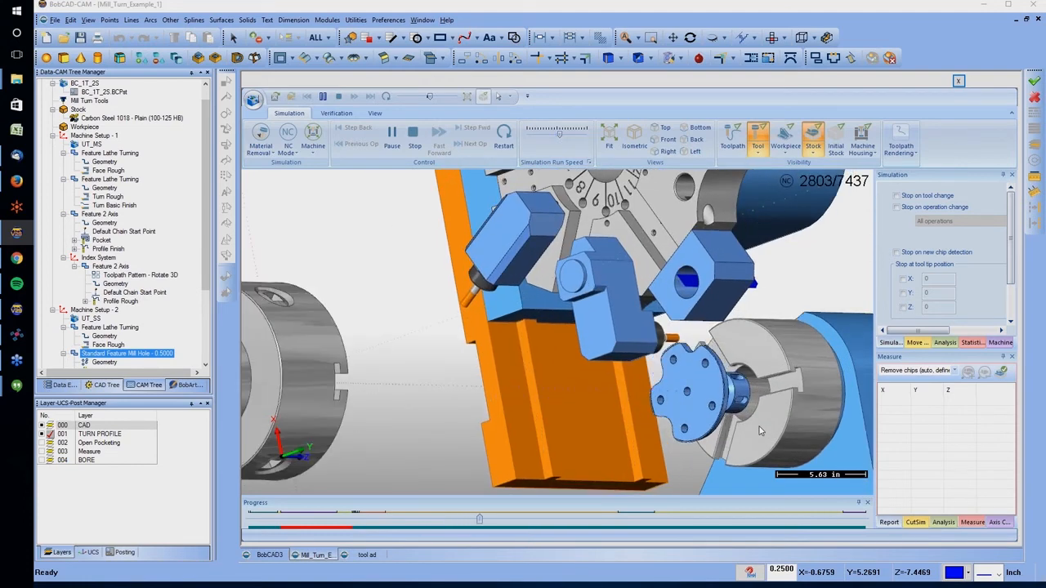
scroll(758, 416, up, 2)
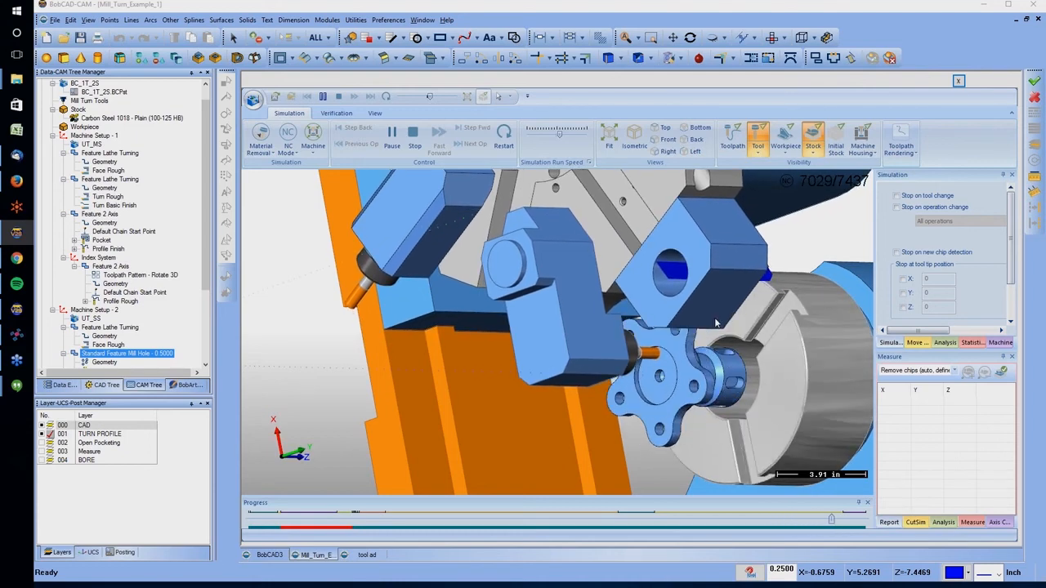
drag(559, 133, 574, 141)
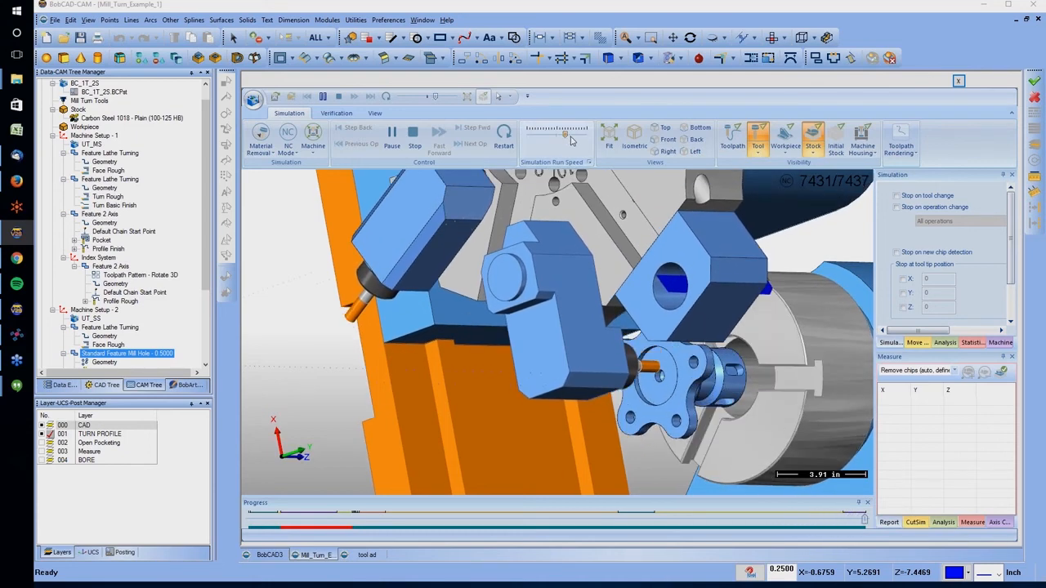
middle_drag(732, 345, 663, 345)
click(959, 82)
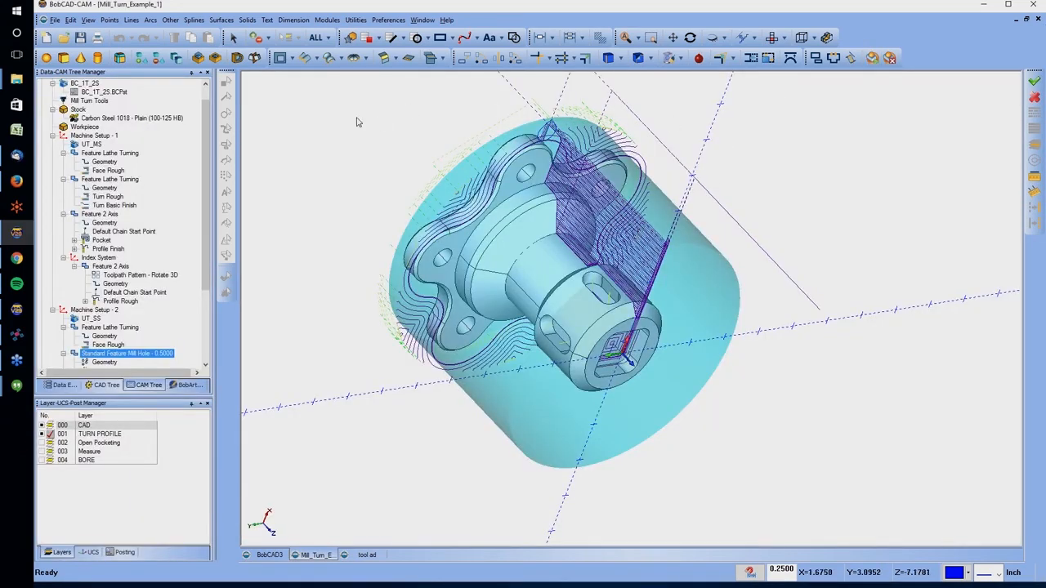
Post the Mill Turn Job and open the posted NC program in the Predator CNC Editor
click(123, 117)
scroll(210, 222, up, 1)
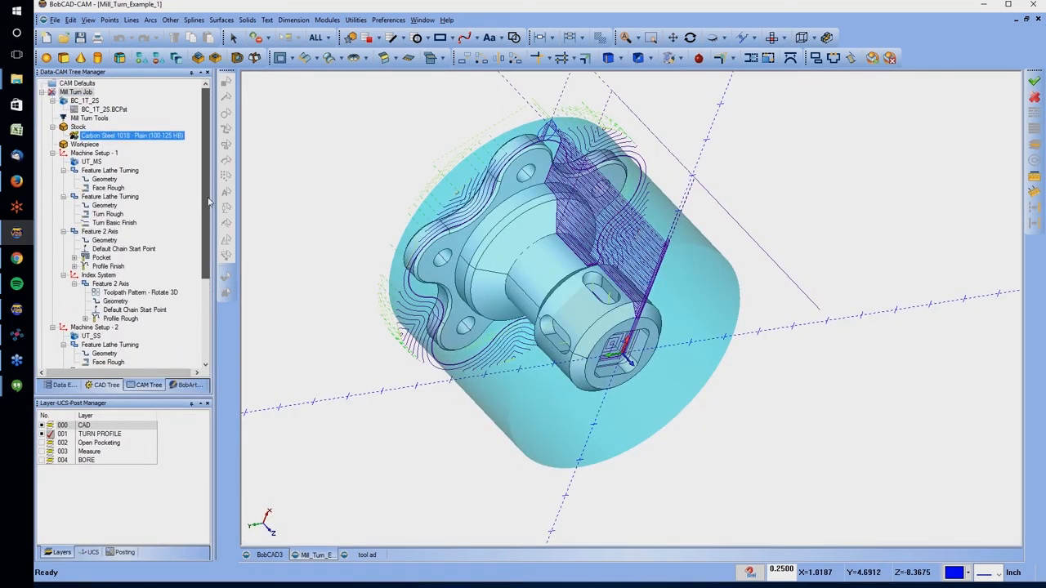
click(73, 92)
right_click(73, 96)
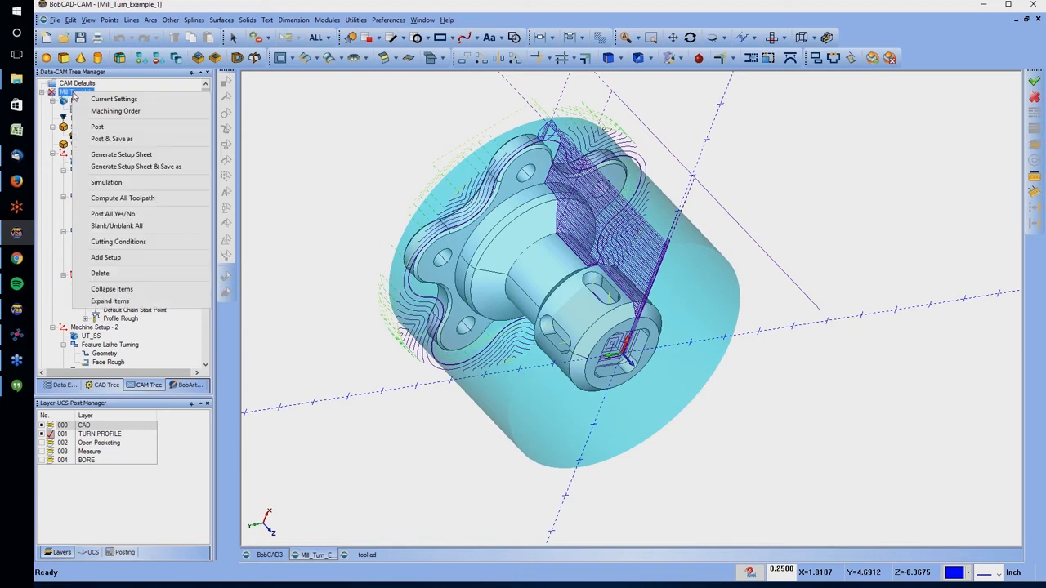
click(104, 128)
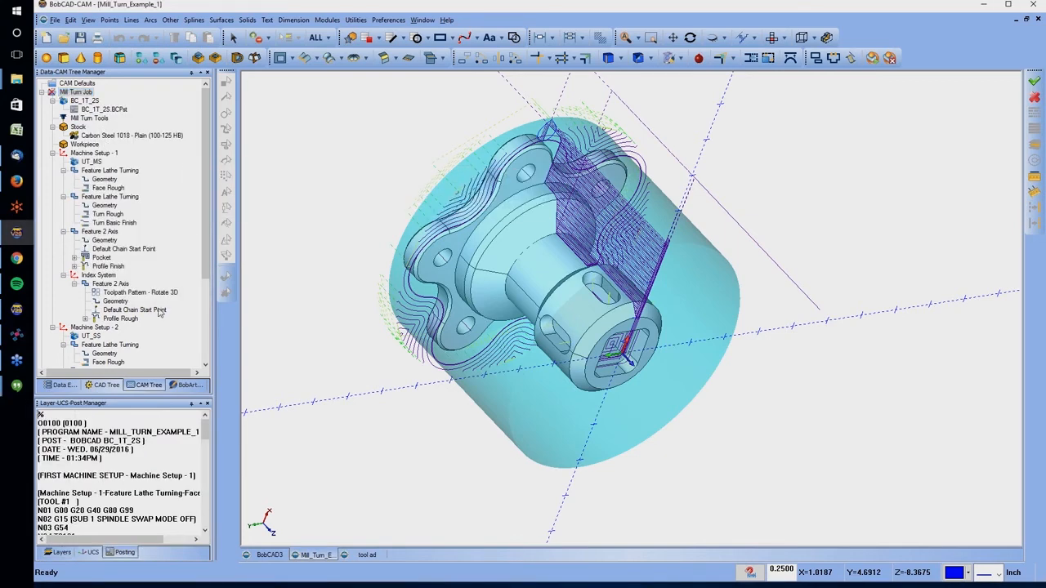
right_click(158, 440)
click(188, 458)
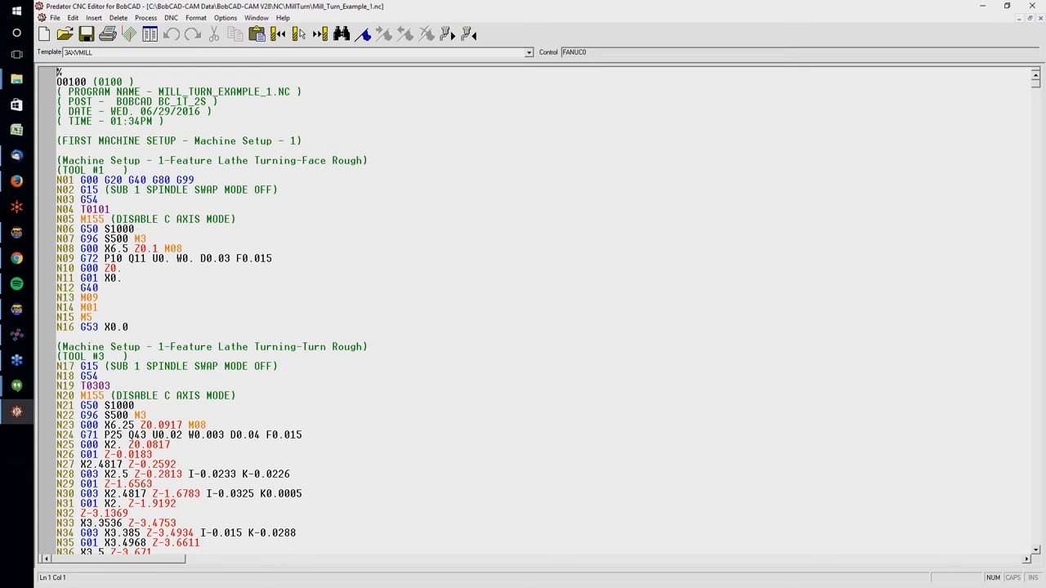
Examine the posted code of Machine Setup - 1, from the turning operations through pocket and profile milling to the spindle handoff
scroll(450, 30, down, 5)
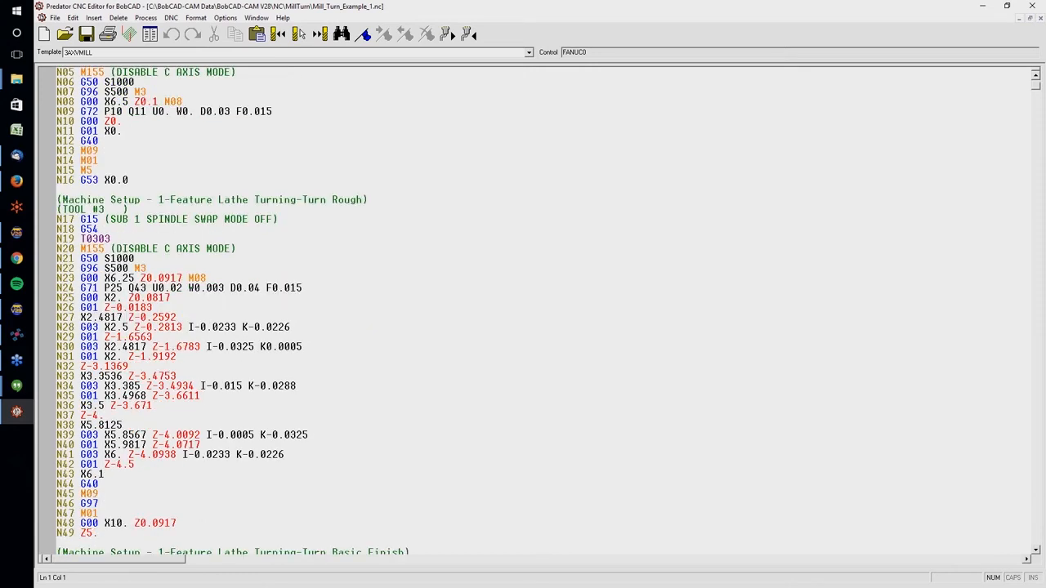
scroll(450, 31, down, 7)
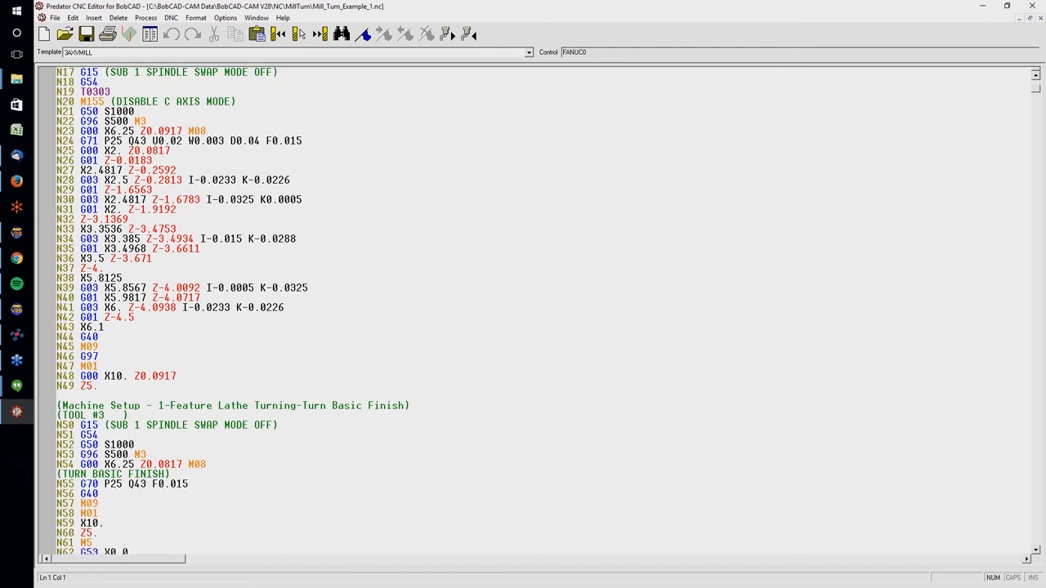
scroll(451, 30, down, 5)
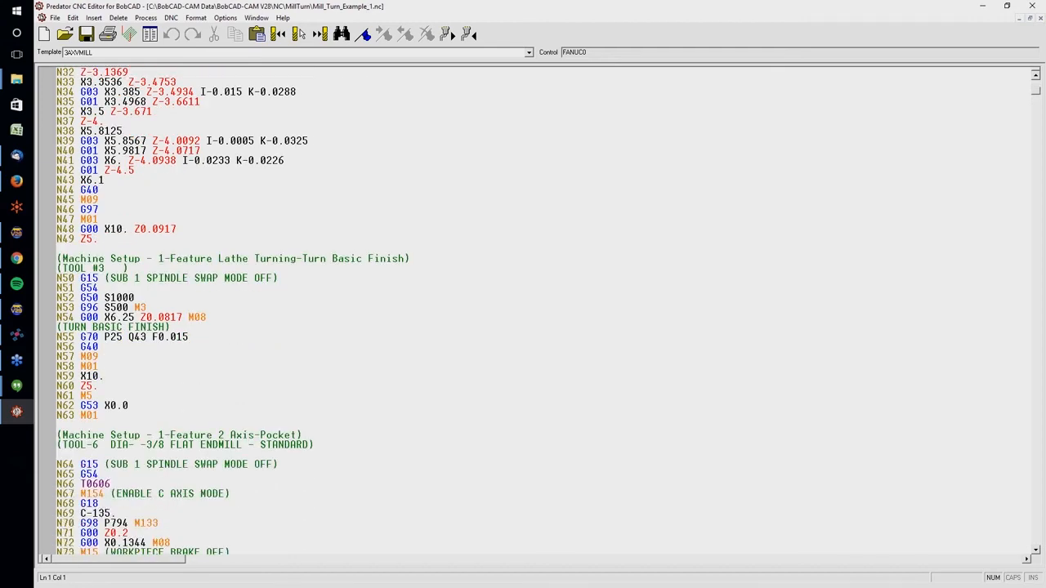
scroll(450, 30, down, 12)
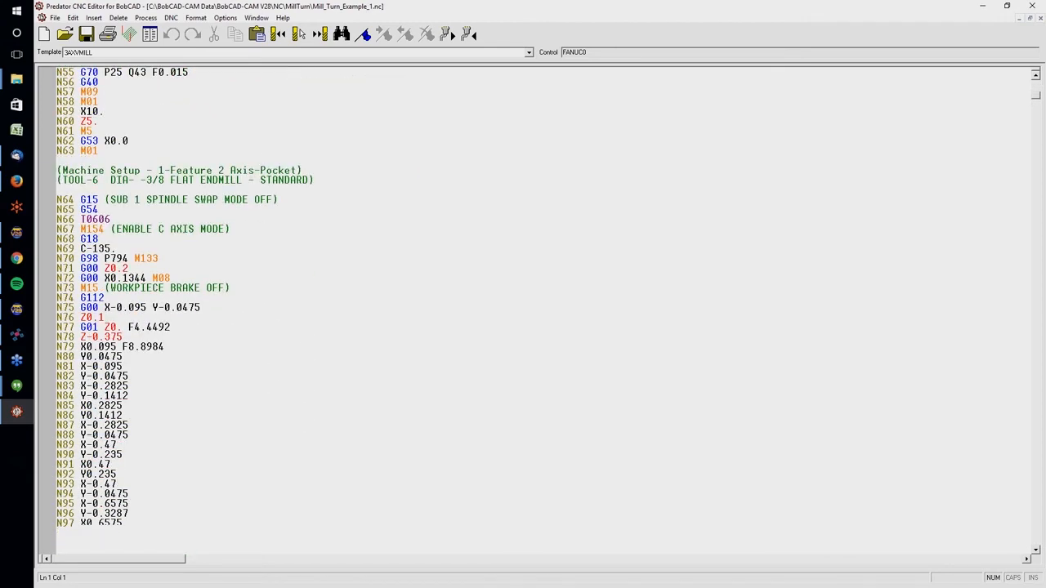
scroll(451, 31, down, 20)
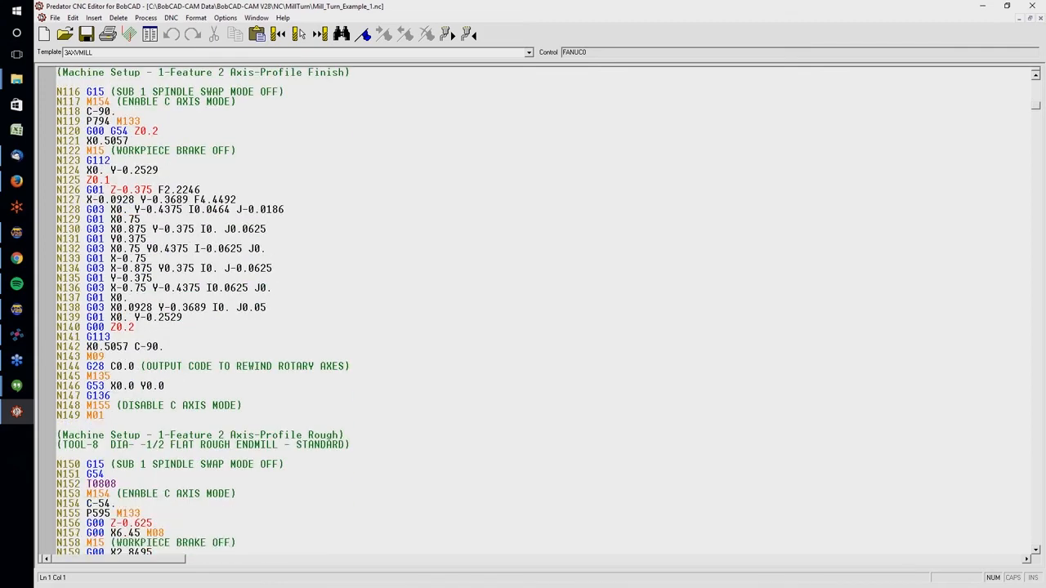
scroll(450, 30, down, 19)
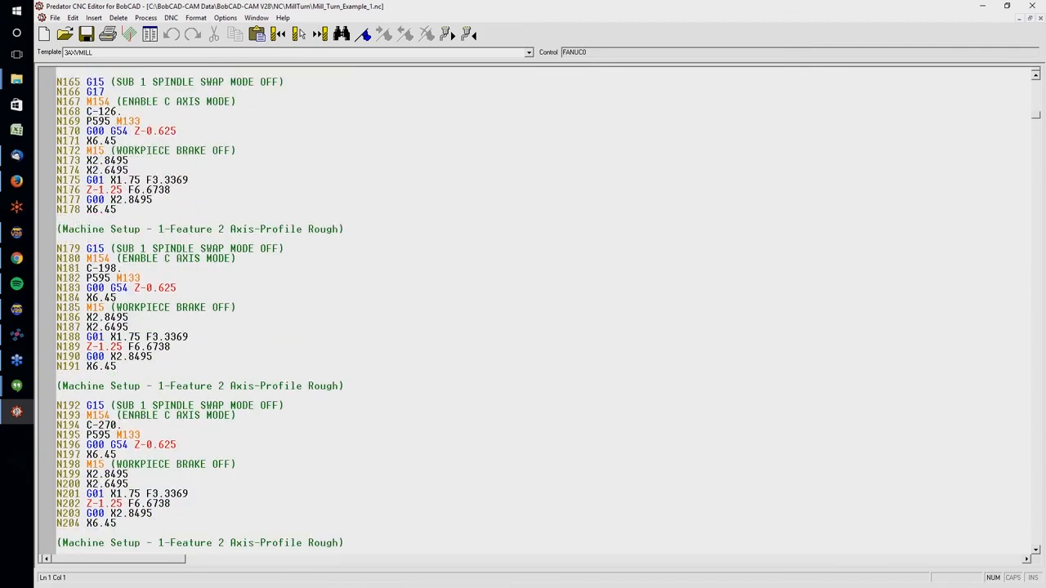
scroll(450, 30, down, 10)
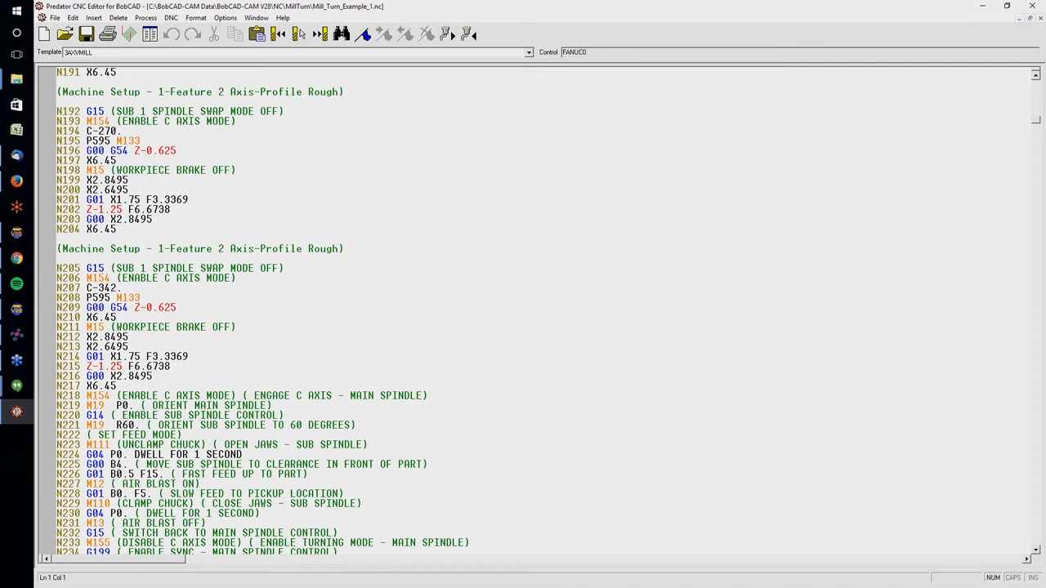
scroll(450, 30, down, 3)
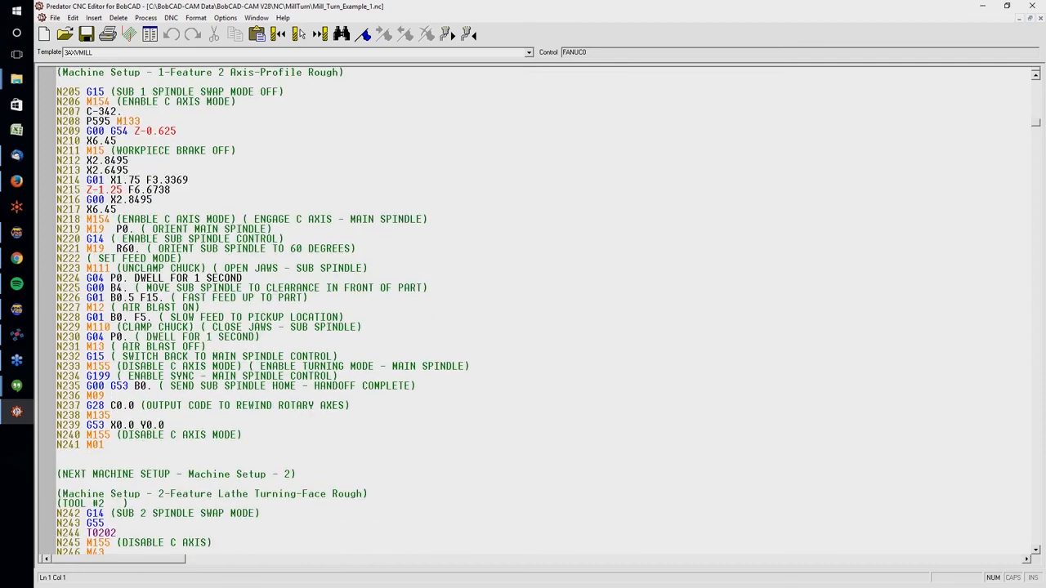
Highlight the sub-spindle handoff block from N218 to N235 for inspection, clear the selection and minimize the code editor
drag(86, 219, 111, 386)
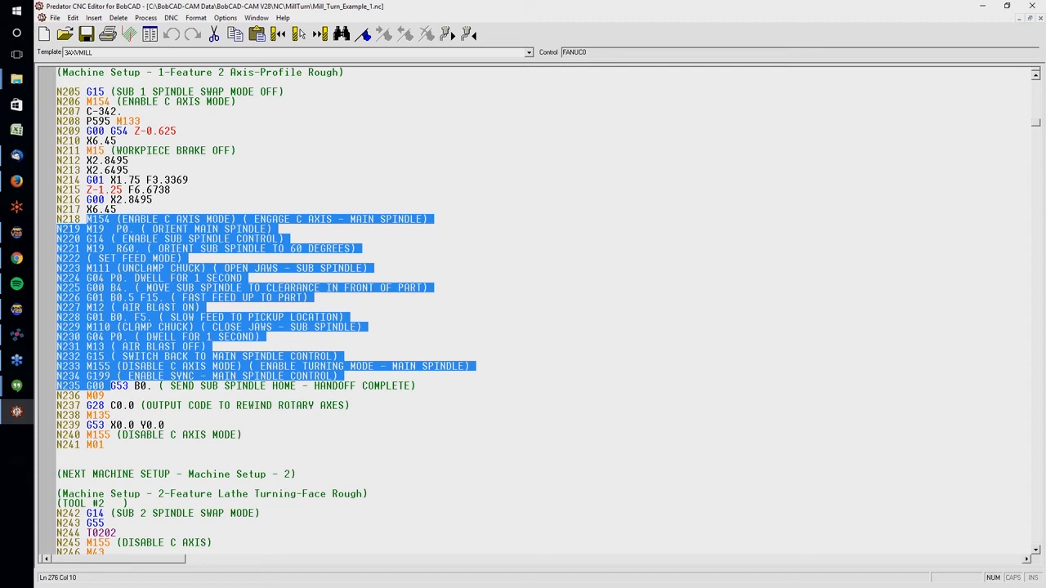
click(301, 328)
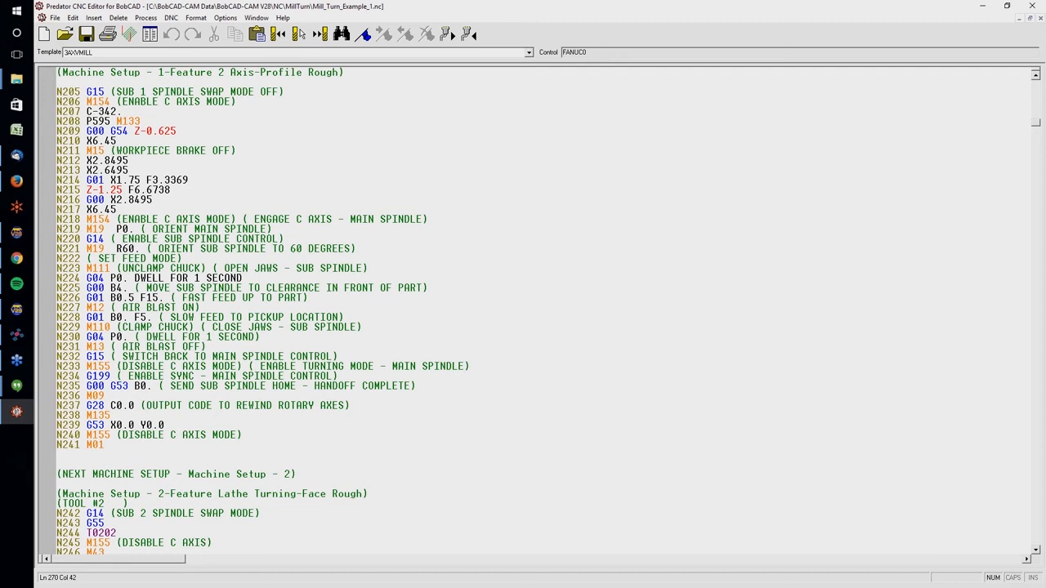
key(alt+Tab)
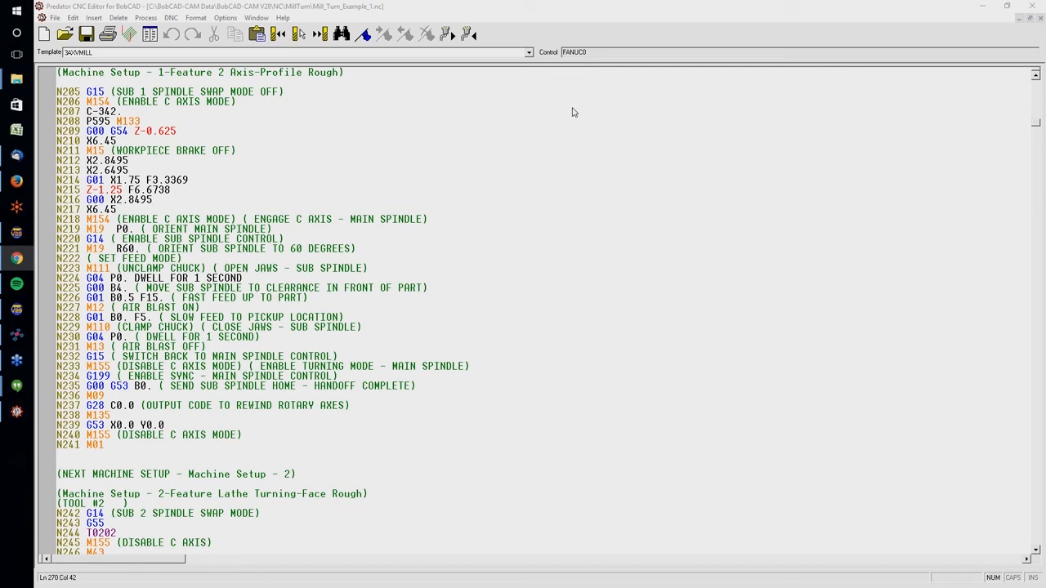
click(983, 6)
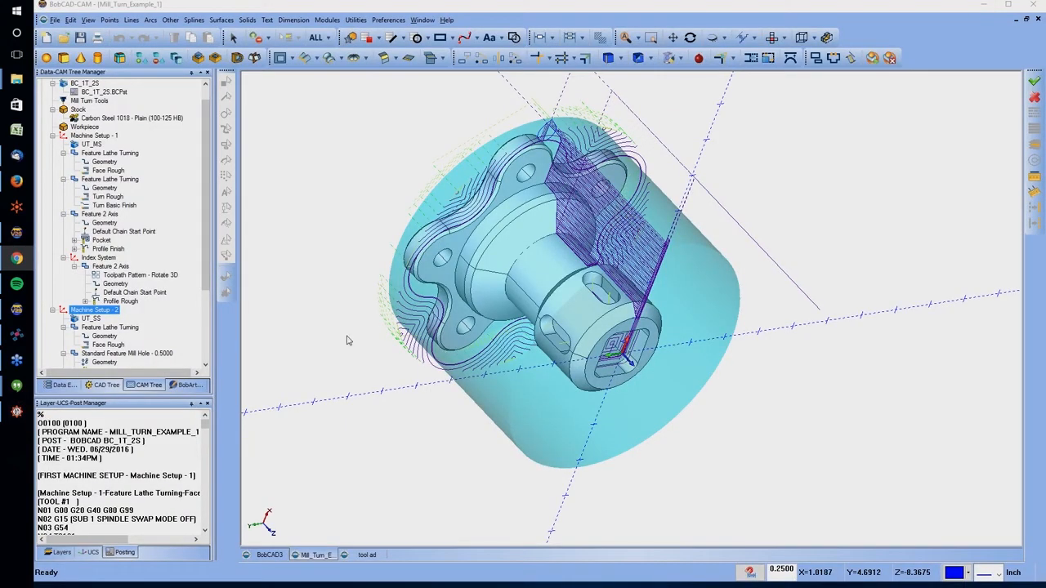
Generate a setup sheet for the Mill Turn Job with the Full Setup Sheet template
middle_drag(557, 272, 526, 236)
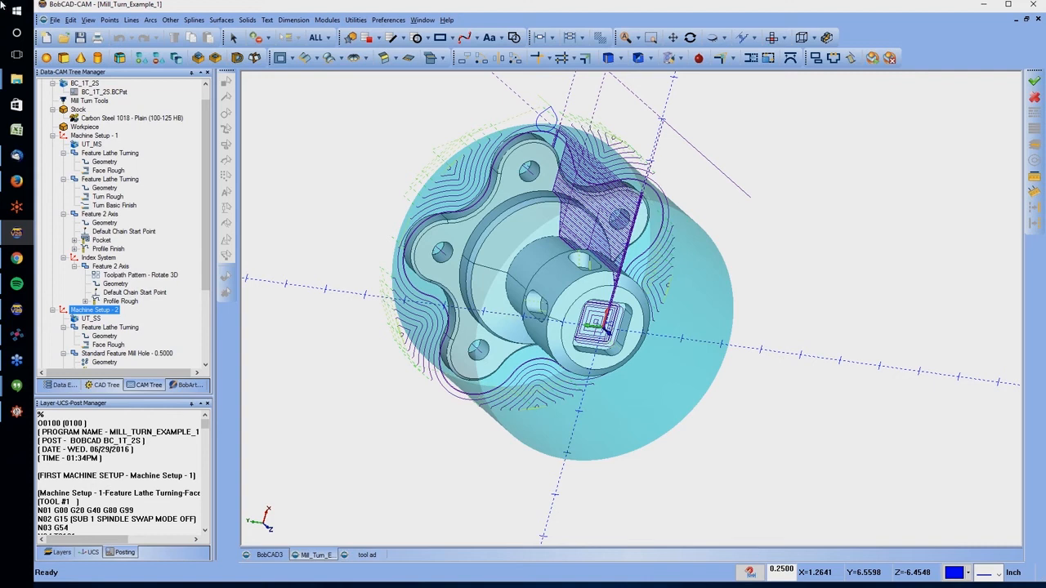
scroll(71, 93, up, 1)
right_click(71, 92)
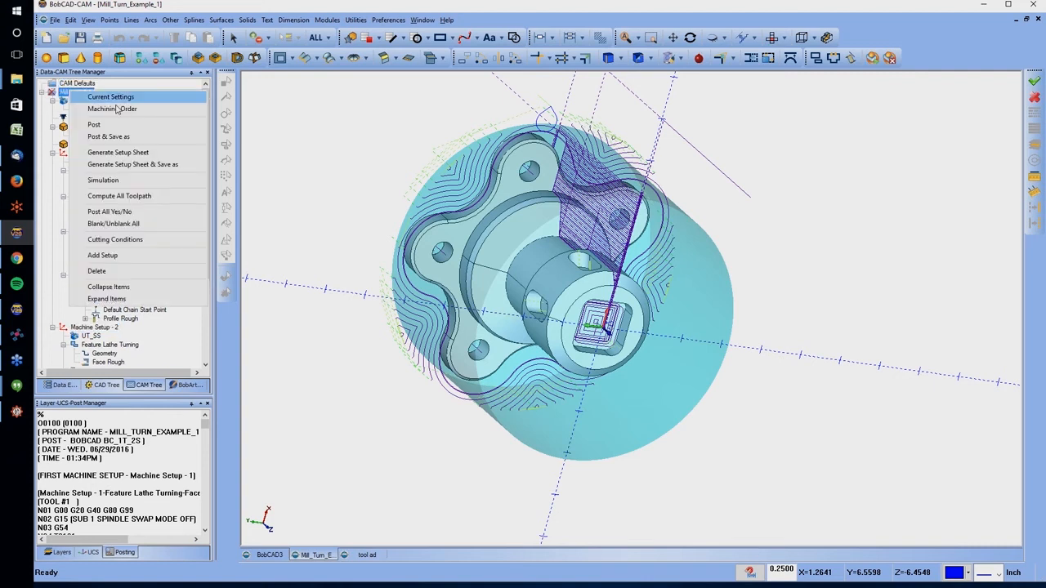
click(104, 157)
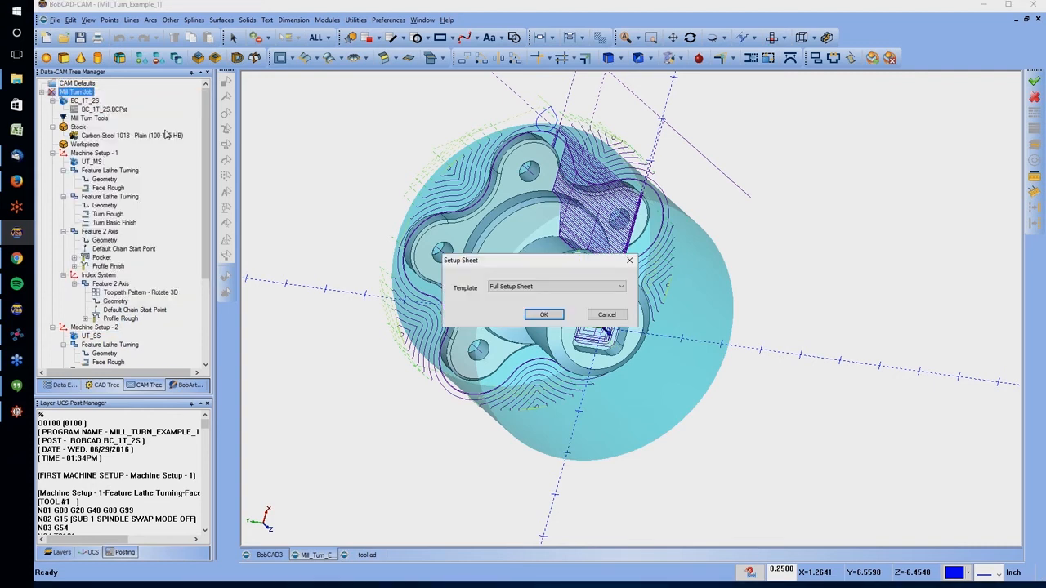
click(545, 318)
Review the tool list and the operation data, speeds, feeds and cycle times in the setup sheet, and close it
scroll(528, 308, down, 5)
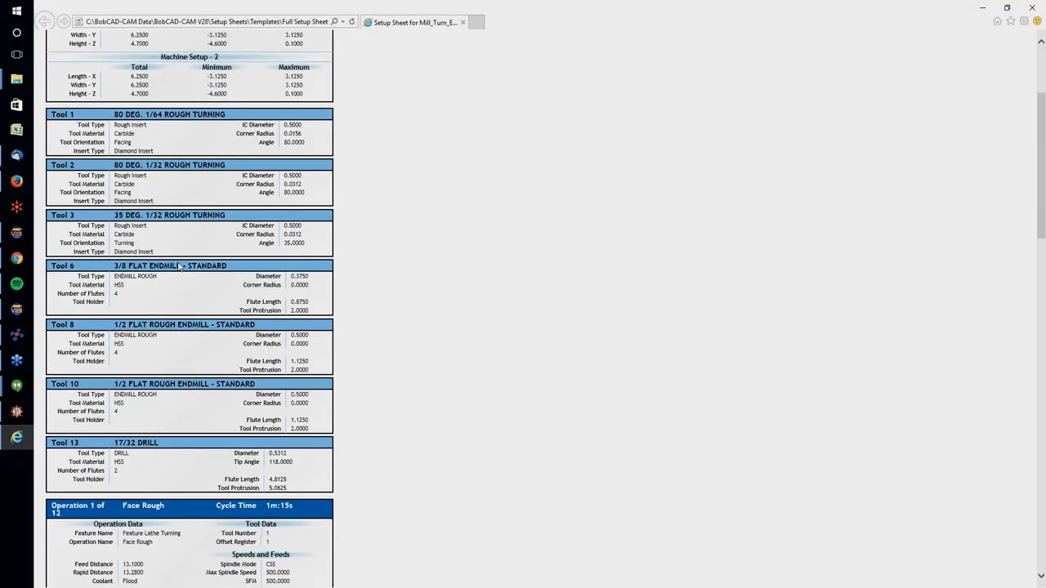
scroll(222, 276, down, 6)
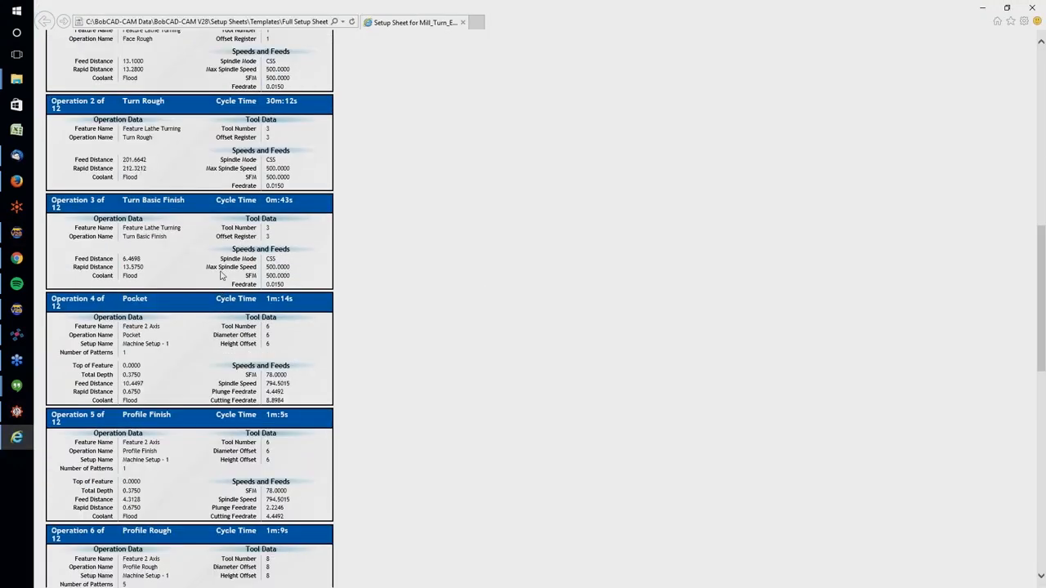
scroll(221, 276, down, 5)
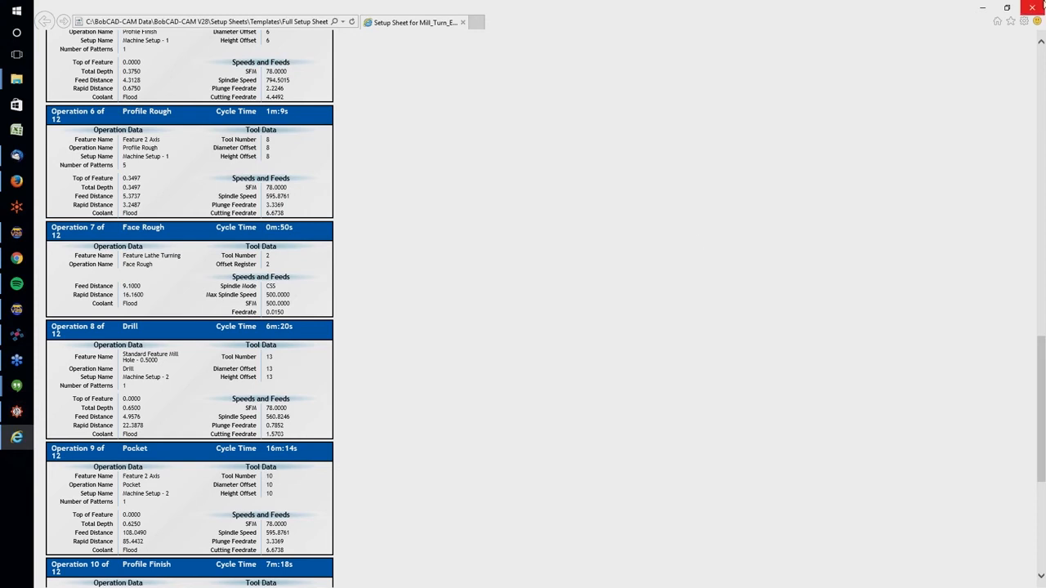
click(1034, 6)
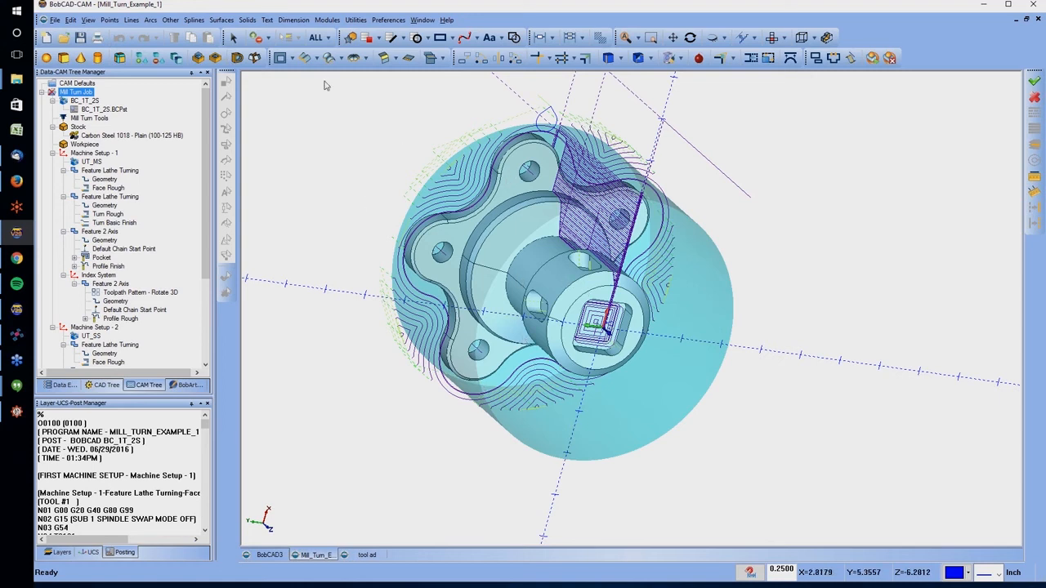
click(117, 110)
click(81, 83)
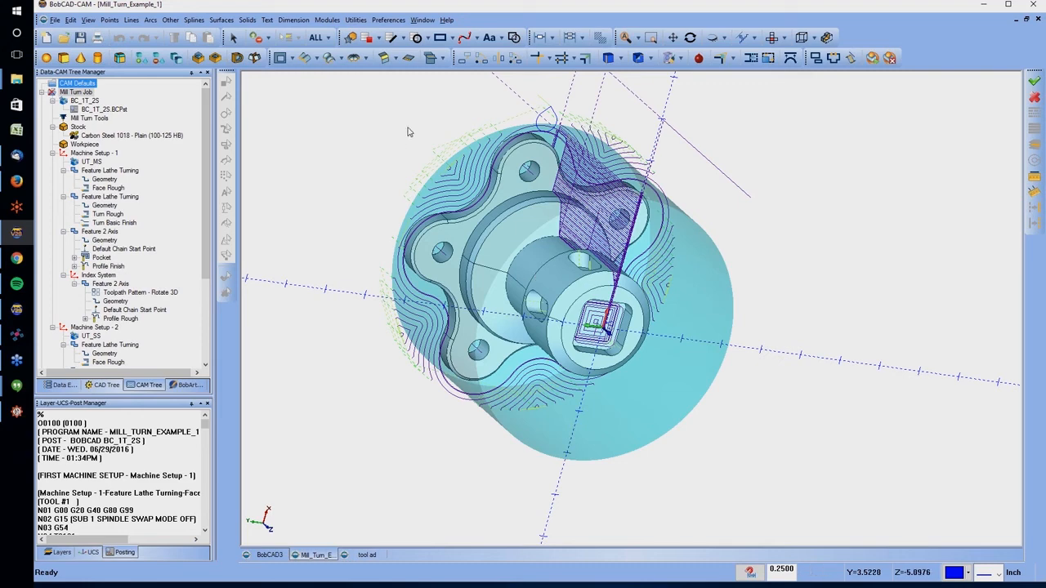
Open the help topics and read The Mill Turn Job under CAM, Mill Turn, through the shortcut menus and machine setup commands
click(475, 38)
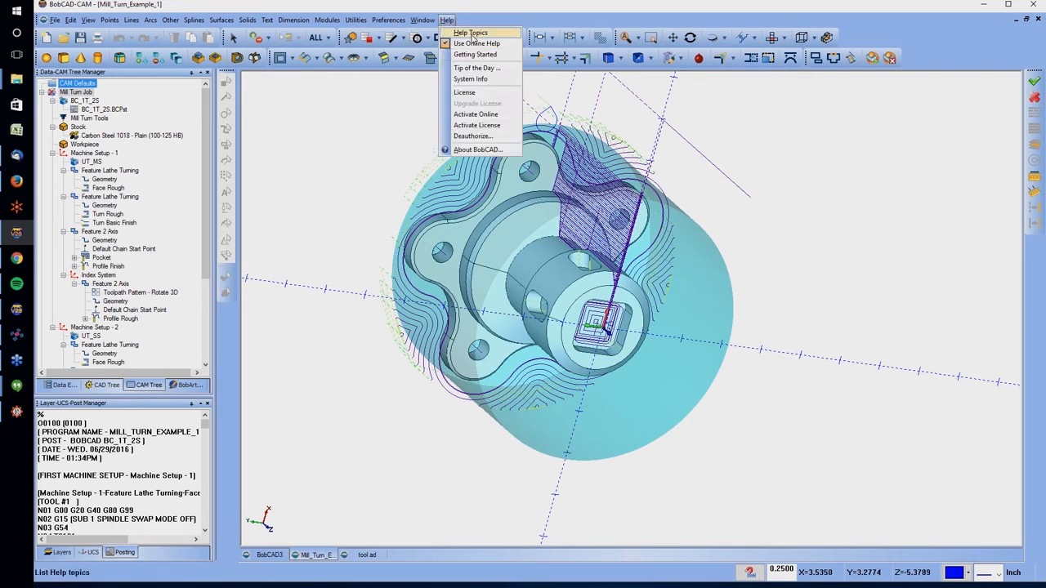
click(472, 39)
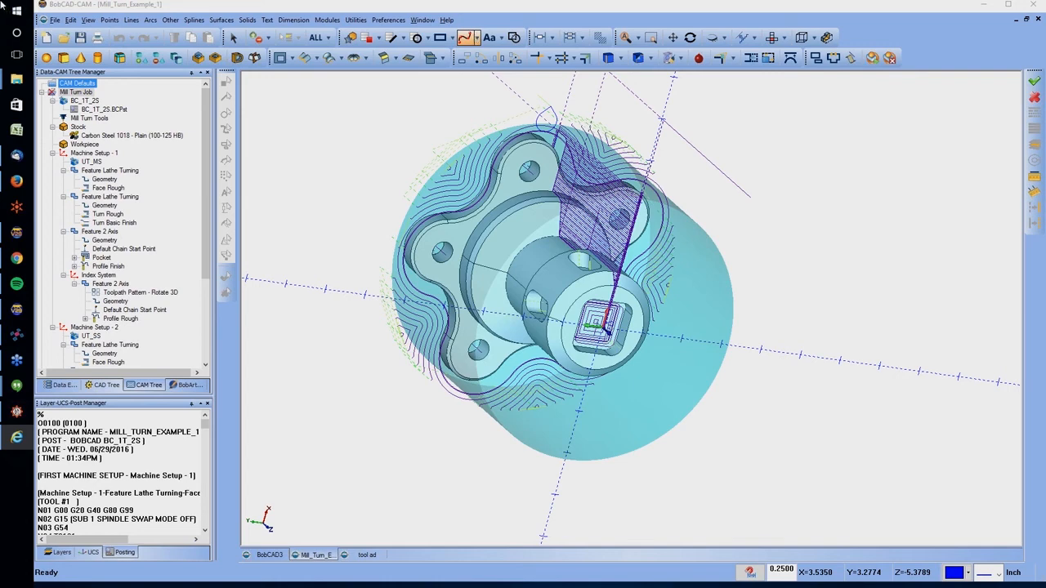
drag(0, 9, 485, 0)
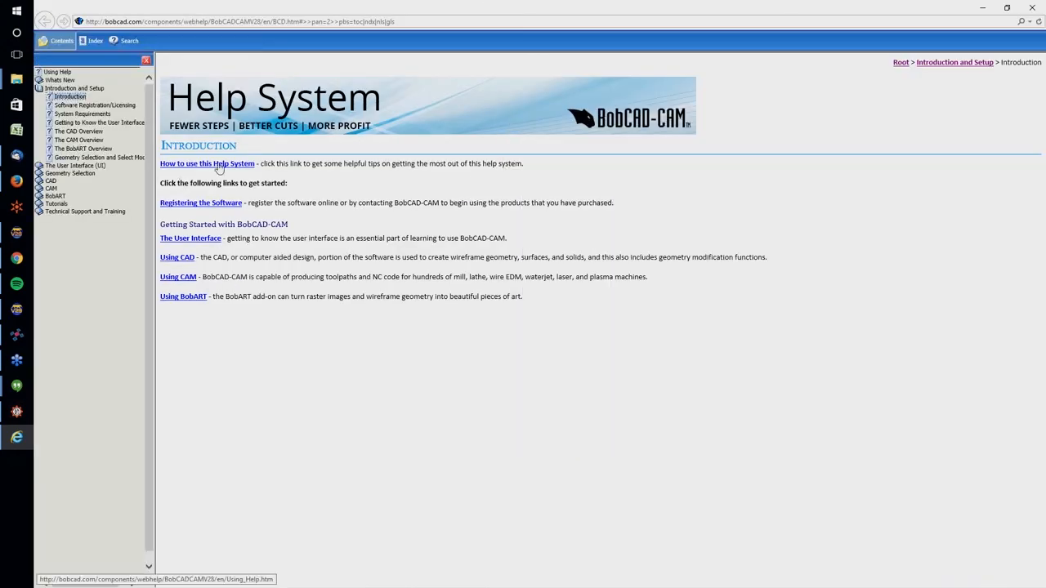
click(50, 189)
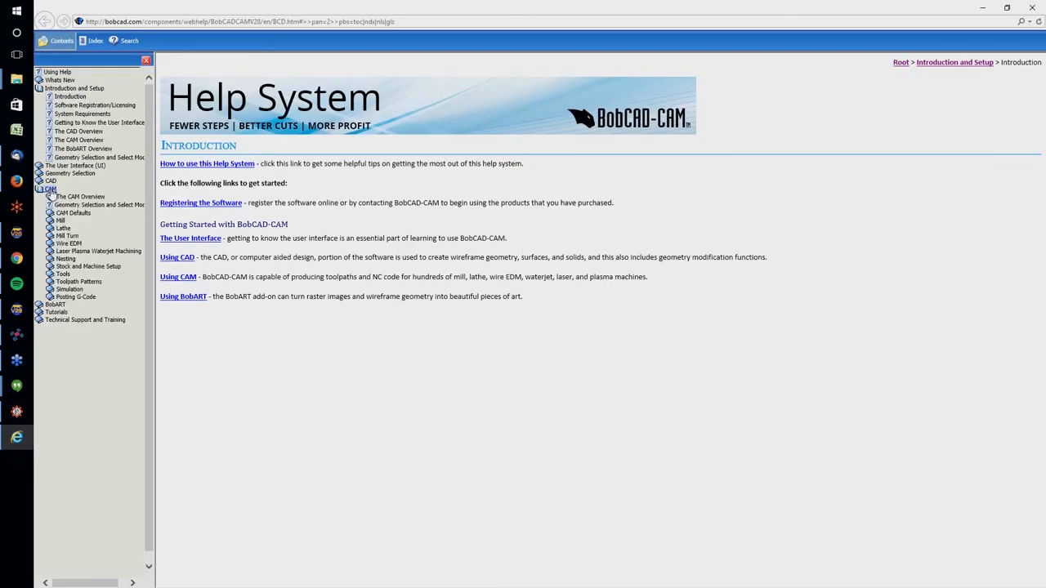
click(67, 236)
click(91, 245)
scroll(340, 231, down, 3)
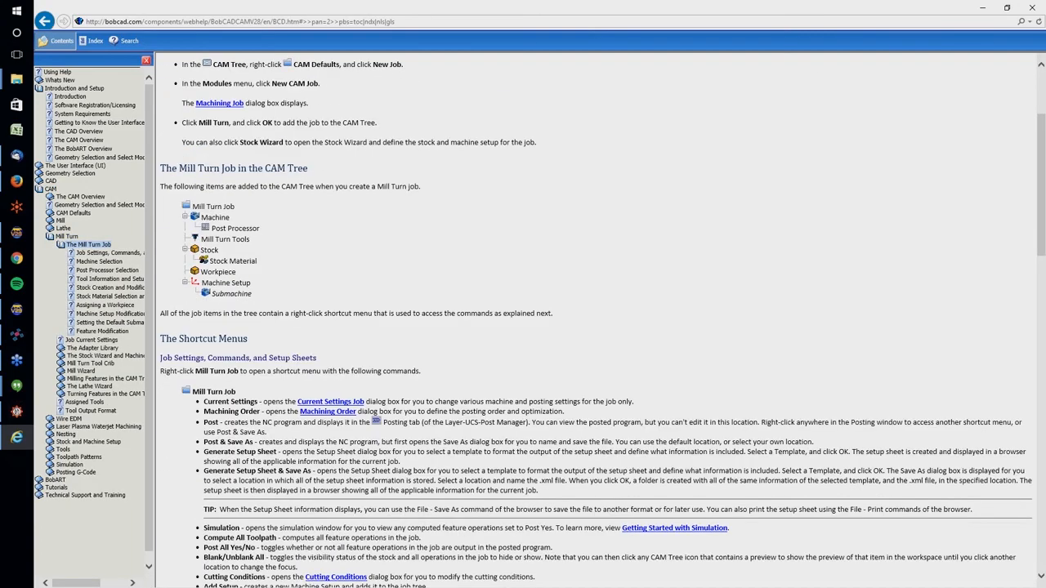
scroll(221, 302, down, 10)
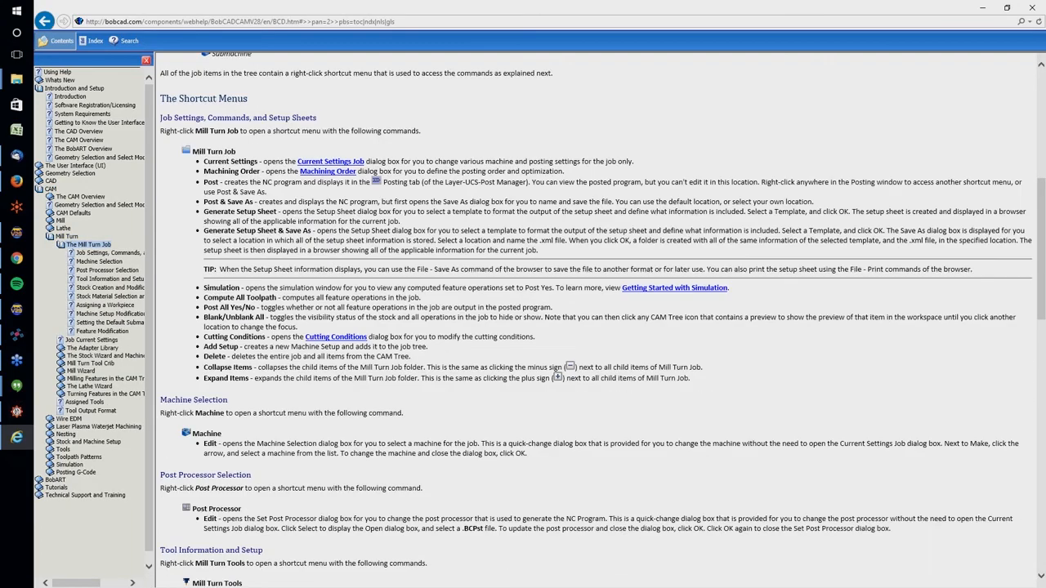
scroll(249, 313, down, 5)
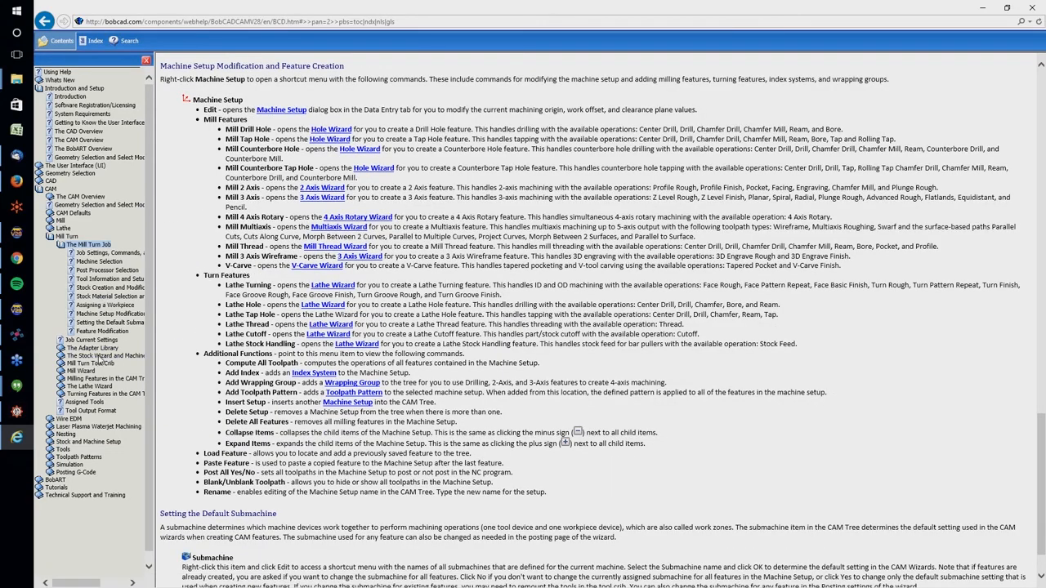
Read the help topics on the Adapter Library, the Mill Turn Tool Crib and its Device Tree
click(90, 348)
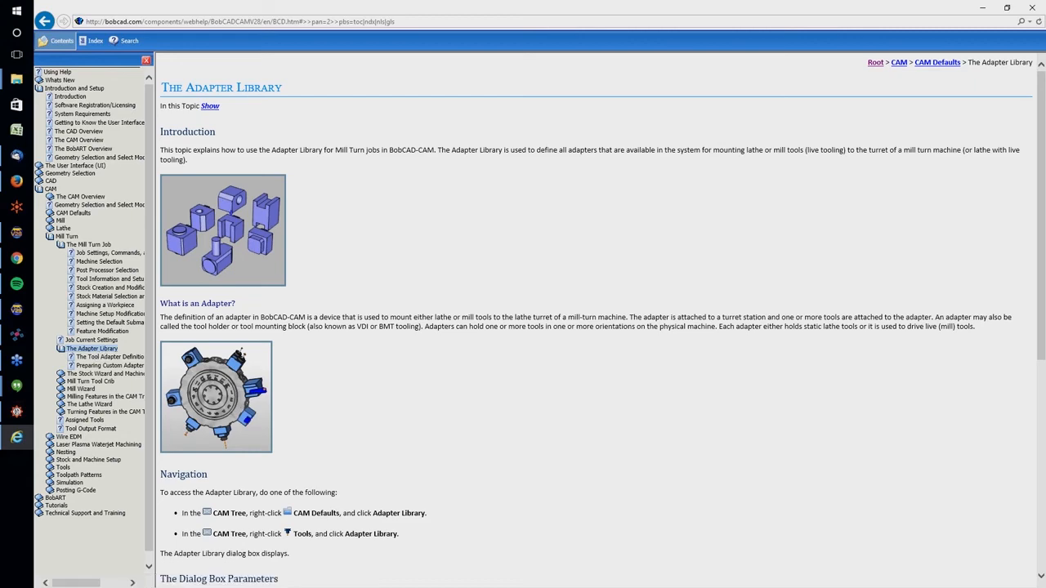
scroll(388, 319, down, 4)
scroll(388, 319, down, 1)
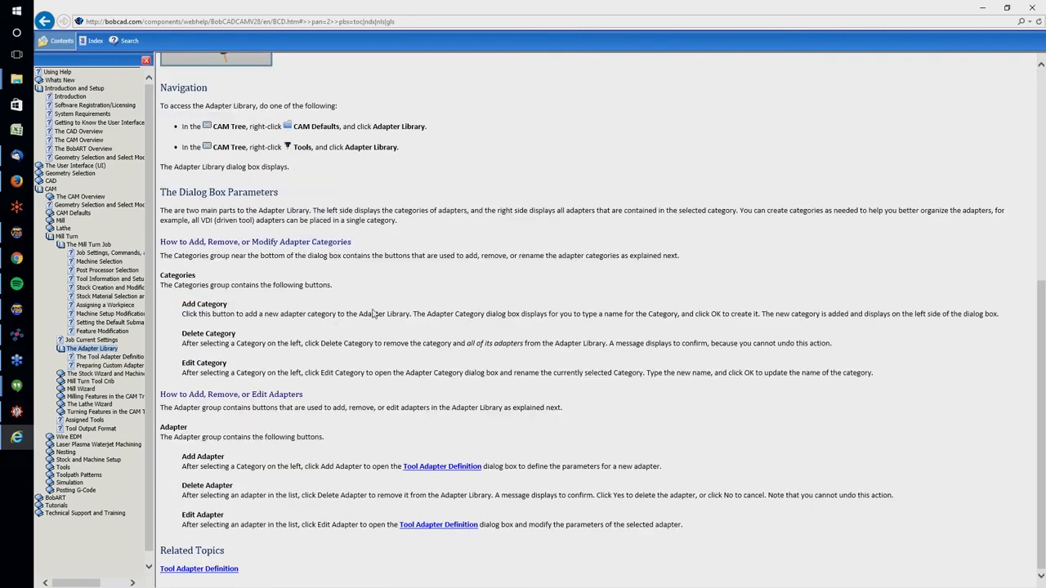
click(81, 384)
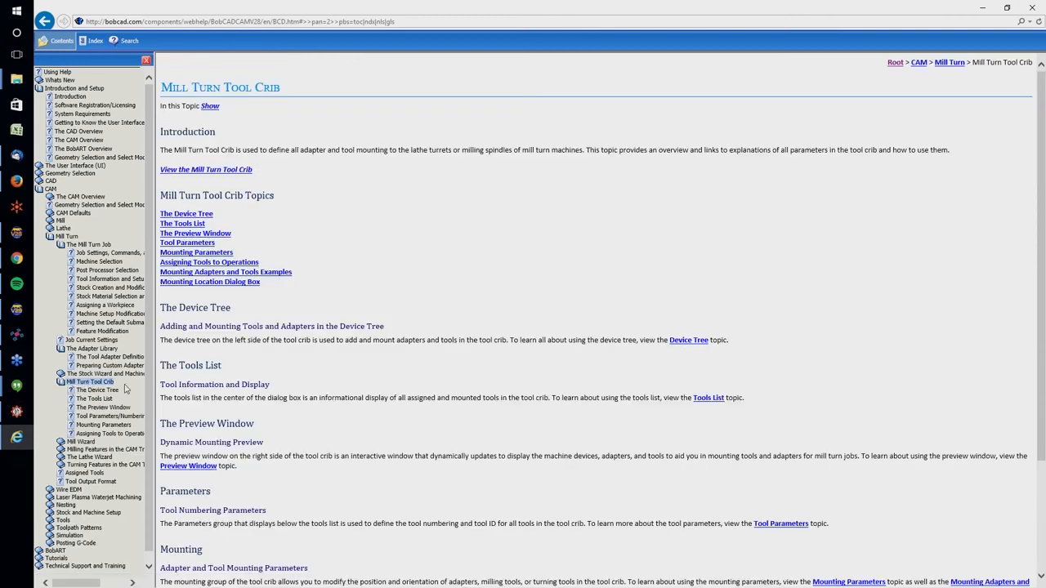
click(95, 391)
scroll(268, 353, down, 1)
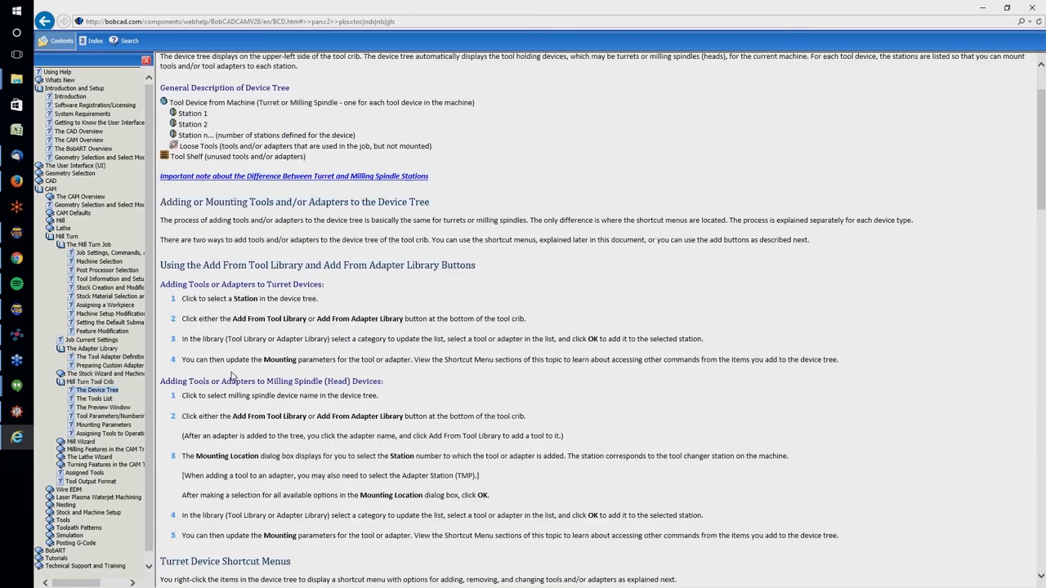
scroll(268, 353, up, 1)
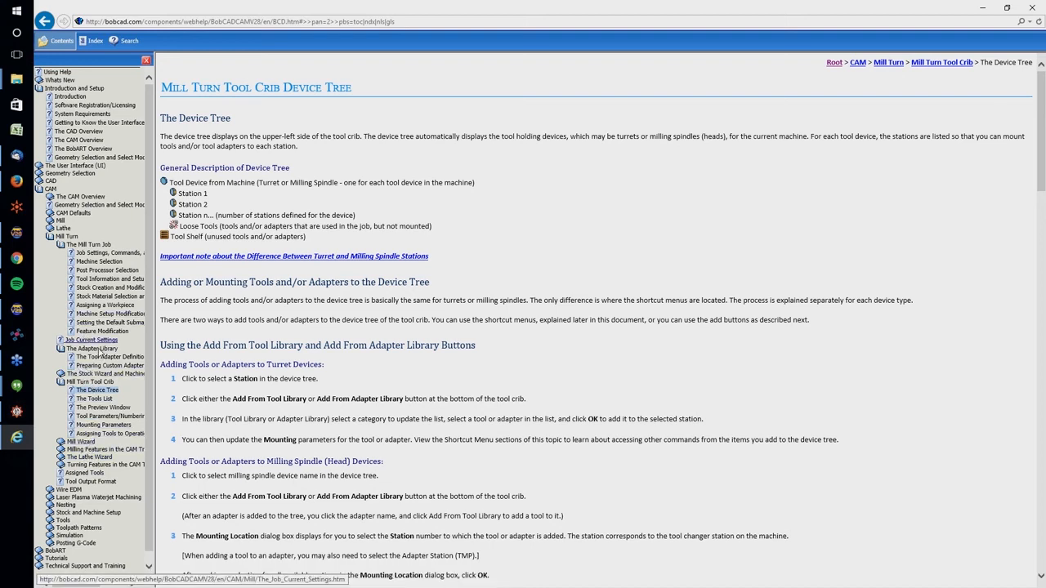
Look up the workpiece, stock material and tool information sections of the Mill Turn Job help, and close the help system
click(93, 304)
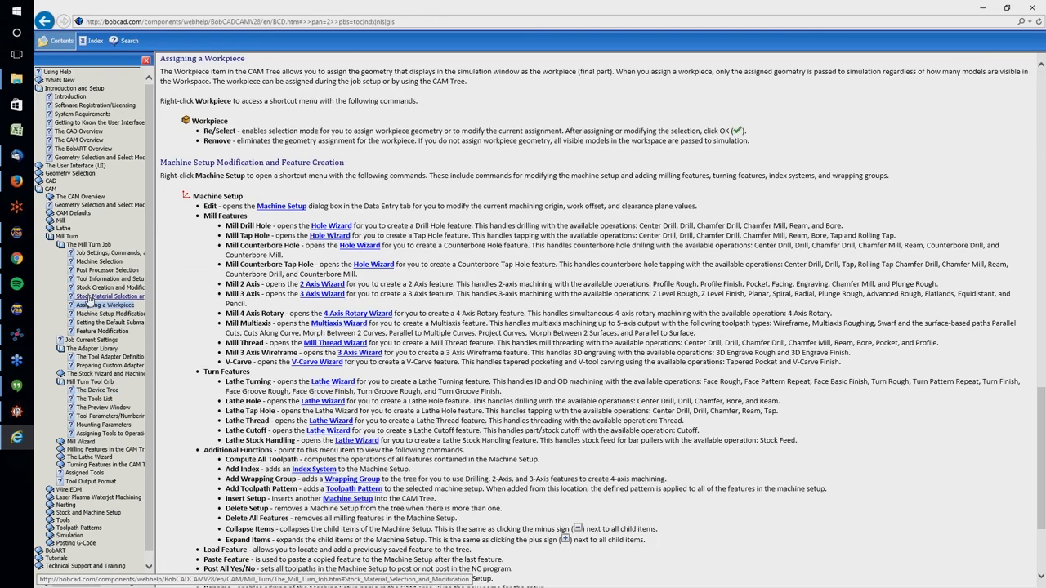
click(91, 296)
click(96, 280)
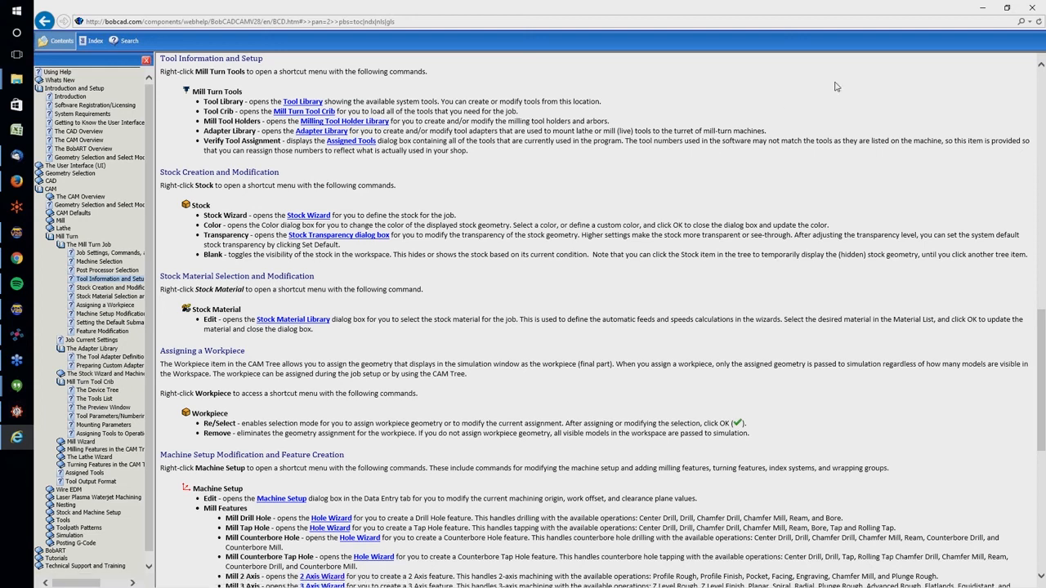
click(1037, 8)
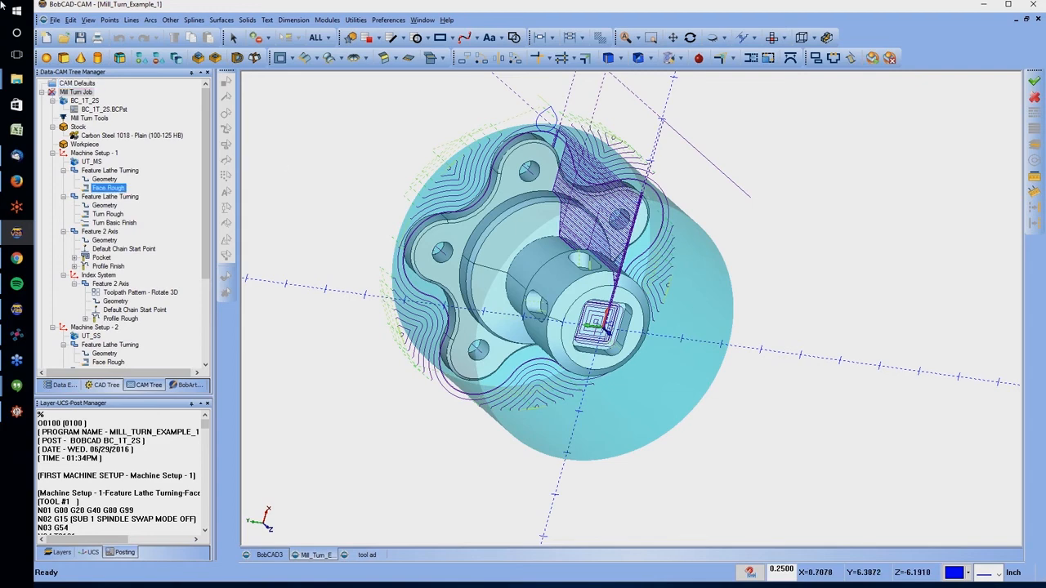
Open the Mill_Turn_2T_2S_5x example file and inspect the part and its toolpaths from different angles
click(62, 120)
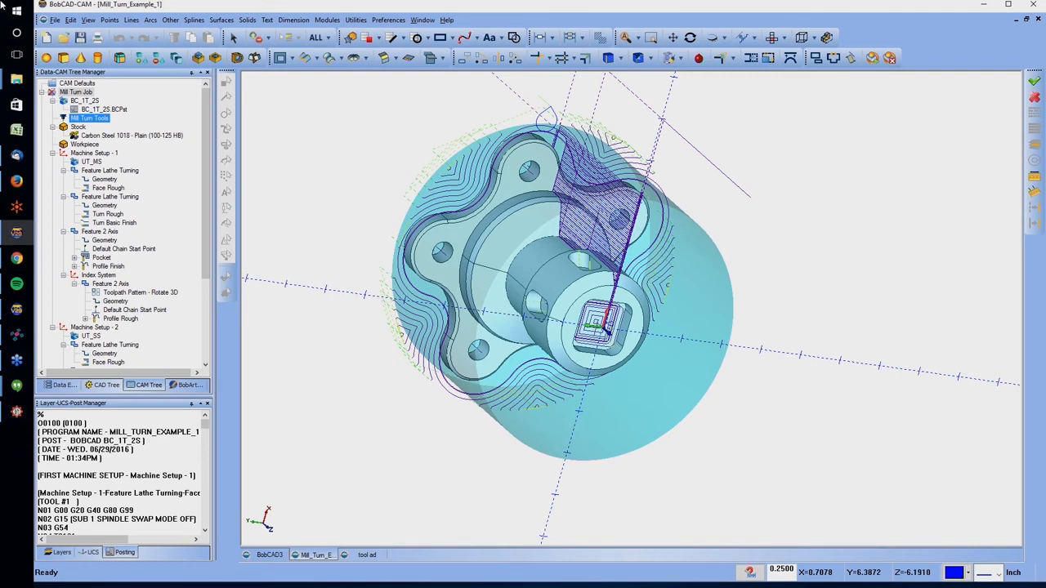
click(115, 300)
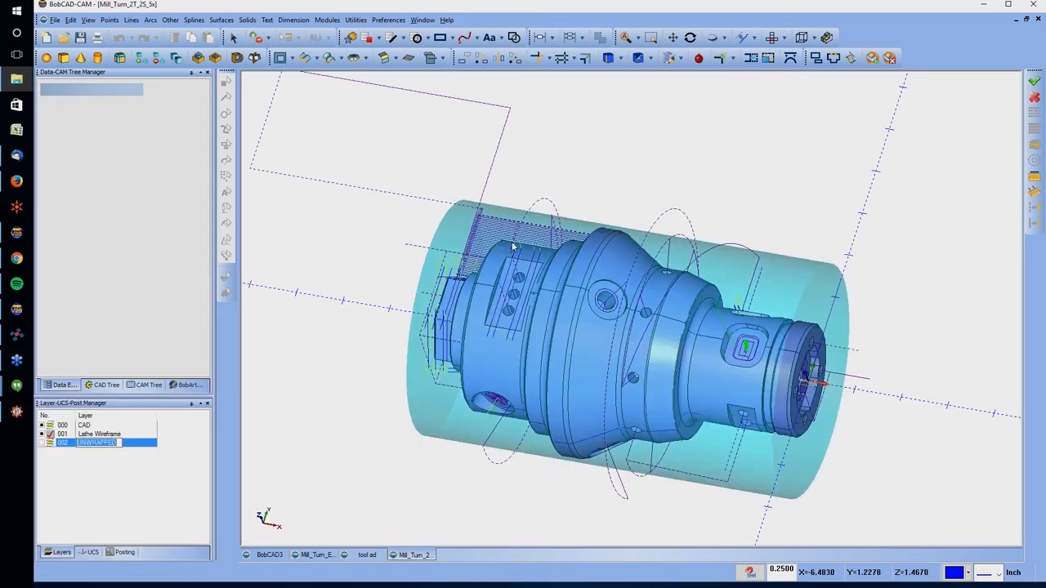
middle_drag(547, 245, 709, 251)
middle_drag(492, 317, 592, 295)
drag(593, 296, 518, 314)
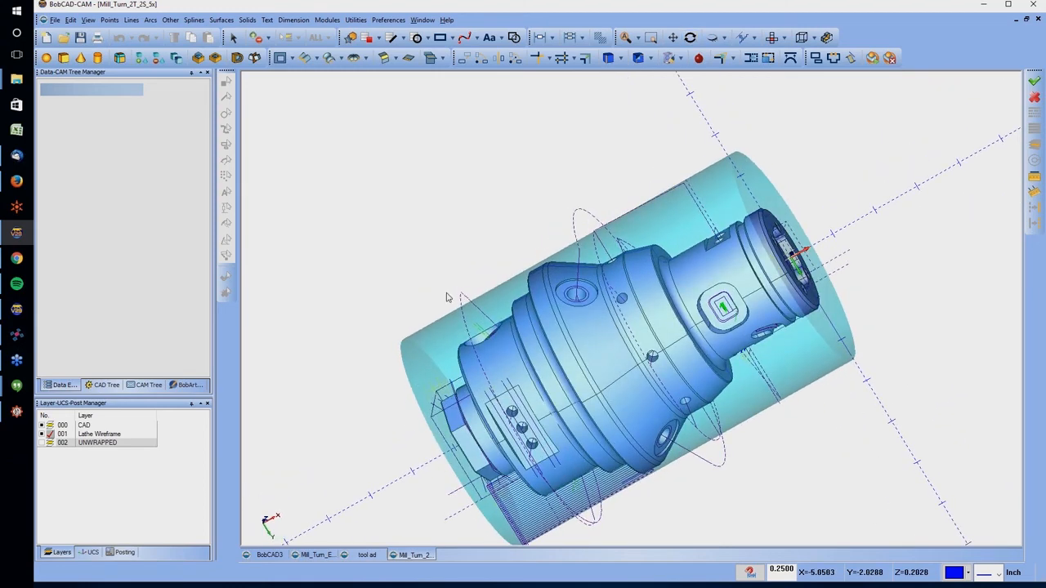
Start the simulation of the Mill Turn Job from the CAM Tree and acknowledge the notice to reach the Mill Turn Tool Crib
click(140, 387)
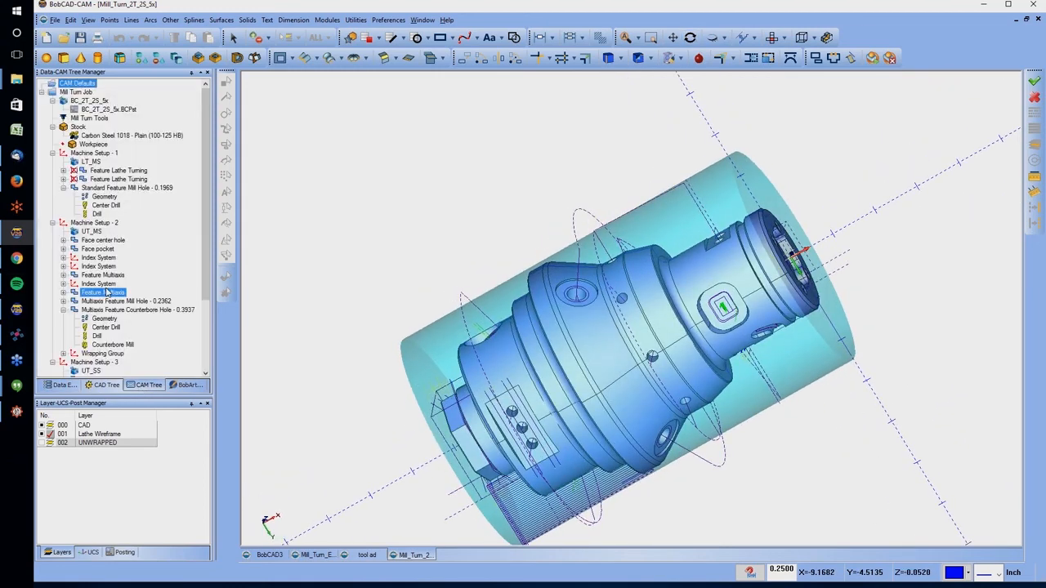
right_click(89, 93)
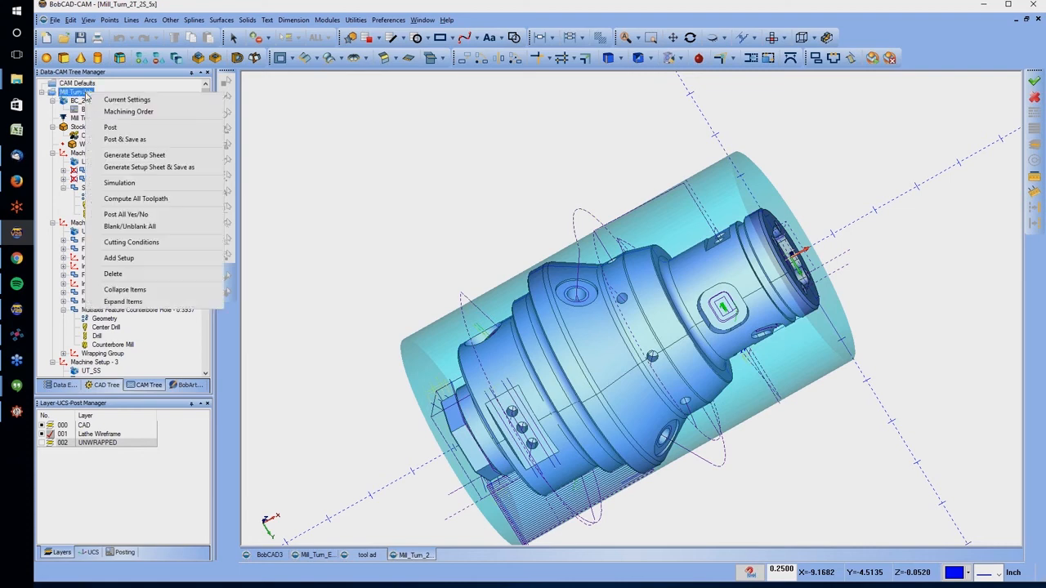
click(134, 184)
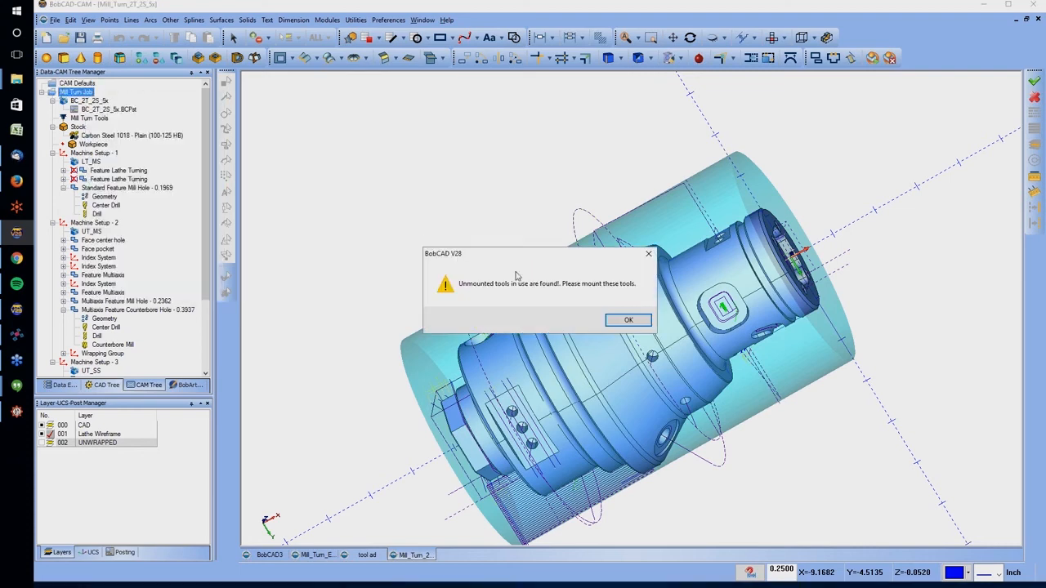
click(627, 319)
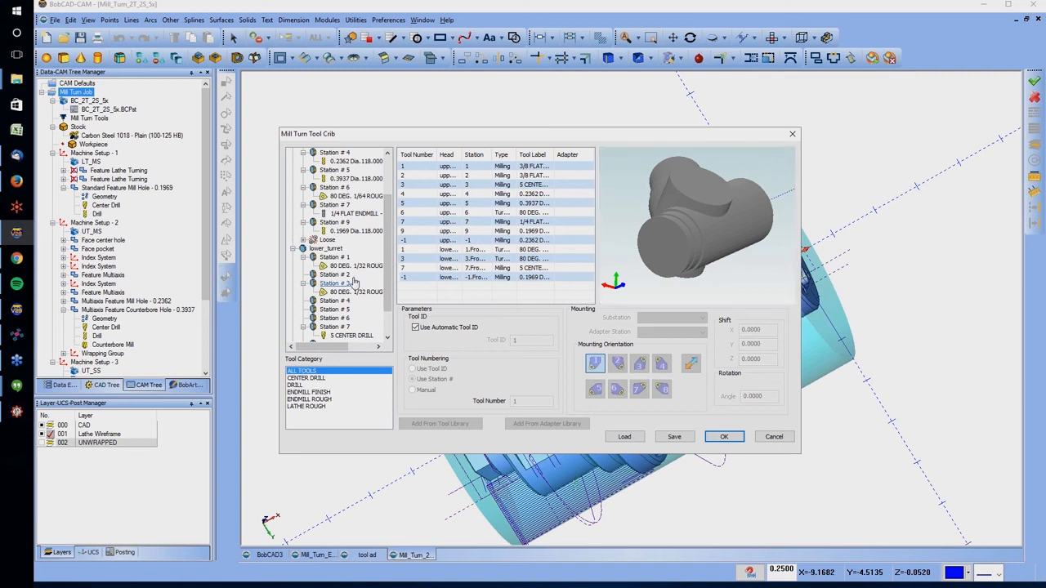
Try to mount the loose 0.1969 diameter drill on lower_turret station 2 with the Frontface substation
scroll(351, 286, down, 2)
click(302, 327)
right_click(342, 335)
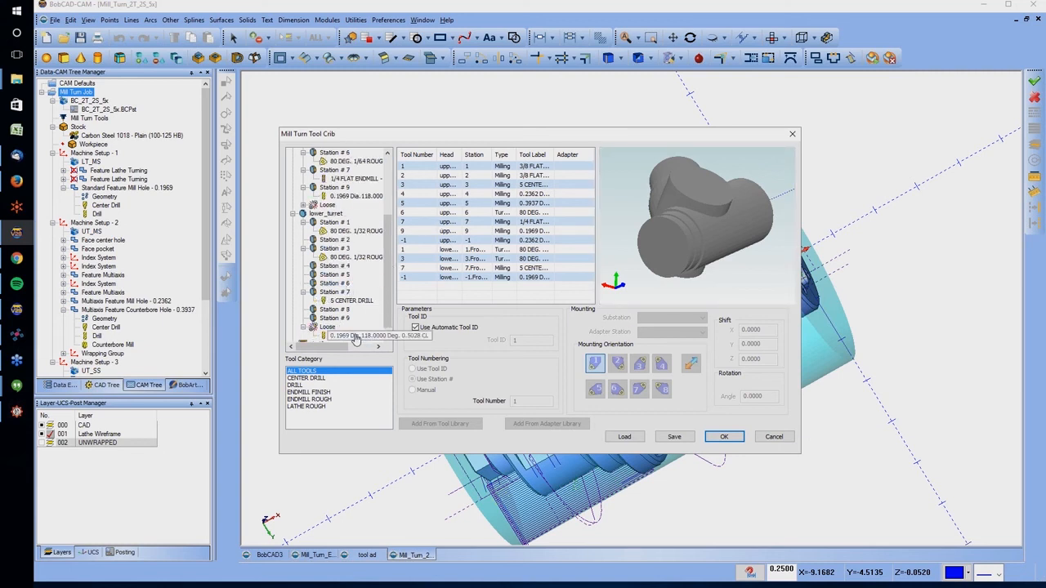
click(384, 354)
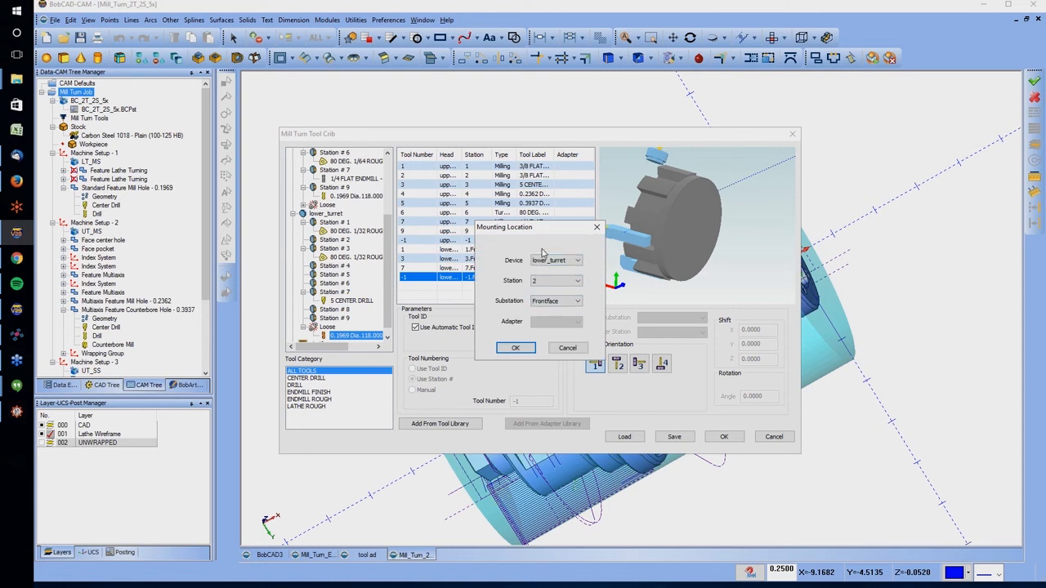
click(515, 347)
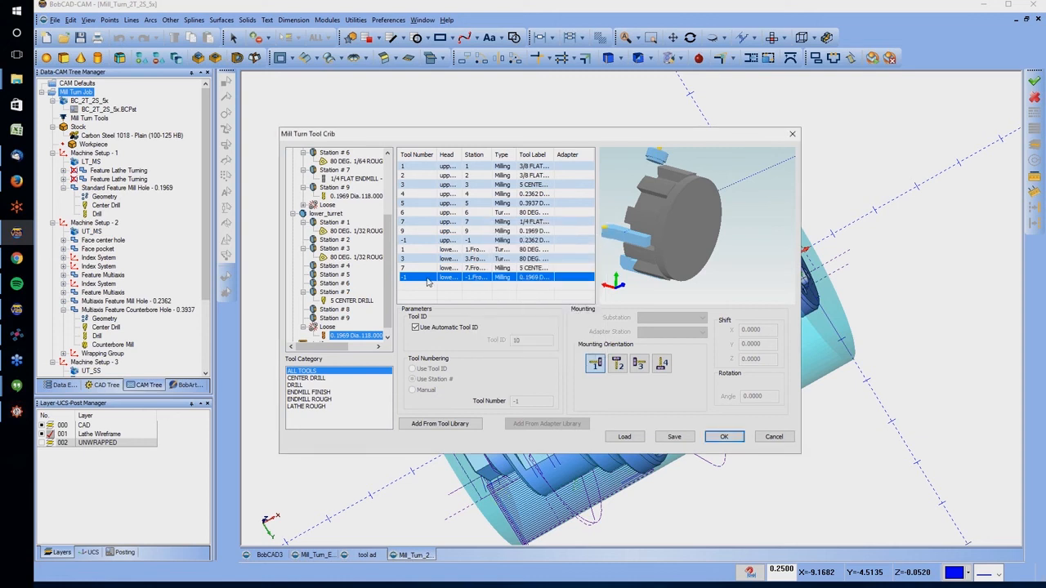
Compare the upper_head and lower_turret devices in the tool crib preview
scroll(343, 235, up, 1)
click(324, 154)
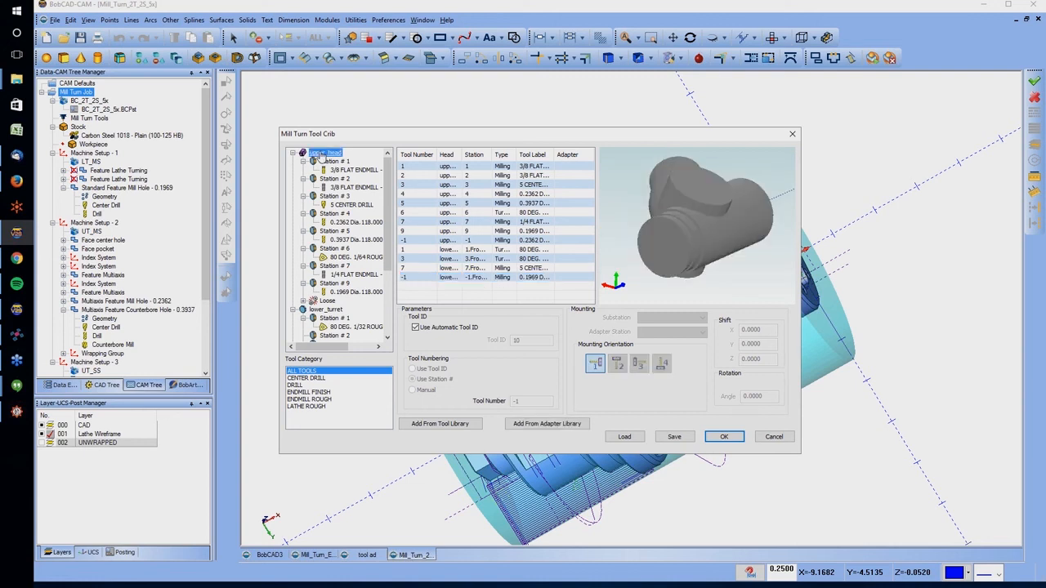
click(326, 309)
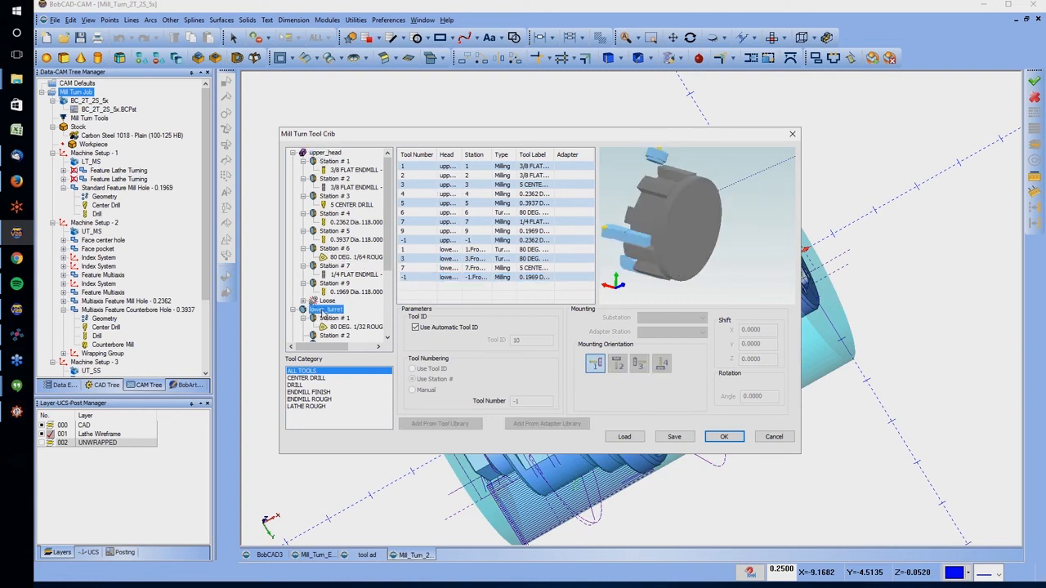
middle_drag(652, 201, 715, 230)
click(322, 155)
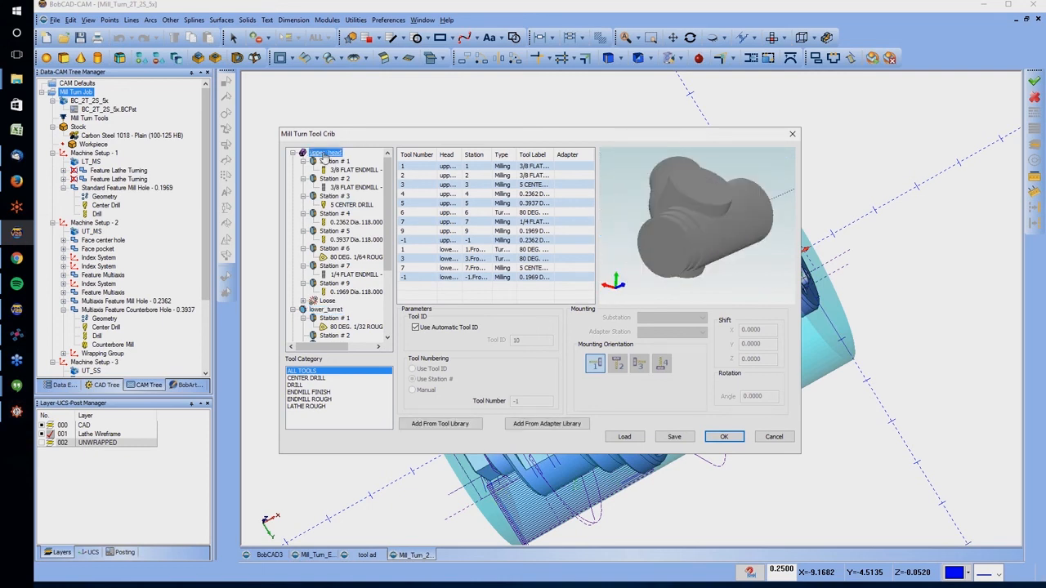
Mount the loose 0.2362 diameter drill on upper_head station 8
scroll(339, 327, down, 1)
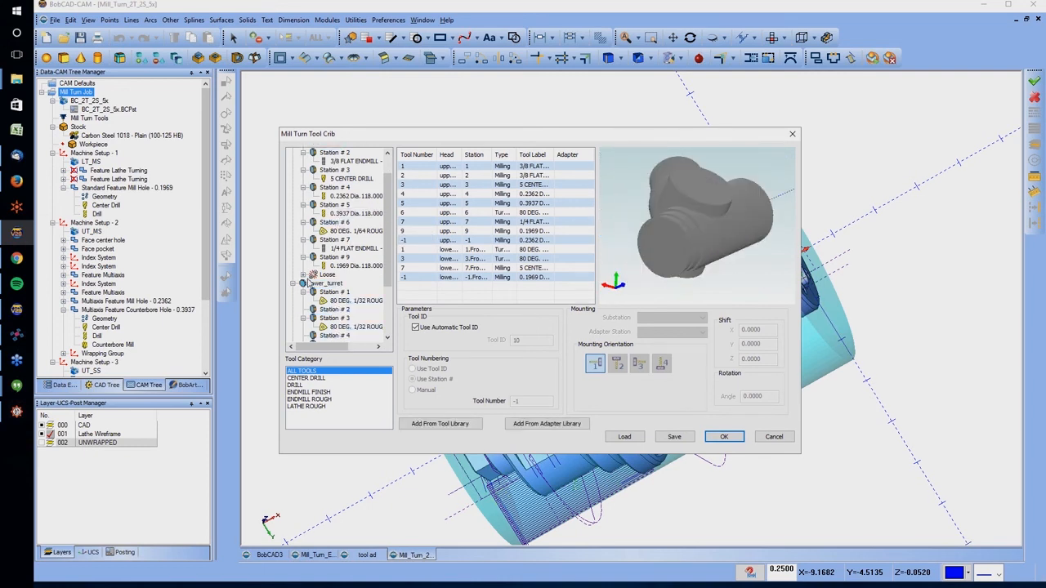
click(303, 274)
right_click(339, 284)
click(327, 300)
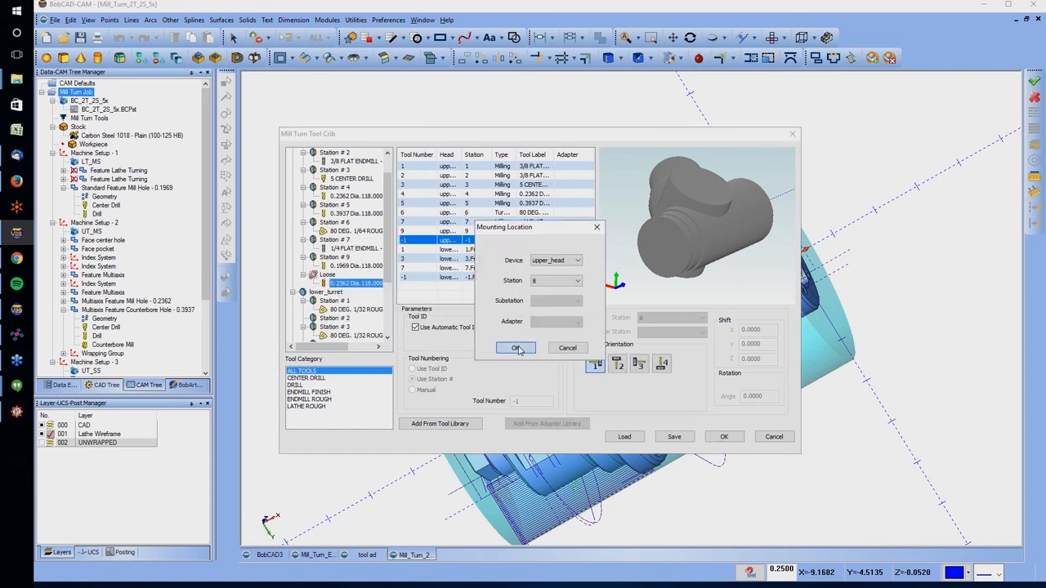
click(517, 348)
Mount the loose 0.1969 diameter drill on lower_turret station 2, Frontface, and accept the tool crib
scroll(359, 288, down, 4)
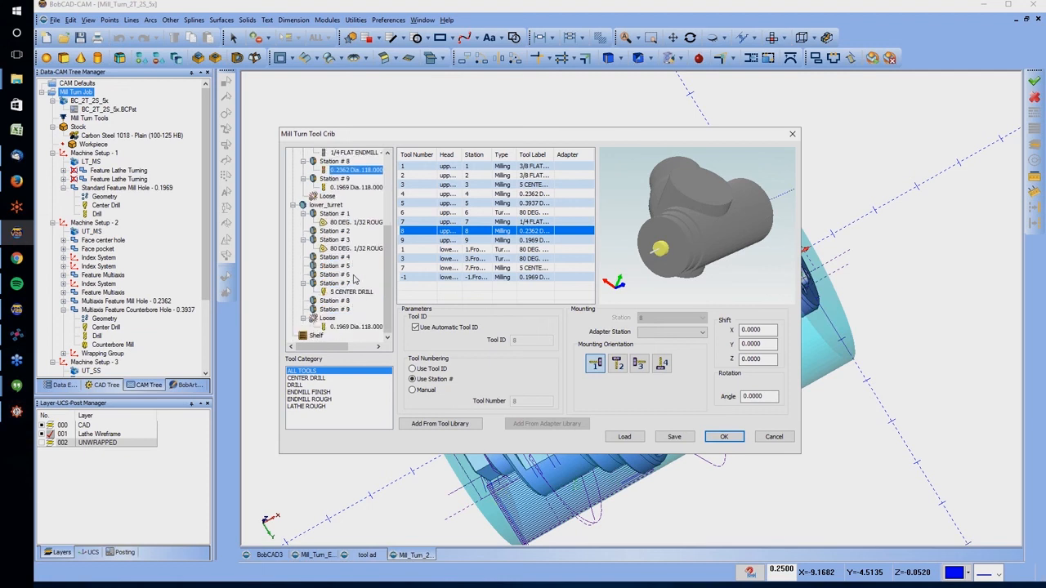
click(341, 326)
right_click(350, 328)
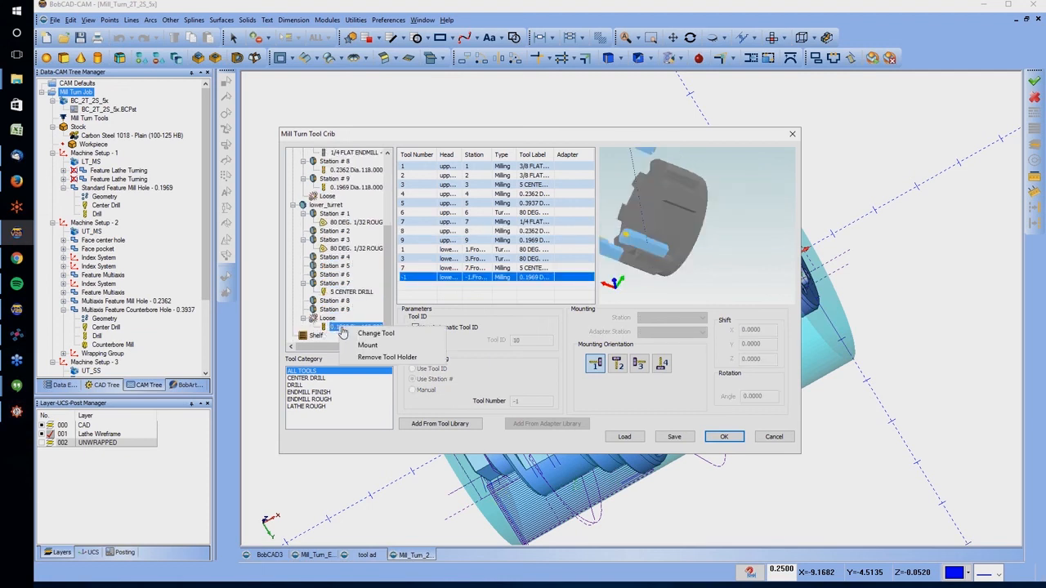
click(367, 344)
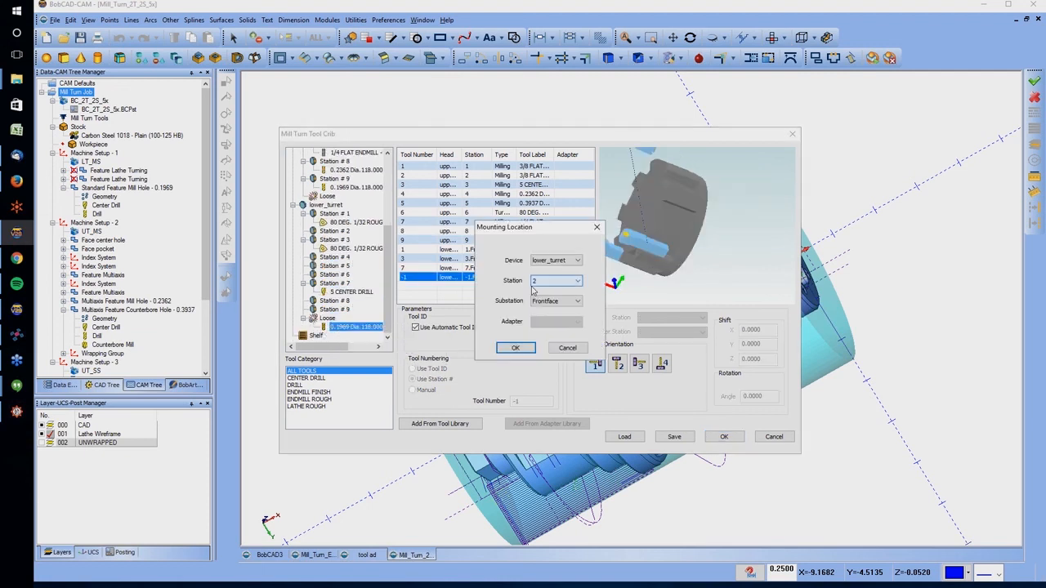
click(515, 349)
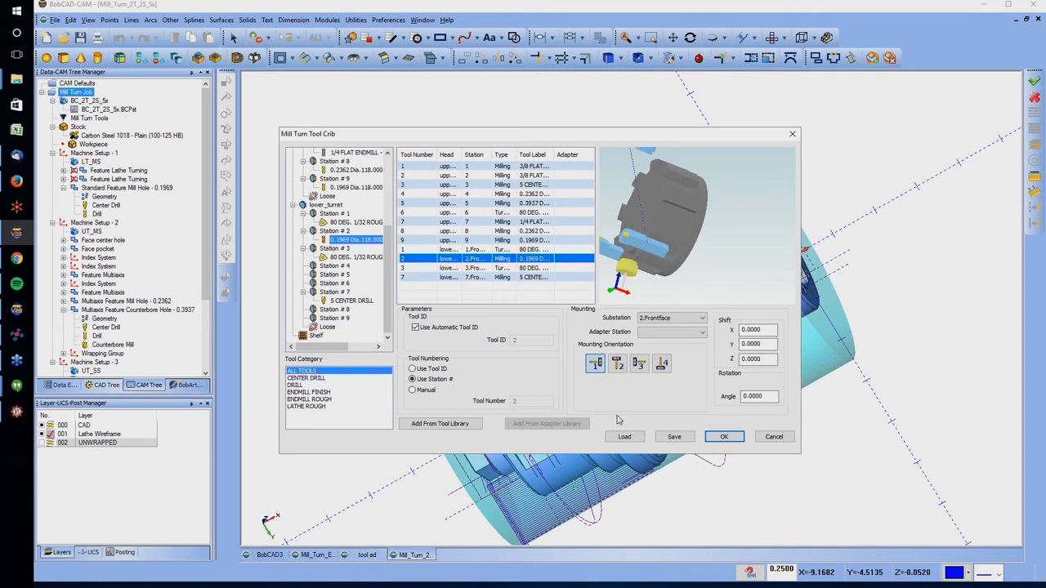
click(724, 437)
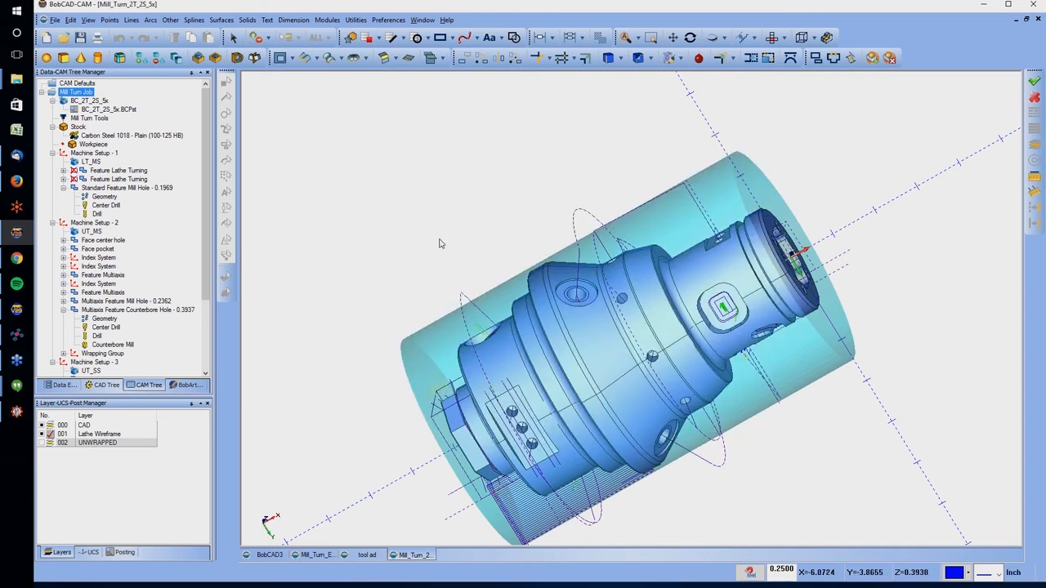
Open the machine simulation for the Mill Turn Job, hide the toolpath, and run it at a reduced speed
right_click(82, 95)
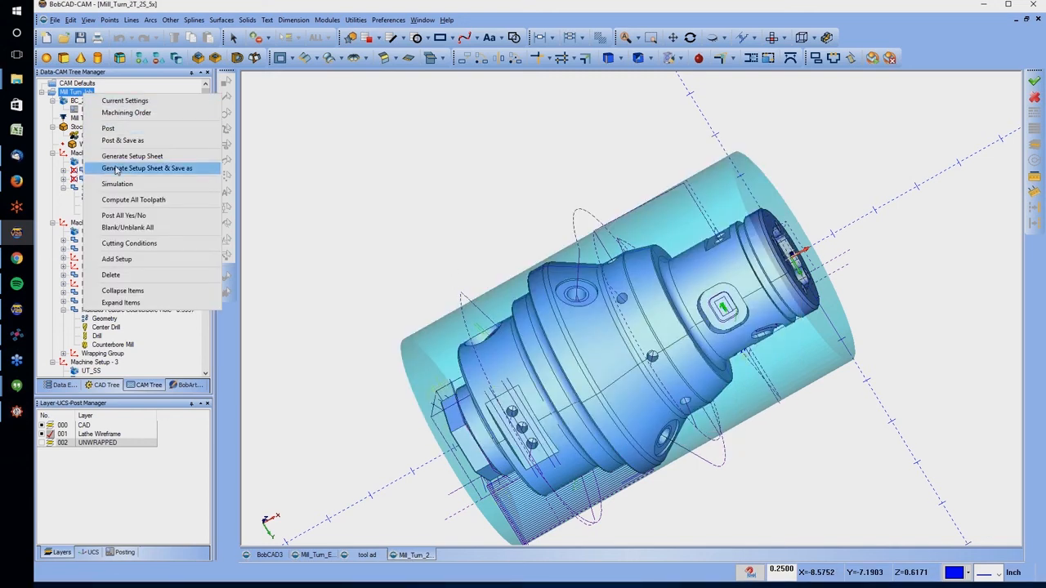
click(115, 181)
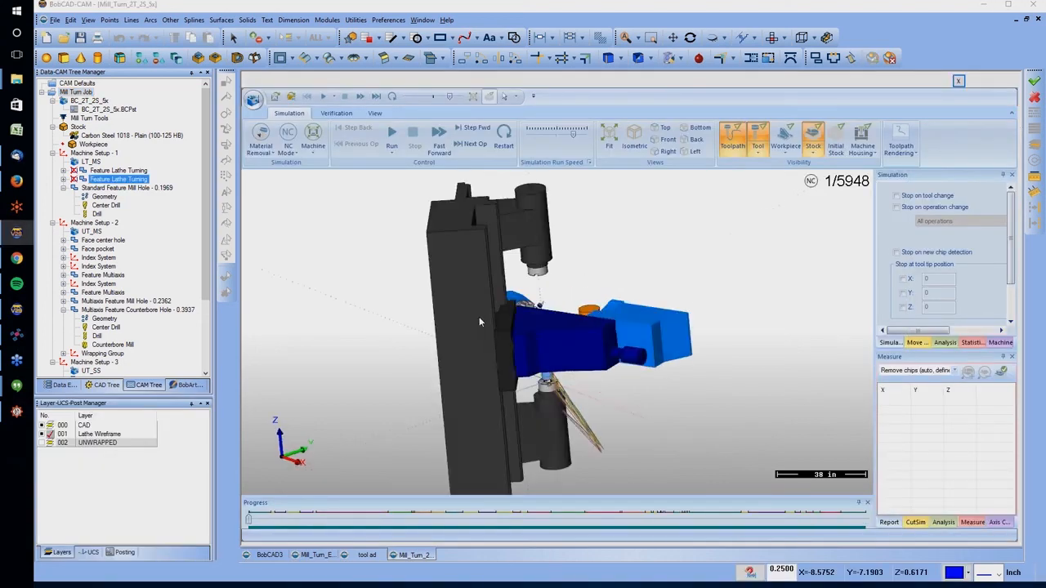
middle_drag(389, 216, 533, 331)
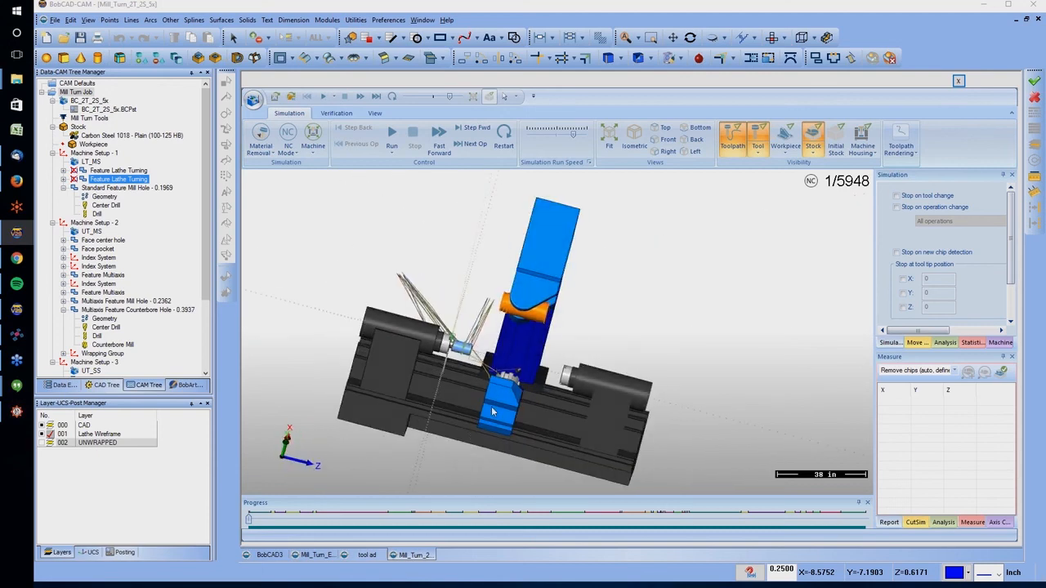
scroll(492, 412, up, 5)
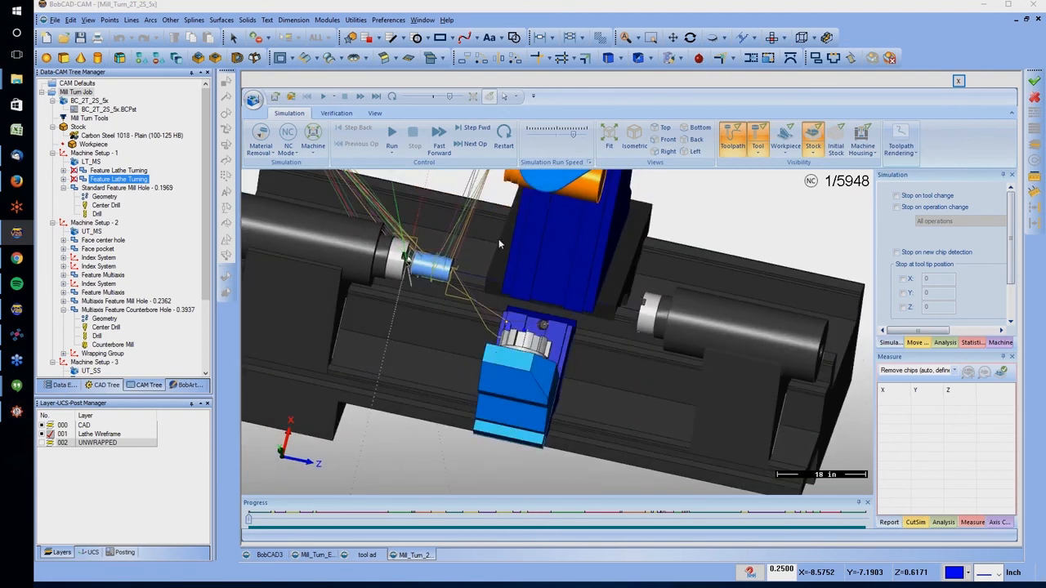
click(732, 137)
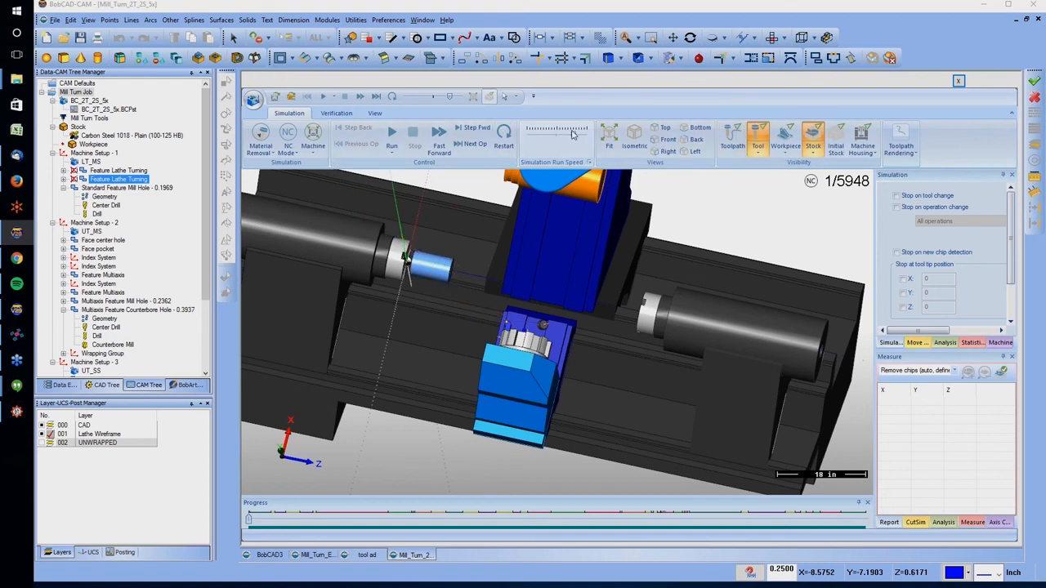
click(392, 137)
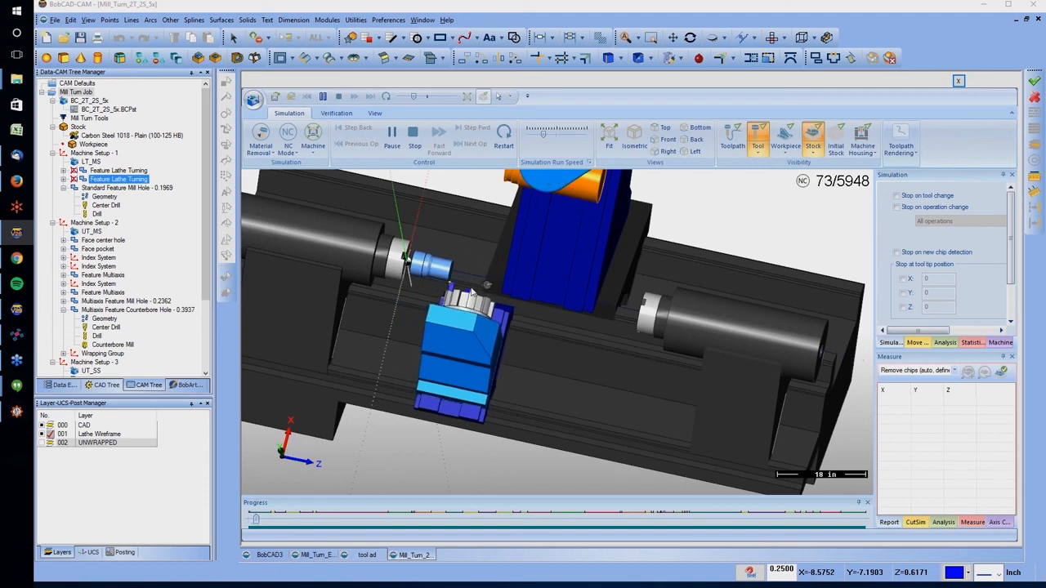
Examine the workpiece, the lower turret and the upper milling head from several distances and angles while the simulation runs
scroll(403, 325, up, 2)
middle_drag(446, 241, 414, 229)
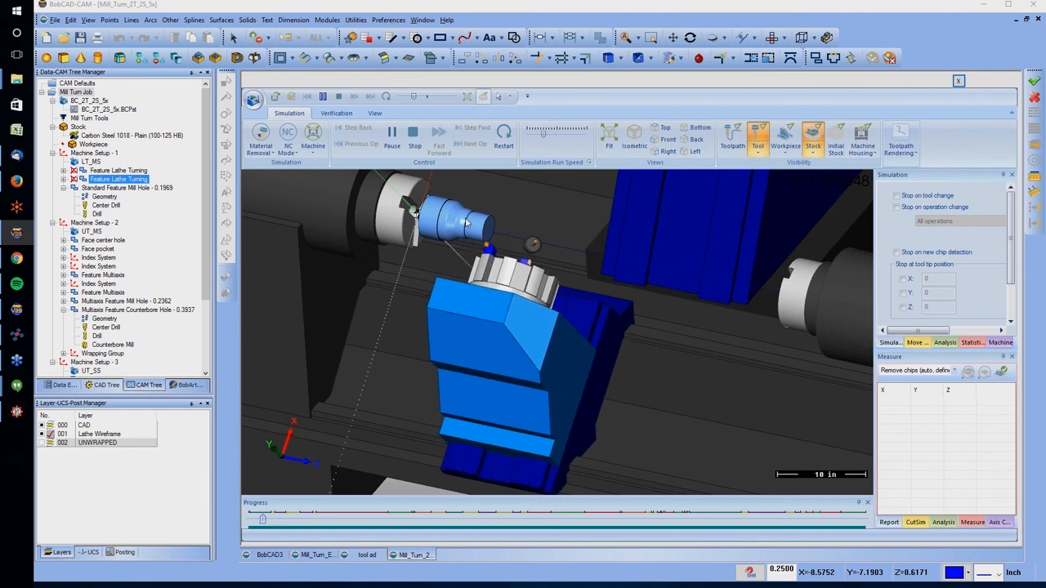
scroll(472, 205, down, 3)
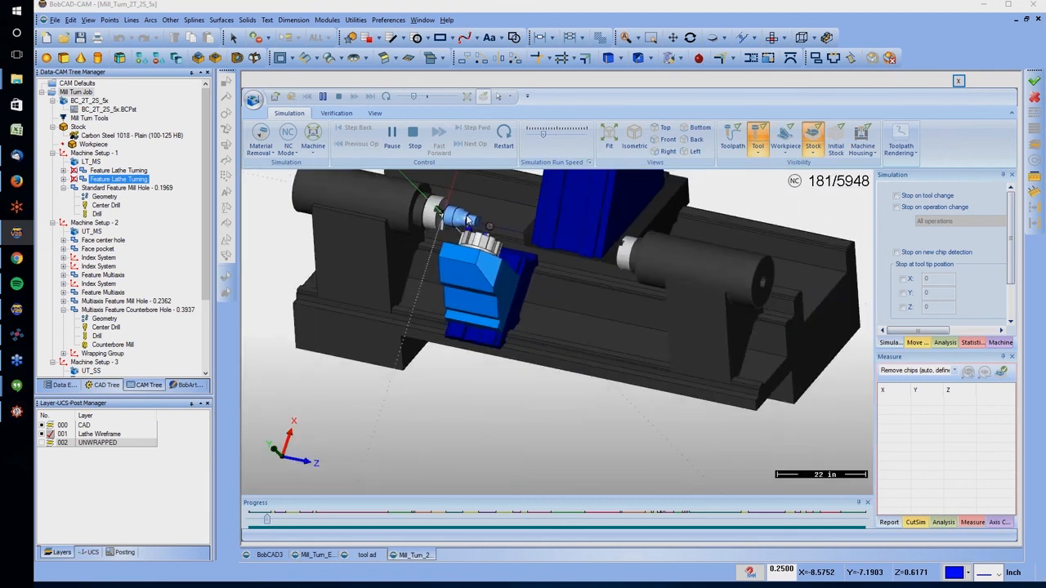
scroll(479, 183, up, 2)
scroll(480, 182, up, 1)
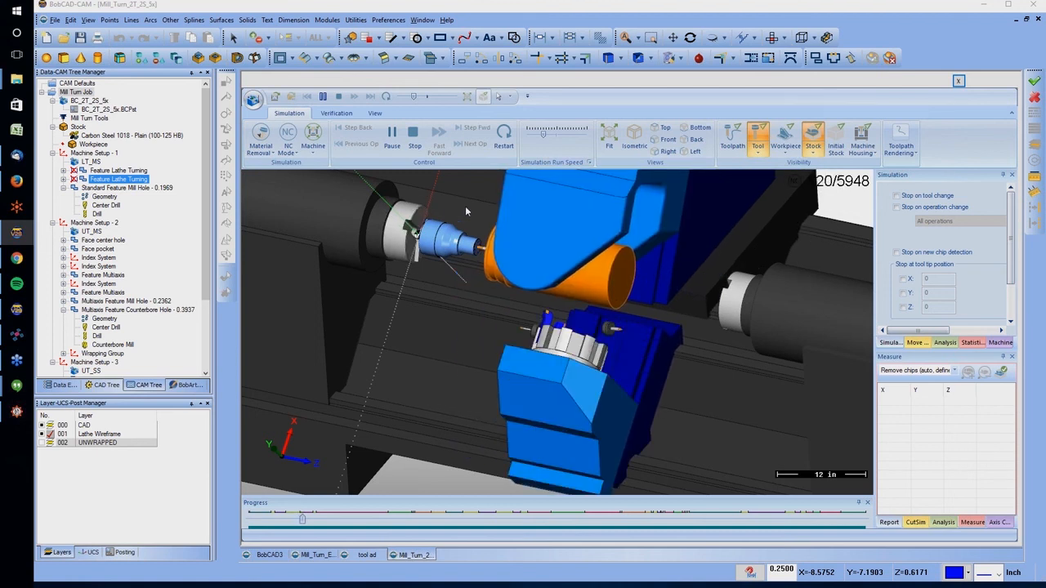
mouse_move(578, 335)
middle_down()
mouse_move(623, 361)
mouse_move(537, 342)
mouse_move(565, 334)
middle_up()
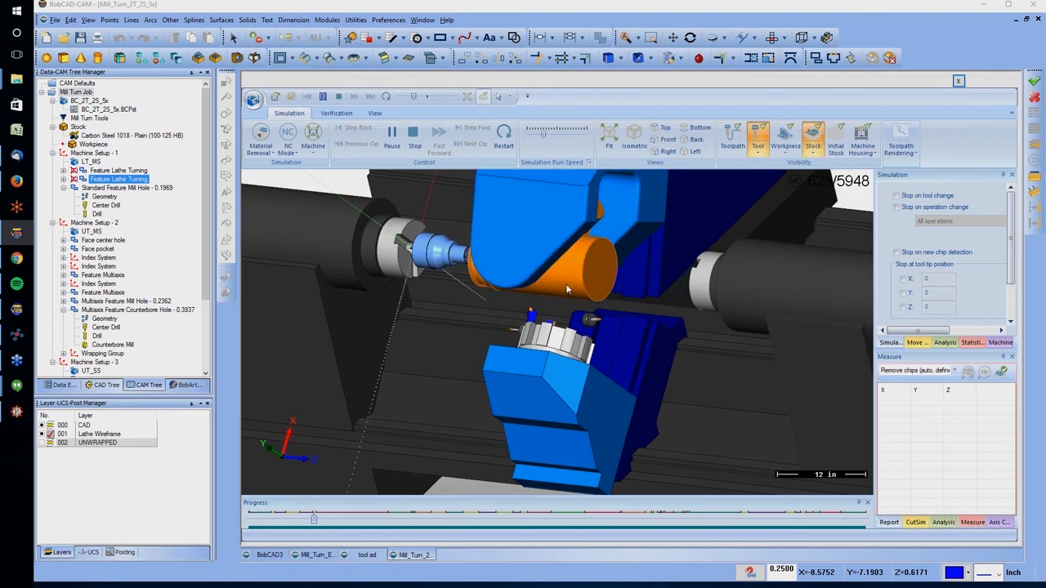
middle_drag(571, 319, 493, 322)
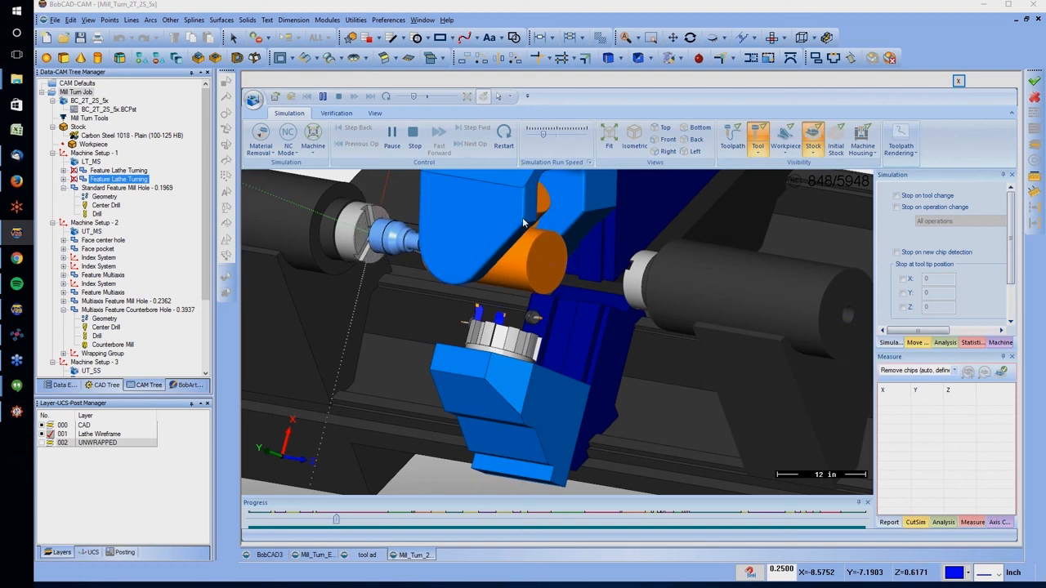
middle_drag(491, 249, 538, 249)
scroll(346, 236, up, 5)
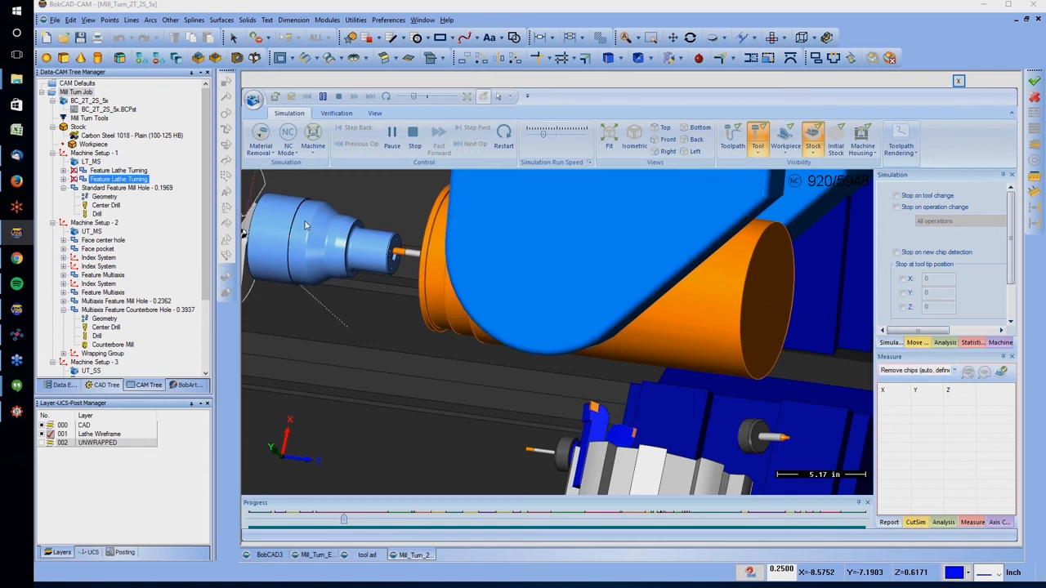
scroll(307, 227, down, 5)
scroll(272, 218, up, 3)
scroll(272, 218, up, 3)
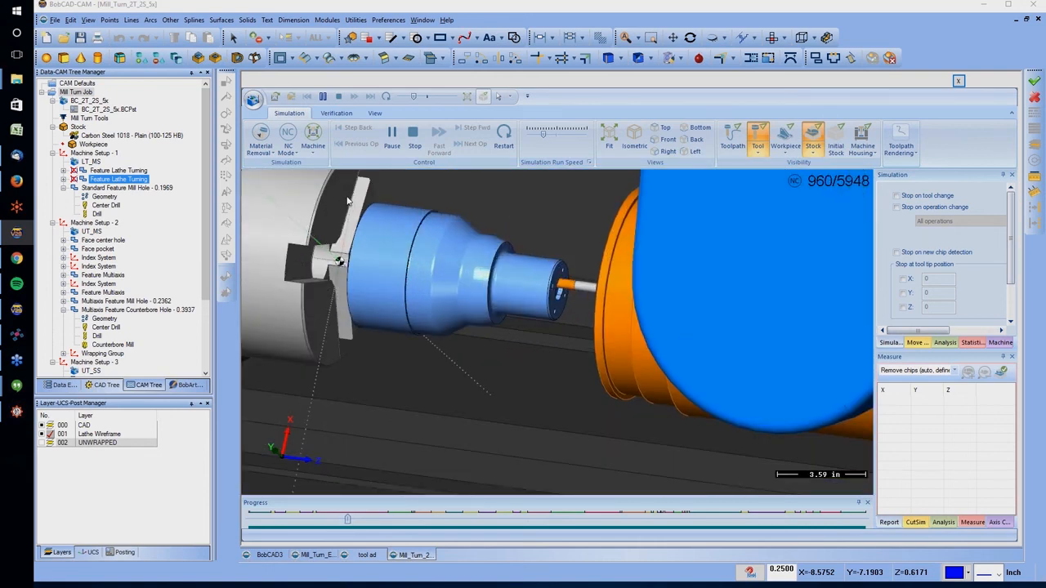
Adjust the simulation run speed up and down while the milling operations play through to the last move
drag(548, 136, 556, 136)
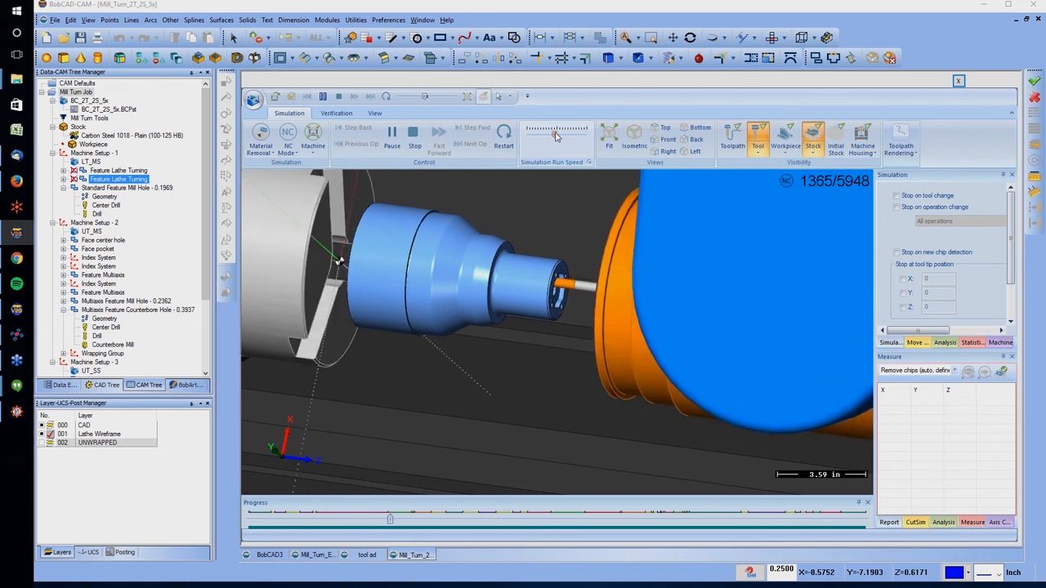
drag(556, 137, 550, 135)
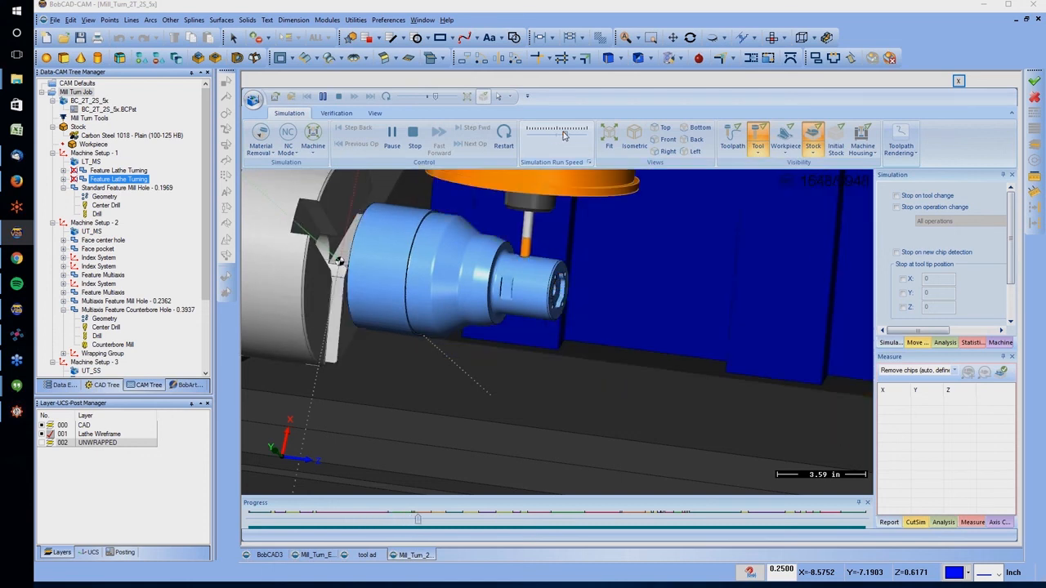
drag(550, 136, 546, 136)
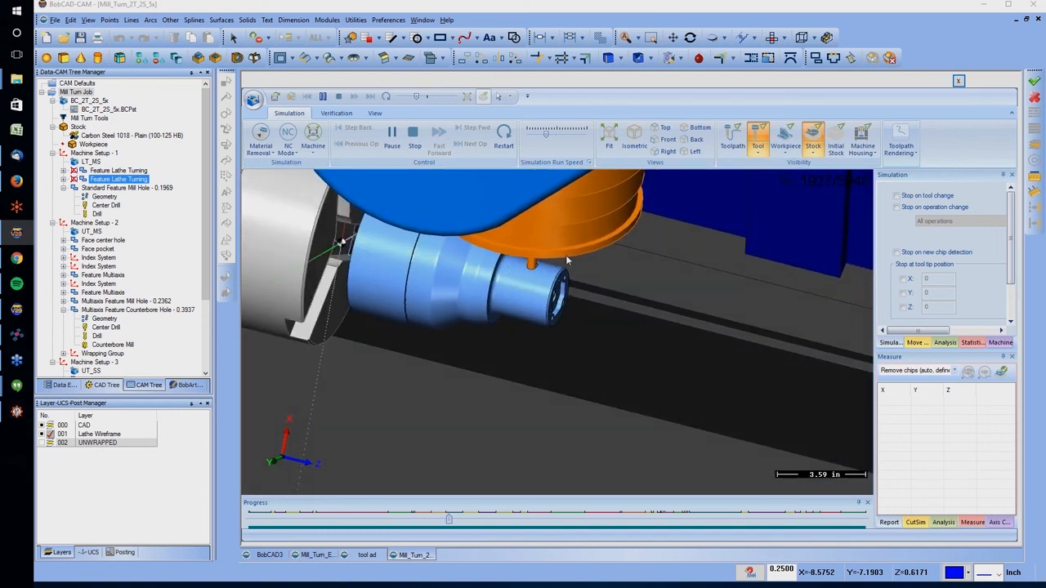
drag(545, 139, 559, 139)
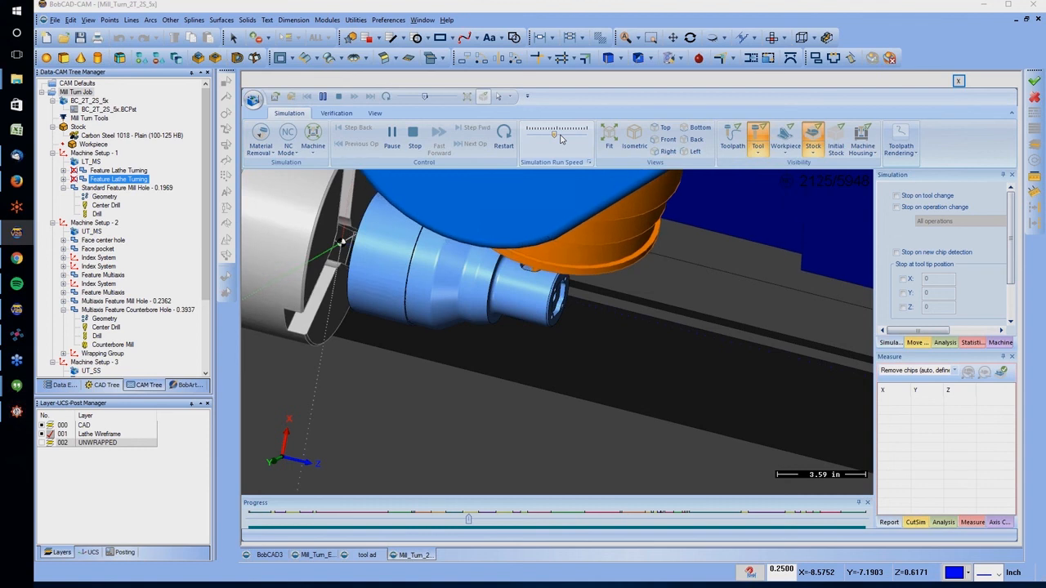
drag(556, 136, 560, 137)
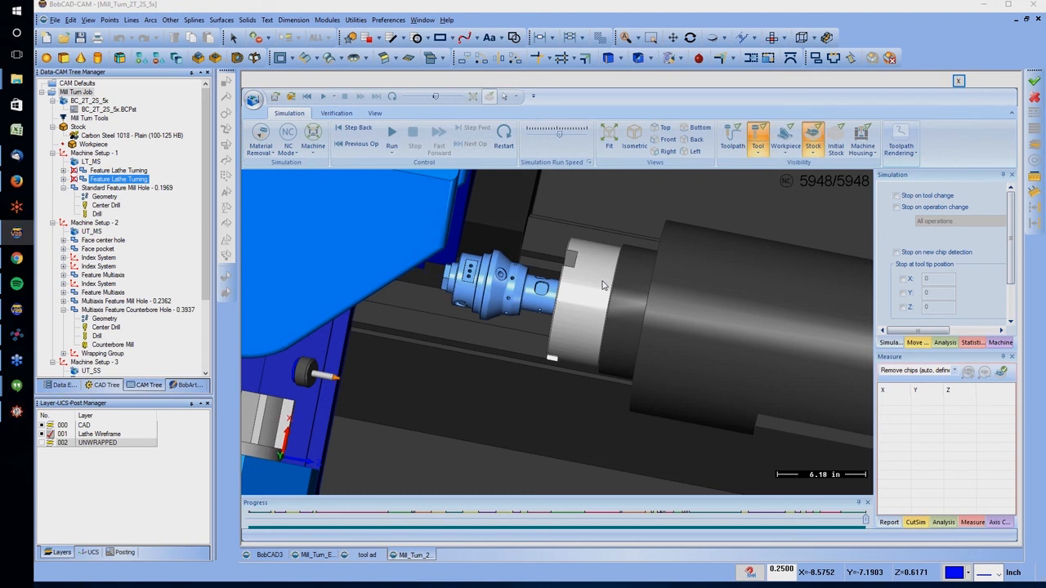
Review the machine setups and their features in the Mill Turn Job tree
click(91, 223)
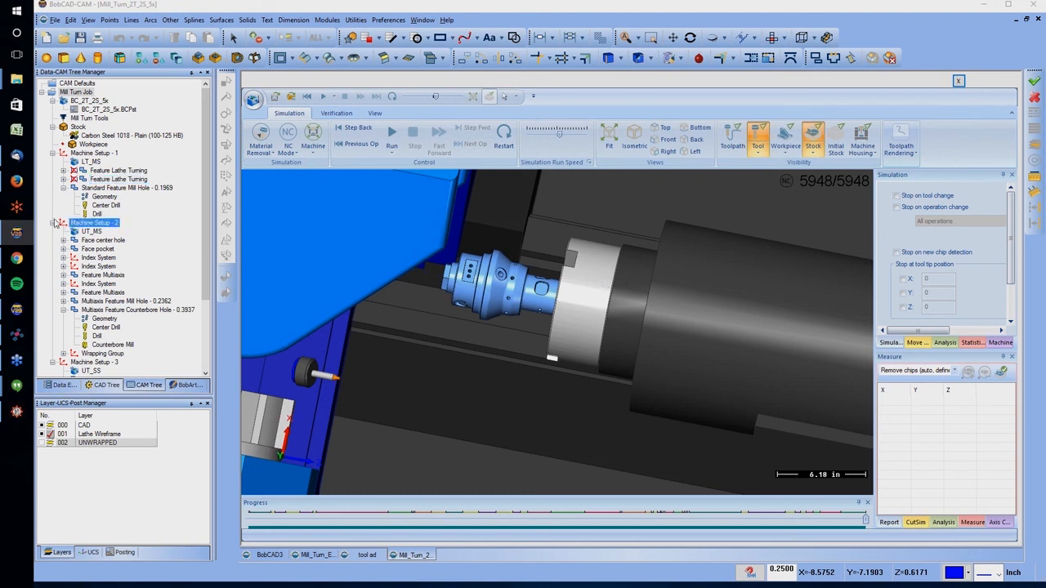
click(74, 191)
click(61, 226)
scroll(81, 218, down, 1)
click(85, 219)
scroll(96, 216, down, 2)
scroll(96, 219, down, 1)
click(90, 190)
Look through the submachine choices for Machine Setup - 1 and cancel the selection
right_click(86, 128)
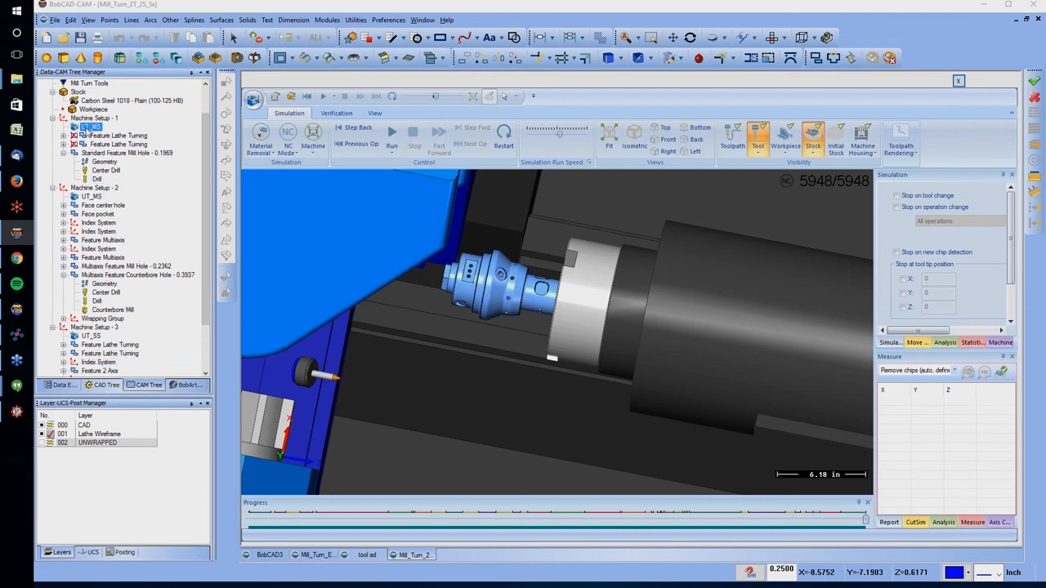
click(108, 131)
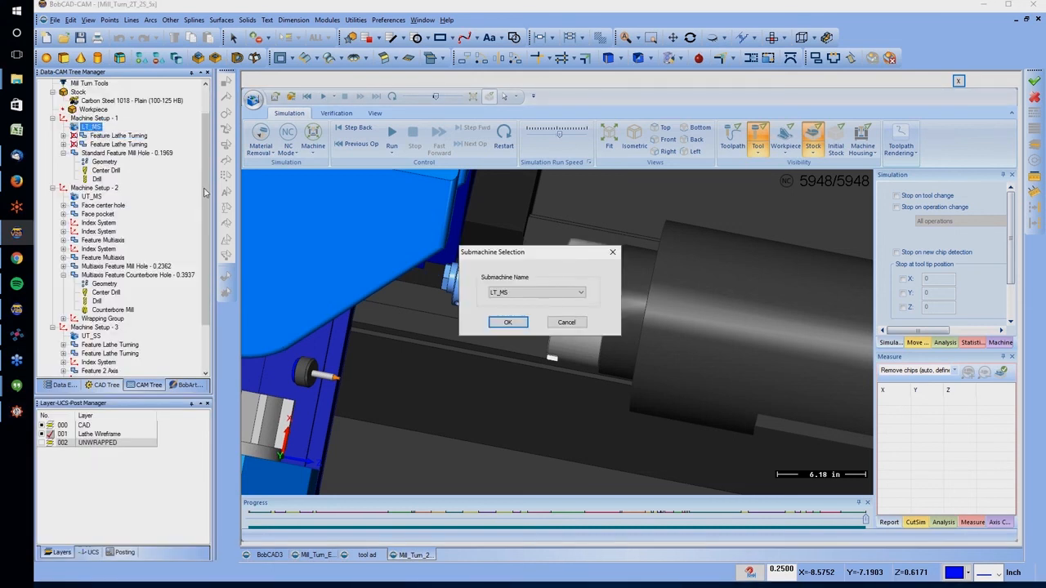
click(535, 292)
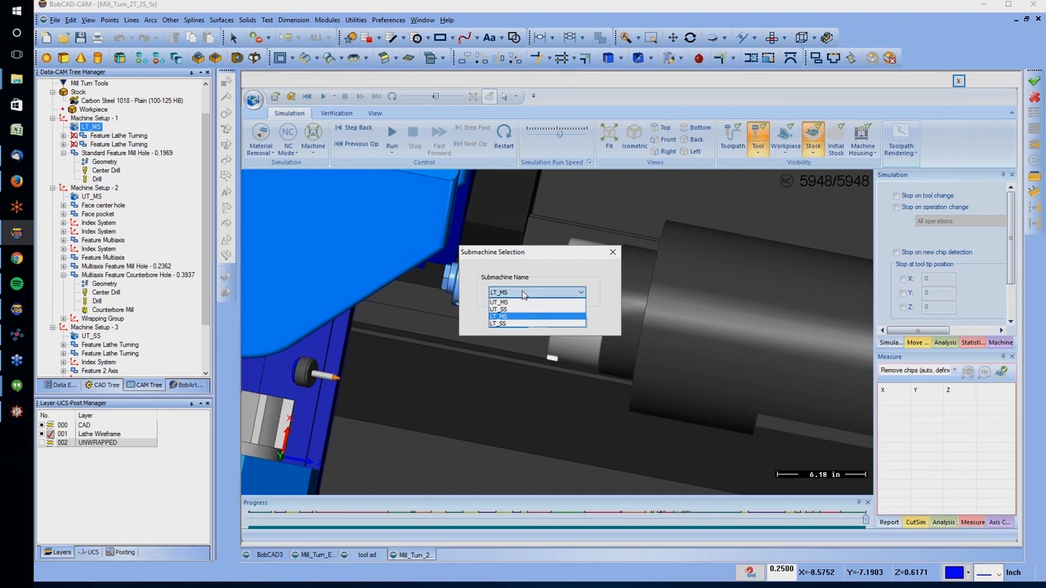
click(481, 307)
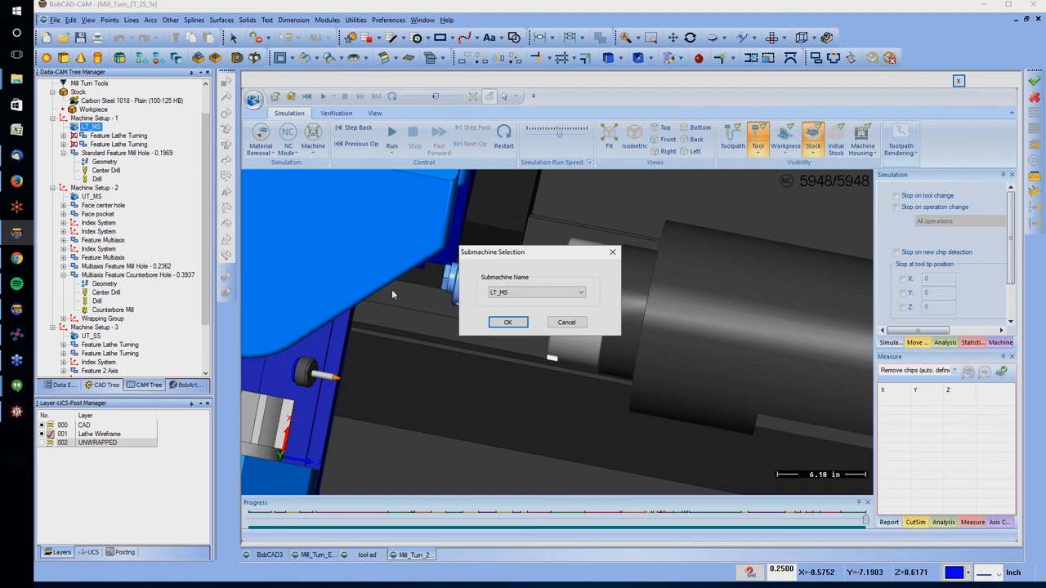
click(572, 323)
Check the submachine assigned to Machine Setup - 3, cancel the selection, and close the simulation
click(91, 336)
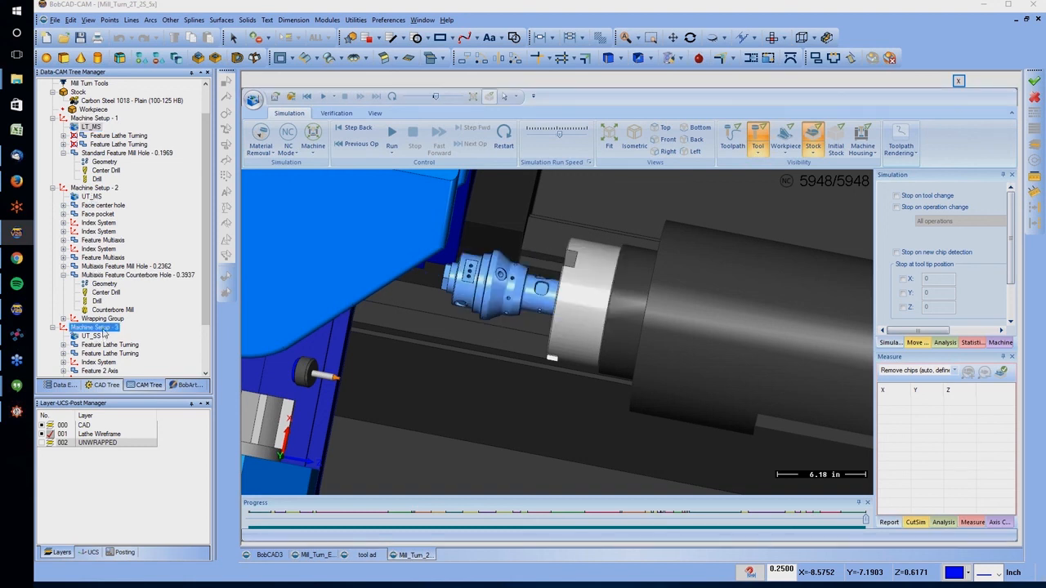
right_click(92, 337)
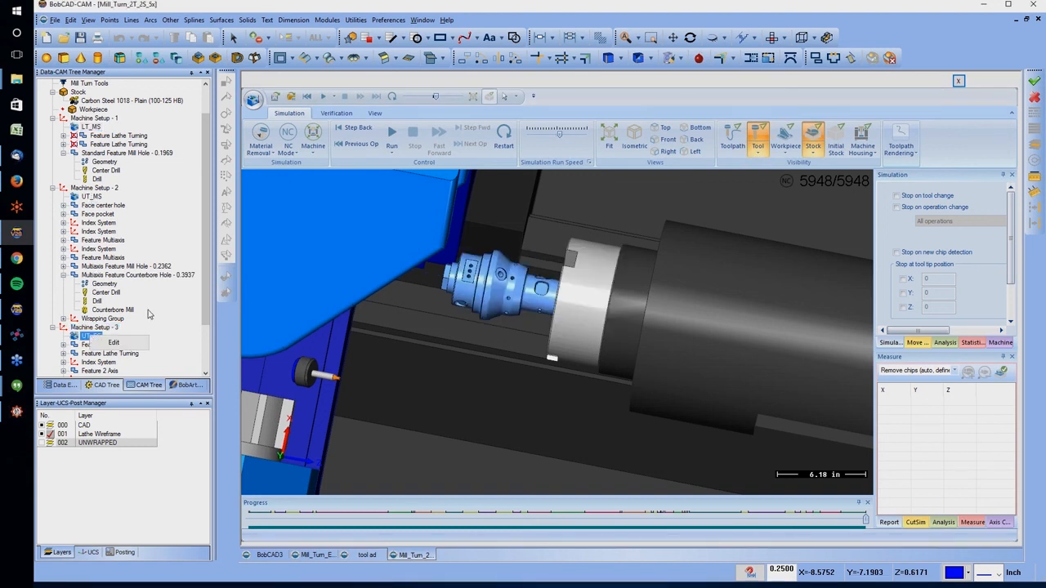
click(114, 343)
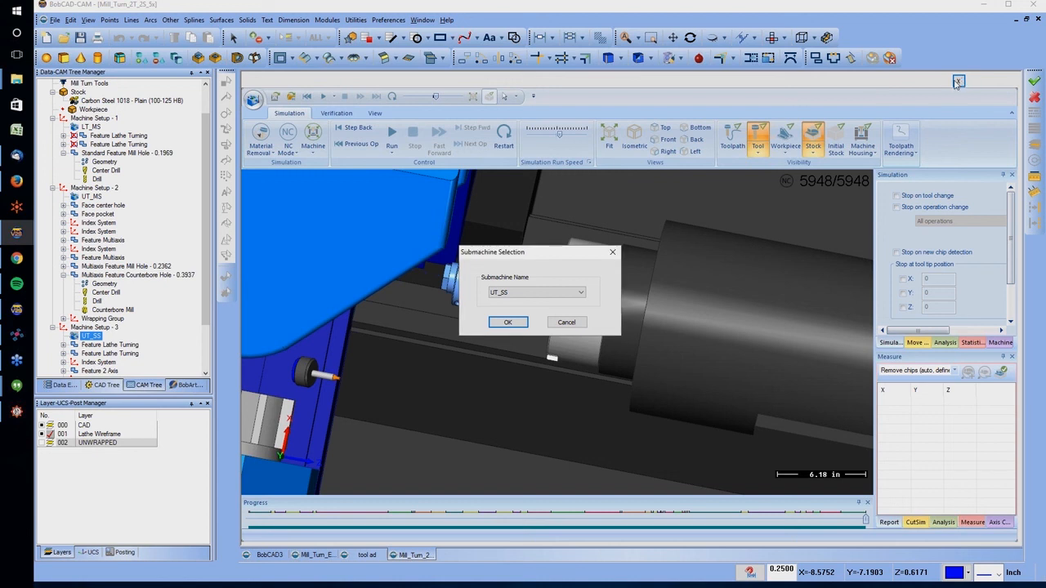
click(565, 322)
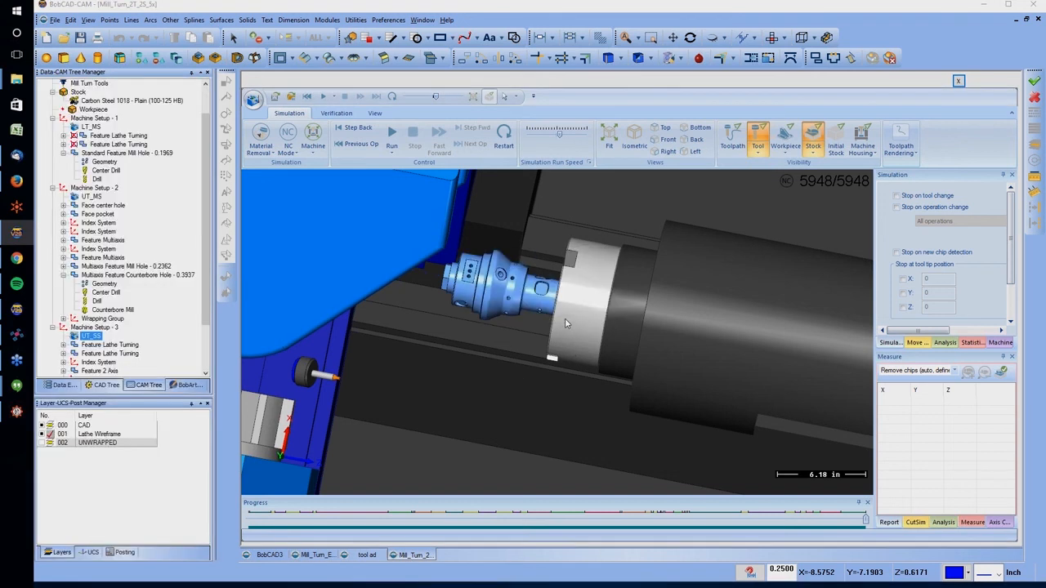
click(959, 82)
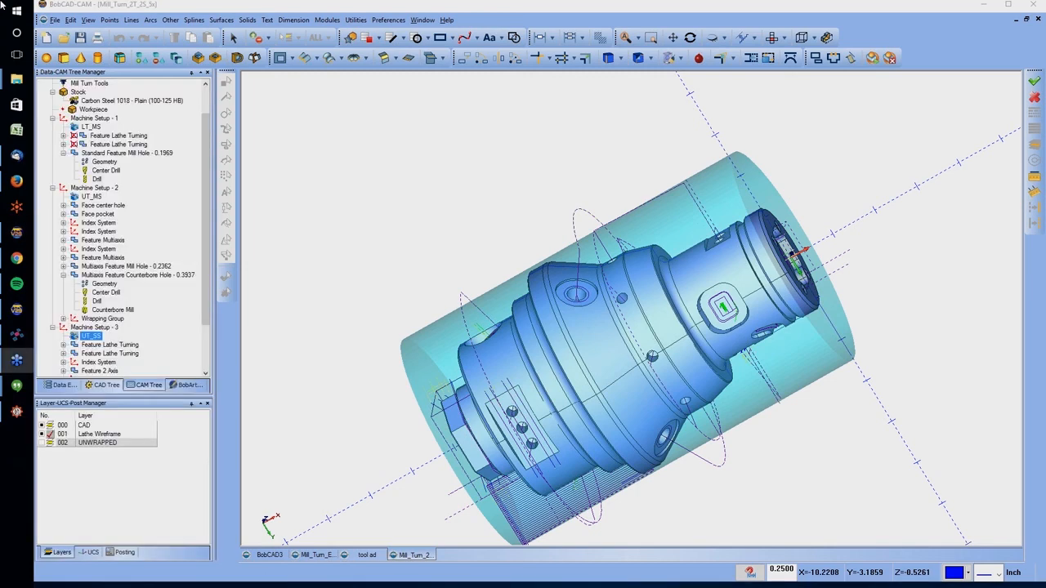
click(396, 366)
middle_drag(376, 350, 569, 277)
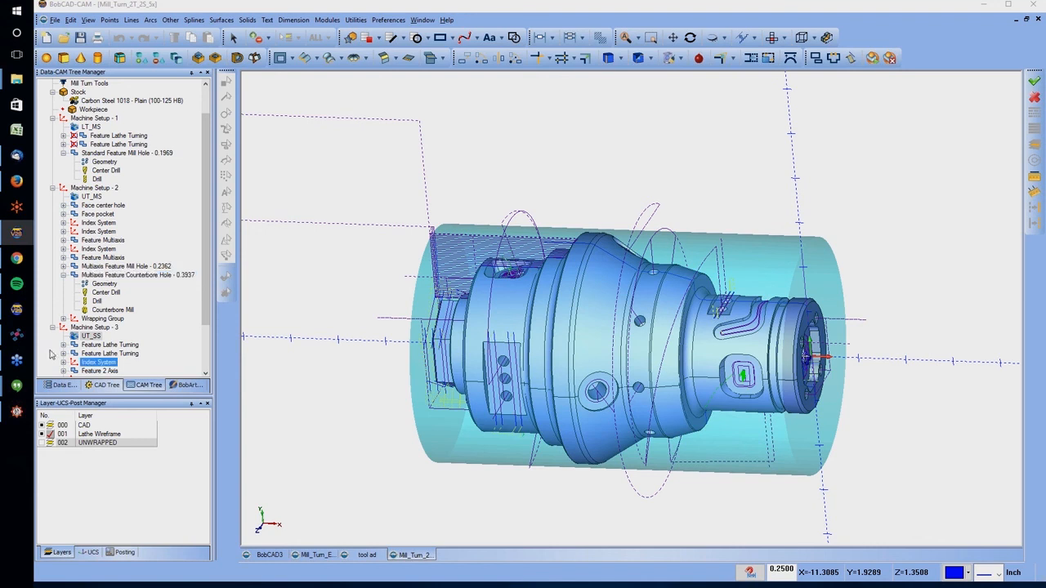
click(76, 354)
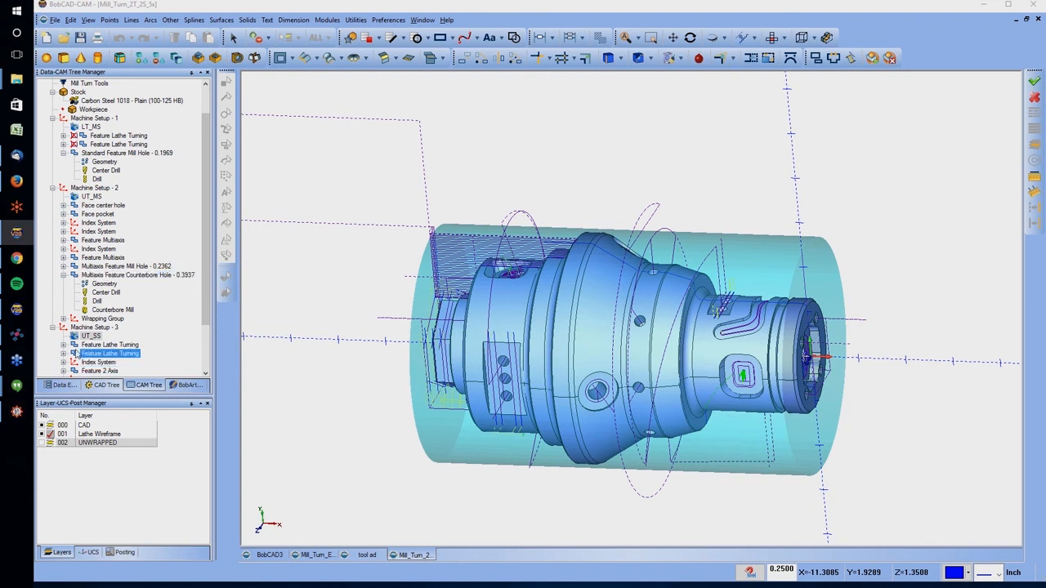